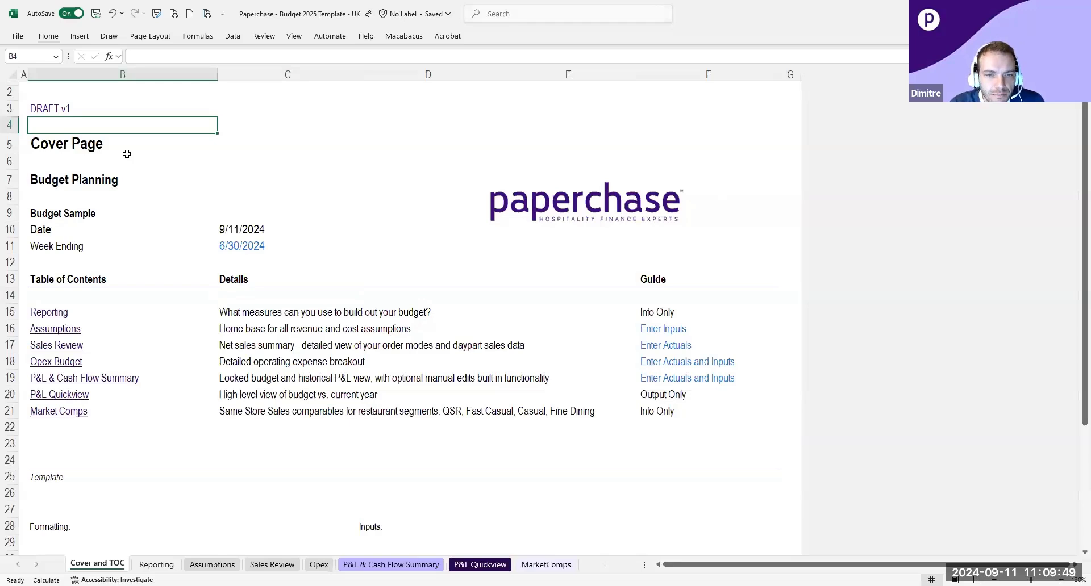
click(132, 148)
click(144, 112)
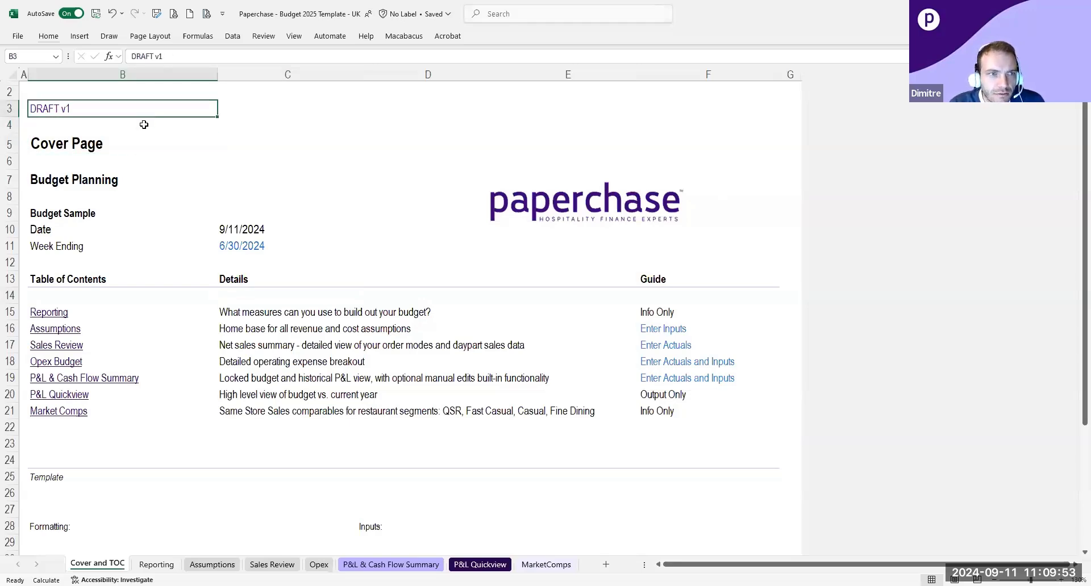
click(144, 127)
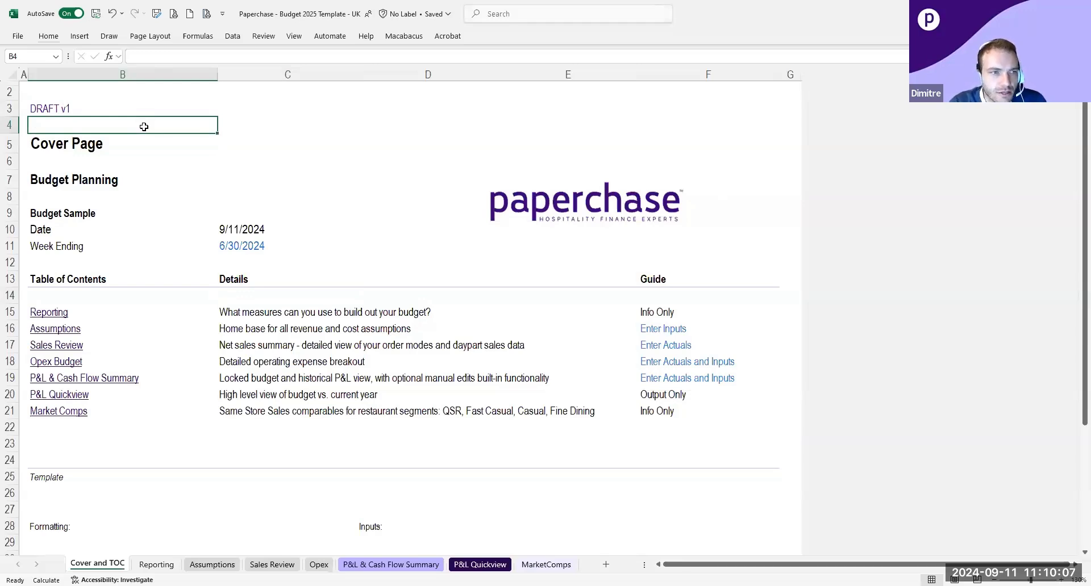
click(143, 108)
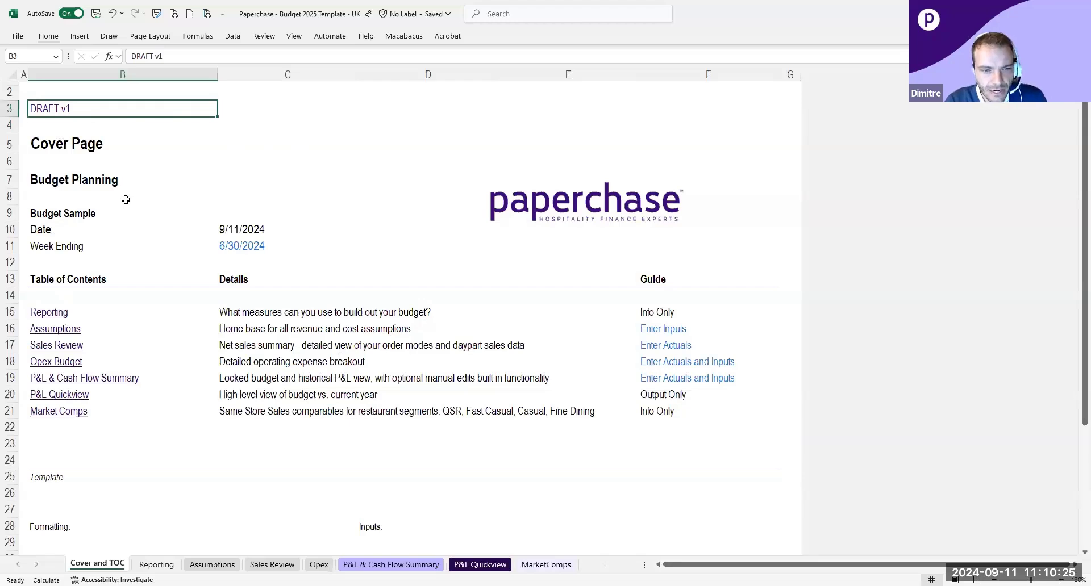
click(138, 162)
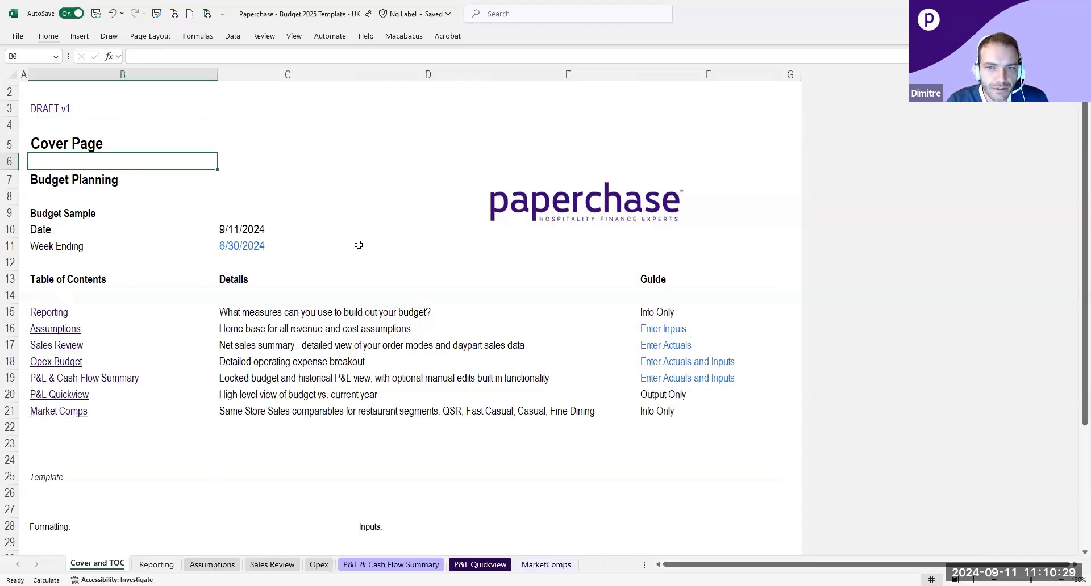
click(176, 430)
click(187, 451)
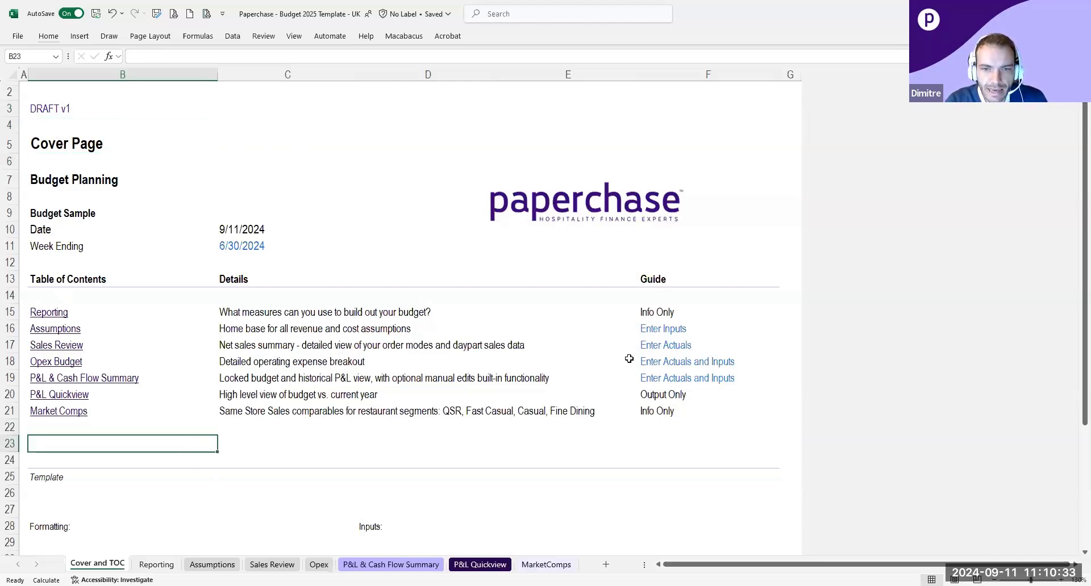
Examine the Guide column of the cover page's table of contents to see what each sheet requires.
click(679, 316)
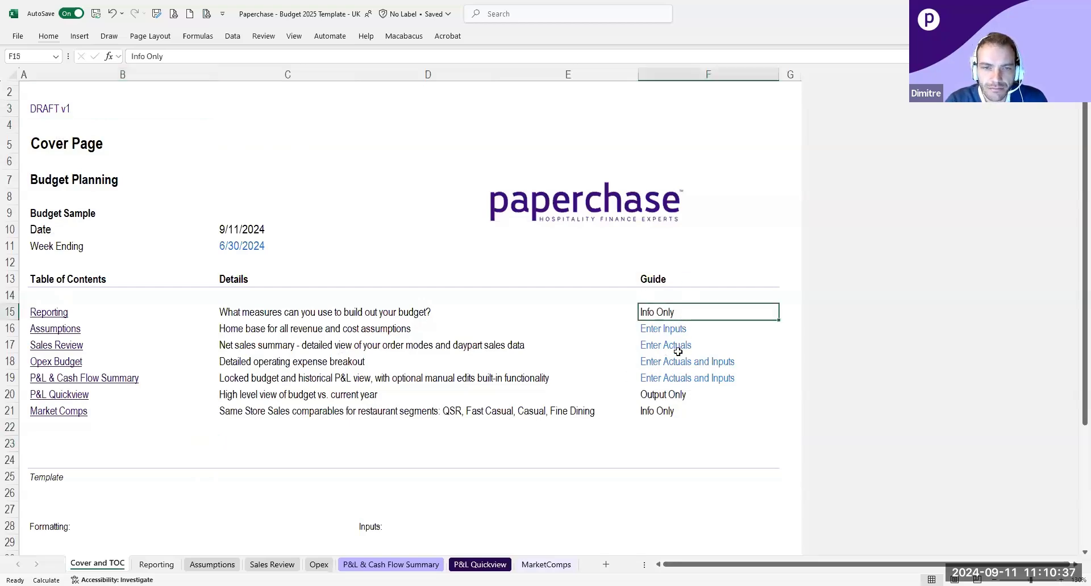
drag(682, 276, 694, 438)
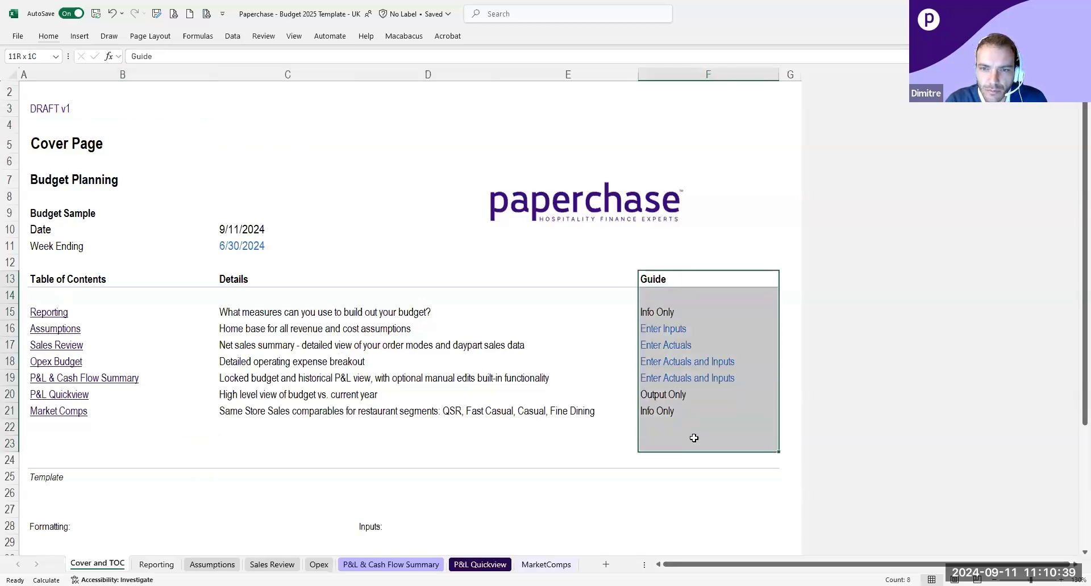
click(691, 334)
click(701, 316)
click(701, 331)
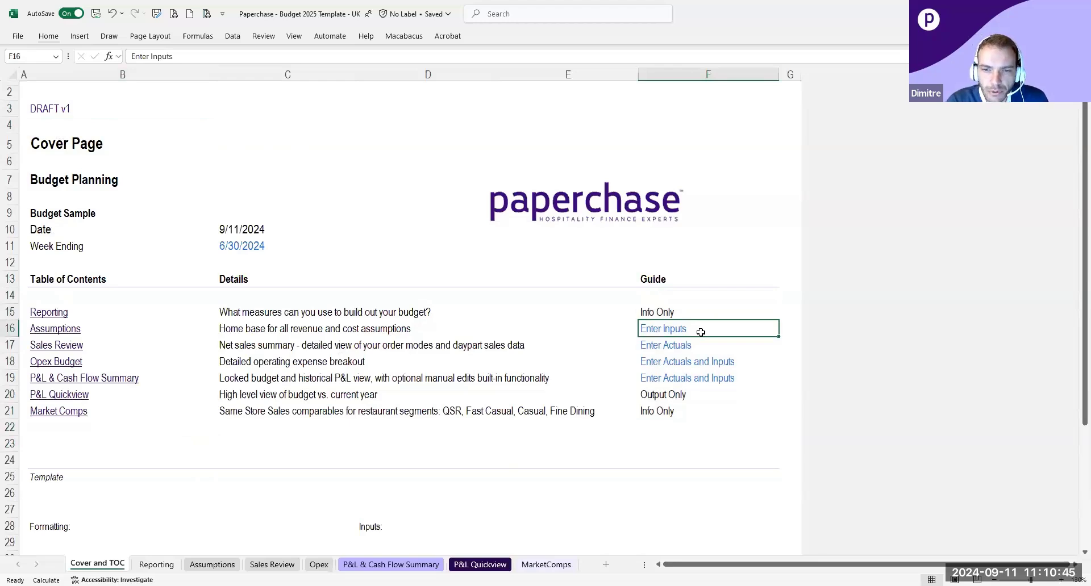
click(716, 346)
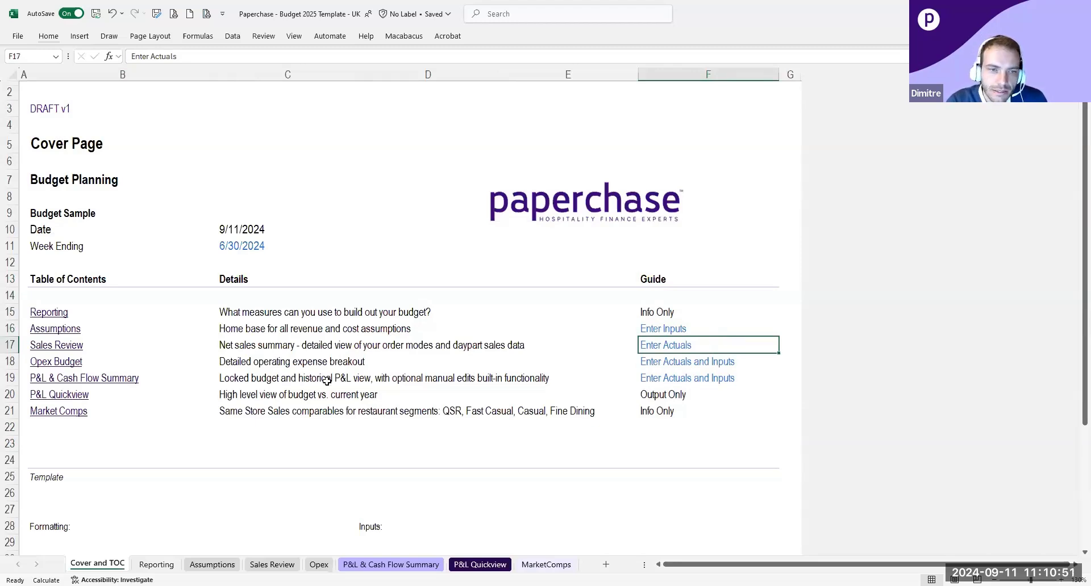
click(222, 430)
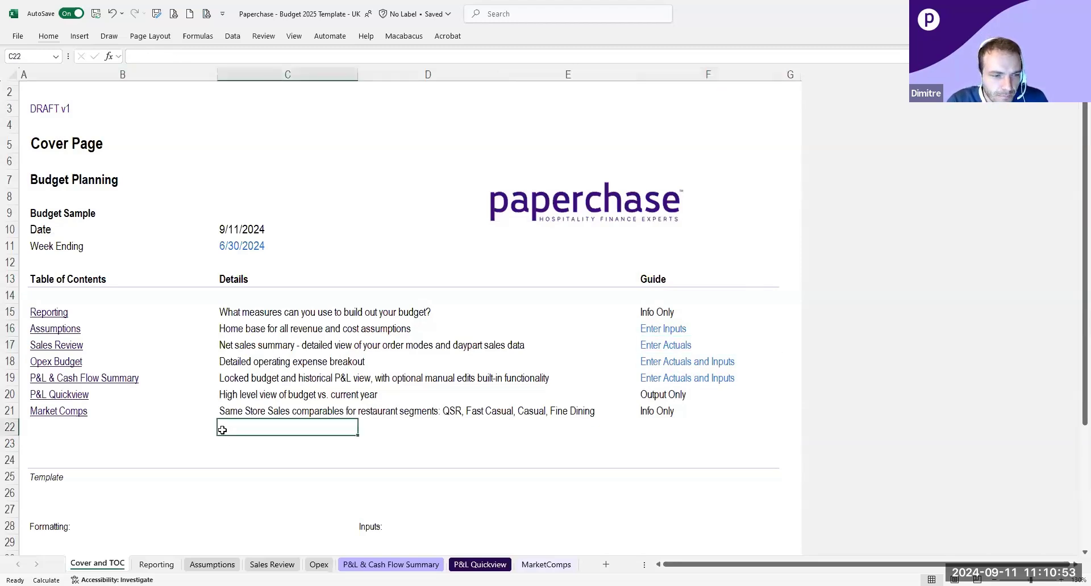
Examine the Formatting and Inputs notes below the table of contents for the blue, black and green text conventions.
scroll(222, 430, down, 3)
drag(64, 380, 407, 448)
click(60, 414)
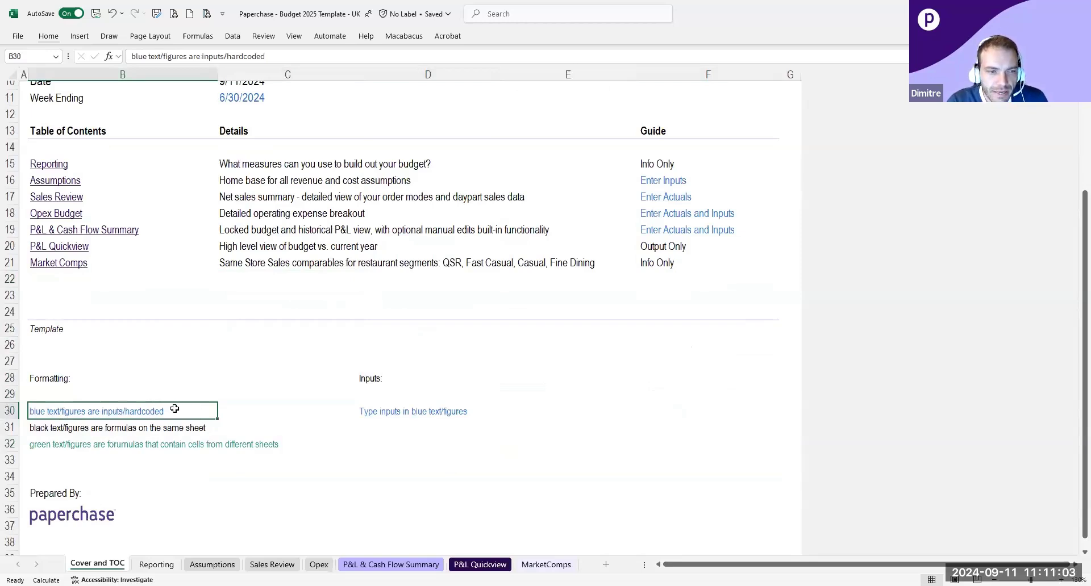
click(402, 411)
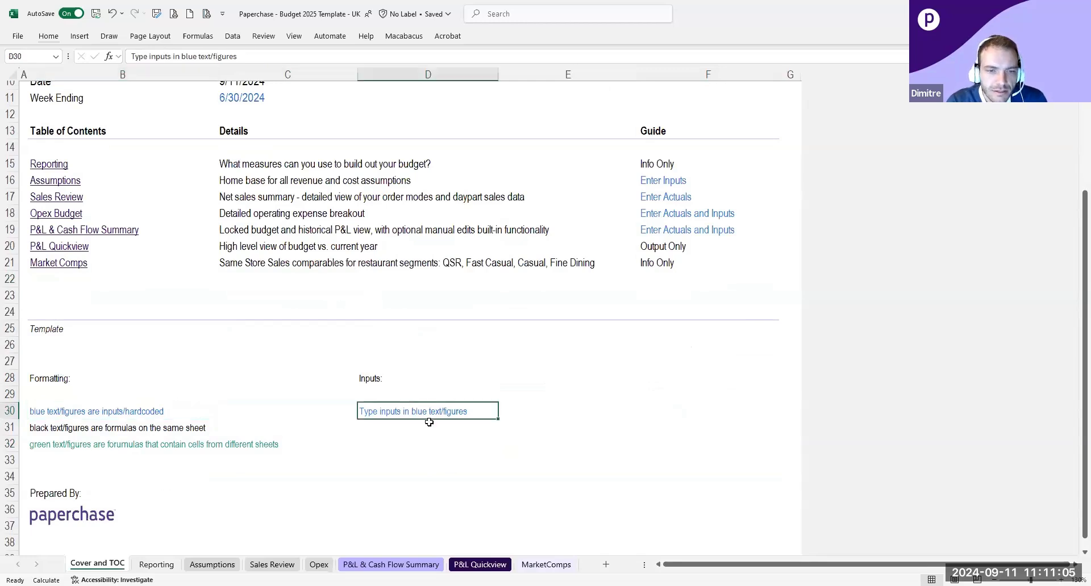
click(103, 426)
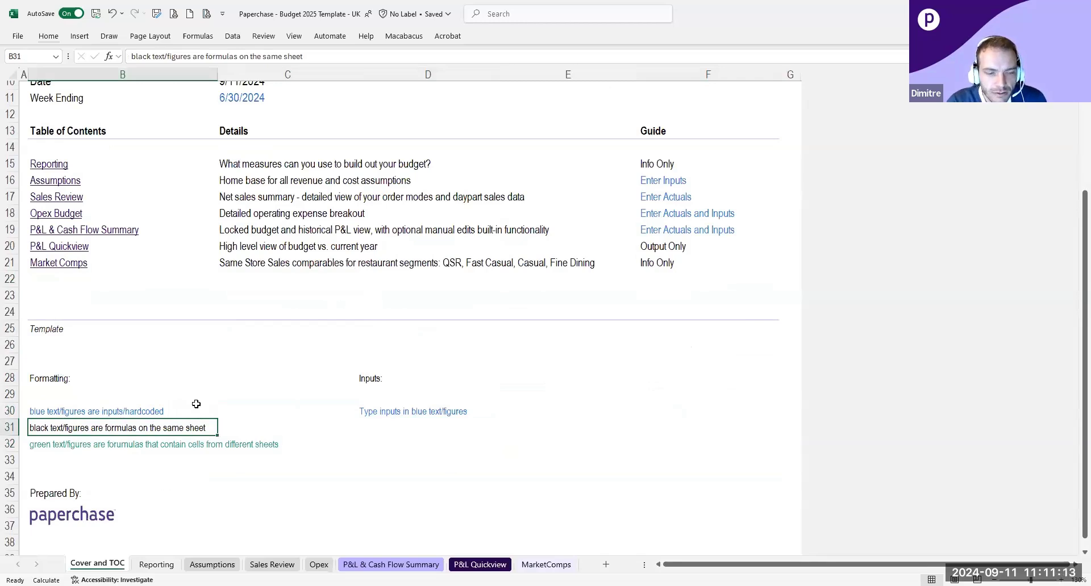
click(242, 407)
click(126, 427)
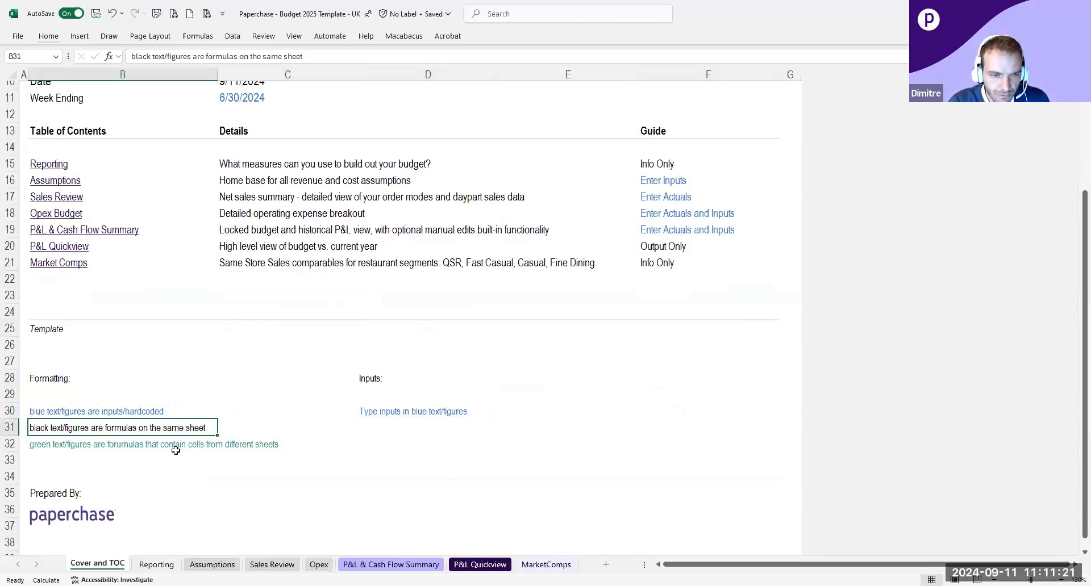
click(91, 446)
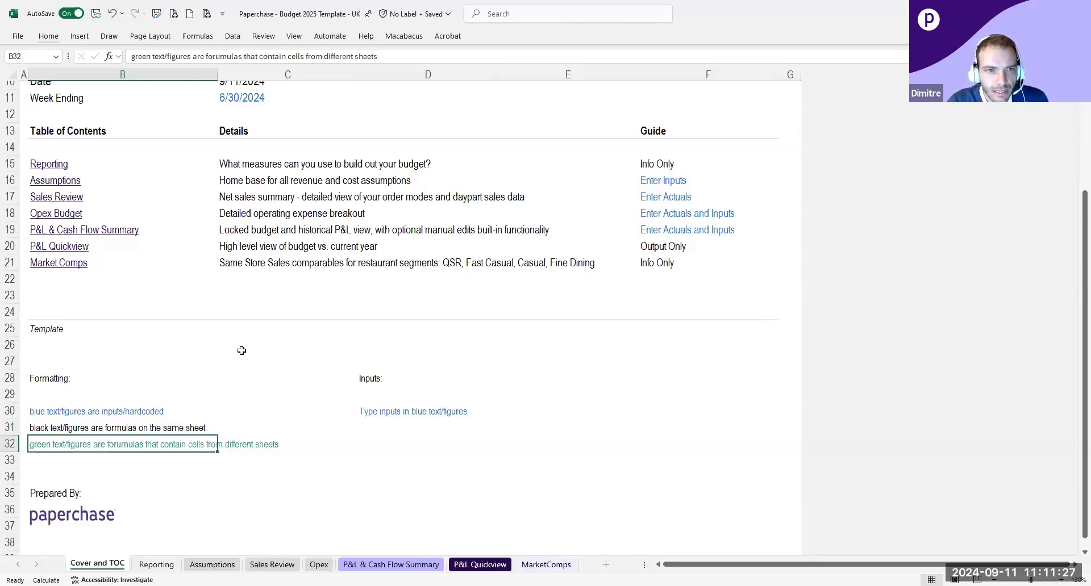
Follow the table of contents link to the Reporting sheet and review its Size entry and Useful Resources at Paperchase links.
scroll(229, 353, up, 3)
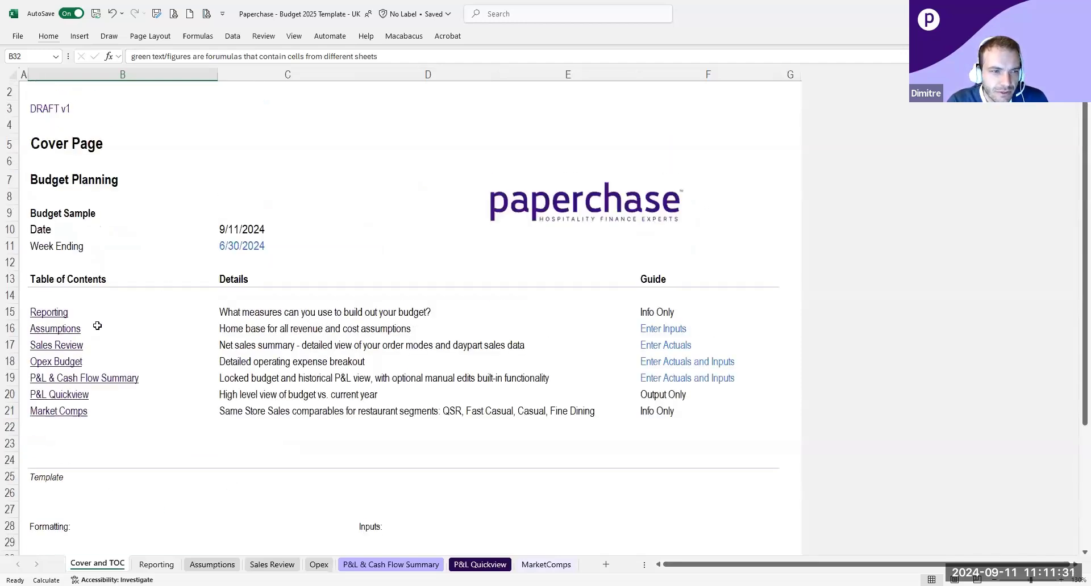
click(53, 312)
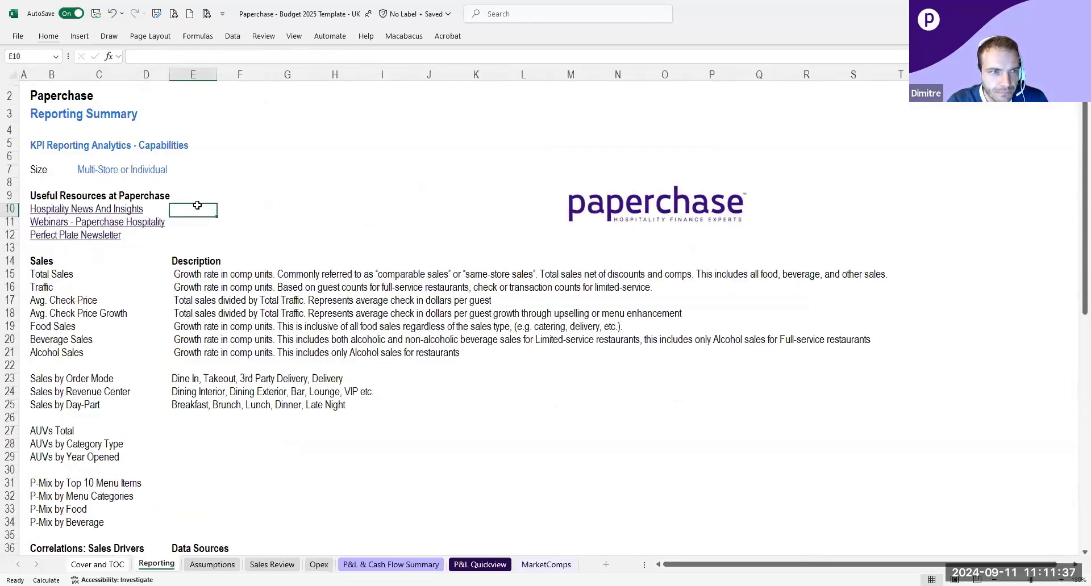
scroll(197, 205, up, 2)
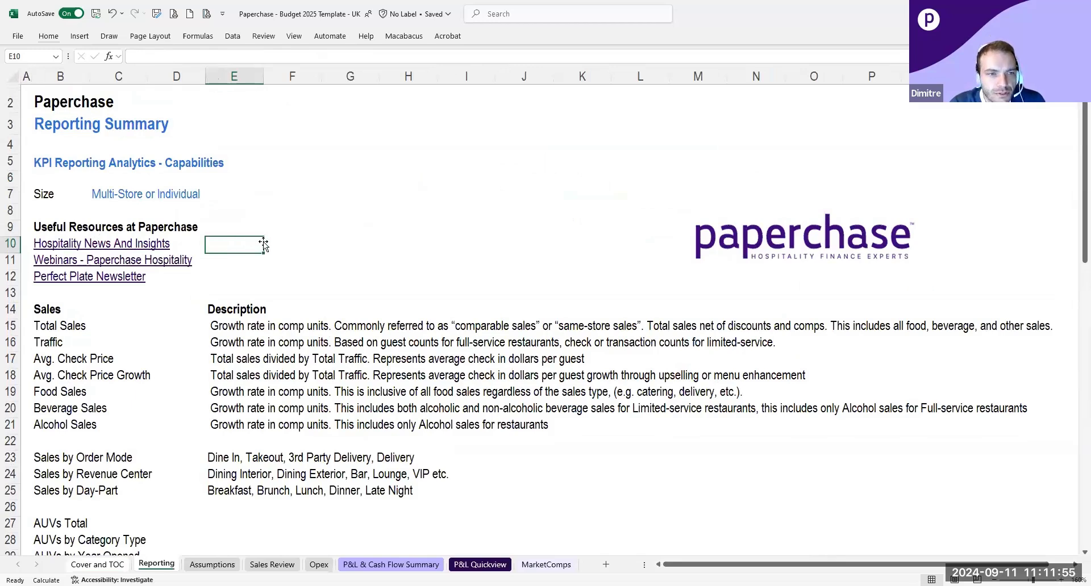
click(234, 261)
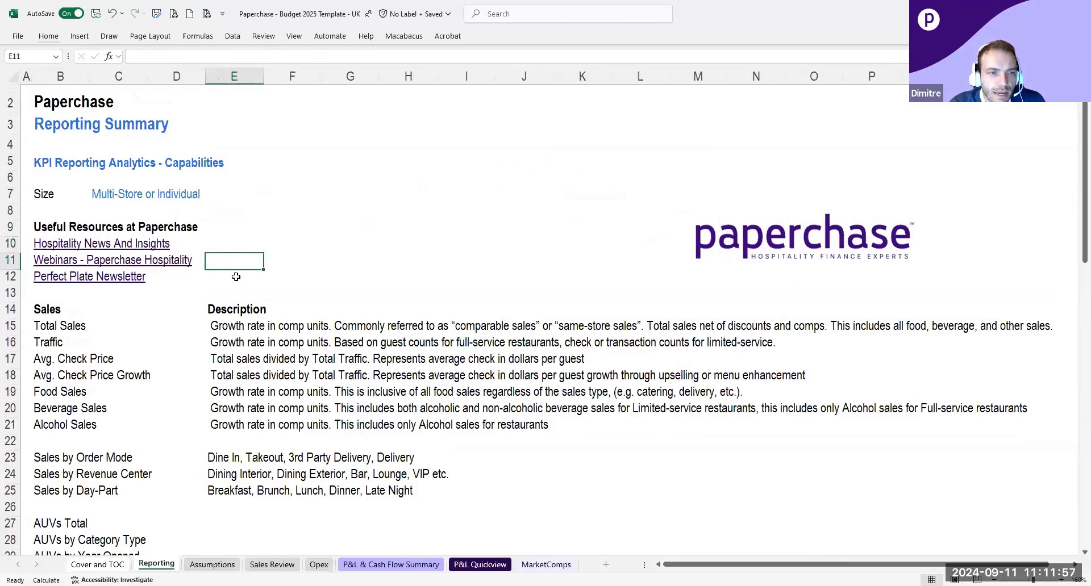
click(238, 245)
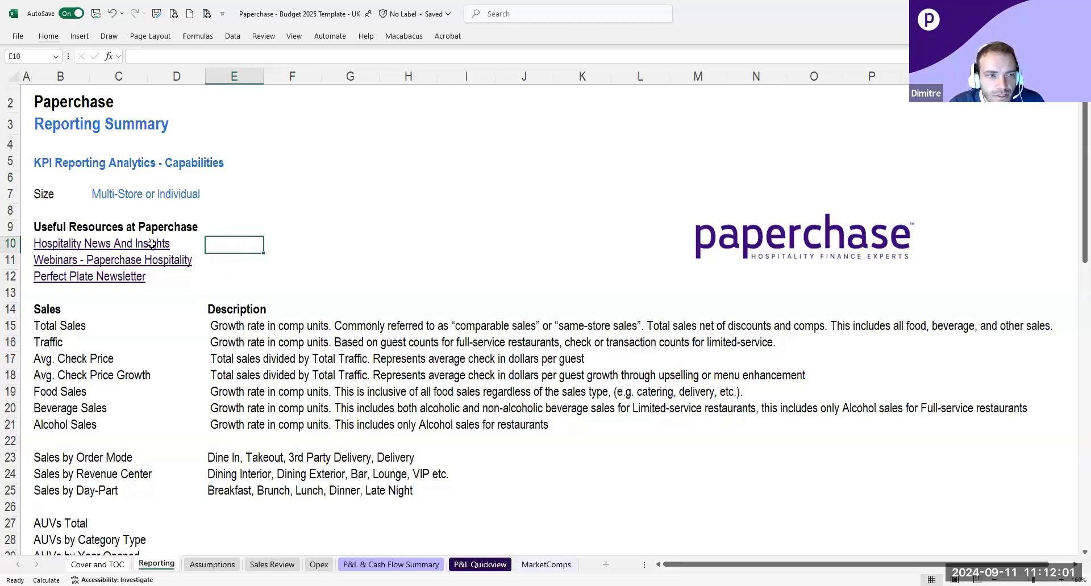
click(247, 226)
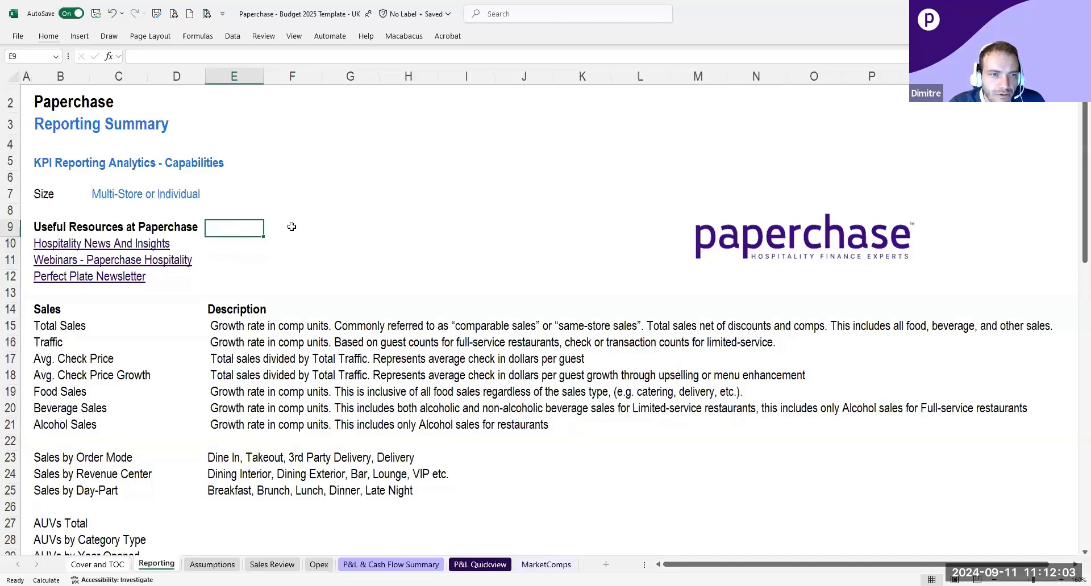
click(289, 227)
click(246, 245)
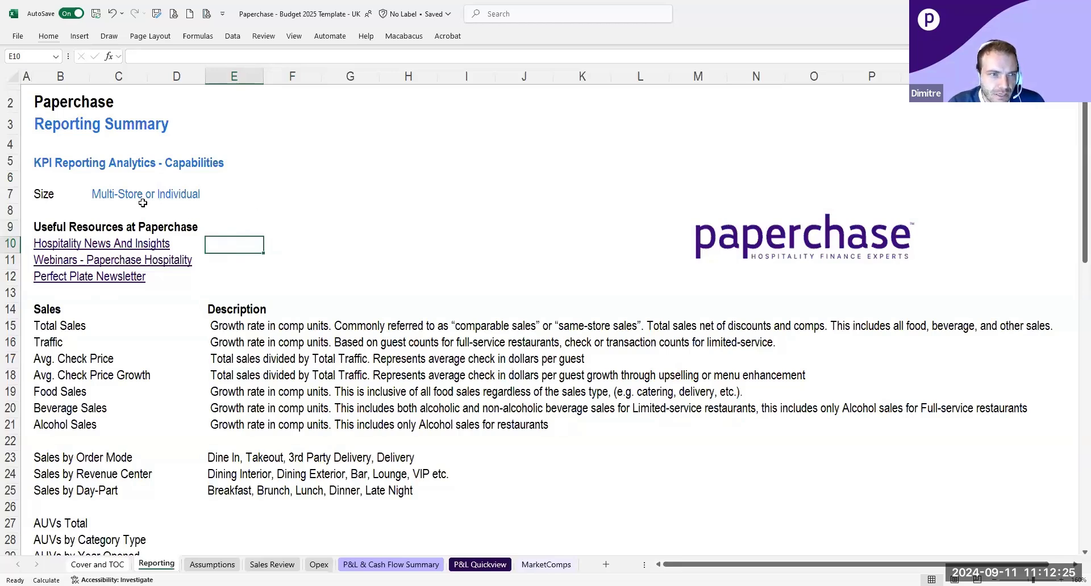
click(213, 194)
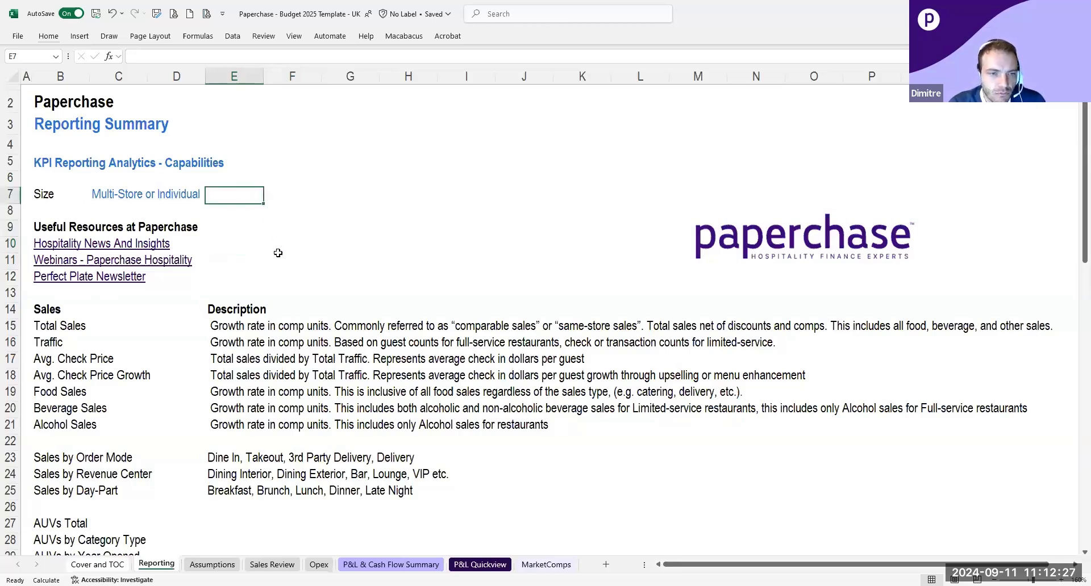
Read through the Sales metrics and descriptions on the Reporting sheet, including order mode, revenue center, day-part and AUVs.
scroll(275, 251, down, 1)
scroll(279, 253, down, 1)
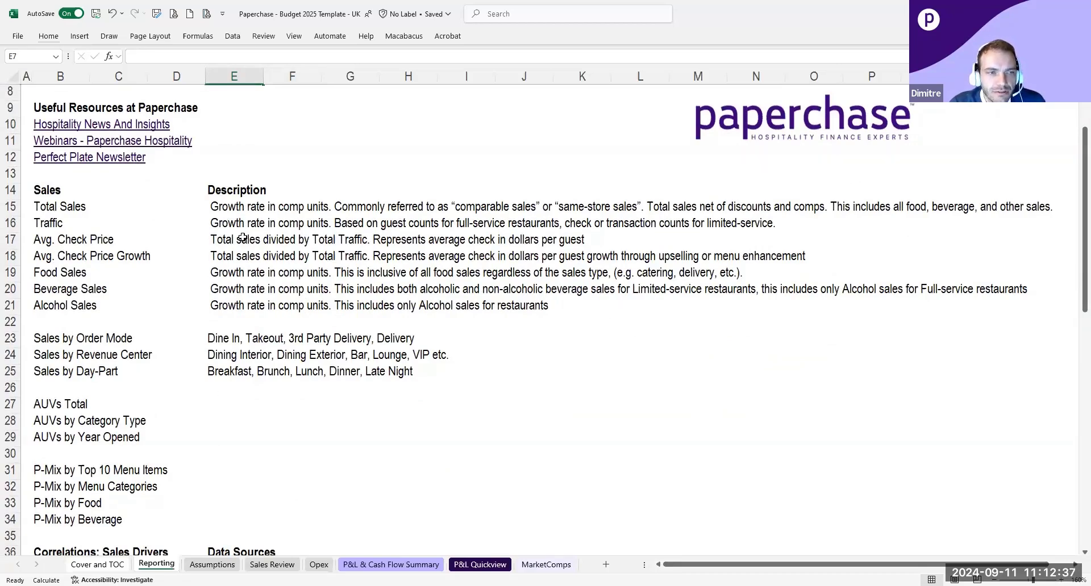
scroll(242, 233, down, 1)
scroll(242, 236, up, 1)
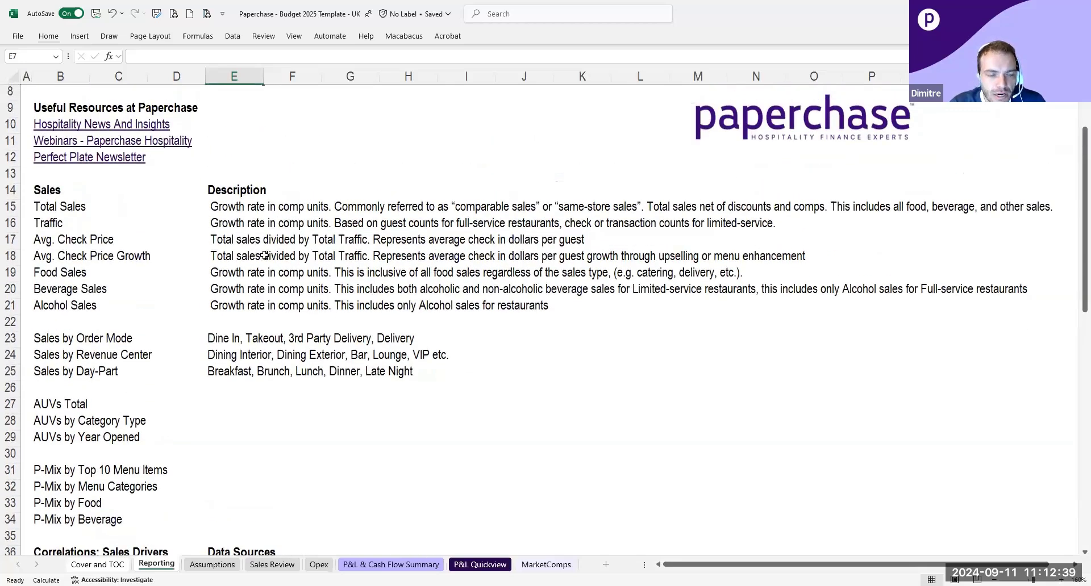
scroll(279, 269, down, 1)
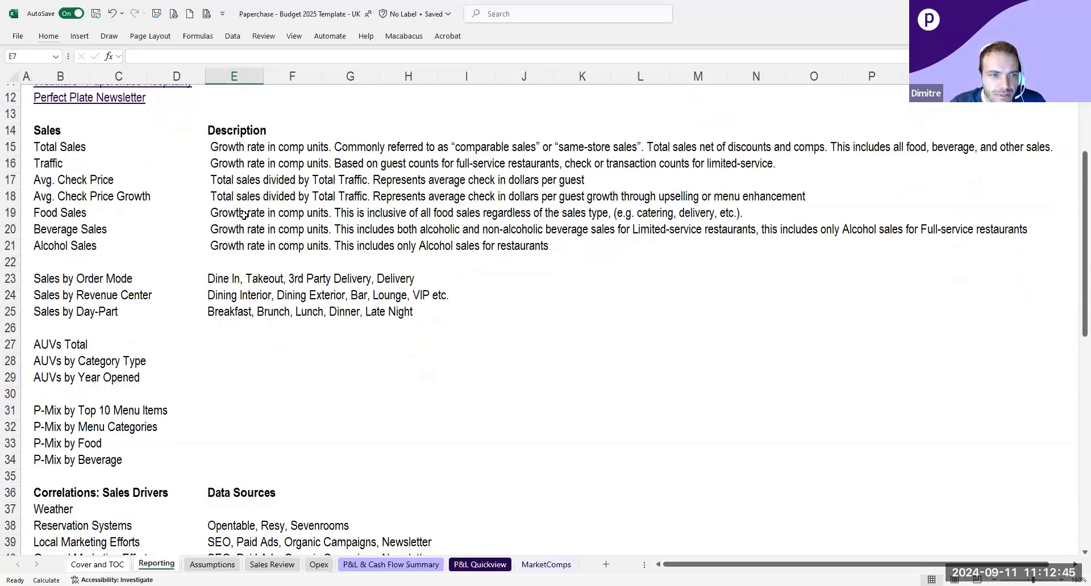
click(234, 260)
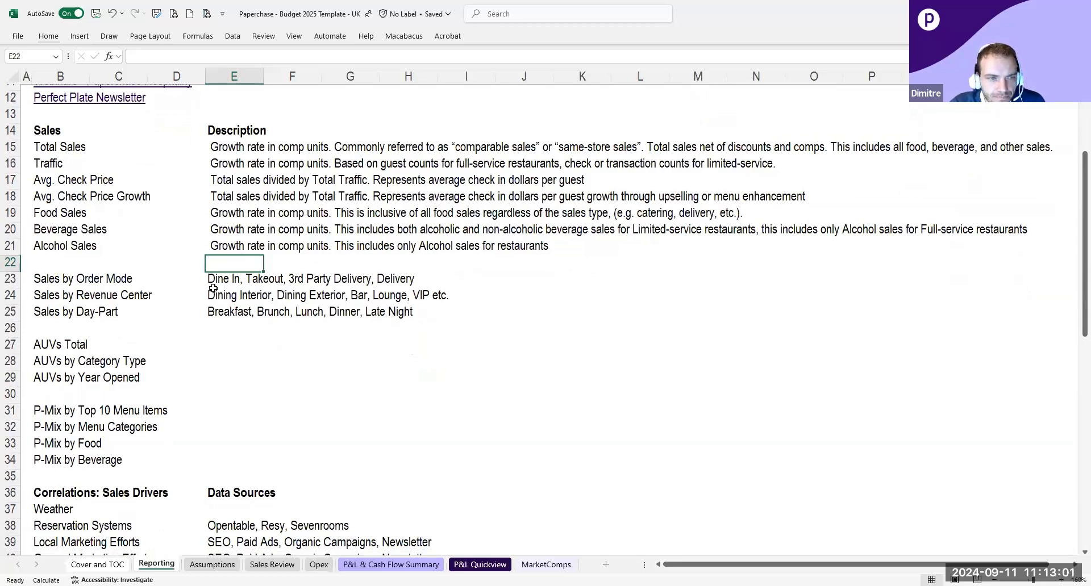
scroll(215, 287, down, 1)
drag(54, 238, 386, 238)
scroll(238, 235, up, 1)
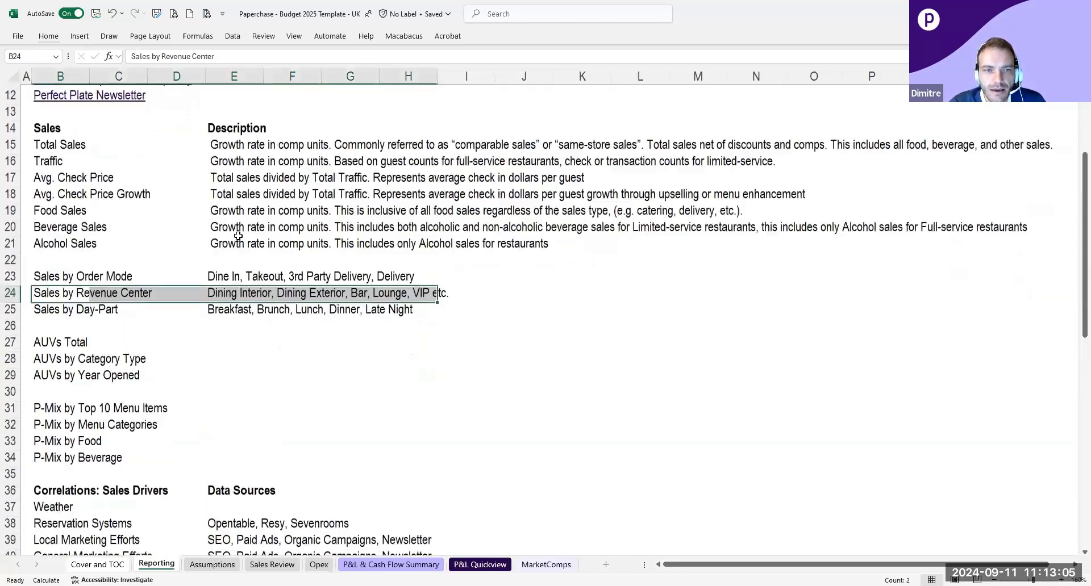
scroll(239, 236, up, 1)
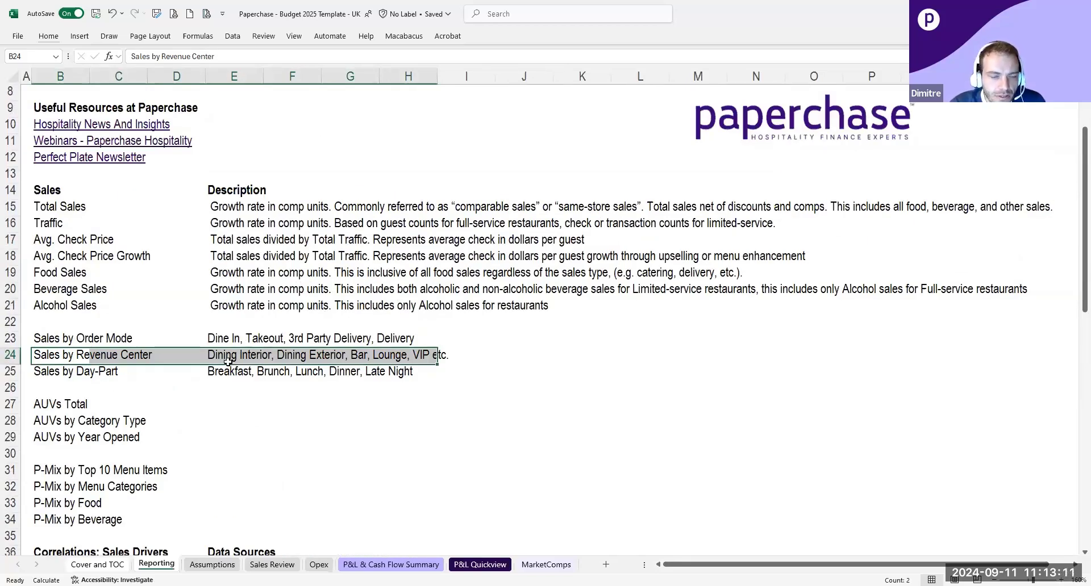
scroll(194, 316, down, 3)
scroll(199, 310, down, 1)
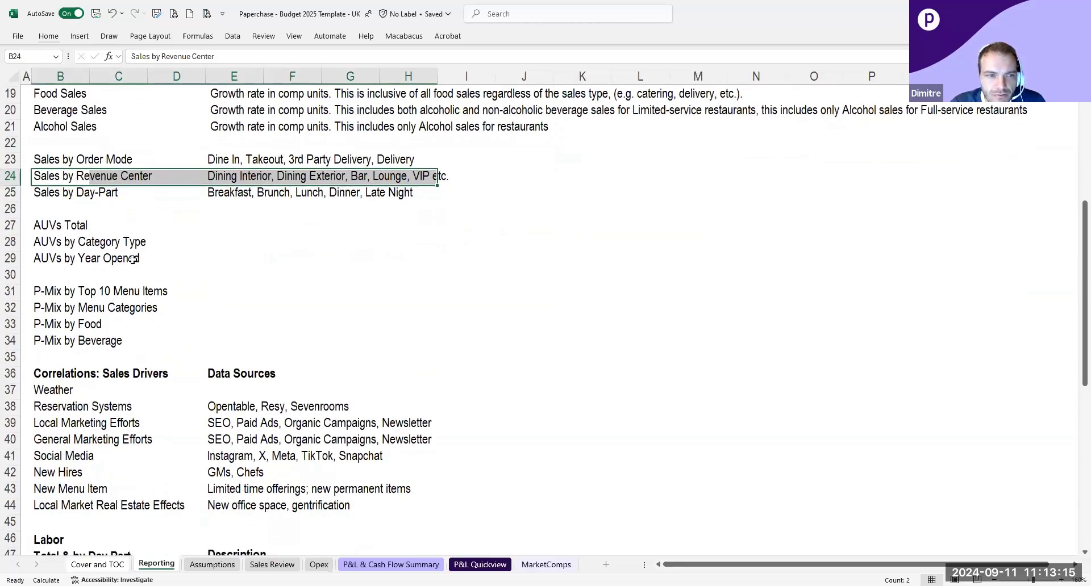
scroll(133, 261, down, 1)
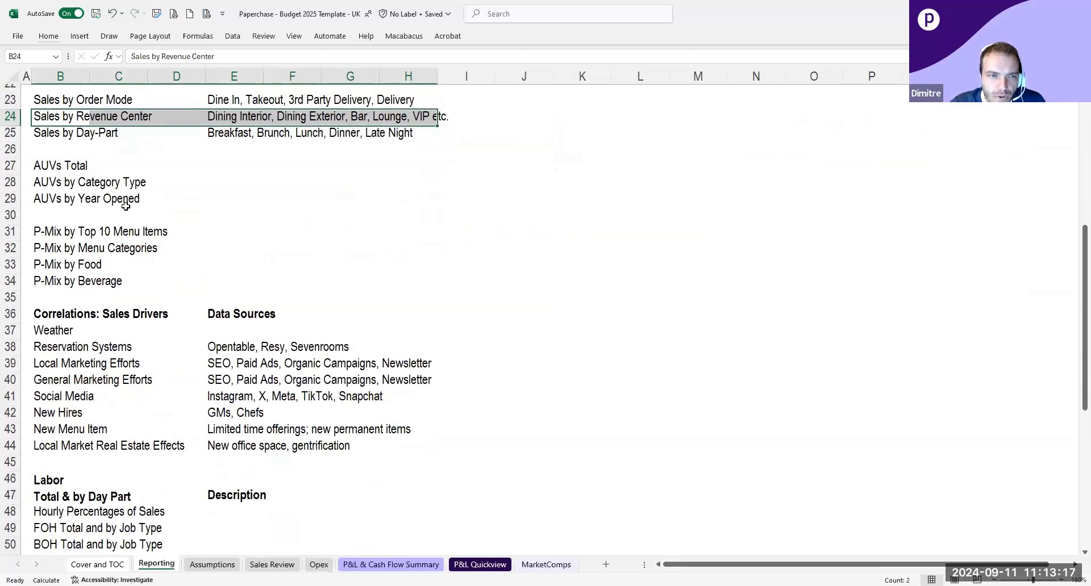
Review the P-Mix measures and continue to the Correlations: Sales Drivers section with its data sources.
drag(68, 230, 229, 259)
click(229, 258)
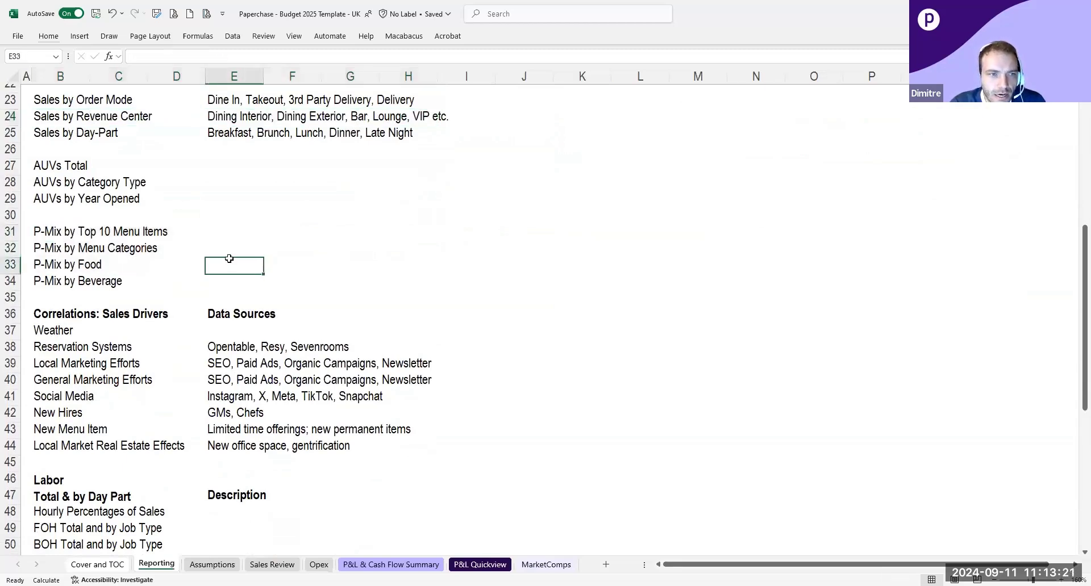
click(236, 253)
click(230, 269)
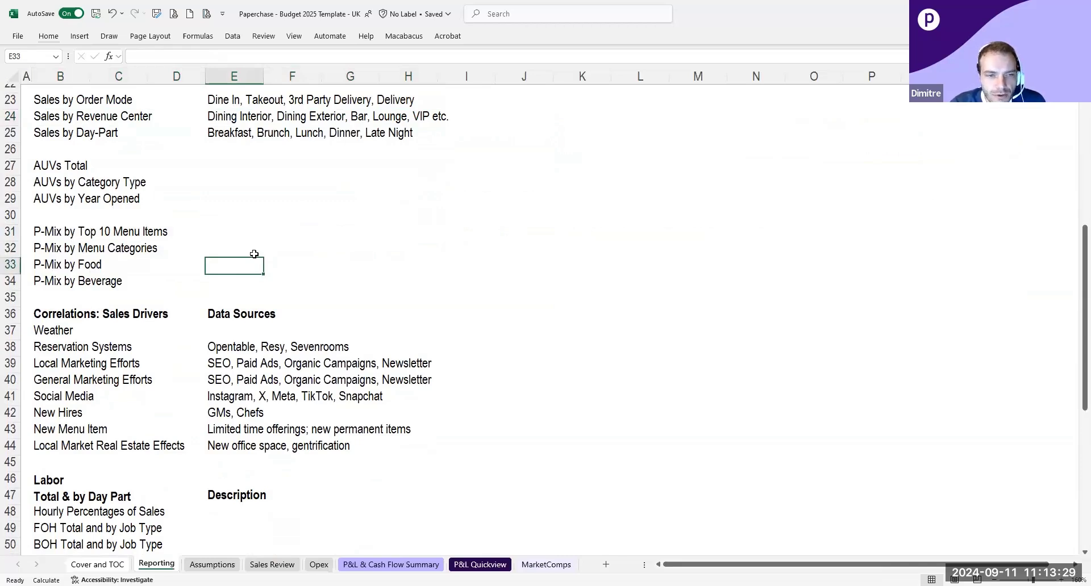
click(254, 254)
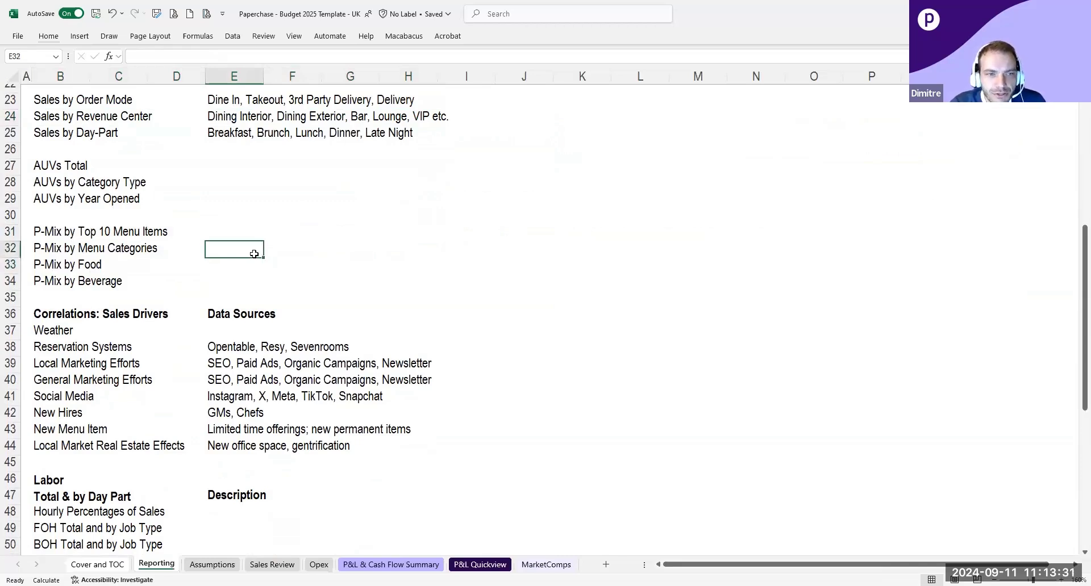
scroll(254, 254, down, 2)
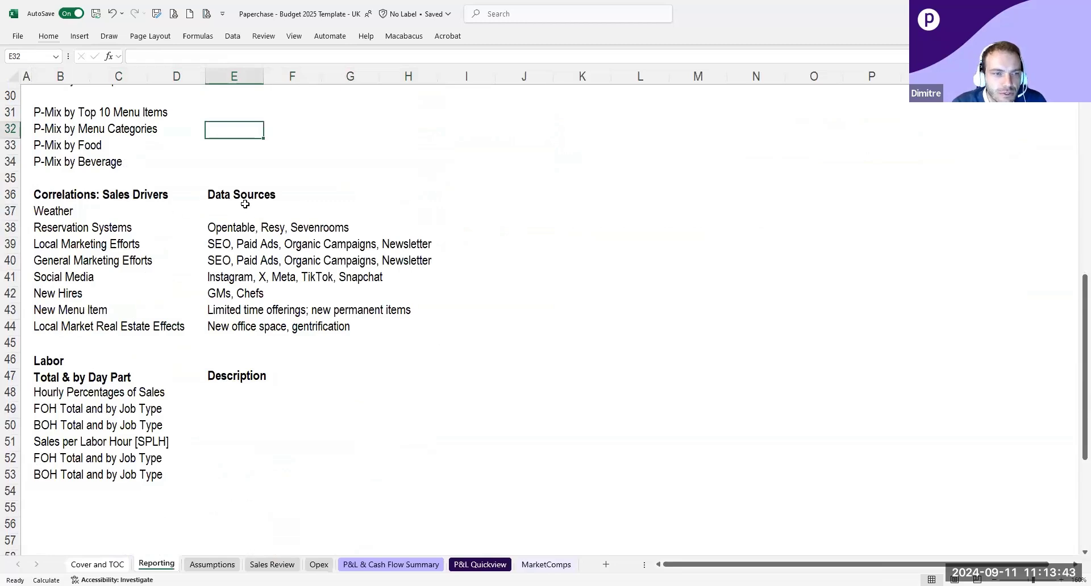
Review the Correlations: Sales Drivers data sources and the Labor measures by day part on the Reporting sheet.
click(144, 224)
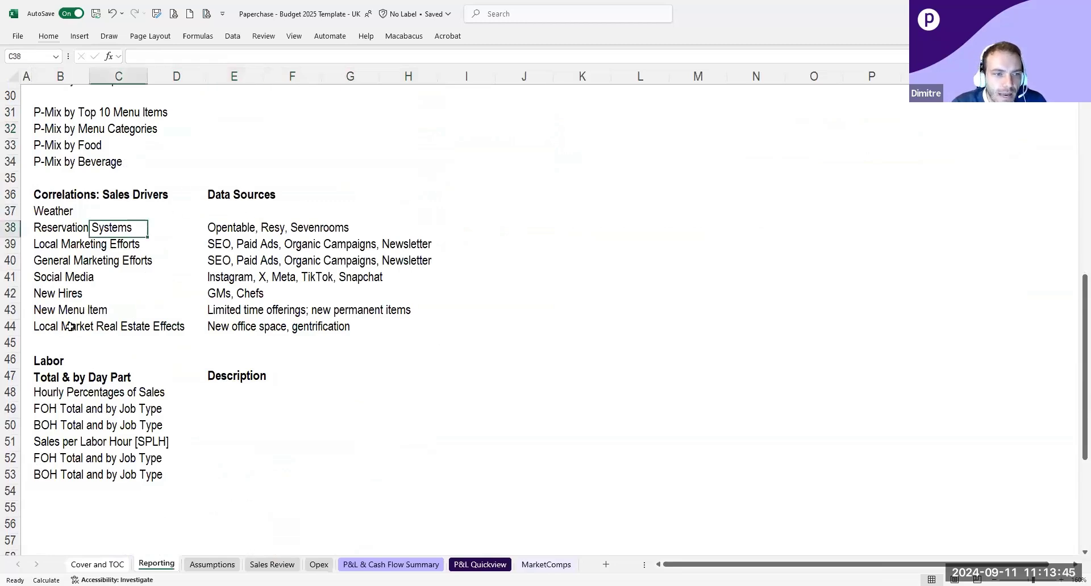
drag(70, 363, 209, 421)
click(245, 370)
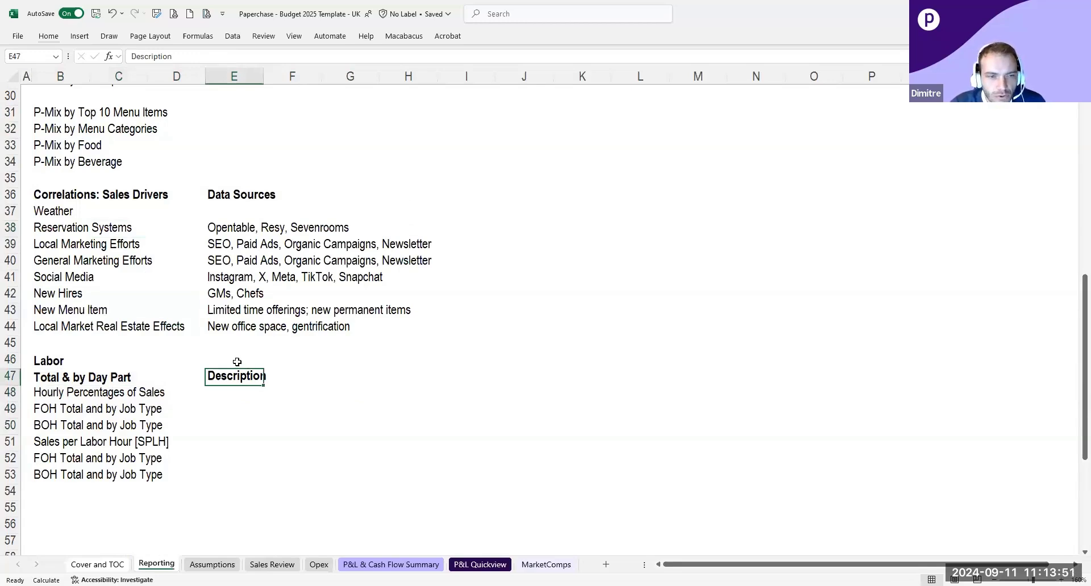
click(239, 359)
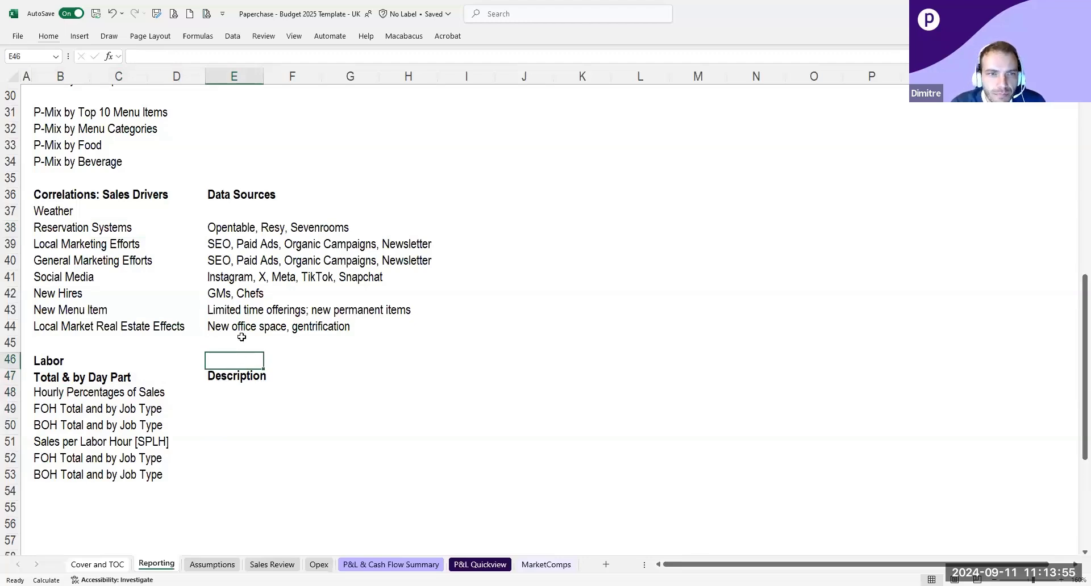
scroll(242, 337, up, 9)
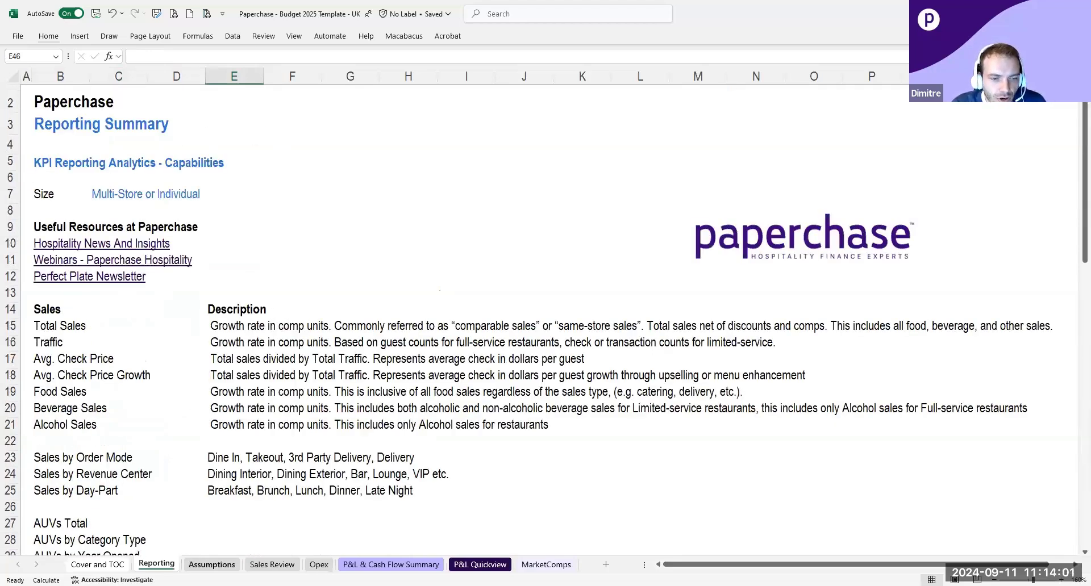
Open the Assumptions sheet and enlarge its view to read the Store Stats, Store Sales and Key Outputs blocks.
click(211, 564)
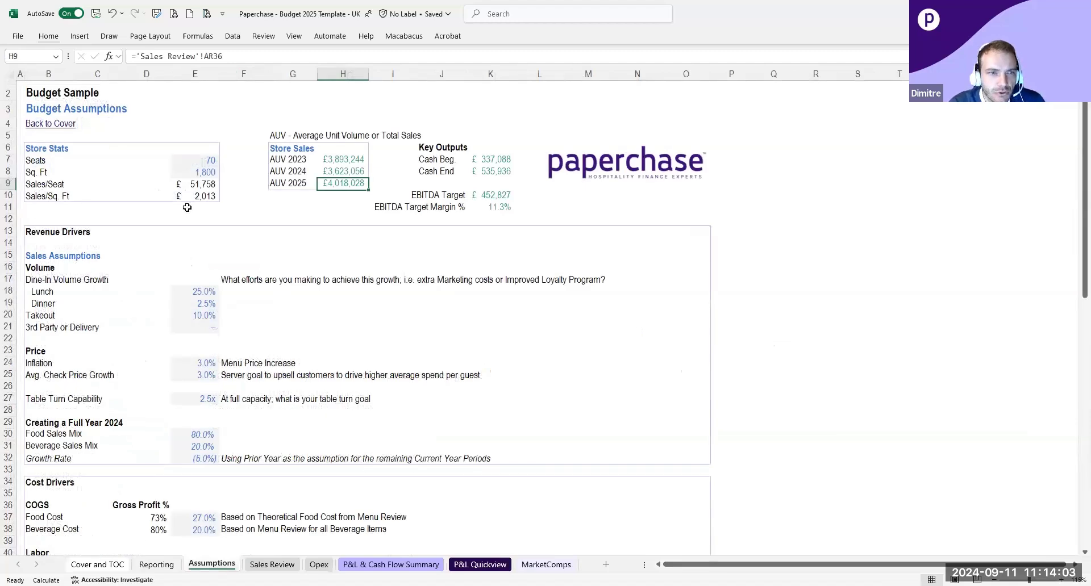
click(271, 226)
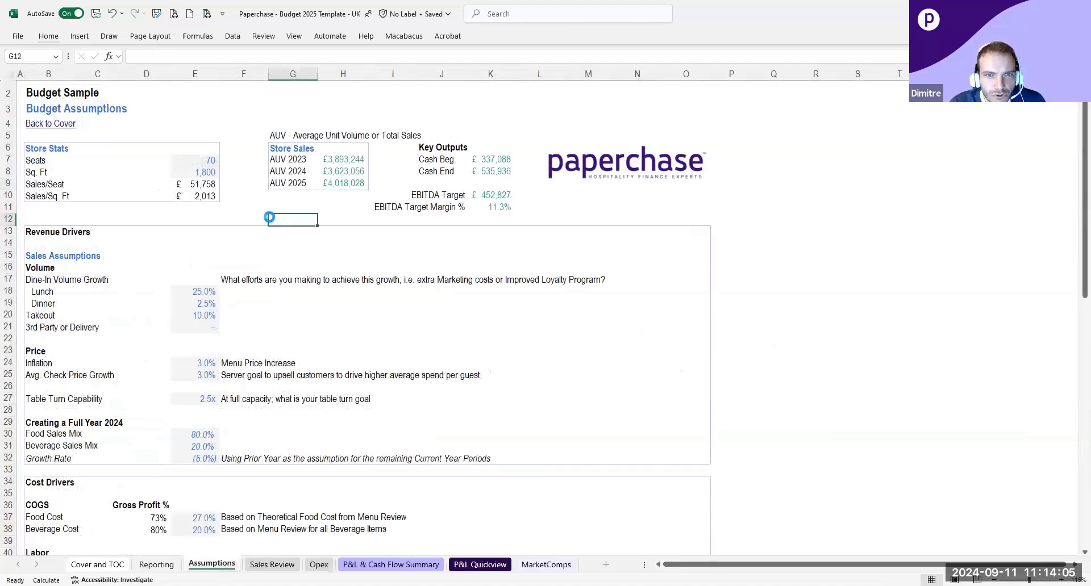
ctrl+scroll(270, 216, up, 1)
ctrl+scroll(269, 217, up, 2)
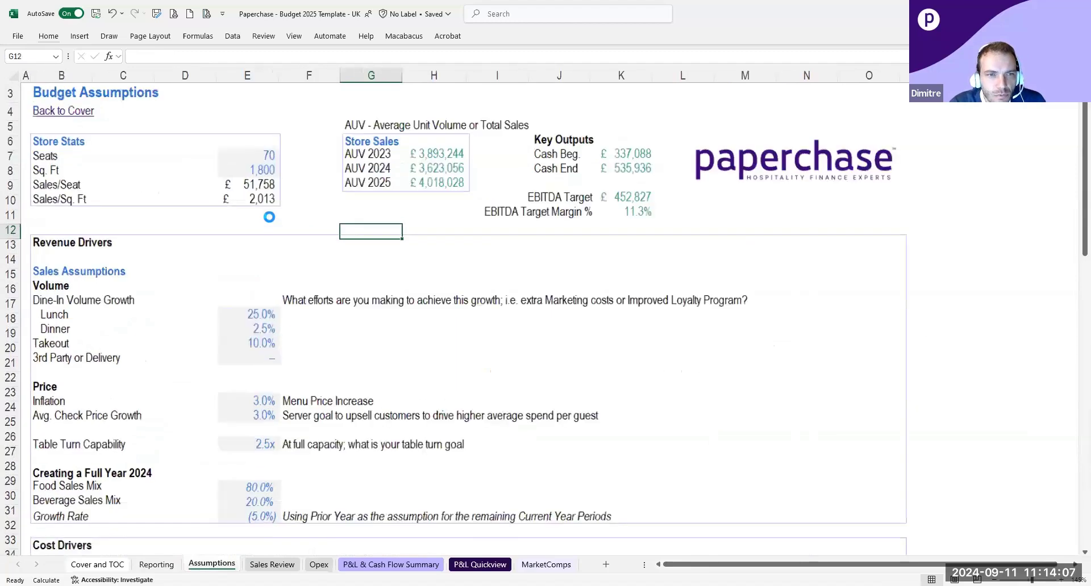
click(291, 145)
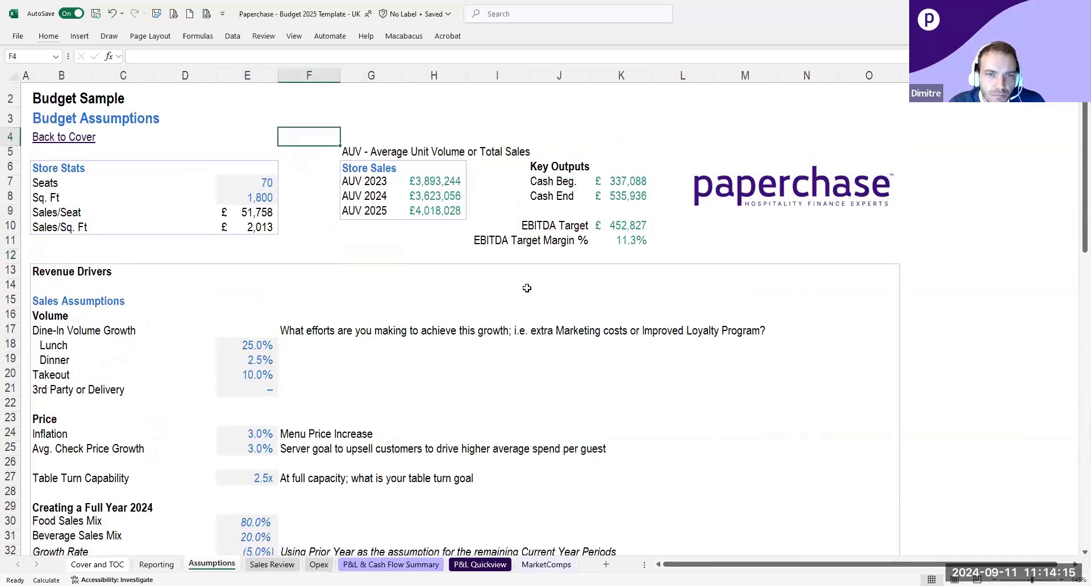
click(241, 134)
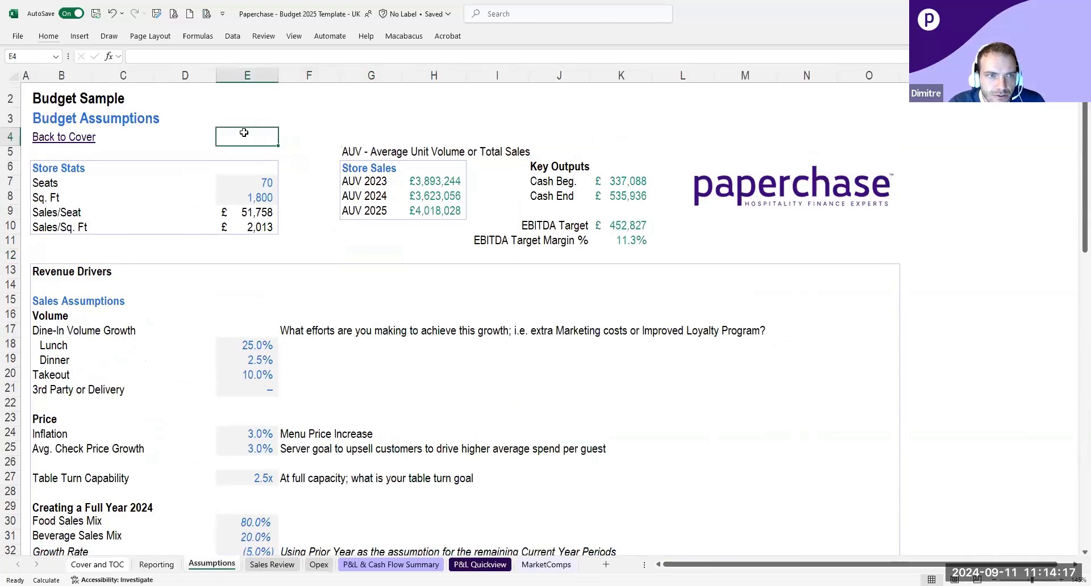
ctrl+scroll(244, 132, up, 1)
scroll(657, 513, up, 1)
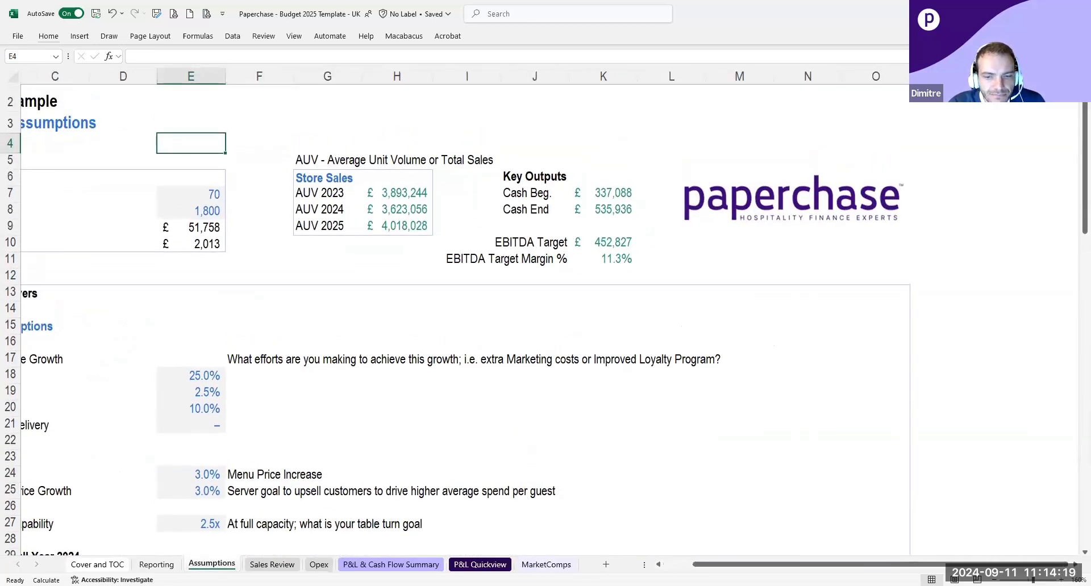
scroll(428, 329, left, 2)
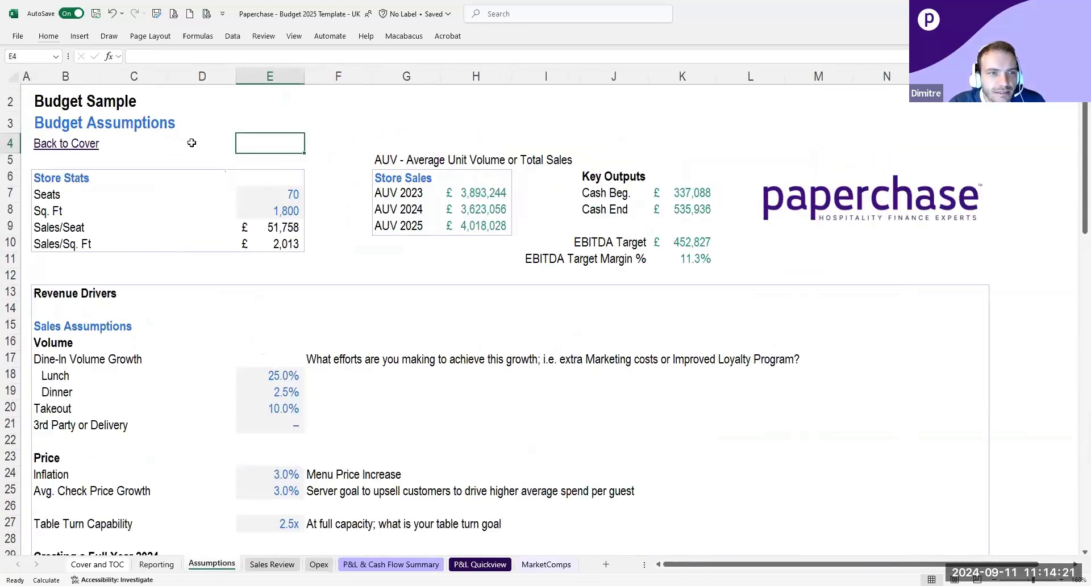
click(259, 106)
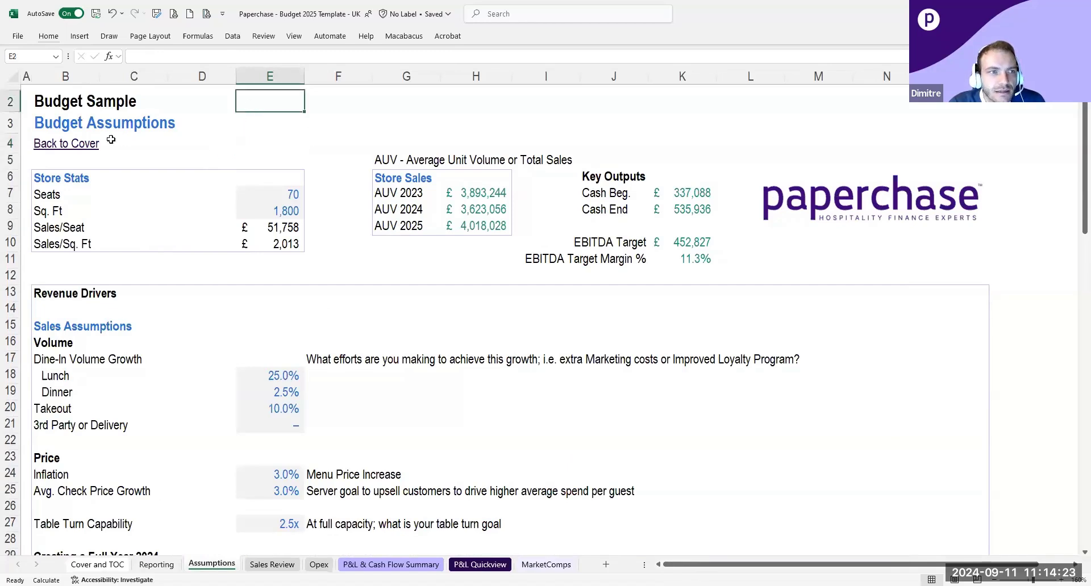
Follow the Back to Cover link and return to the Assumptions sheet through its table of contents link.
click(85, 144)
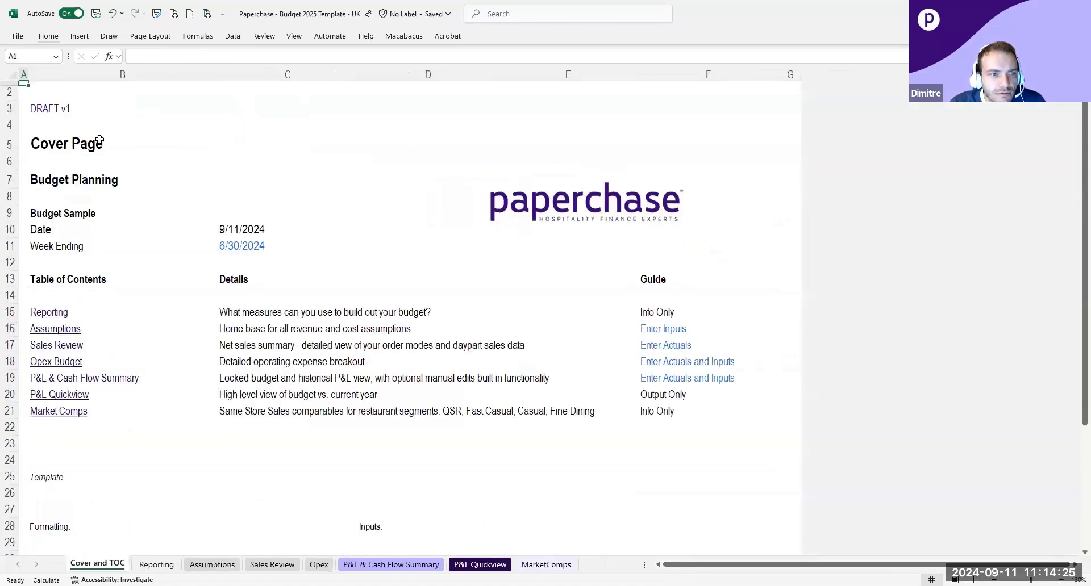
click(58, 331)
click(266, 144)
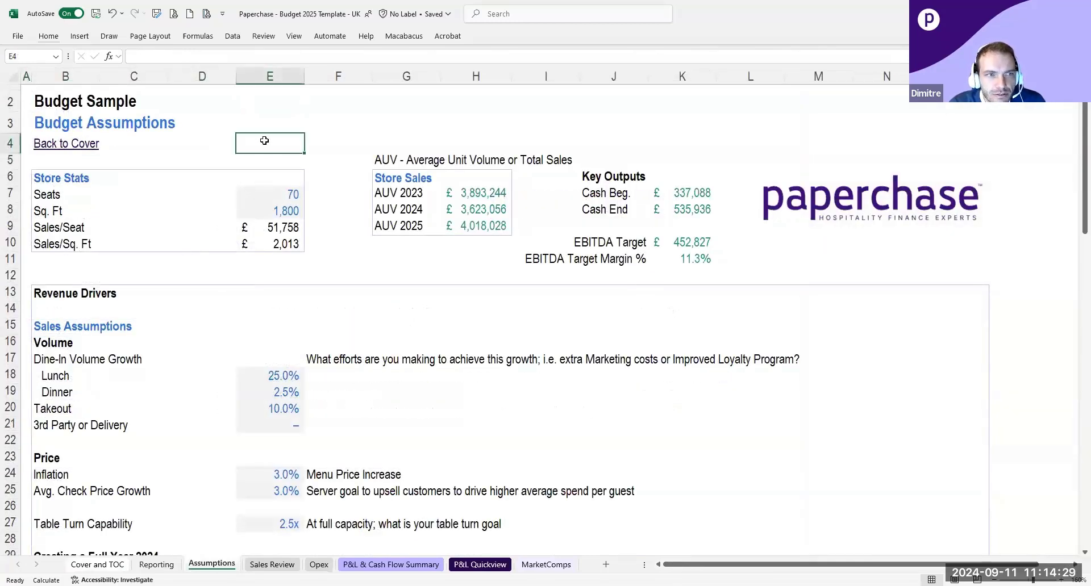
Examine the summary blocks above Revenue Drivers, focusing on the Store Sales AUV figures for 2023 to 2025.
click(341, 167)
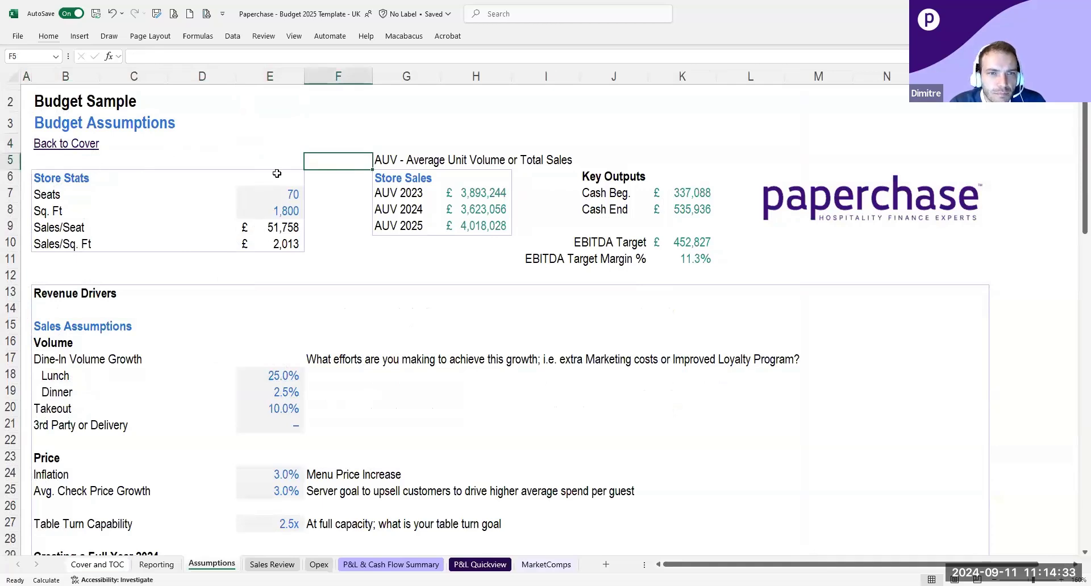
drag(406, 177, 676, 265)
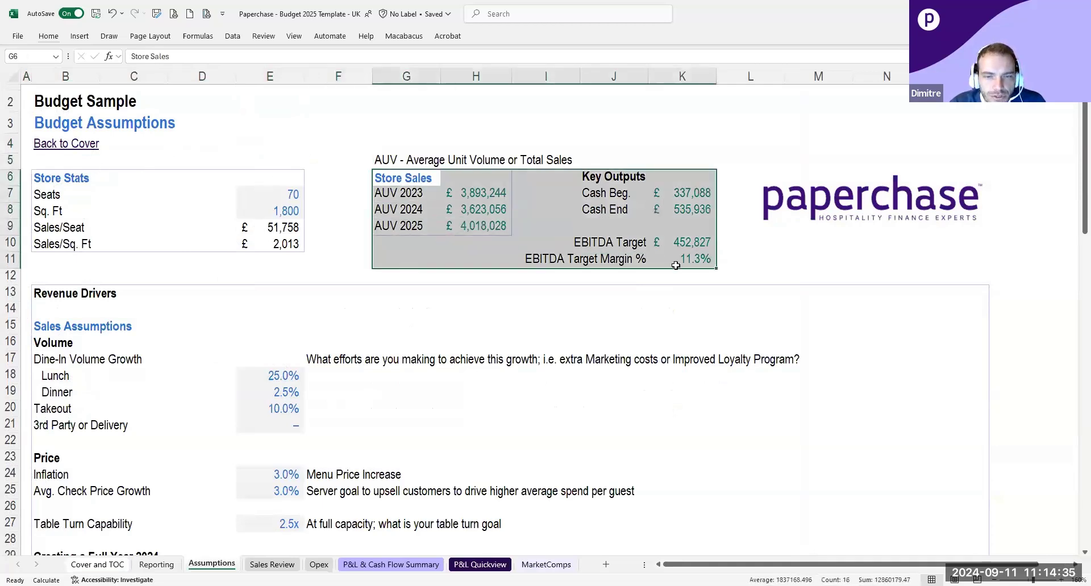
click(356, 257)
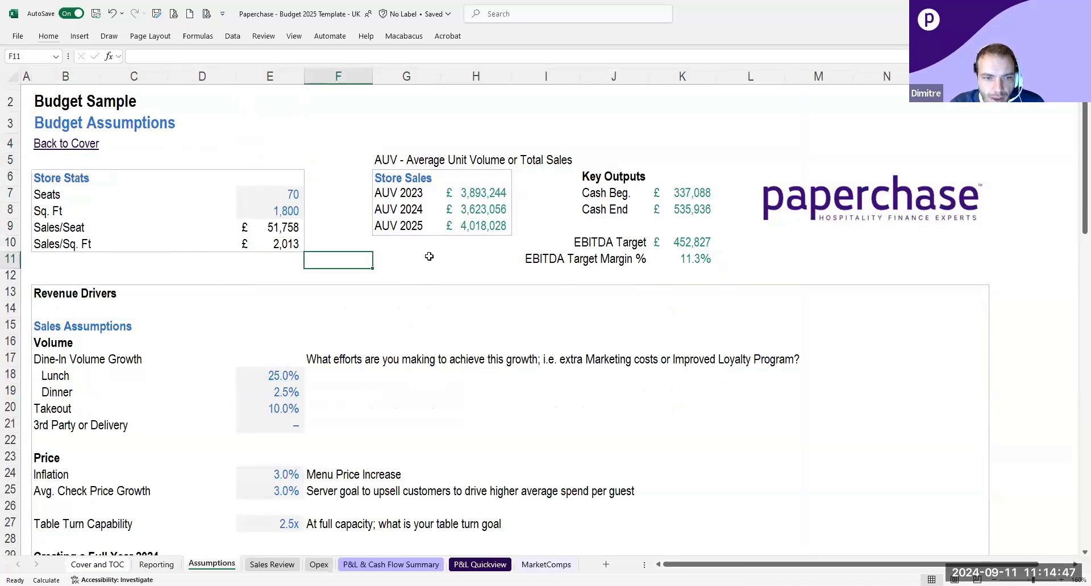
click(409, 265)
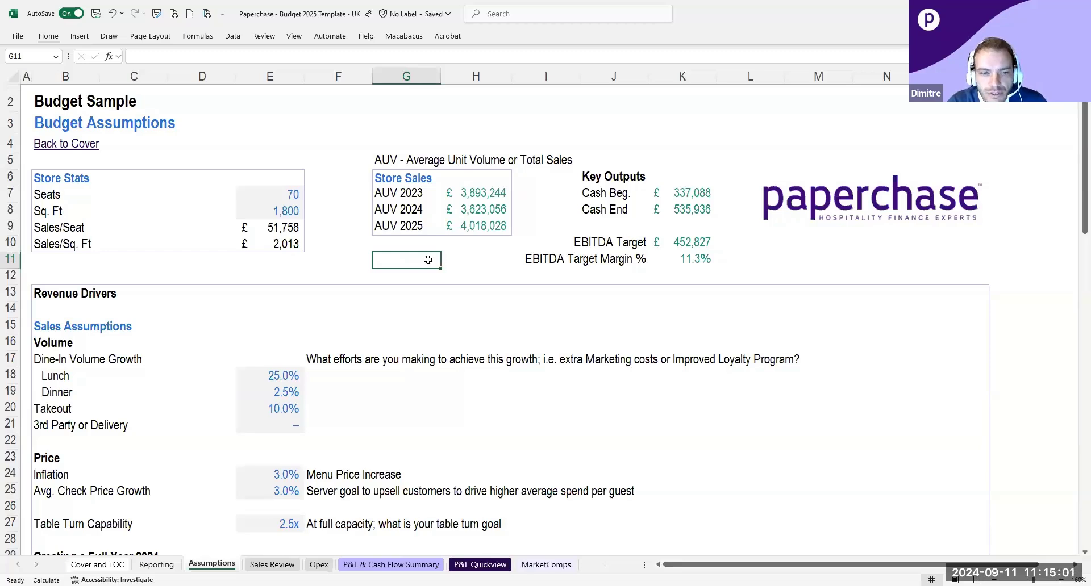
drag(420, 175, 483, 257)
click(491, 261)
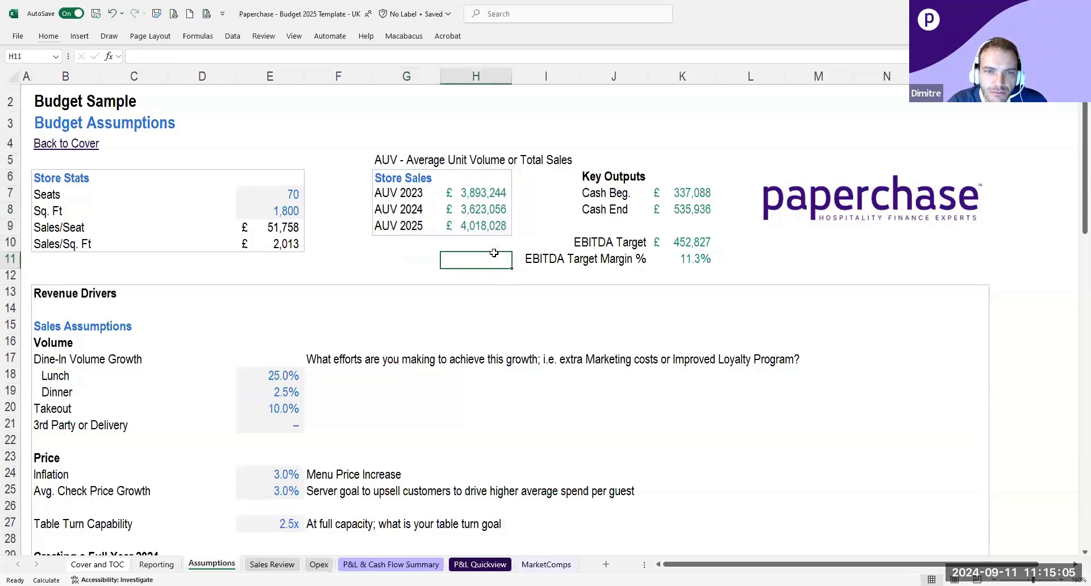
Inspect the Key Outputs on the Assumptions sheet, covering EBITDA Target, Cash Beg. and Cash End.
click(679, 241)
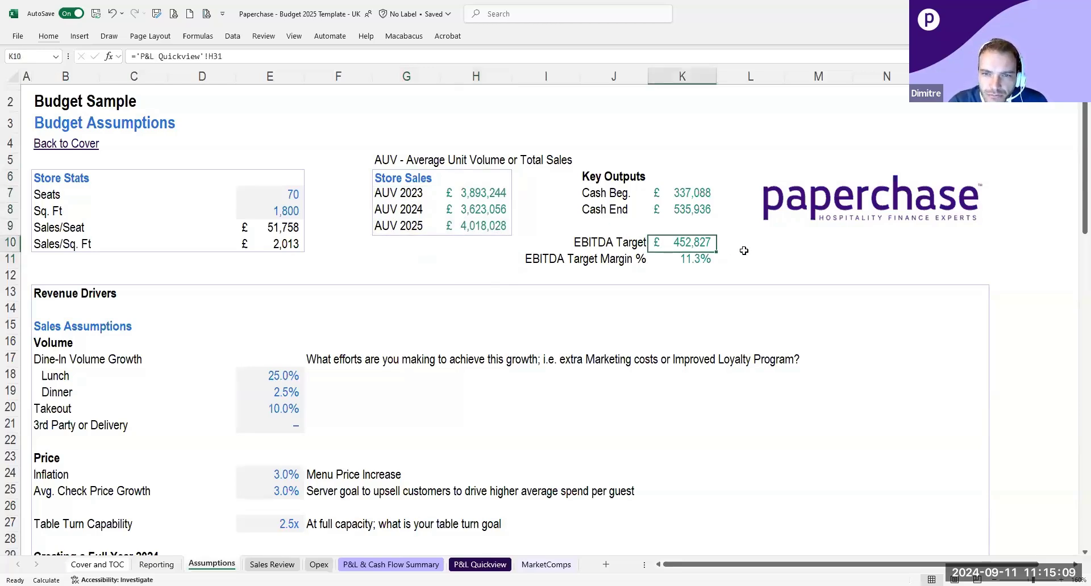
drag(625, 195, 669, 194)
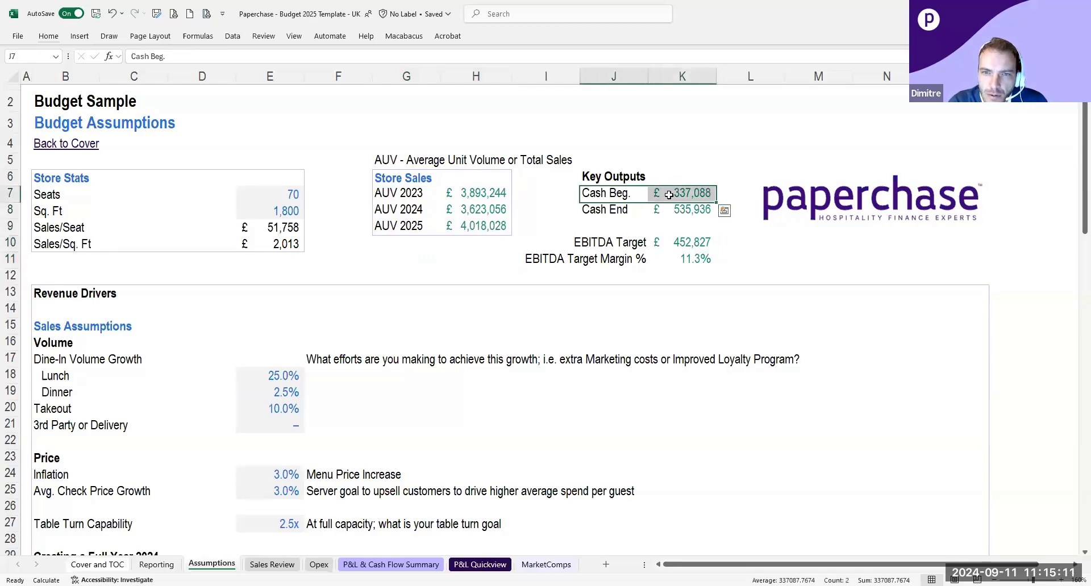
click(662, 212)
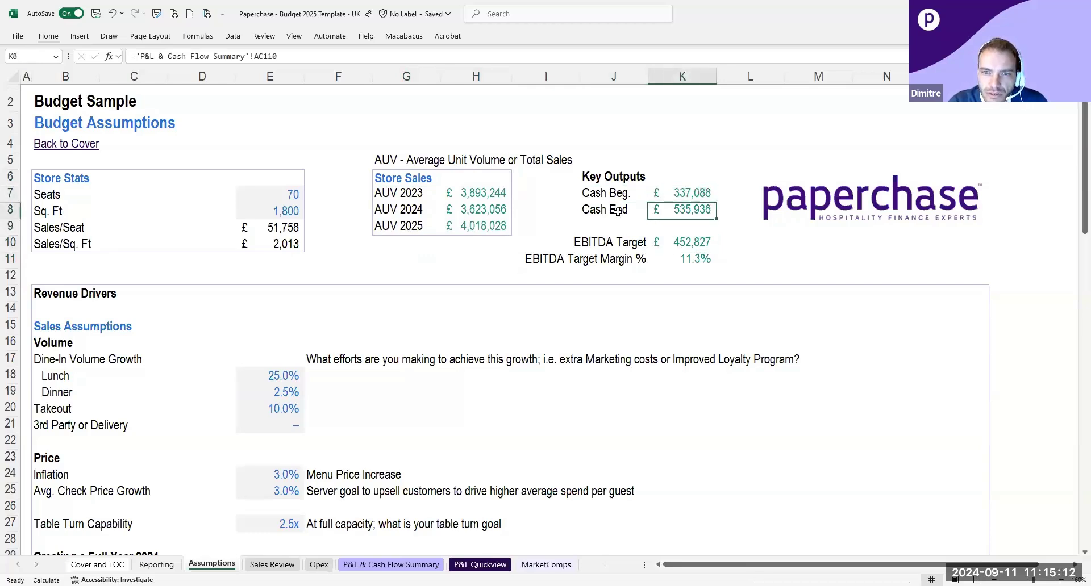
click(734, 249)
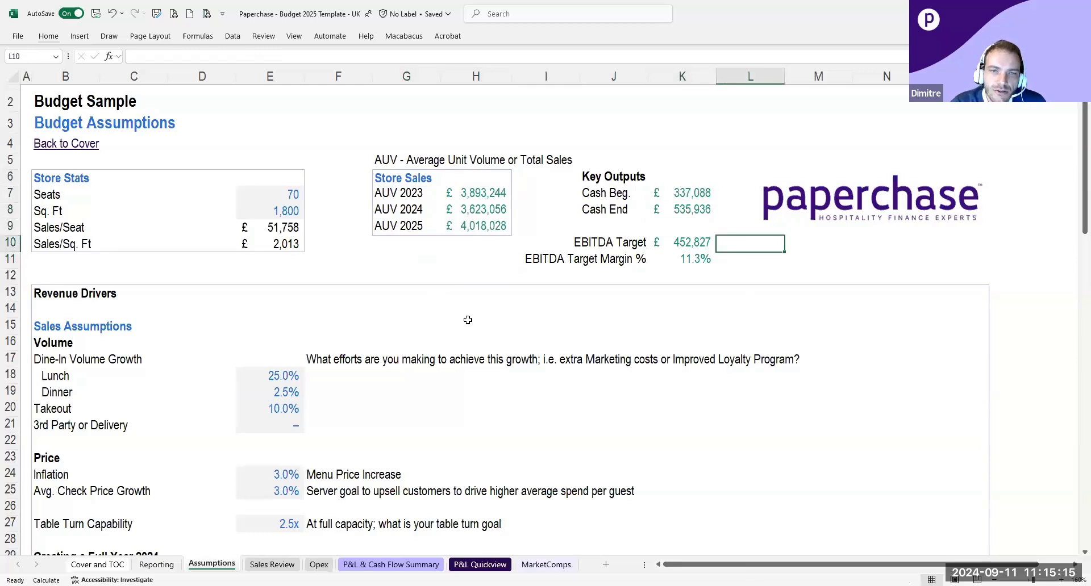
click(426, 249)
click(404, 263)
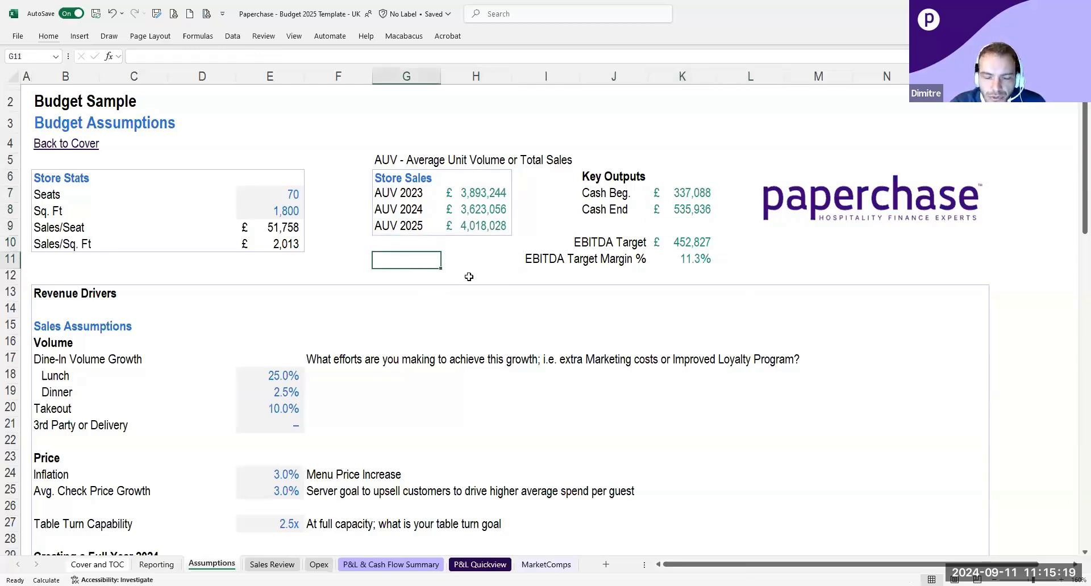
Review the Volume inputs under Sales Assumptions, including Dine-In Volume Growth for lunch and dinner, Takeout and 3rd Party or Delivery.
click(385, 312)
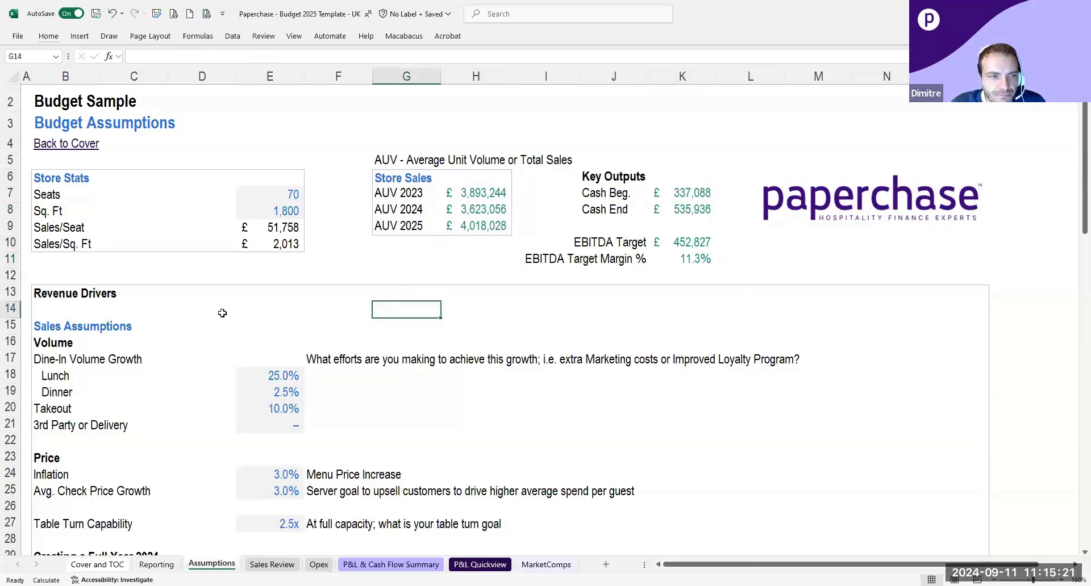
scroll(255, 340, down, 1)
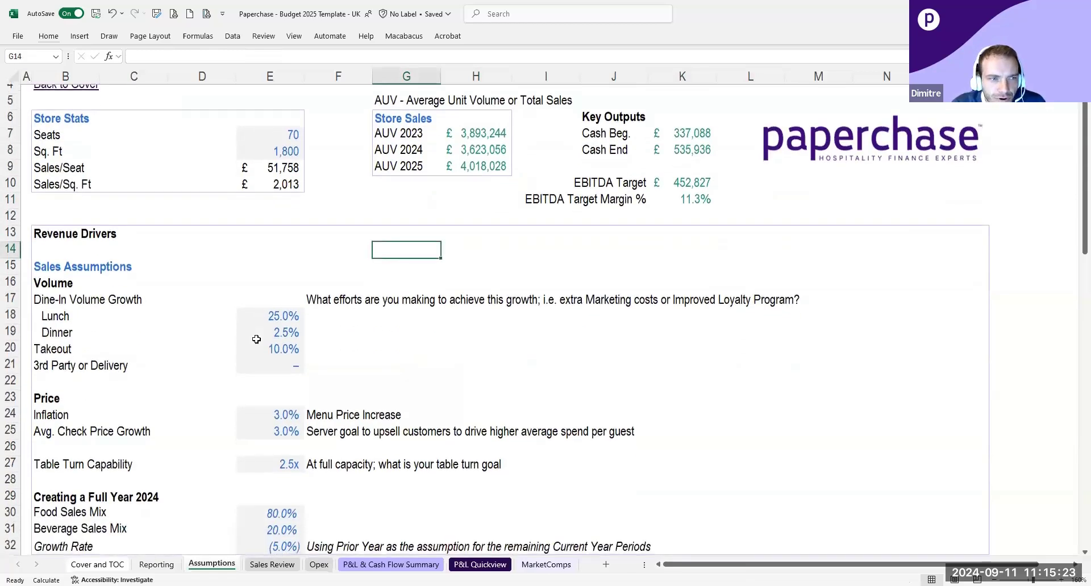
scroll(257, 339, down, 1)
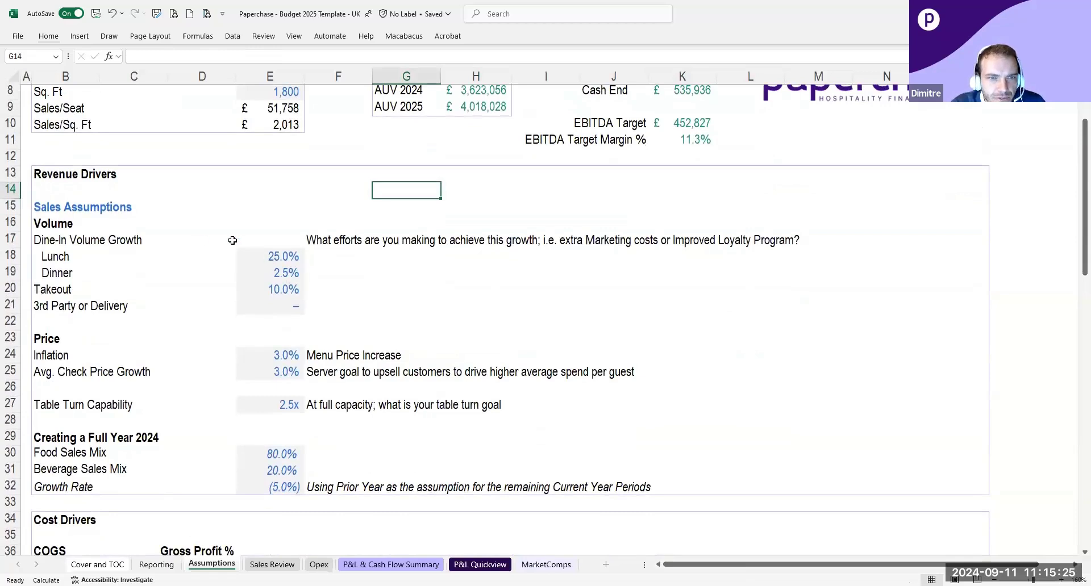
click(158, 234)
click(188, 237)
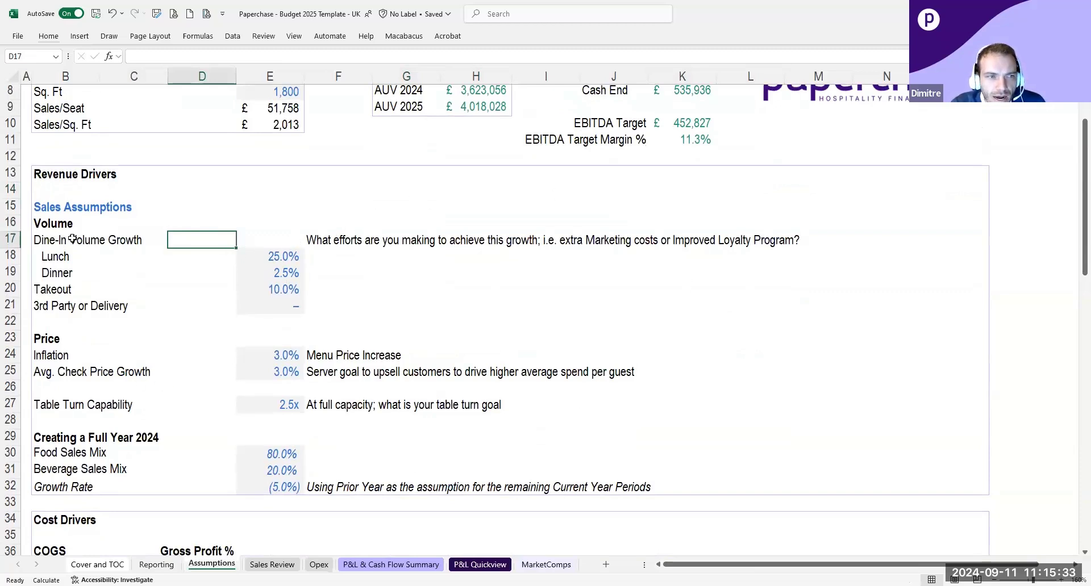
click(50, 252)
drag(68, 240, 409, 251)
click(410, 251)
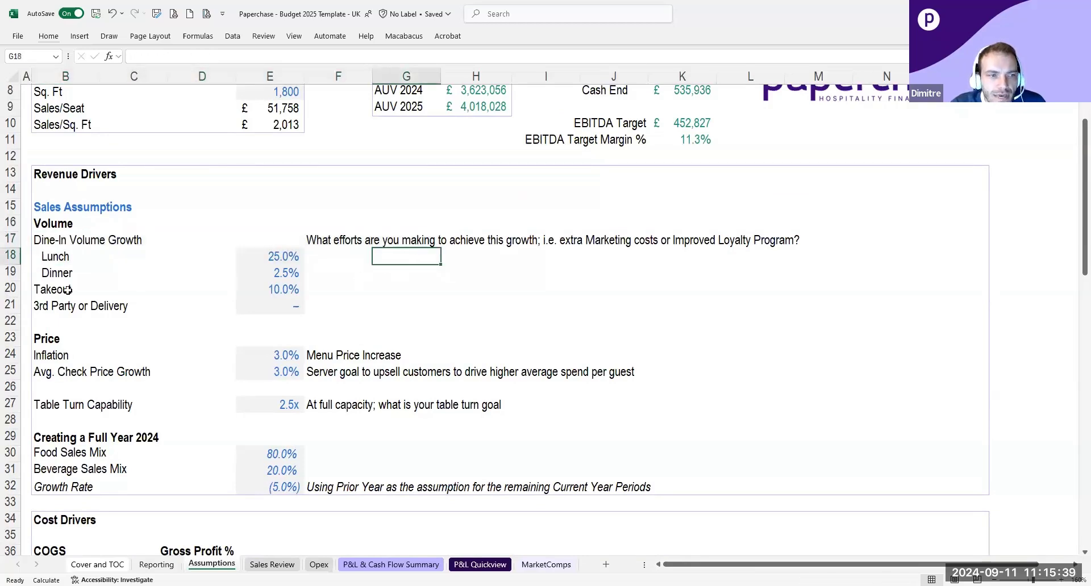
click(386, 290)
click(432, 251)
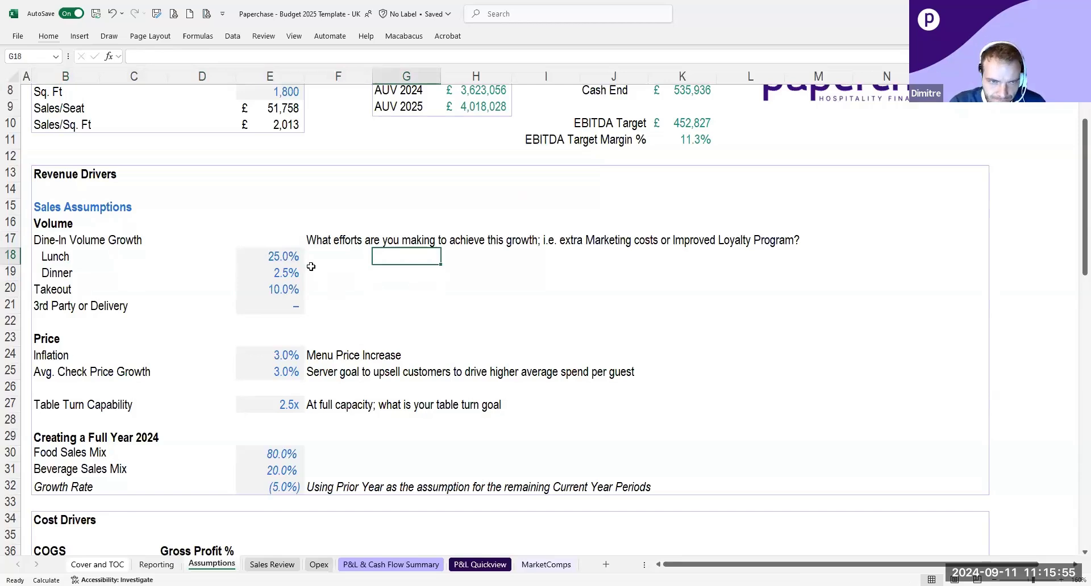
Examine the Price assumptions for Inflation and Avg. Check Price Growth together with their explanatory notes.
scroll(349, 263, down, 1)
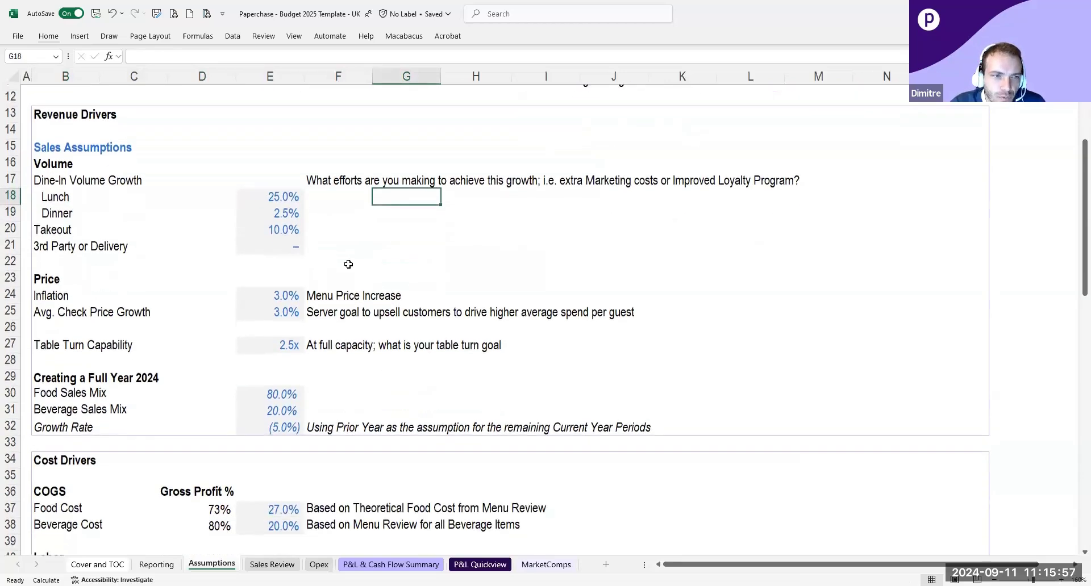
drag(65, 292, 329, 294)
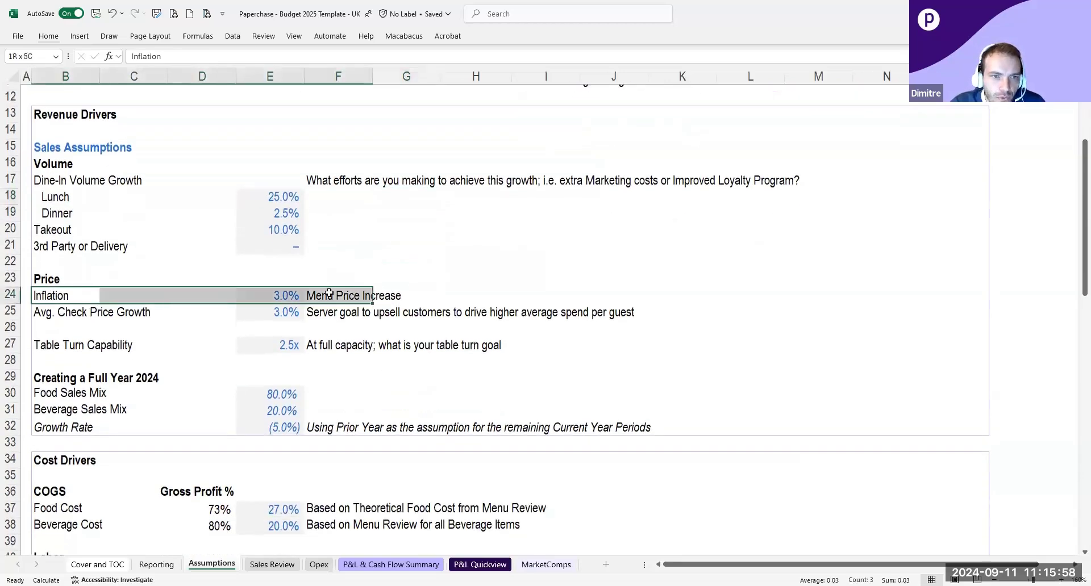
click(375, 271)
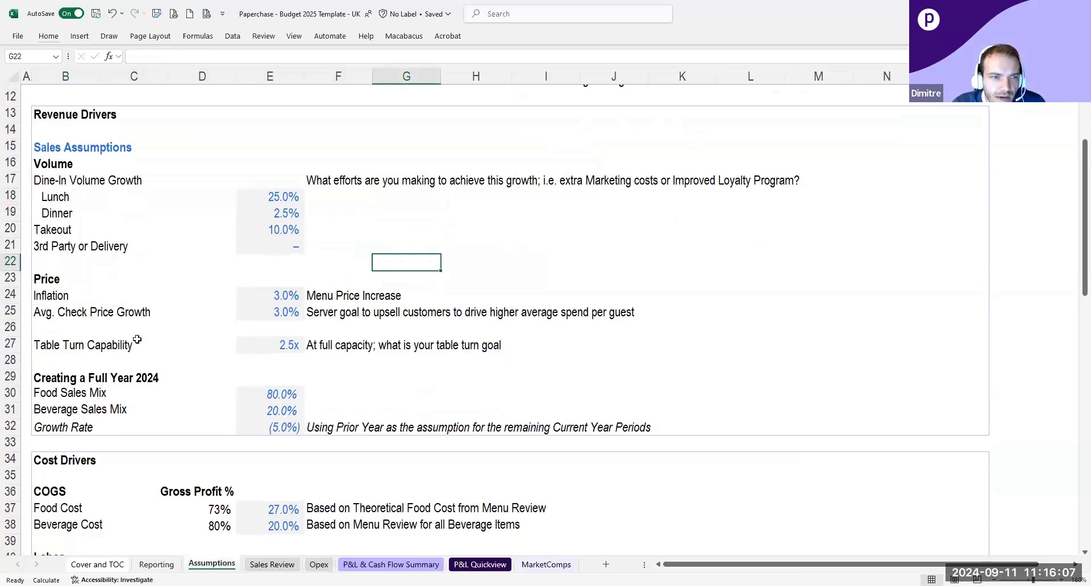
click(53, 314)
drag(196, 312, 341, 313)
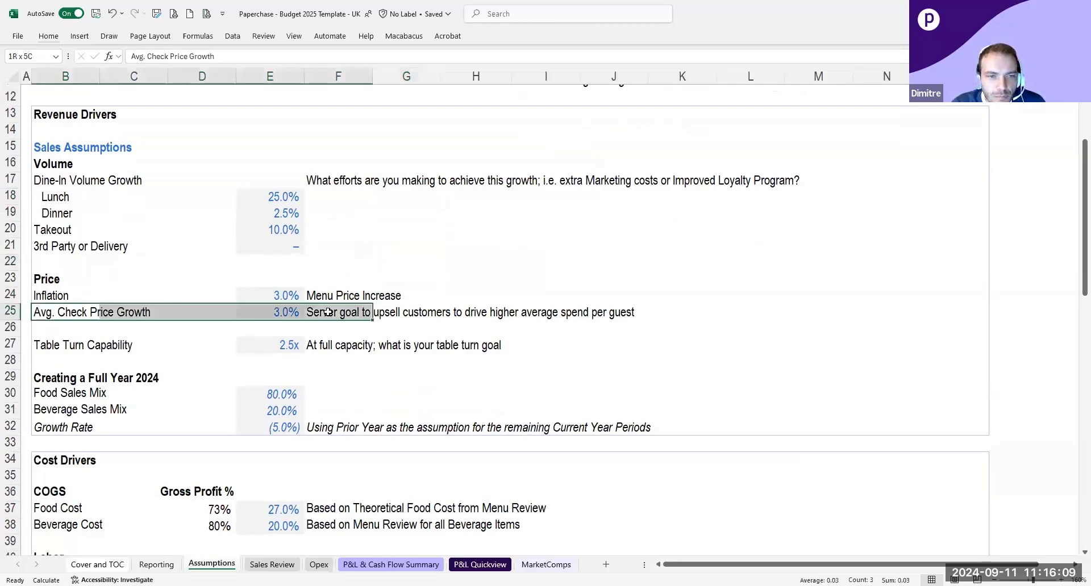
click(341, 313)
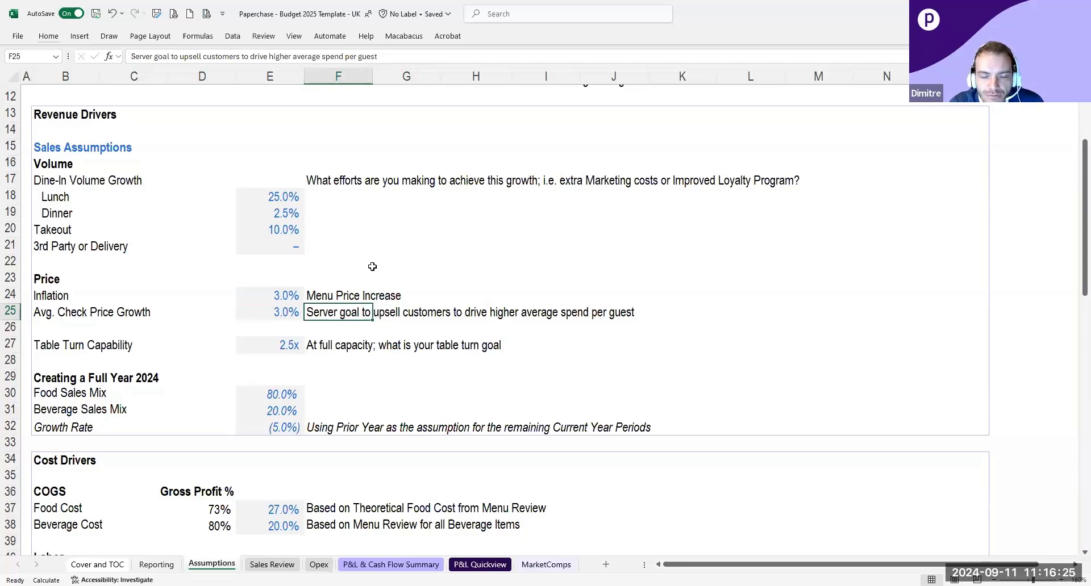
Review the Table Turn Capability assumption below the Price inputs, together with its note on the full-capacity goal.
click(346, 275)
scroll(377, 250, down, 1)
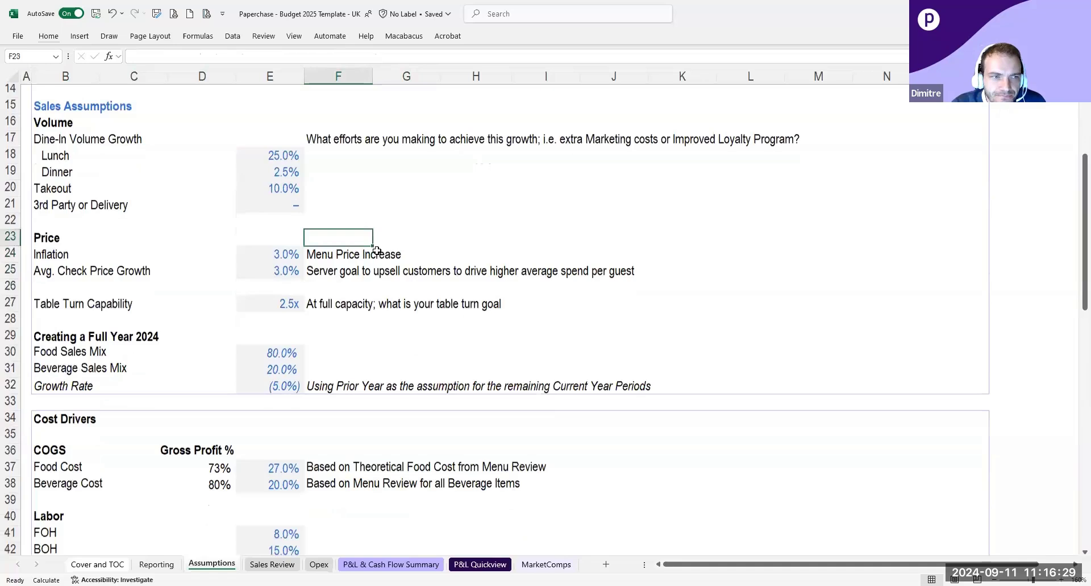
scroll(360, 246, up, 1)
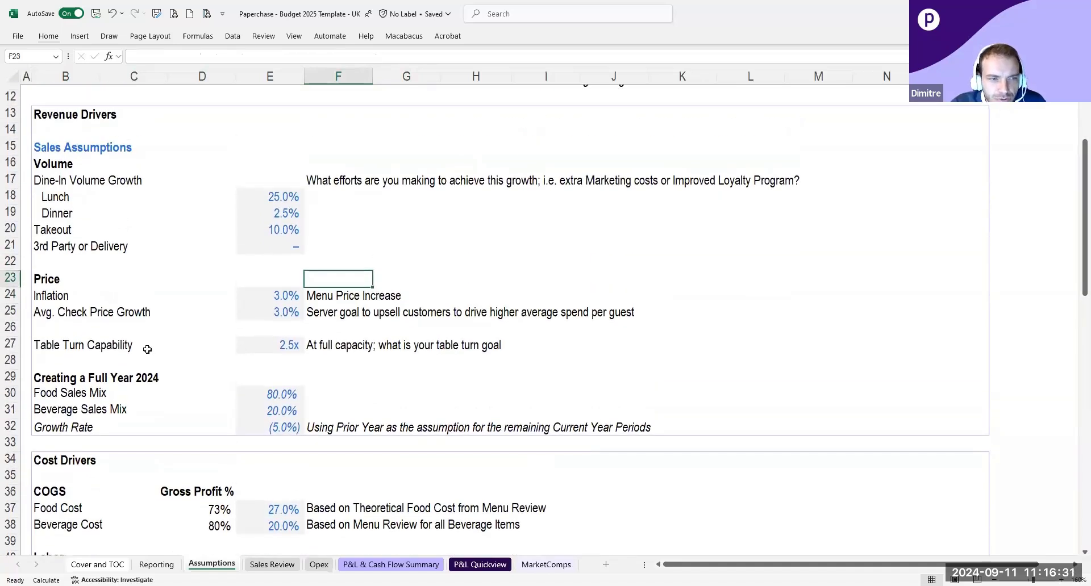
click(360, 344)
click(411, 333)
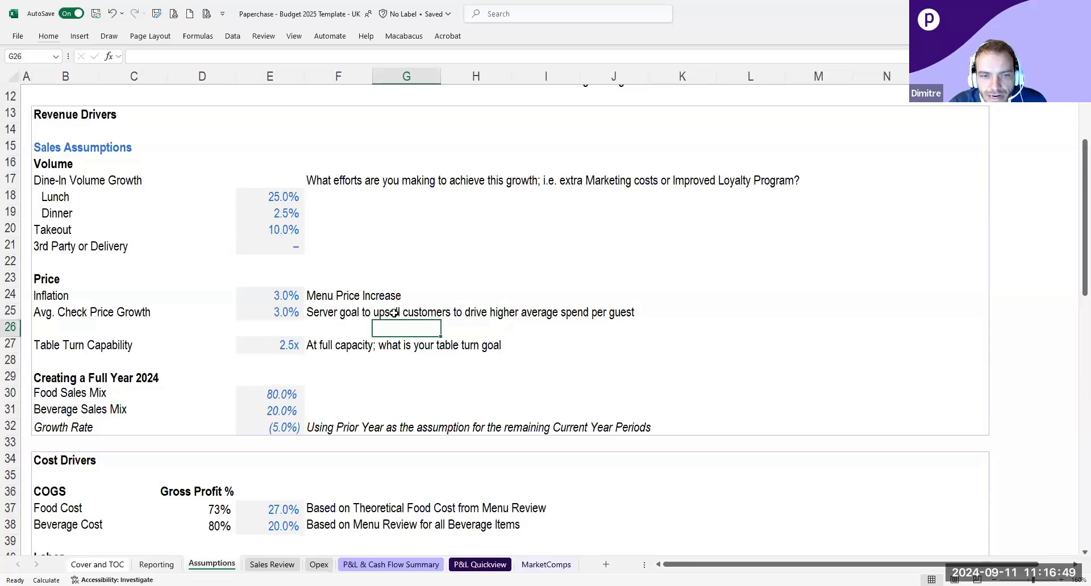
click(318, 360)
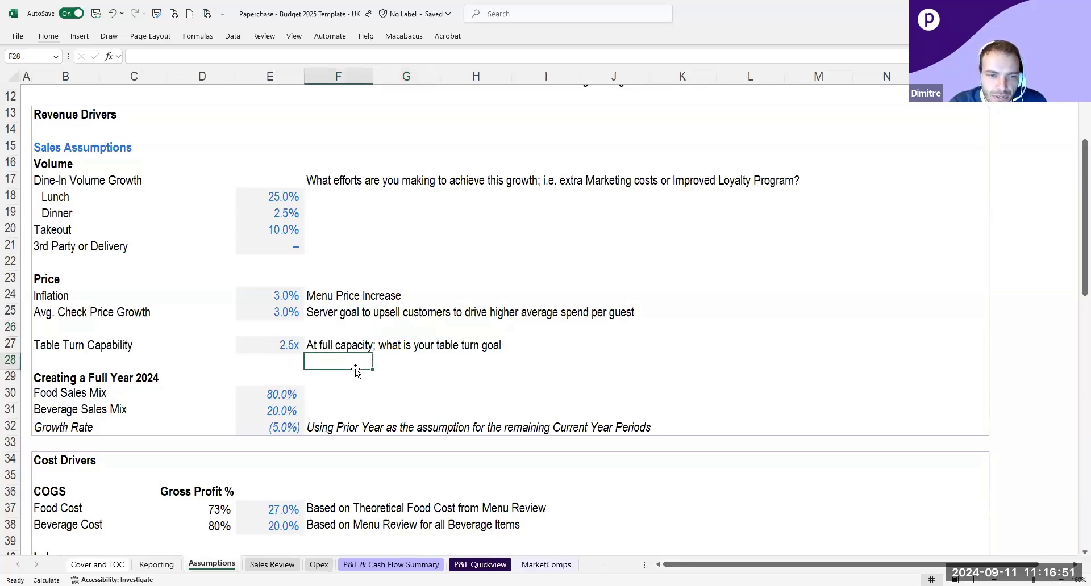
click(563, 346)
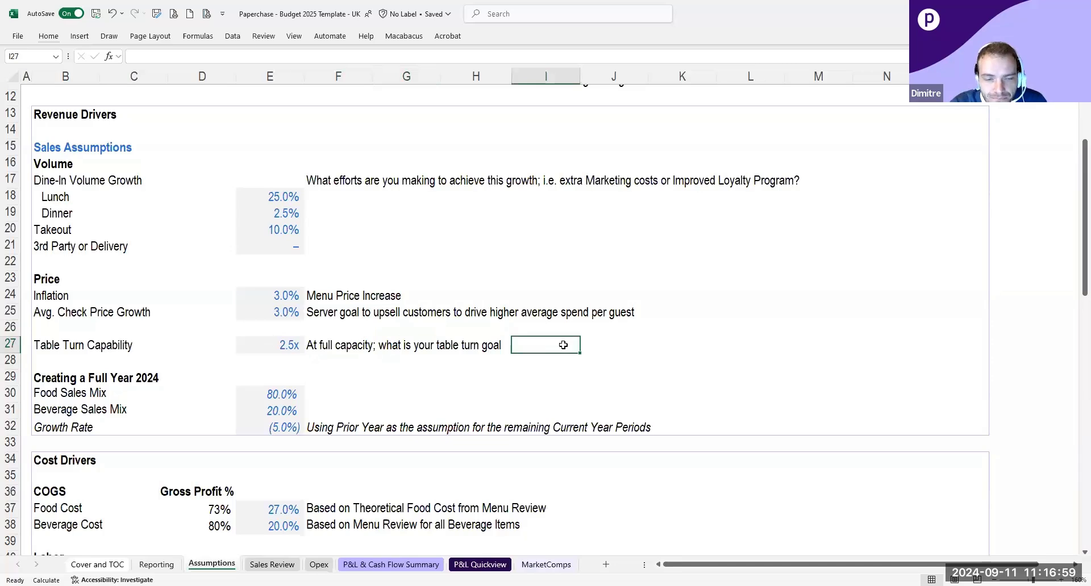
click(324, 357)
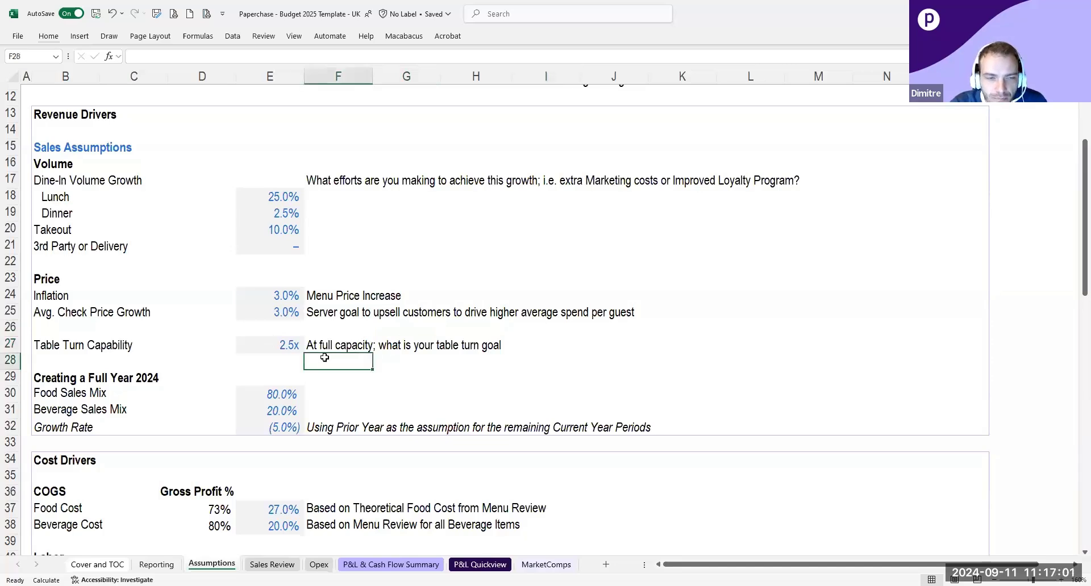
scroll(324, 358, down, 1)
click(349, 343)
click(353, 301)
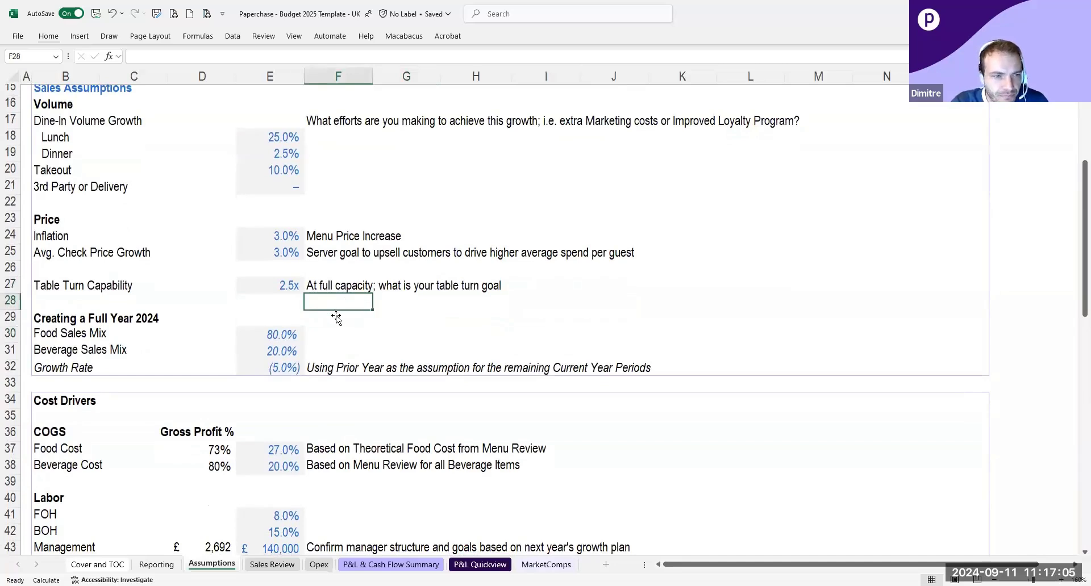
Look over the Creating a Full Year 2024 section, including the Food Sales Mix and Beverage Sales Mix inputs.
click(64, 319)
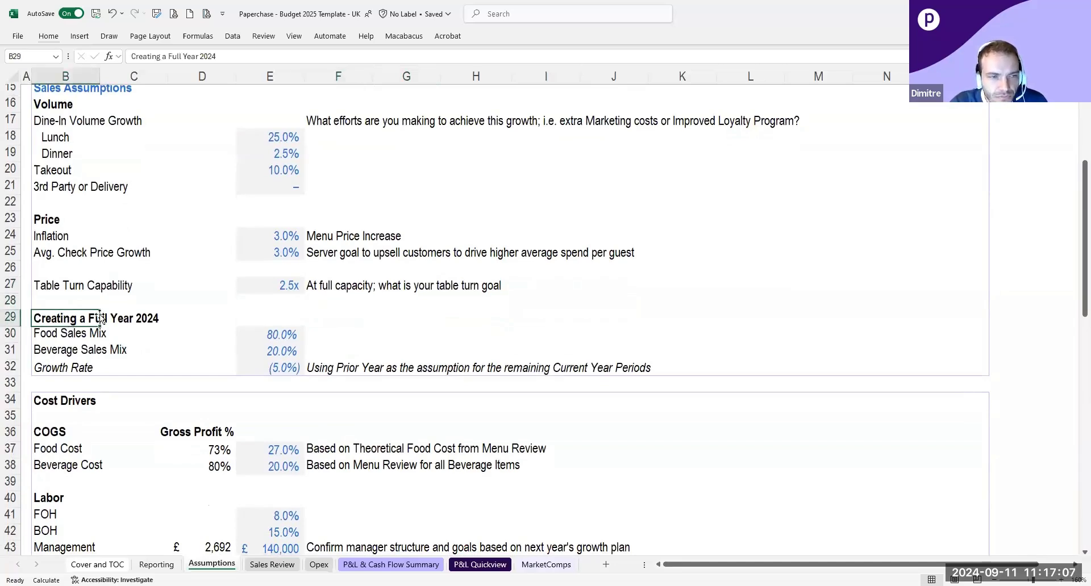
drag(69, 320, 283, 319)
click(329, 319)
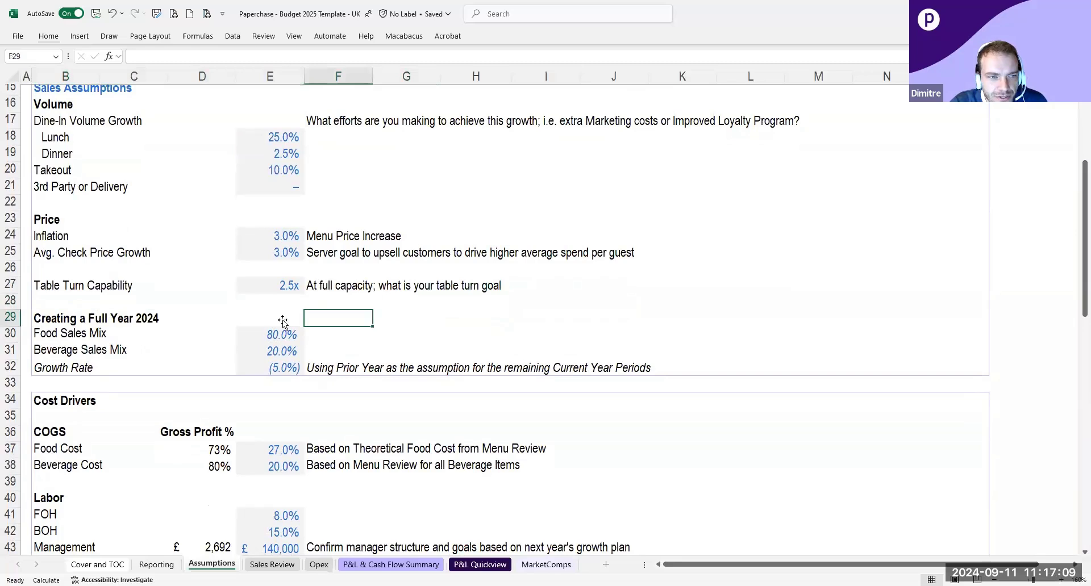
scroll(284, 320, up, 1)
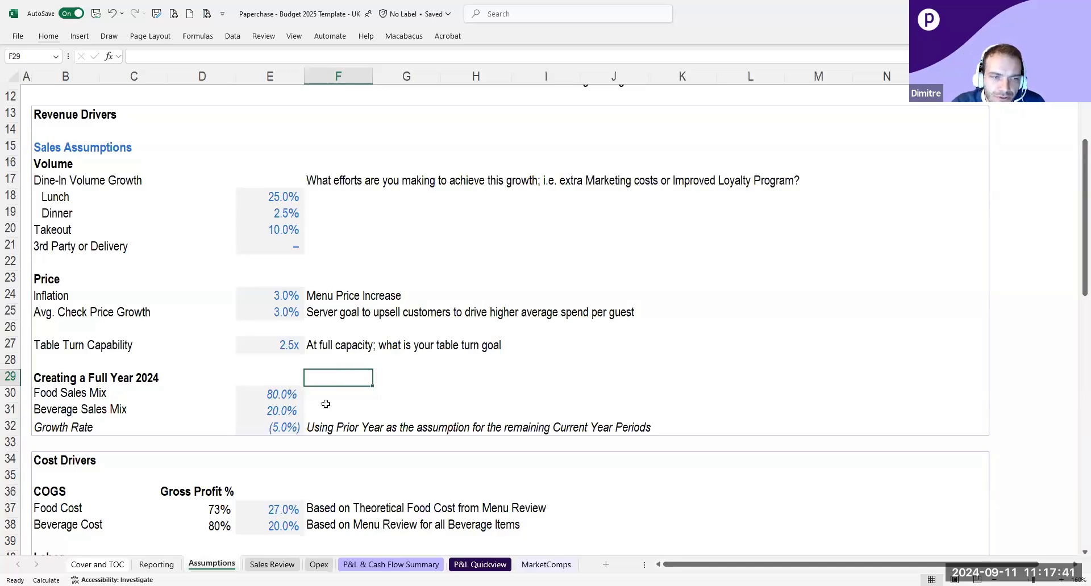
Examine the Growth Rate row under Creating a Full Year 2024 and its note on using the prior year for remaining periods.
drag(65, 425, 374, 422)
click(372, 416)
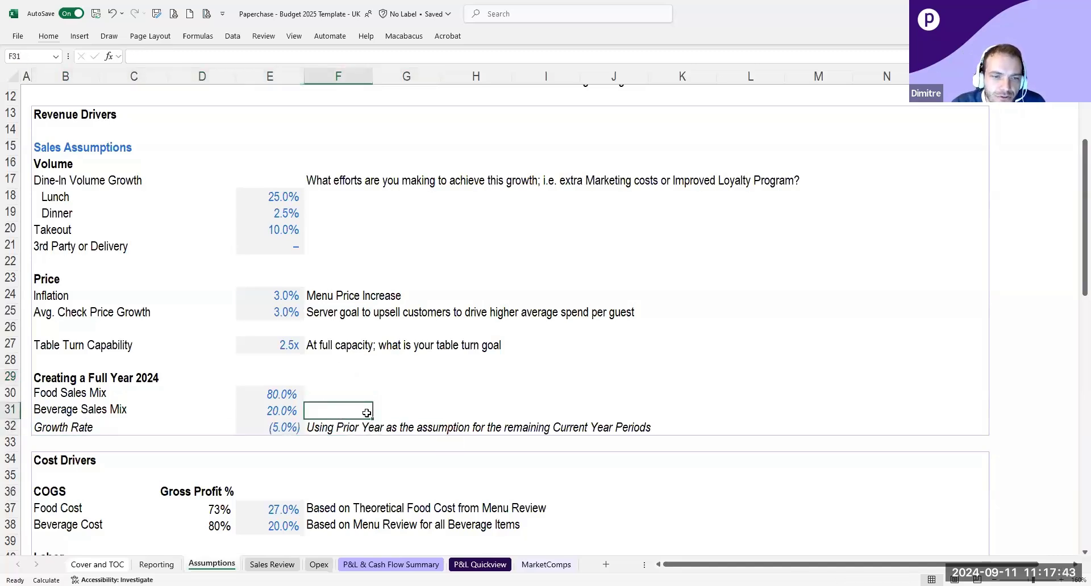
scroll(287, 374, down, 1)
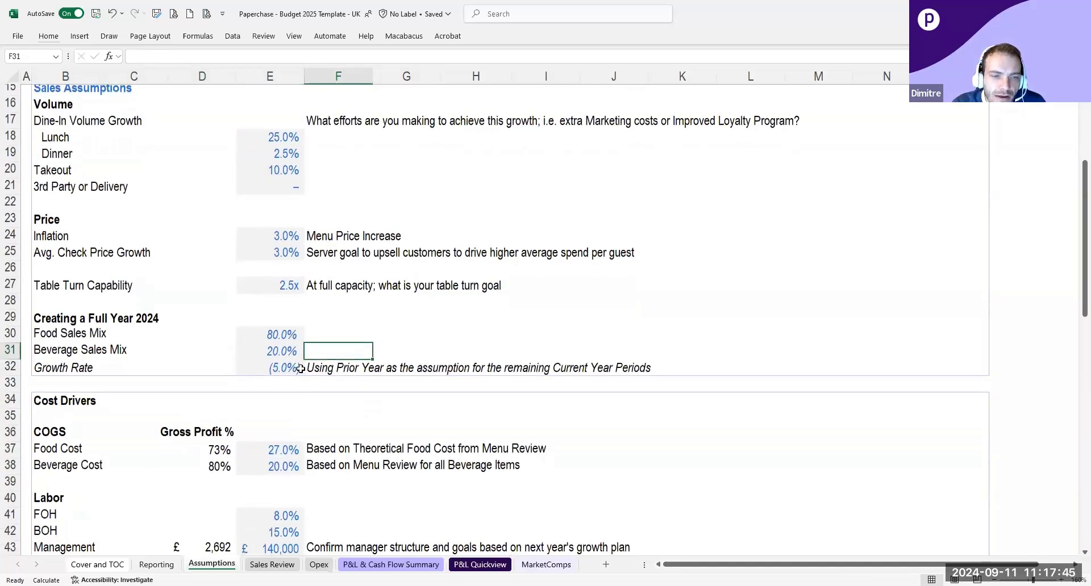
click(351, 327)
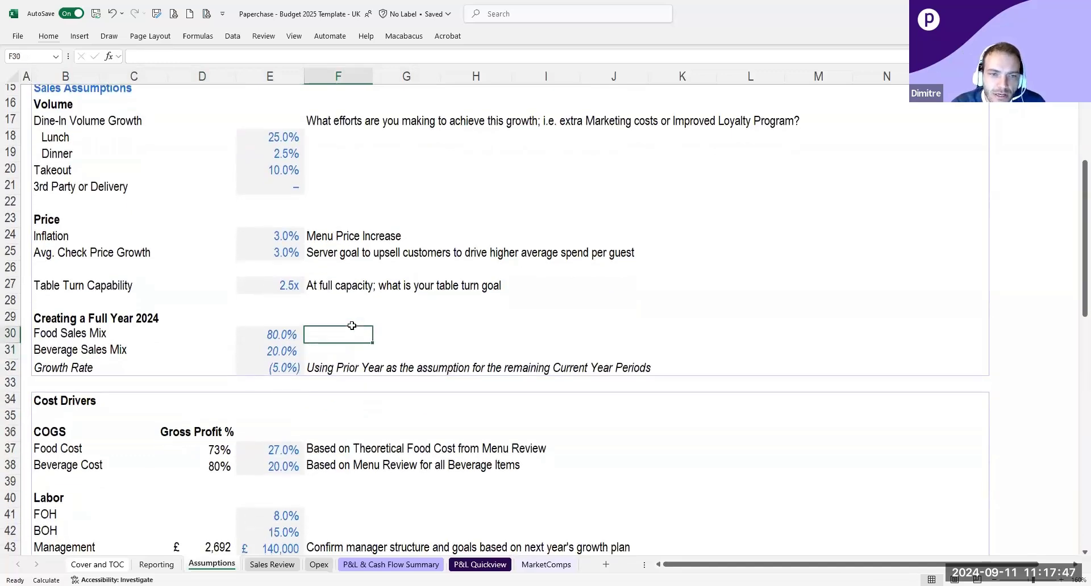
click(329, 316)
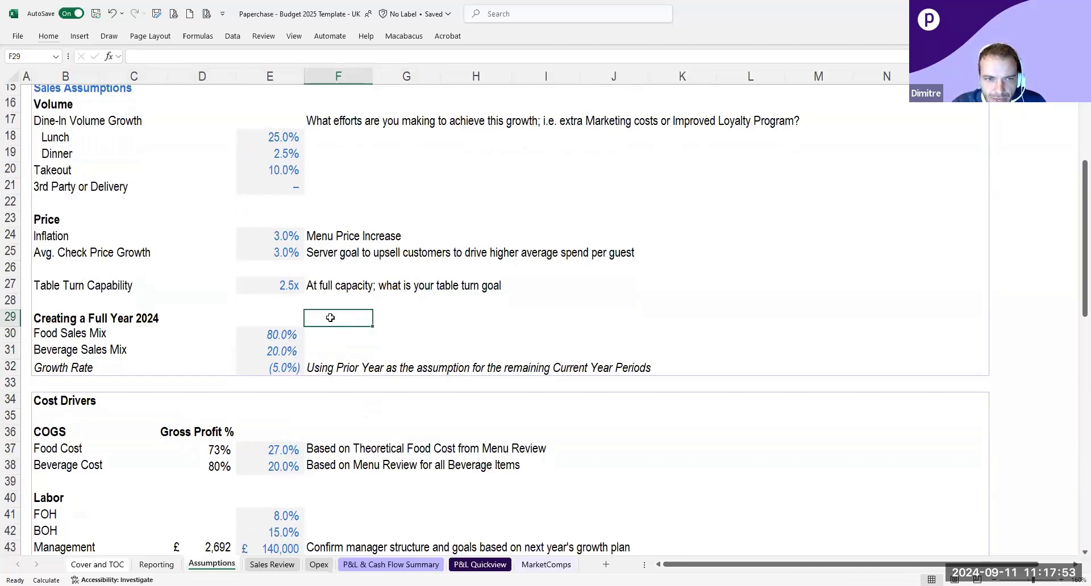
drag(299, 317, 334, 316)
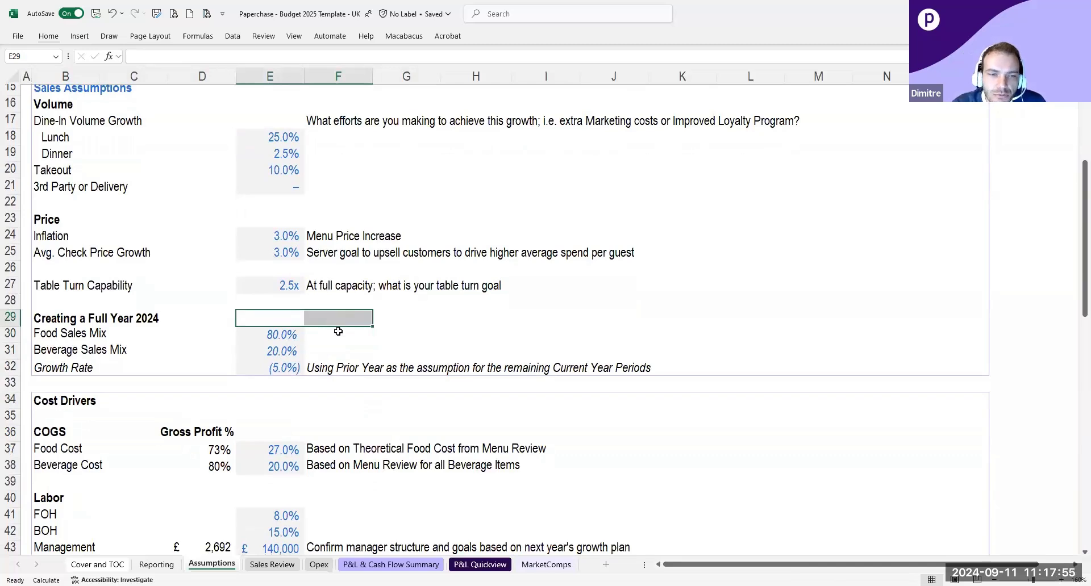
drag(57, 366, 359, 363)
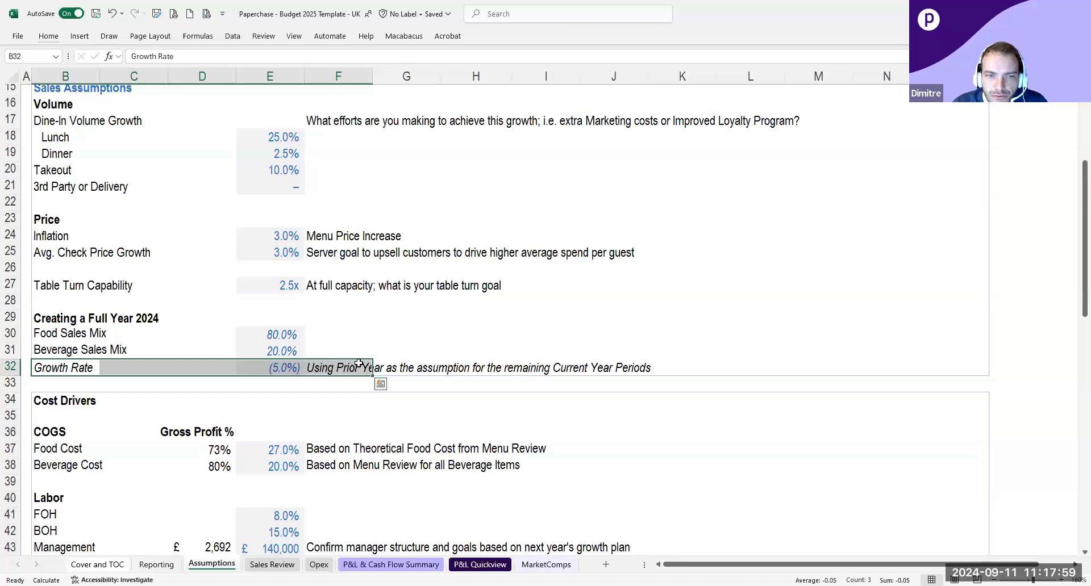
click(346, 348)
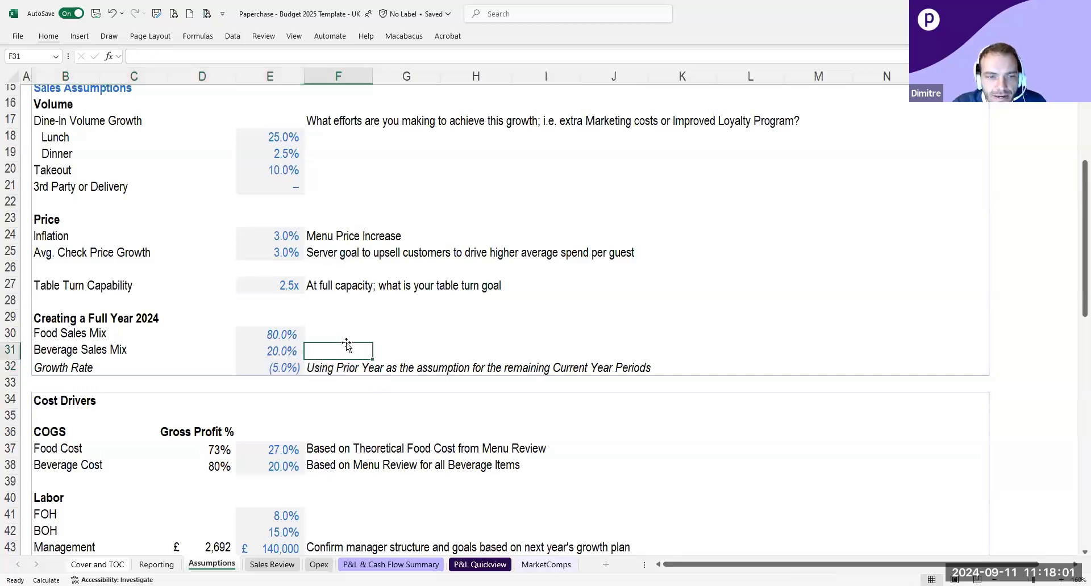
Review the COGS inputs under Cost Drivers, comparing Food Cost and Beverage Cost with their Gross Profit % and menu review notes.
scroll(348, 346, down, 4)
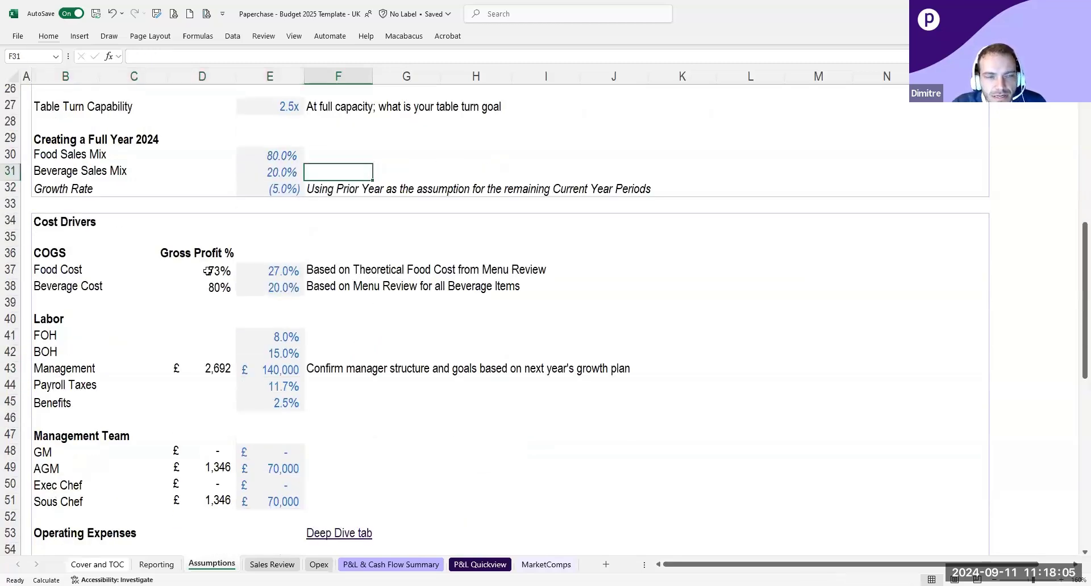
click(310, 270)
click(352, 256)
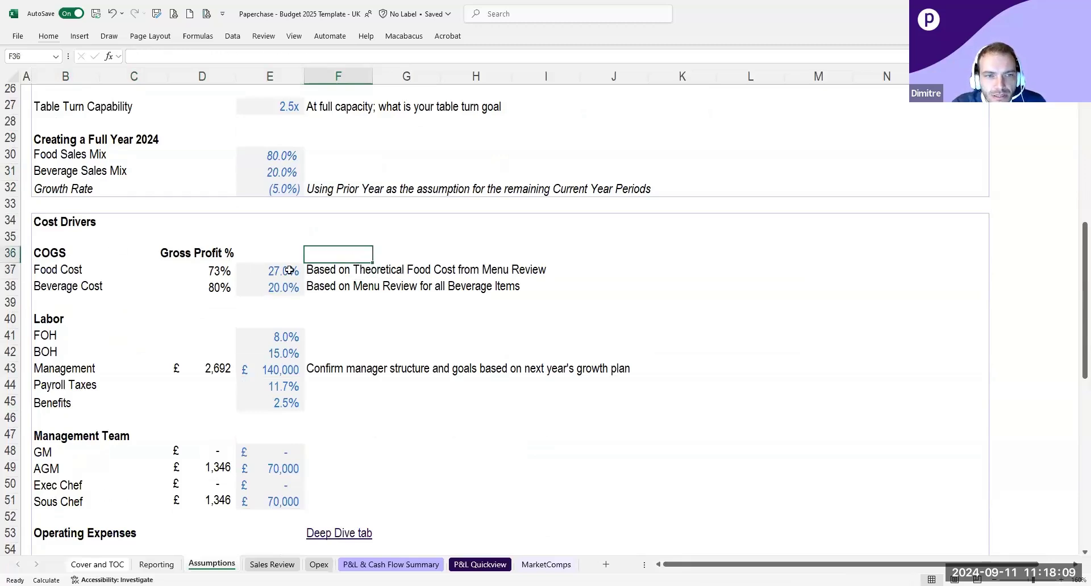
click(285, 288)
click(341, 268)
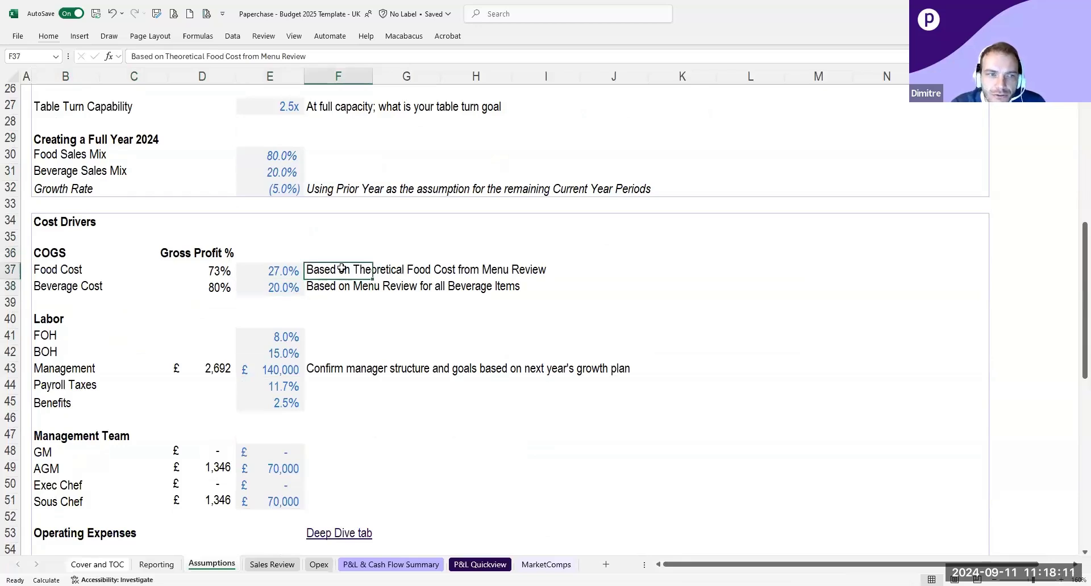
click(347, 290)
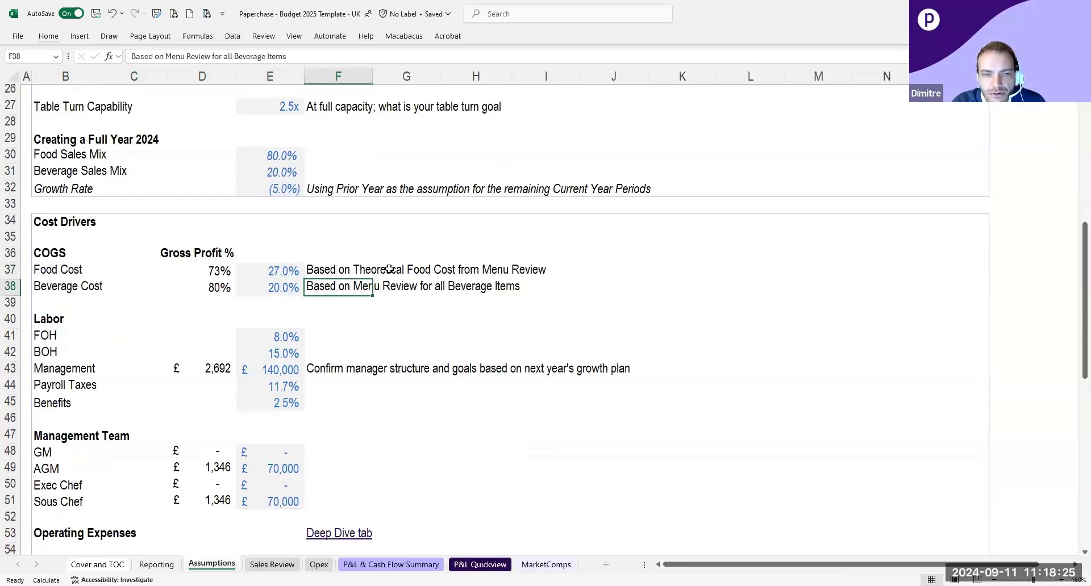
click(341, 247)
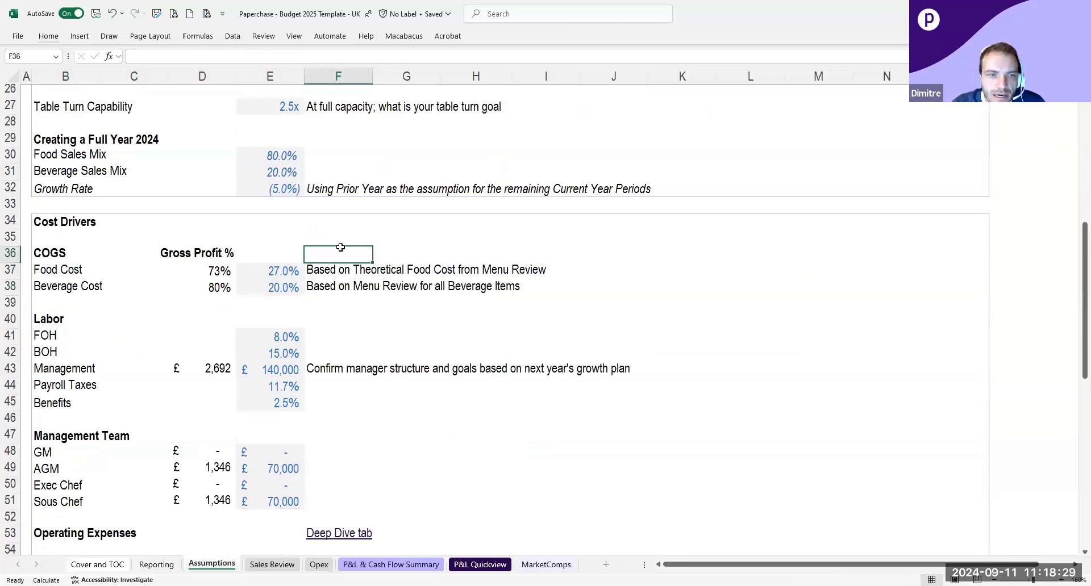
click(346, 302)
click(346, 254)
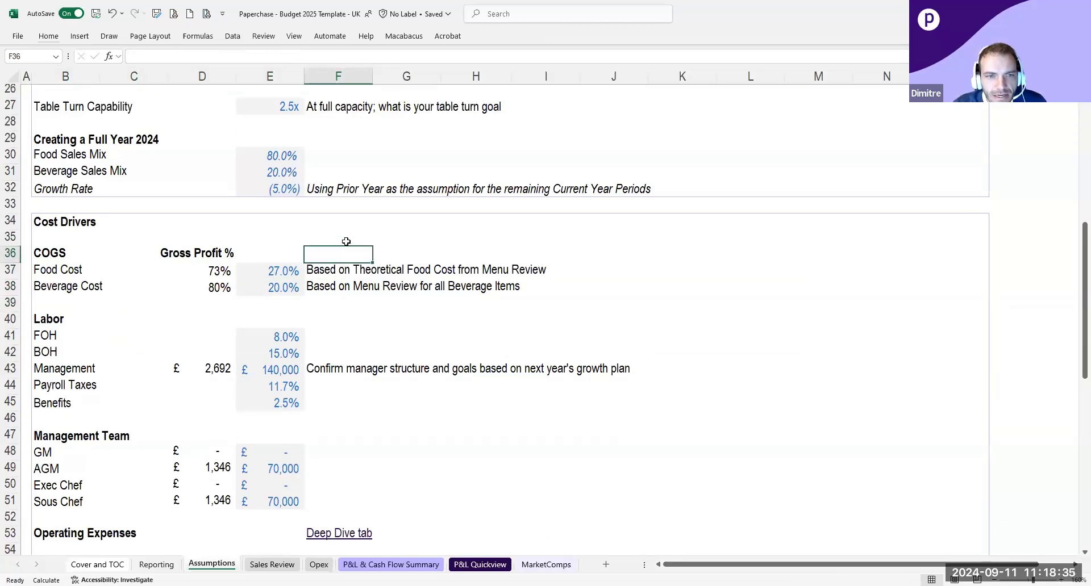
click(339, 295)
click(341, 257)
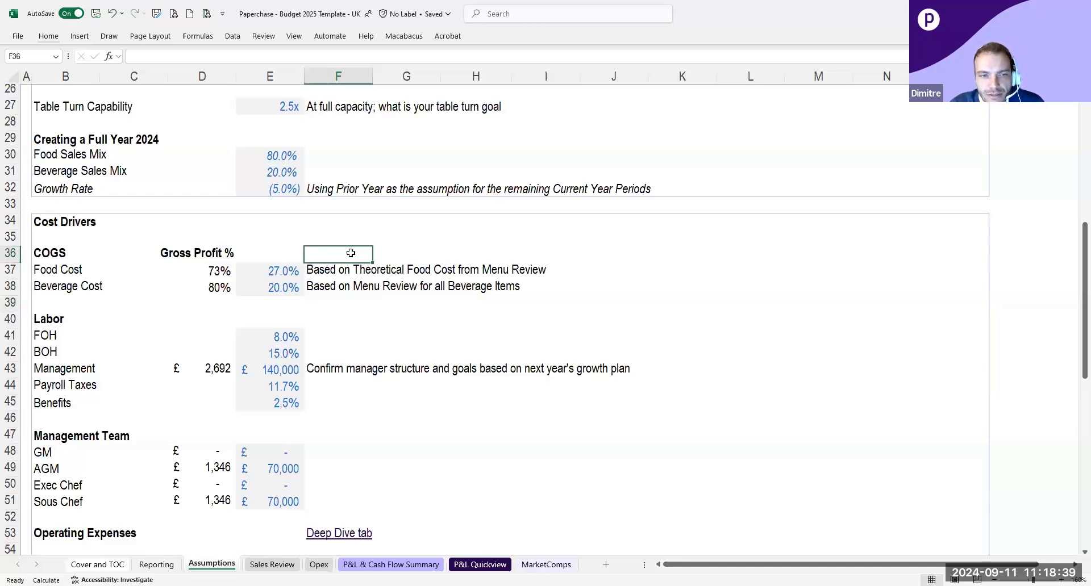
Inspect the Labor assumptions for FOH, BOH, Management, Payroll Taxes and Benefits alongside the Management Team salary breakdown.
scroll(352, 282, down, 3)
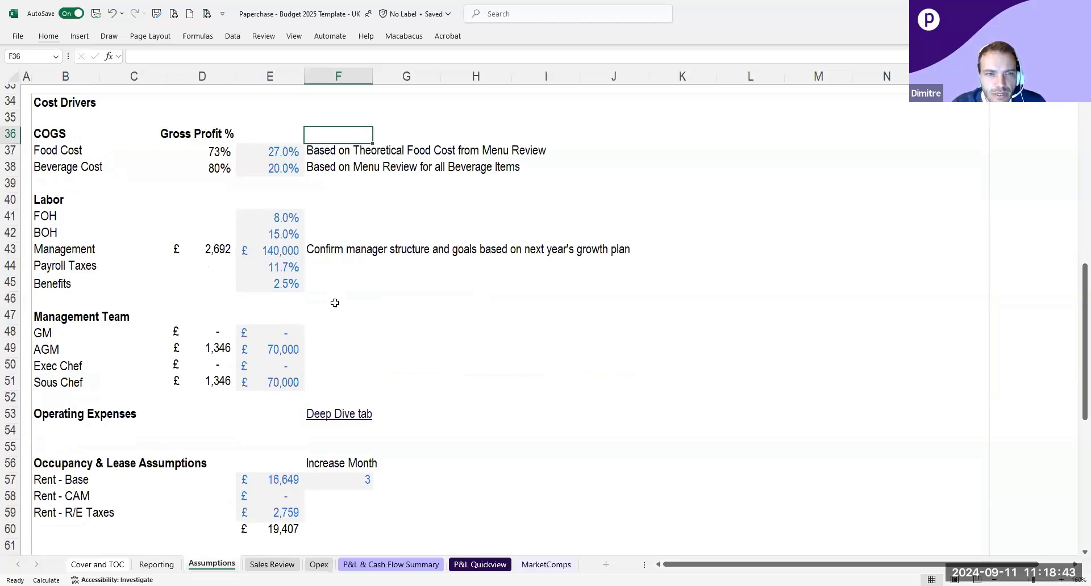
click(288, 222)
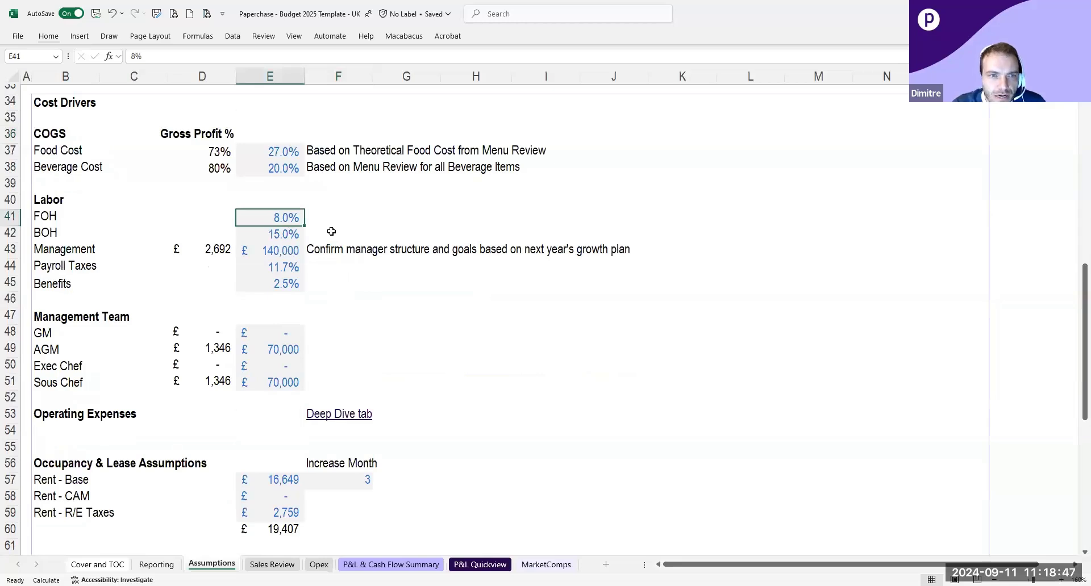
click(395, 273)
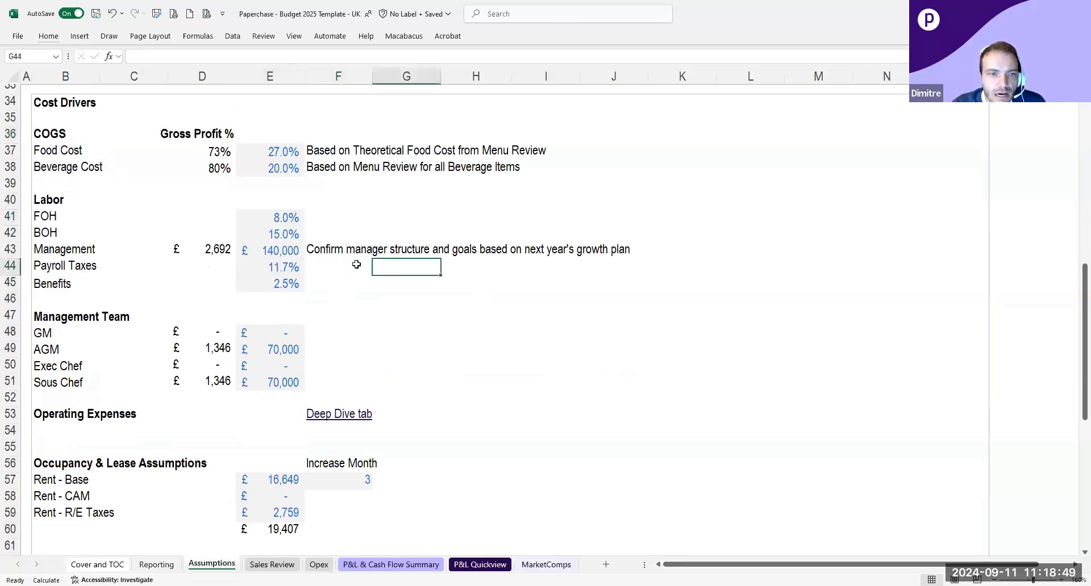
drag(68, 321, 273, 378)
click(311, 323)
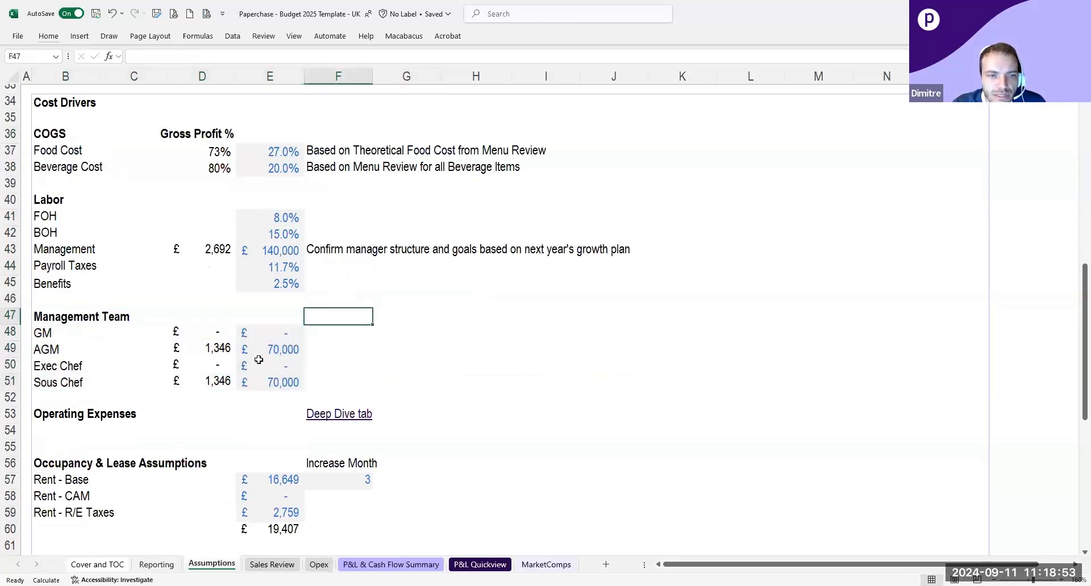
click(281, 257)
click(316, 310)
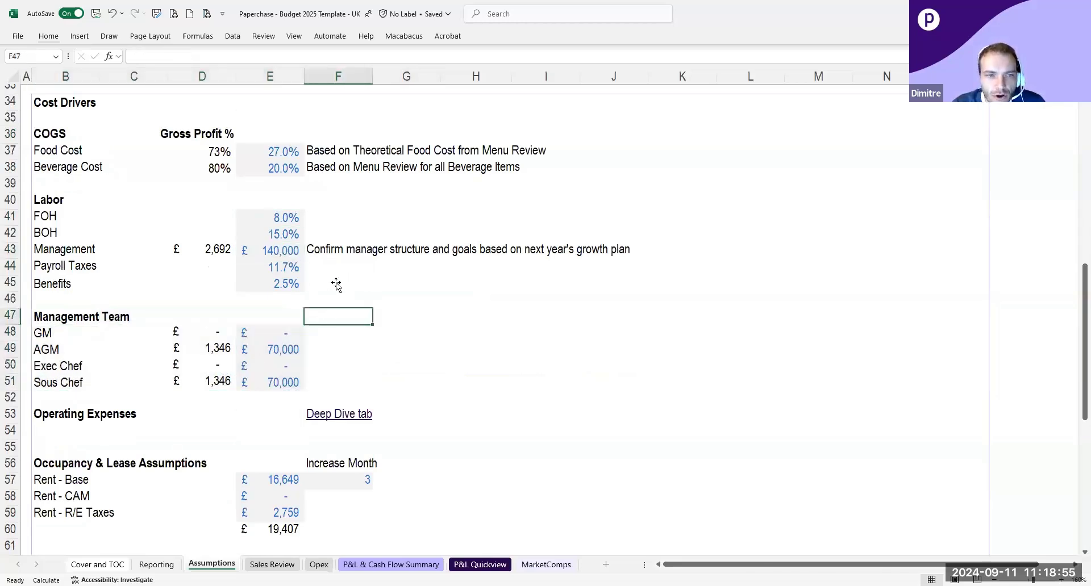
click(347, 267)
Examine the remaining Cost Drivers, from Operating Expenses and Occupancy & Lease Assumptions to Mgmt Fees, Taxes, Capex Reserve and Working Capital.
scroll(361, 271, down, 1)
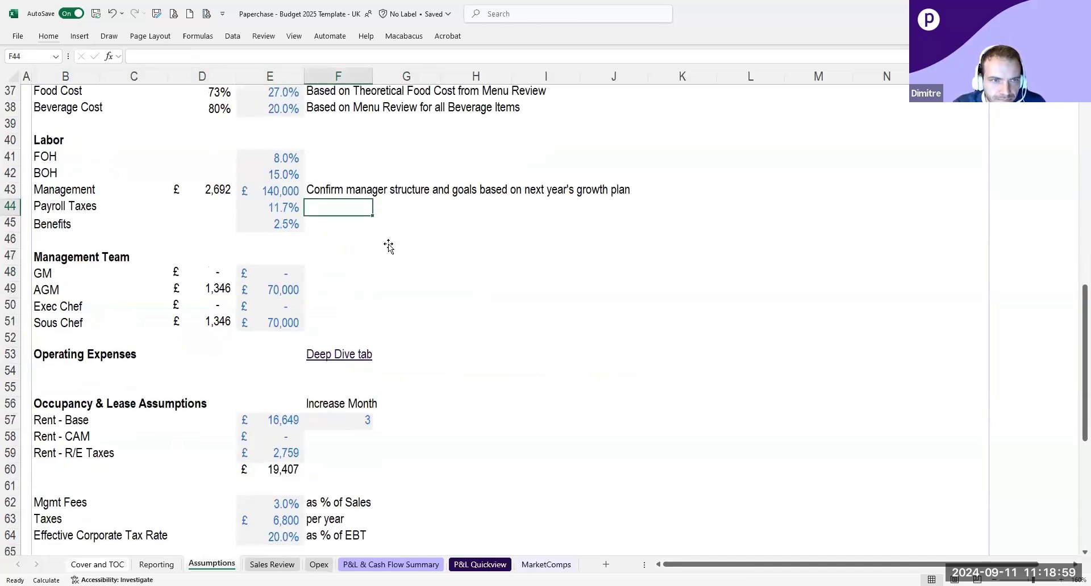
scroll(391, 245, down, 1)
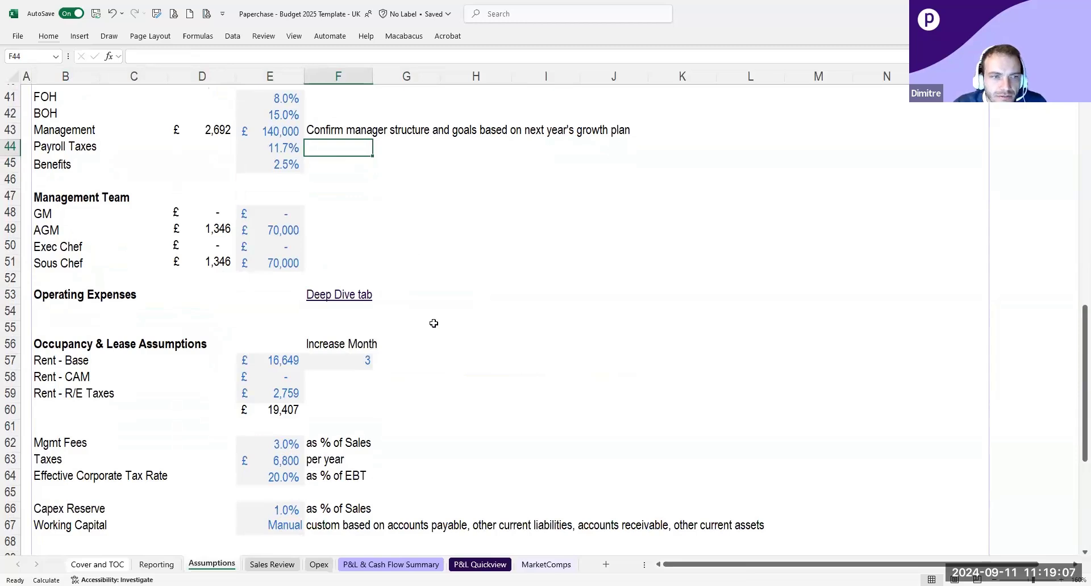
scroll(432, 321, down, 1)
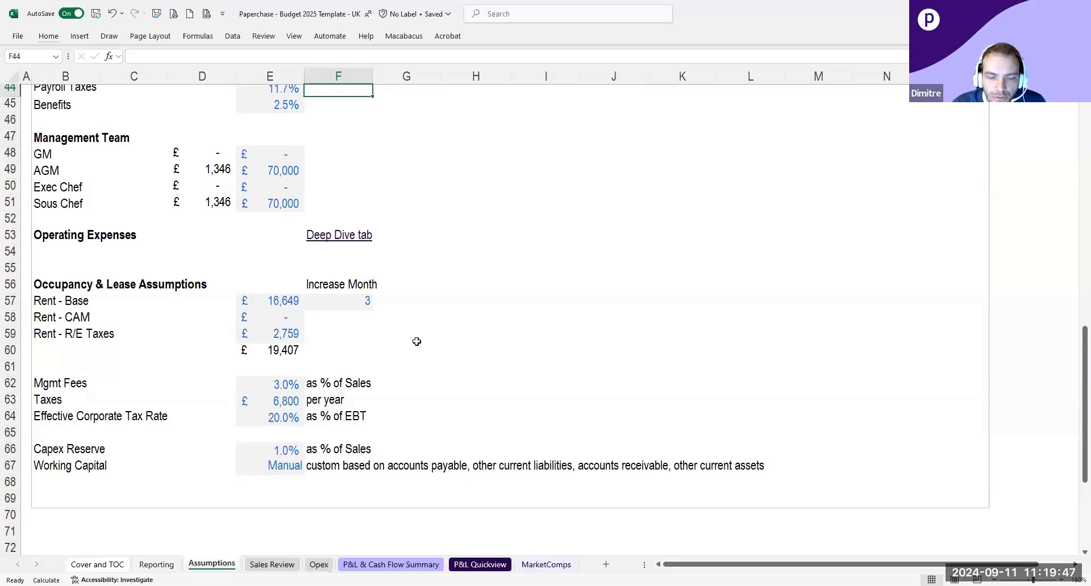
Open the P&L Quickview sheet and view the start of the P&L Snapshot comparing 2024 Current Year with 2025 Budget.
scroll(417, 342, up, 10)
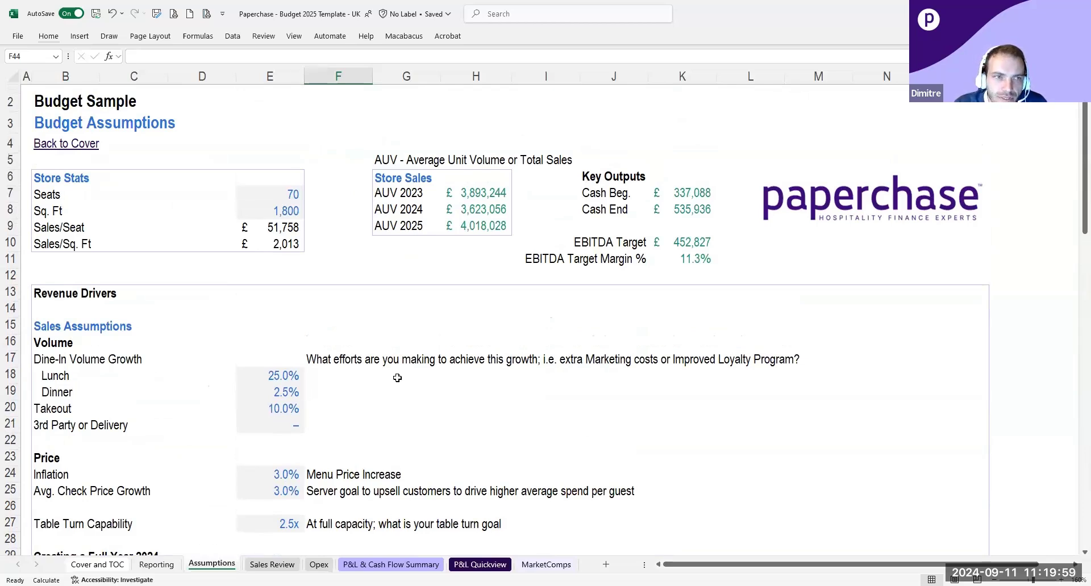
click(487, 565)
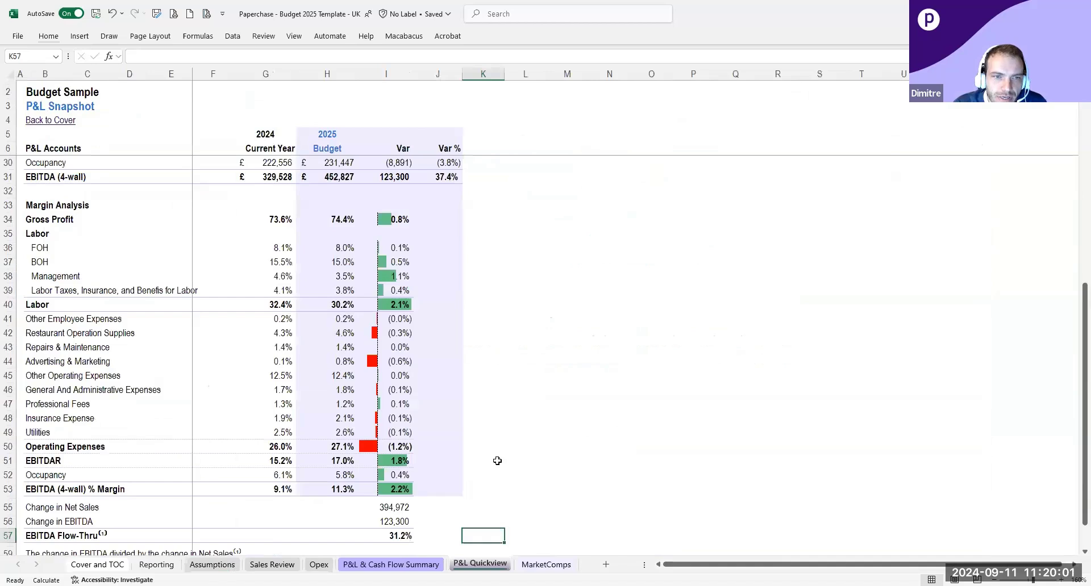
scroll(540, 316, up, 8)
scroll(540, 318, up, 1)
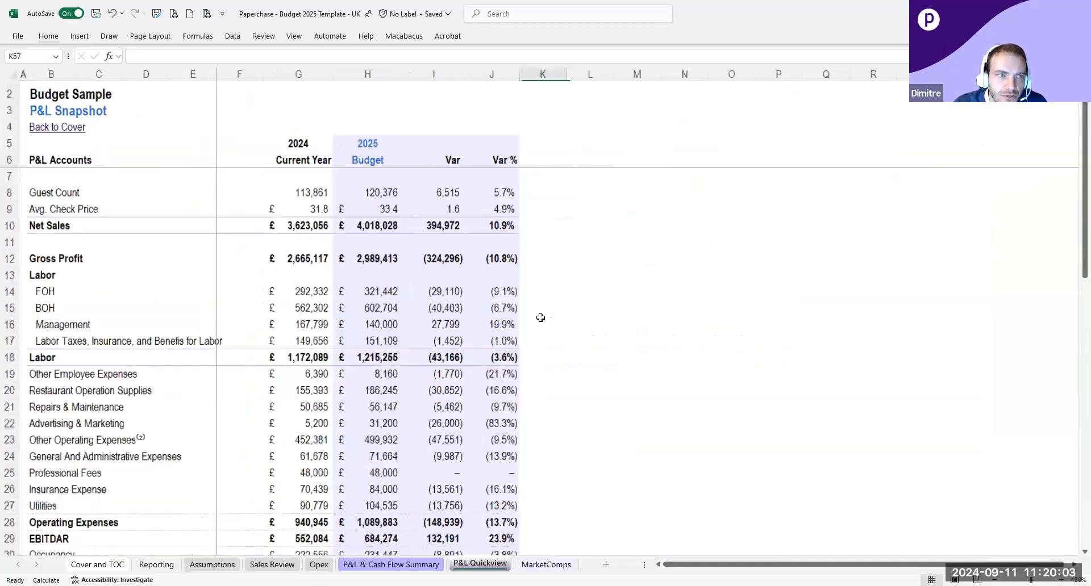
Compare the 2024 Current Year and 2025 Budget columns, including the variances for Guest Count, Avg. Check Price and Net Sales.
scroll(540, 318, up, 1)
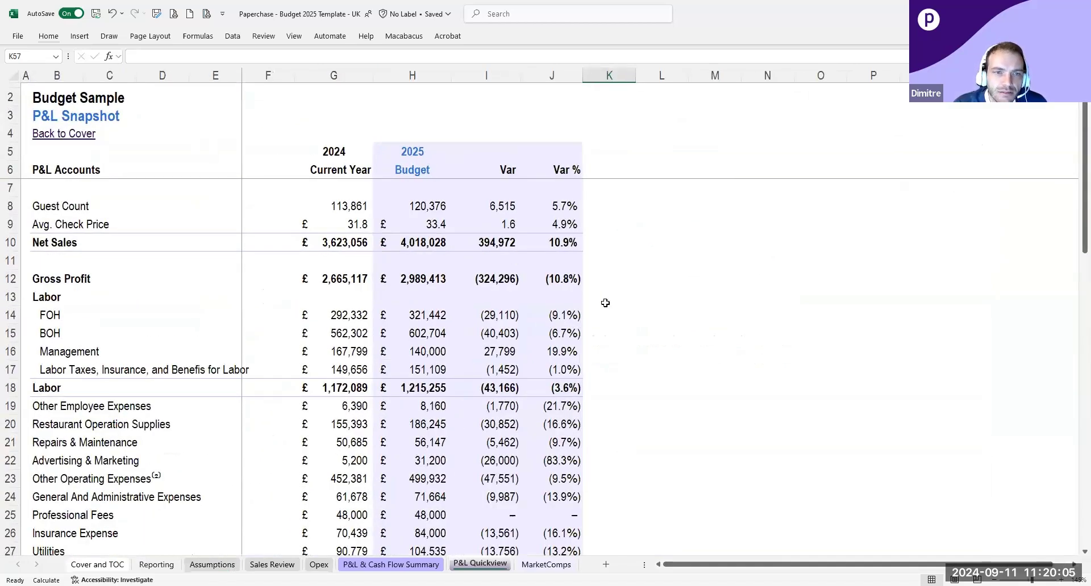
click(341, 76)
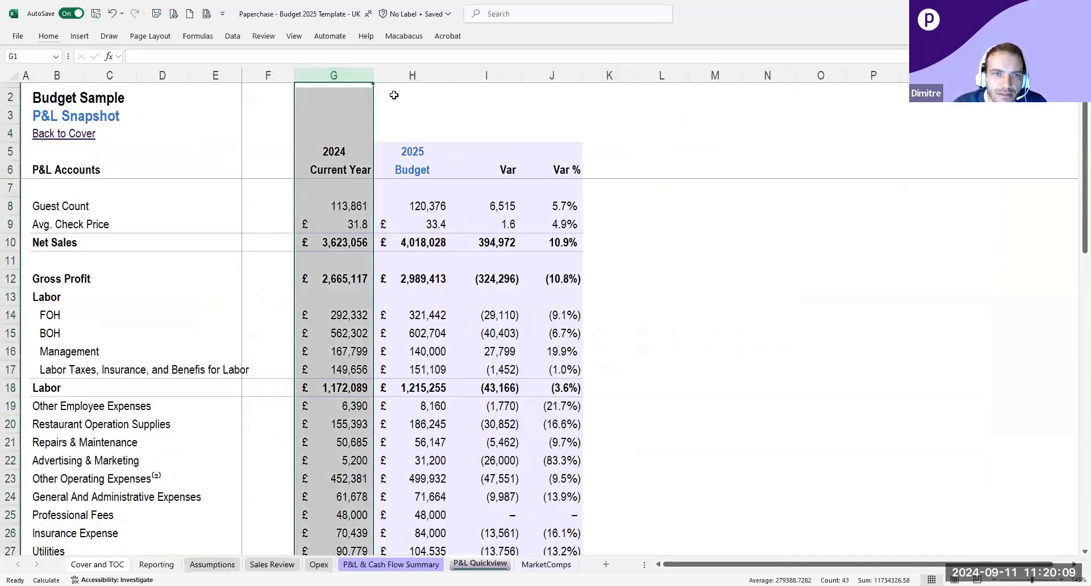
click(413, 76)
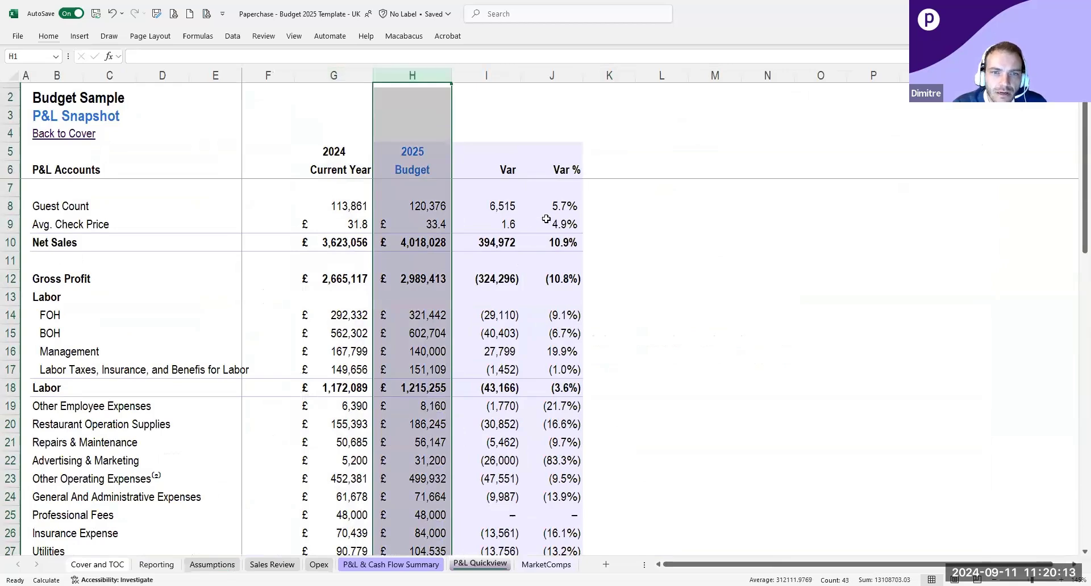
drag(485, 208, 560, 243)
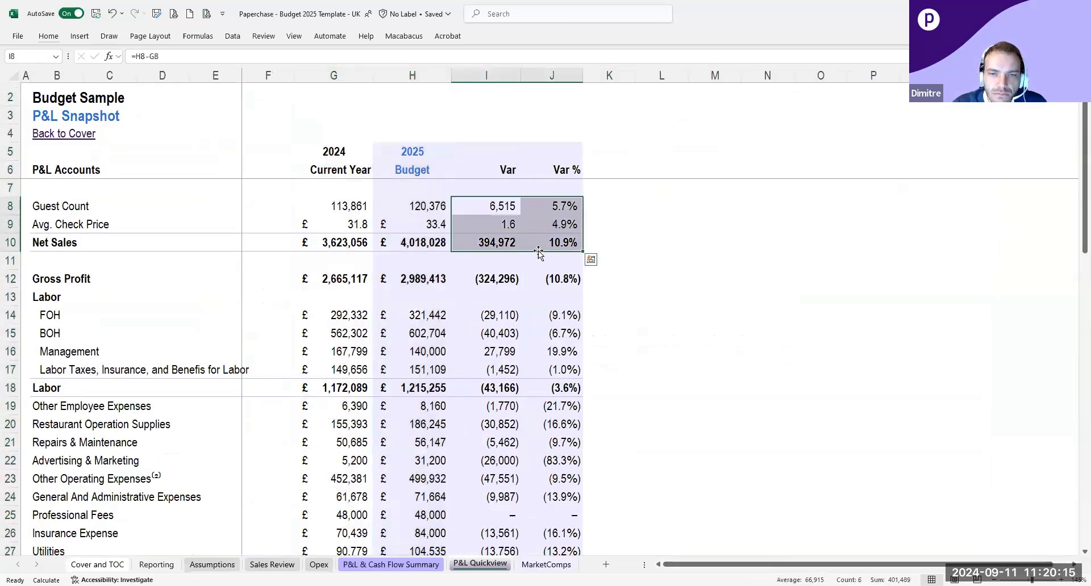
click(518, 208)
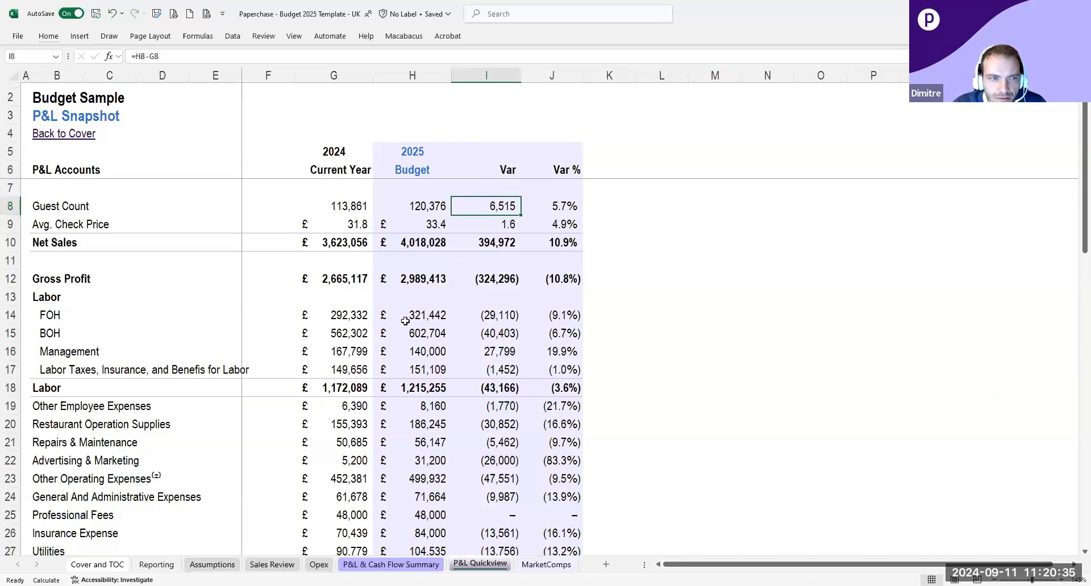
Review the rest of the P&L Snapshot, from the EBITDA (4-wall) figures through the Margin Analysis to EBITDA Flow-Thru.
scroll(405, 322, down, 2)
scroll(150, 252, up, 1)
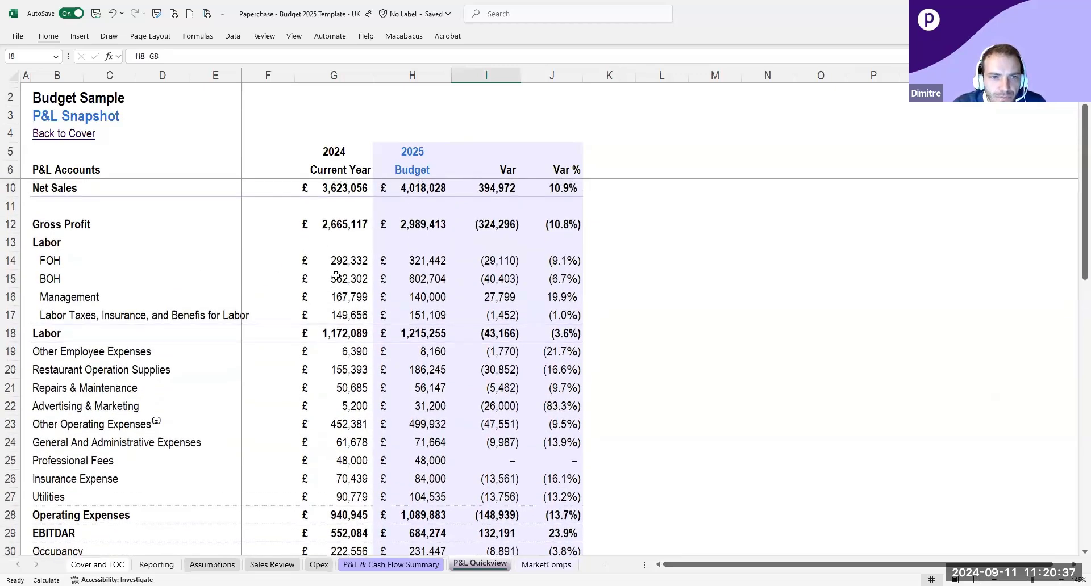
scroll(337, 277, down, 6)
drag(338, 241, 552, 243)
click(643, 246)
scroll(643, 250, down, 2)
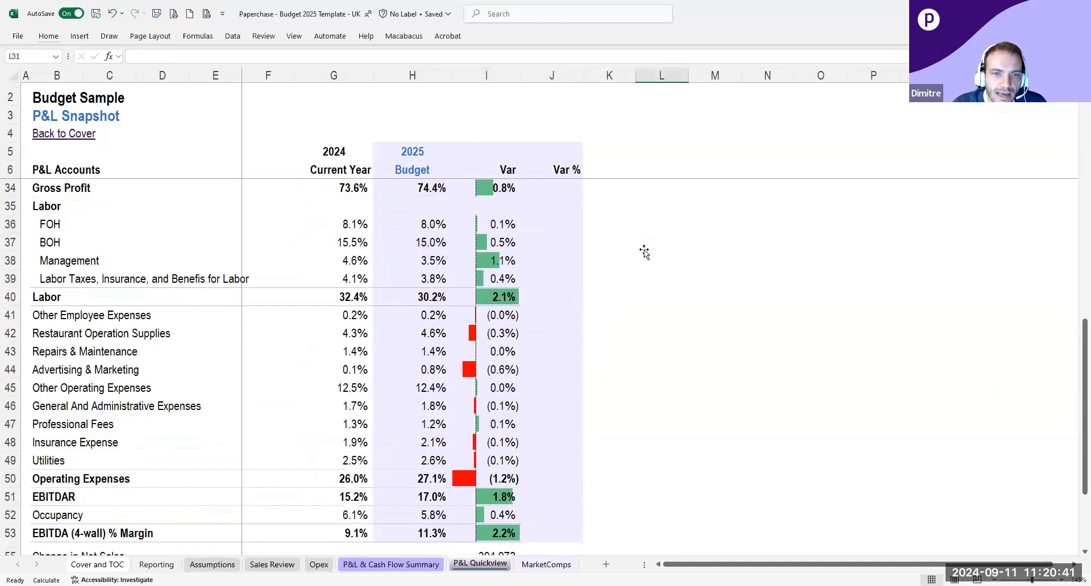
scroll(644, 251, up, 1)
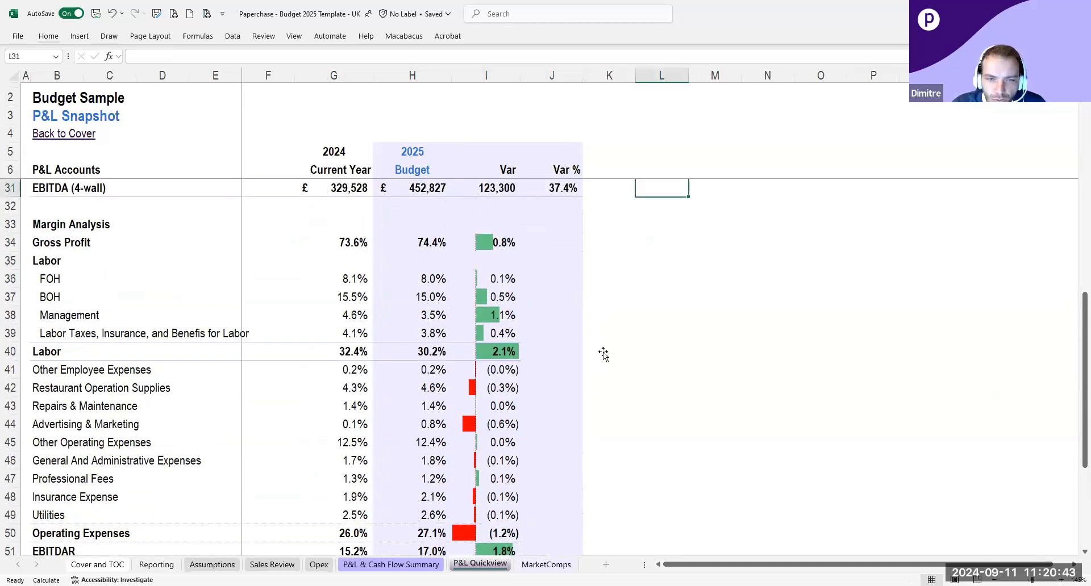
scroll(409, 324, down, 2)
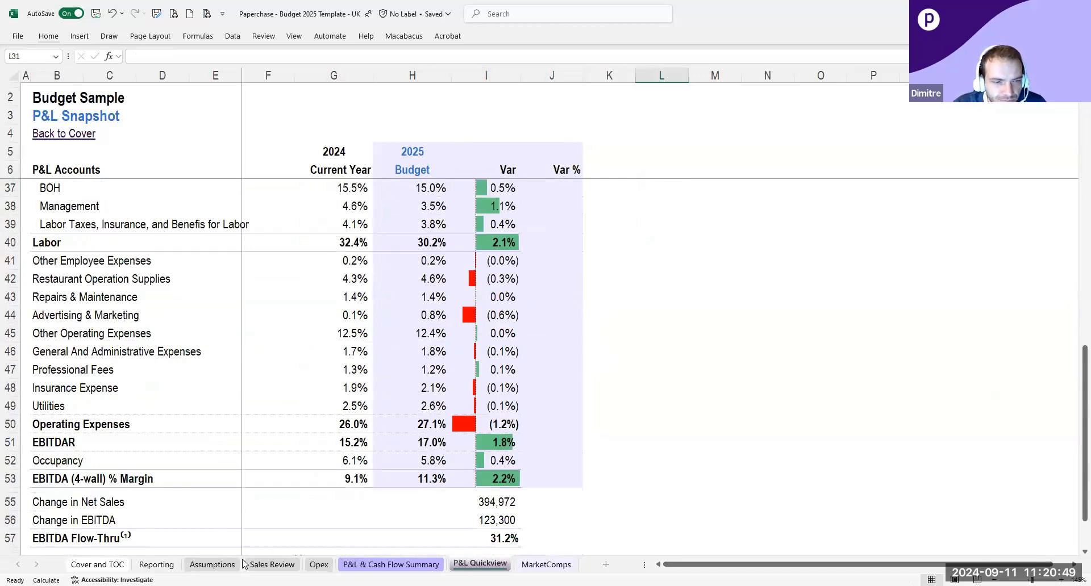
Open the Sales Review sheet and examine its enlarged layout of collapsed sections for sales data by order mode and daypart.
click(271, 564)
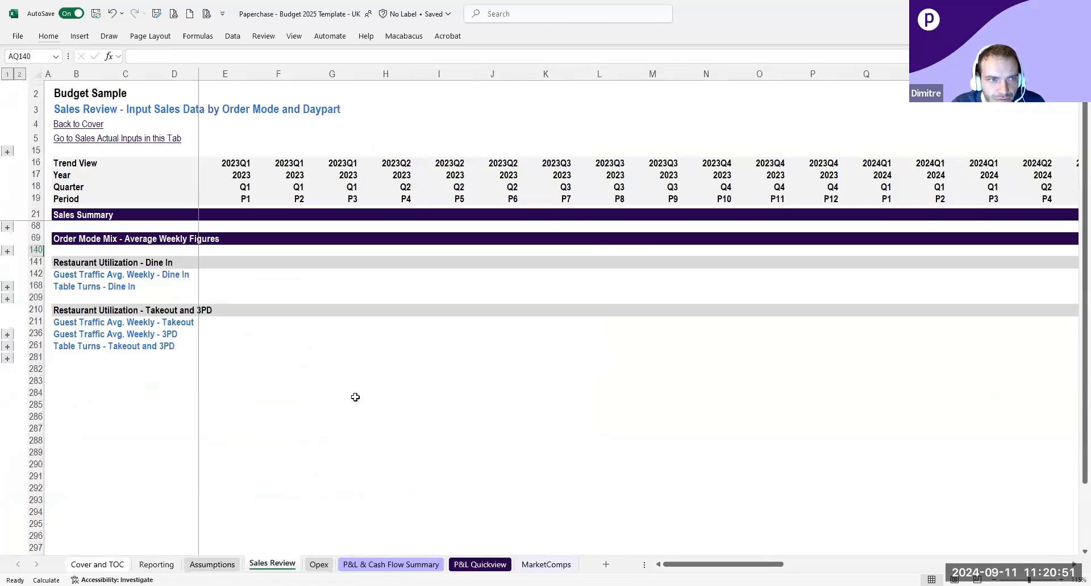
ctrl+scroll(356, 394, up, 1)
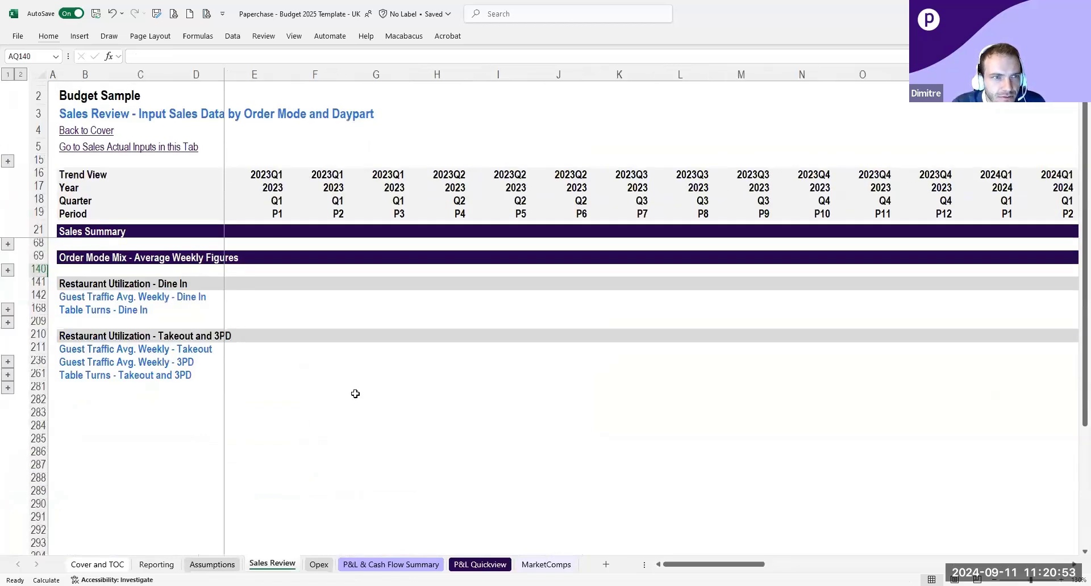
ctrl+scroll(355, 393, up, 3)
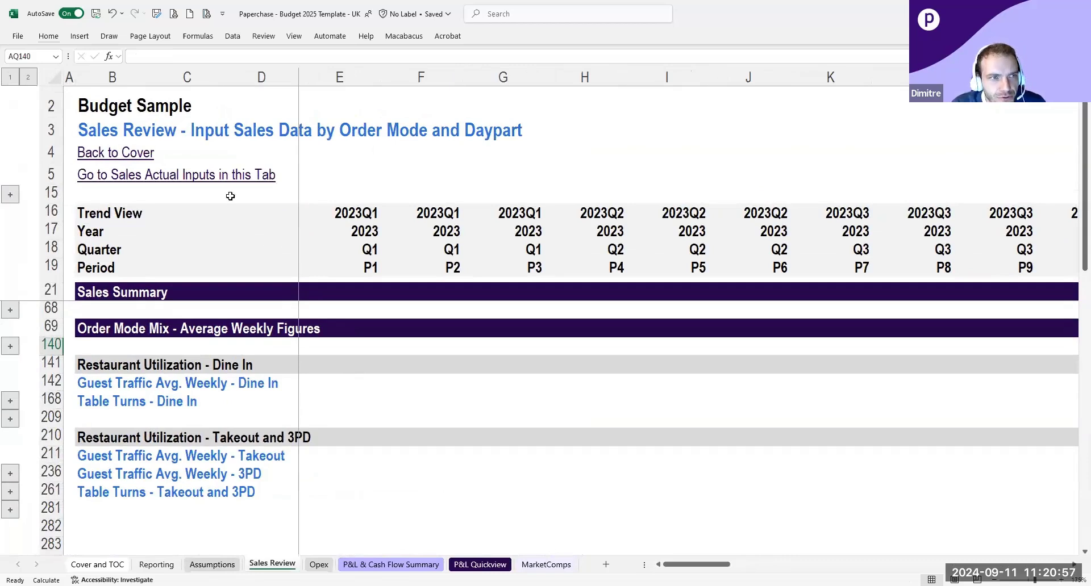
ctrl+scroll(262, 195, up, 1)
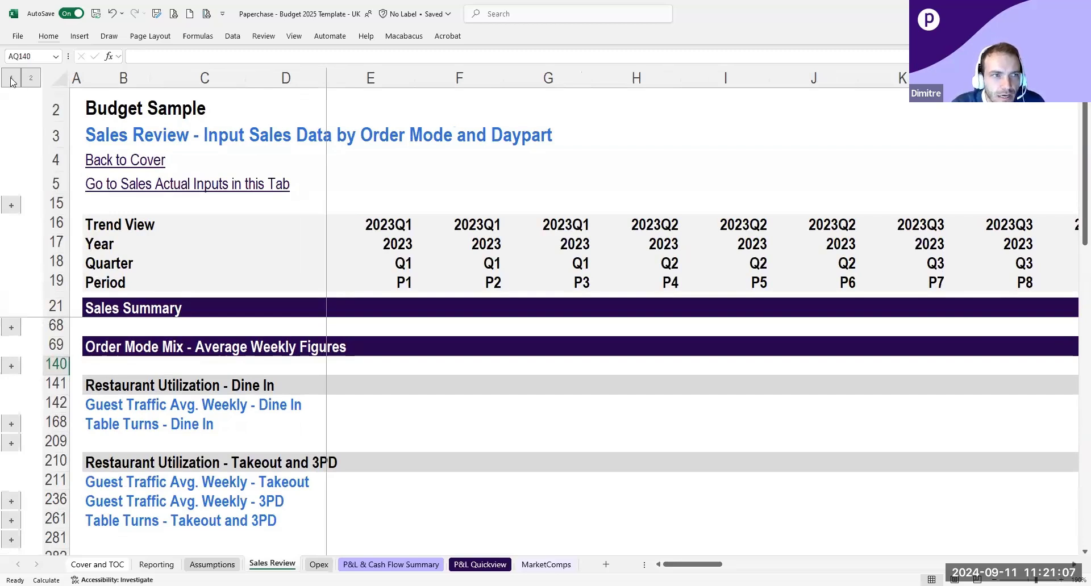
click(296, 154)
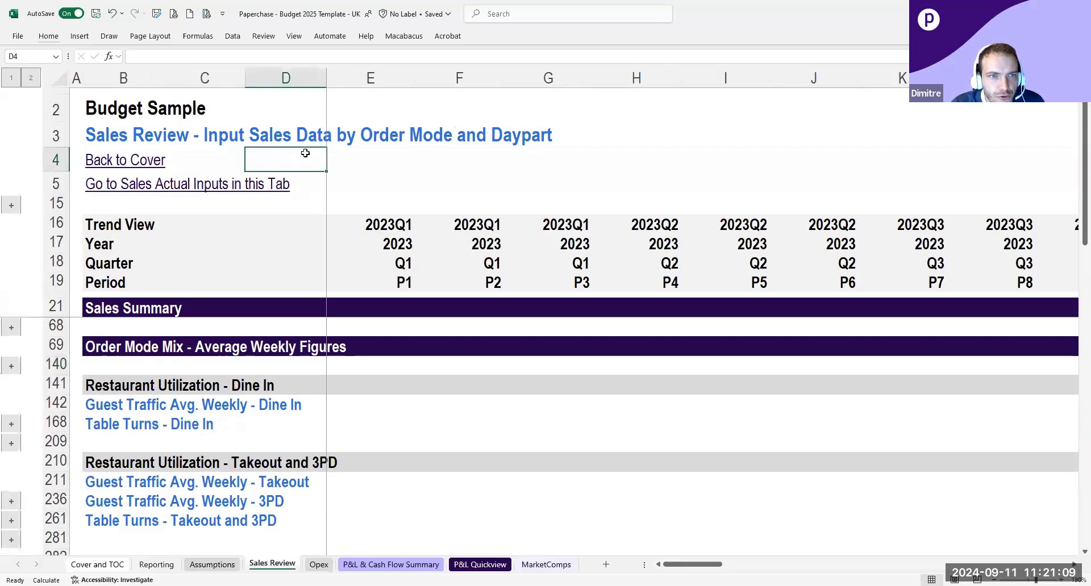
scroll(287, 155, up, 1)
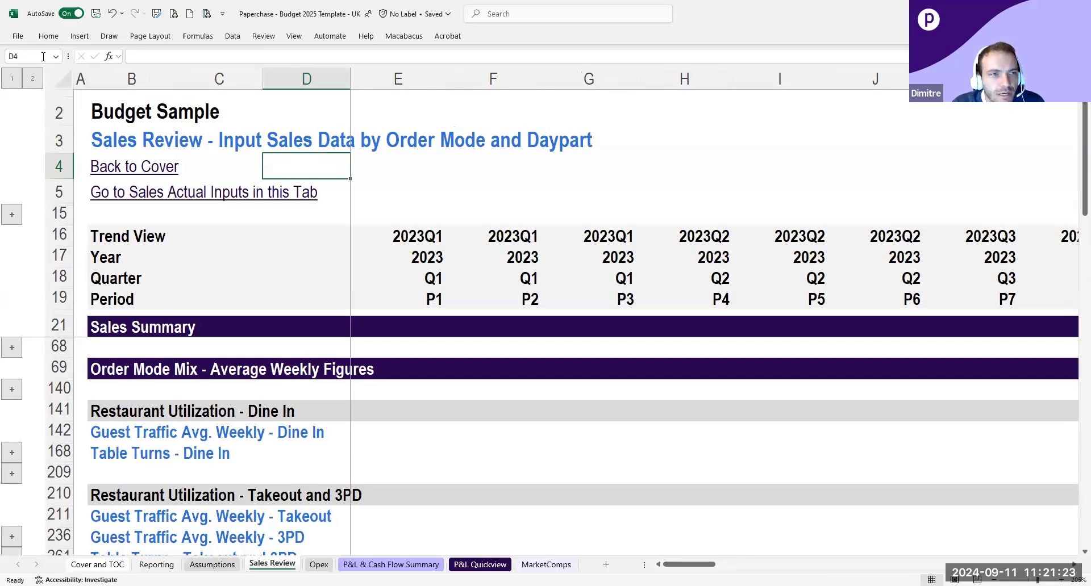
click(222, 218)
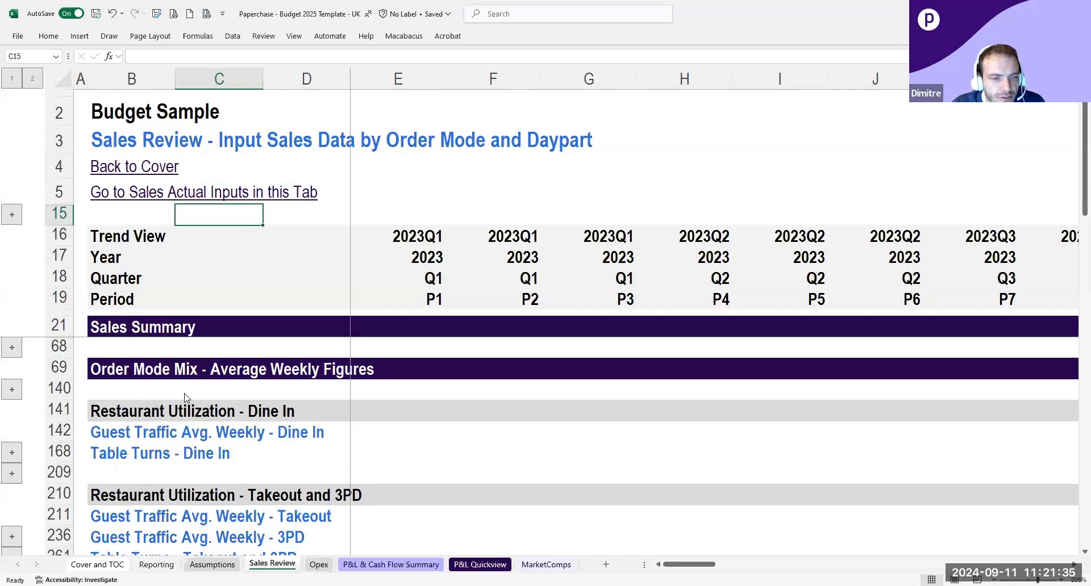
Expand the Guest Traffic Avg. Weekly - Dine In section to show the Lunch figures by weekday.
scroll(176, 398, down, 2)
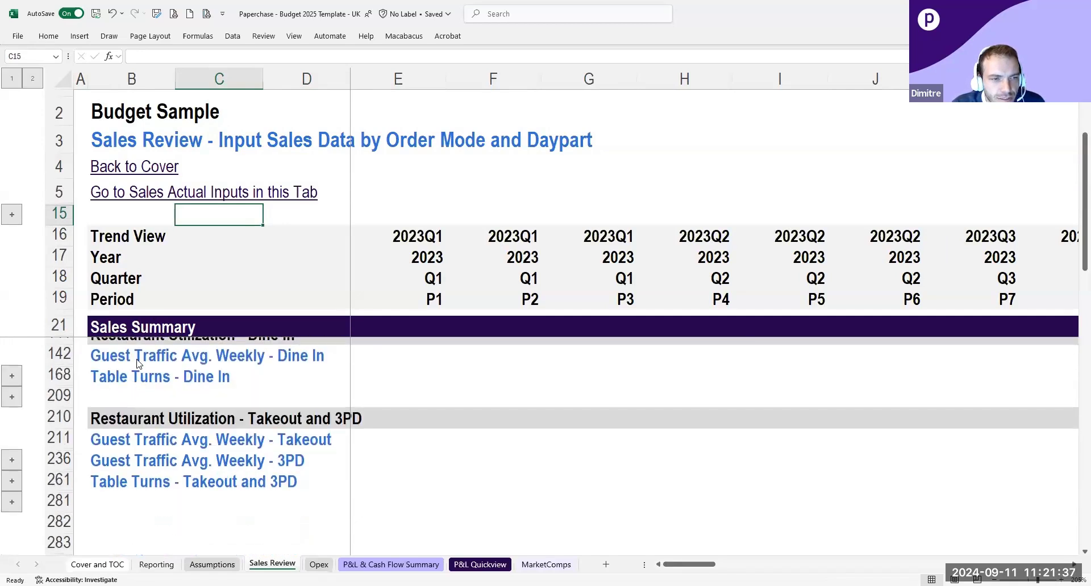
scroll(138, 364, up, 2)
click(59, 432)
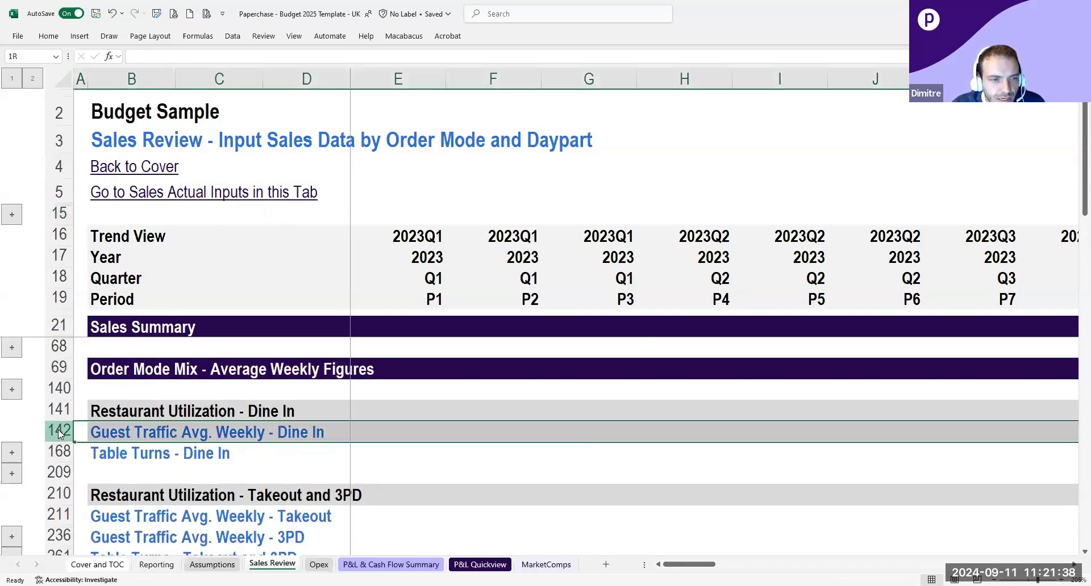
click(125, 453)
click(12, 453)
scroll(160, 418, down, 2)
scroll(162, 420, up, 3)
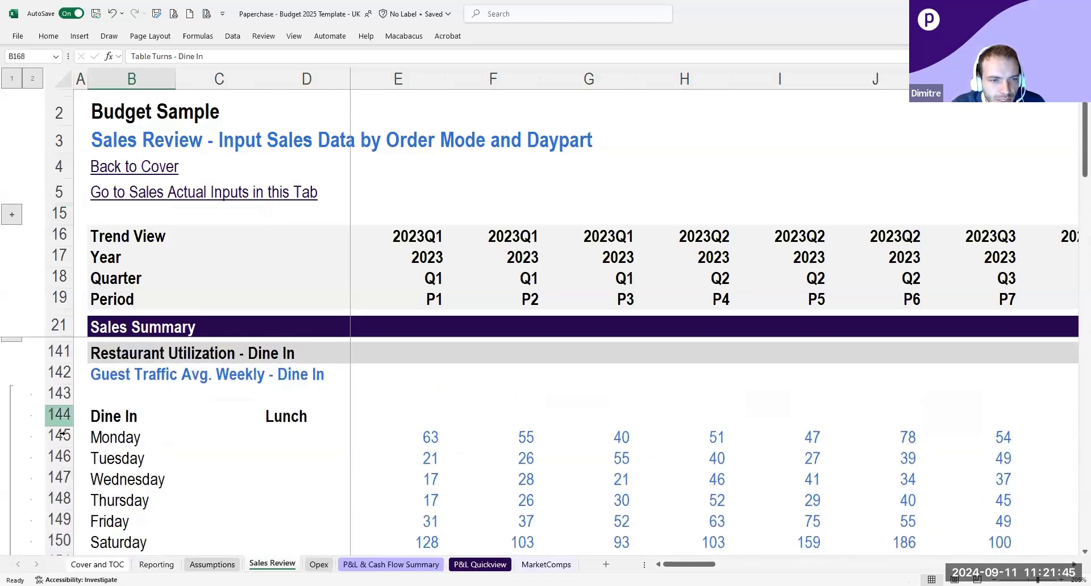
Compare the Dine In Lunch guest traffic for 2024 P5 and P6 with the grey-headed periods P7 to P12.
click(407, 423)
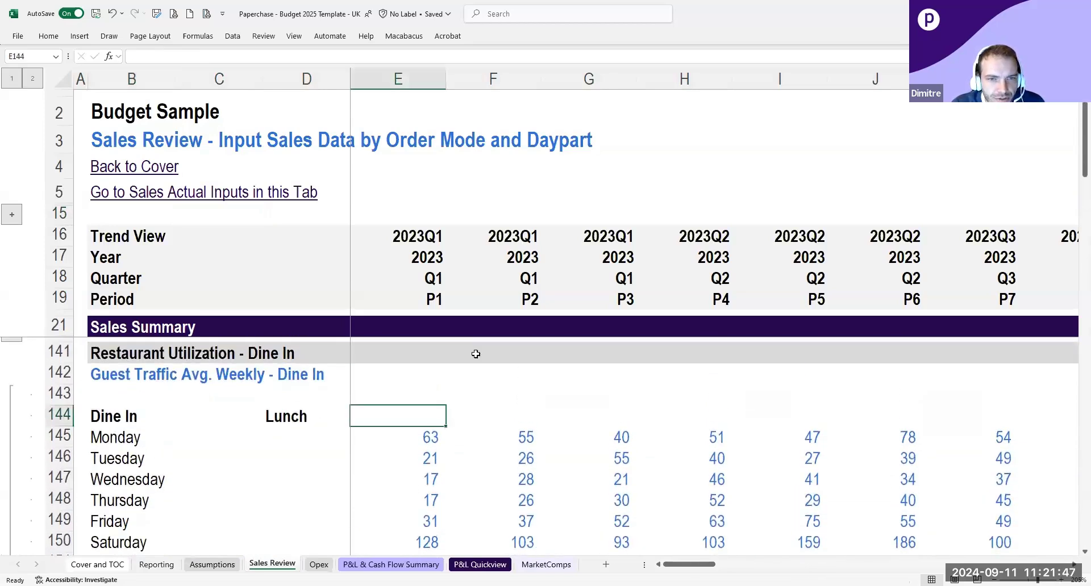
drag(679, 565, 813, 566)
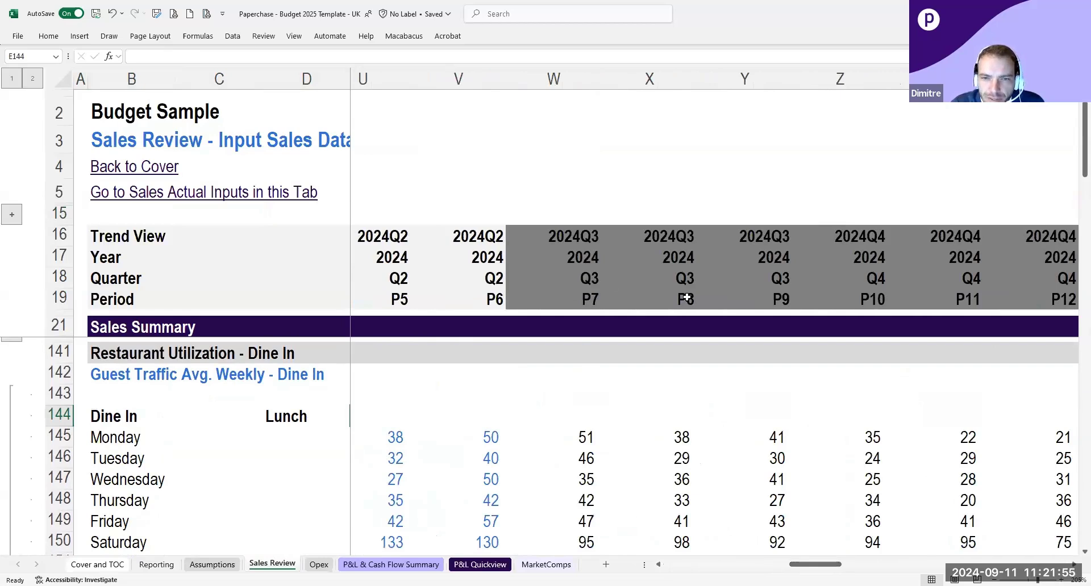
click(470, 435)
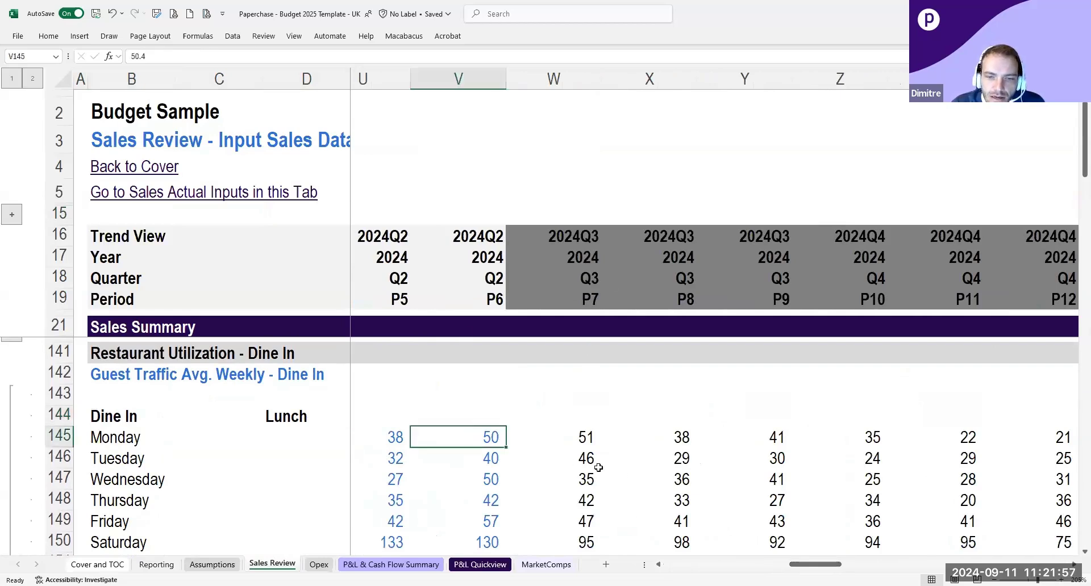
scroll(499, 409, down, 1)
scroll(499, 409, up, 1)
scroll(487, 401, down, 1)
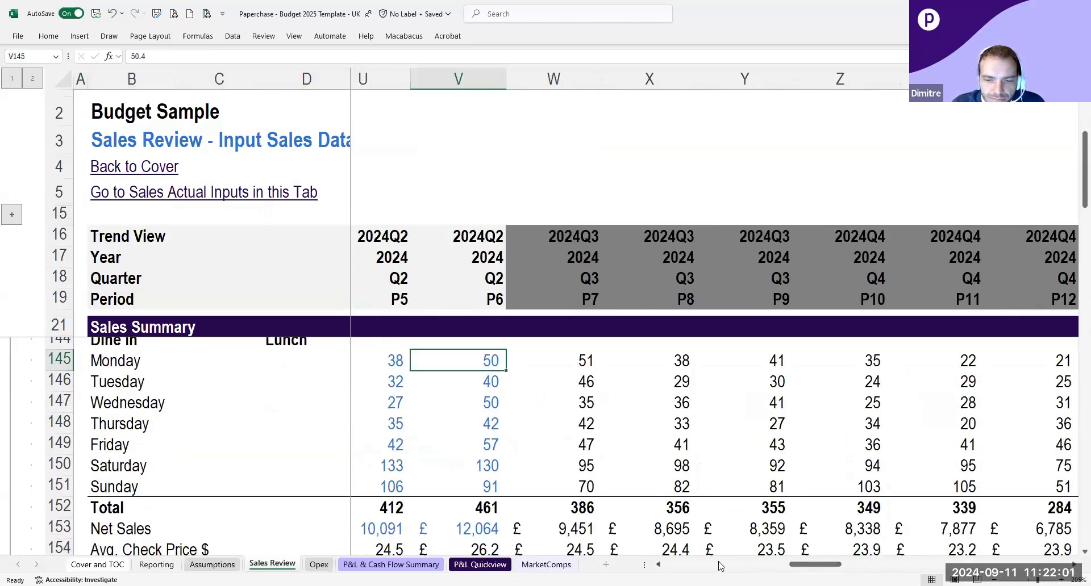
Return to the 2023 periods and inspect the Monday Dine In Lunch guest traffic input for P1.
scroll(727, 563, left, 5)
scroll(719, 565, left, 11)
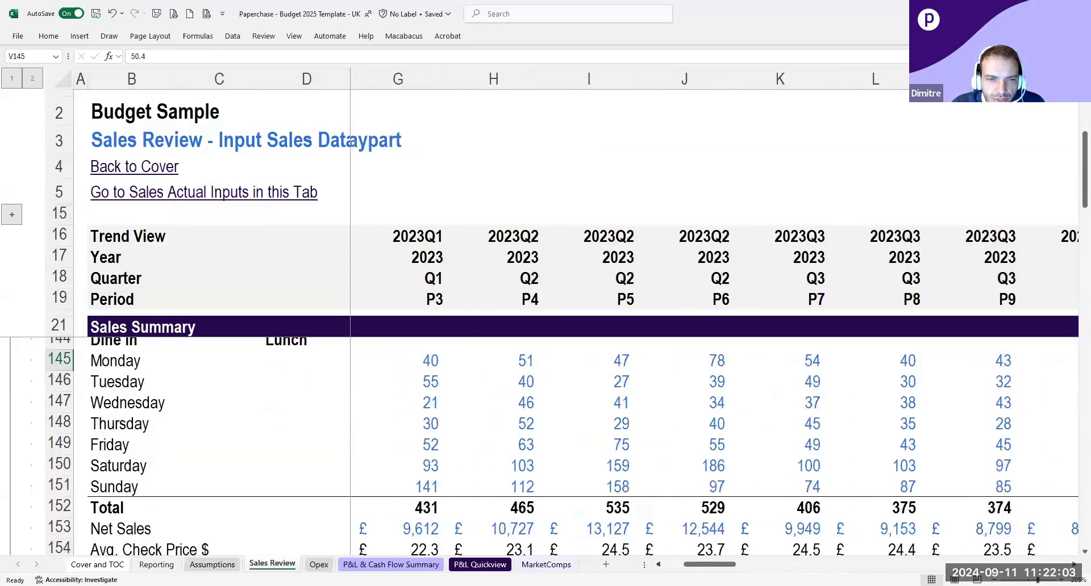
scroll(483, 466, up, 1)
click(412, 420)
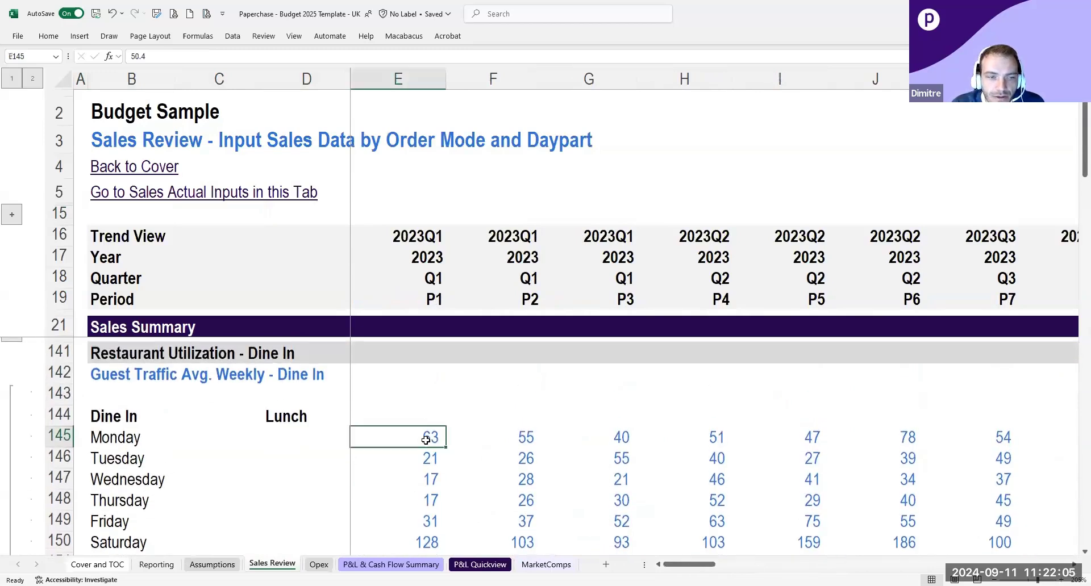
scroll(410, 433, down, 1)
scroll(410, 433, up, 1)
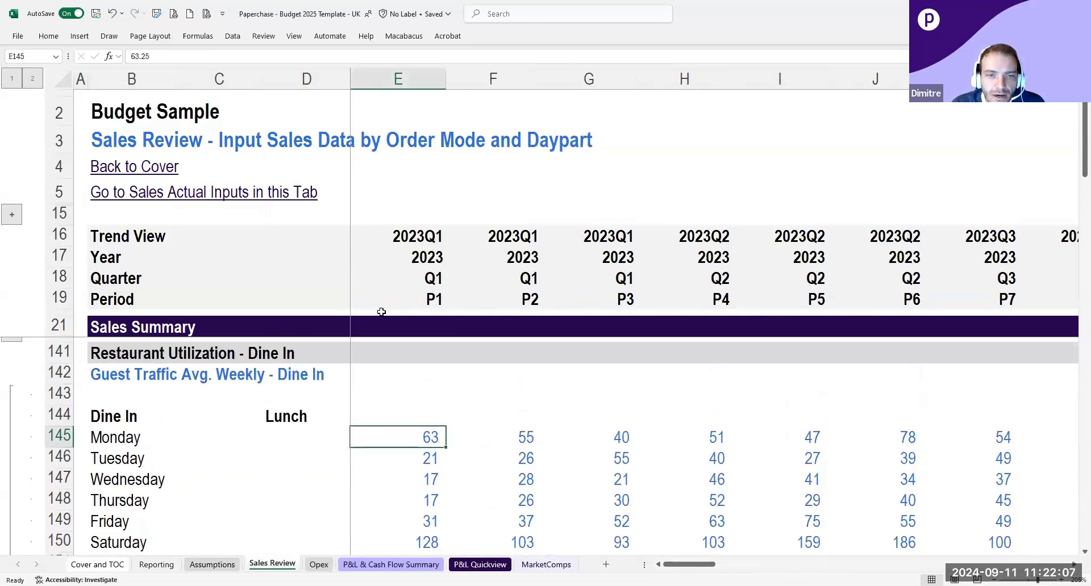
click(414, 415)
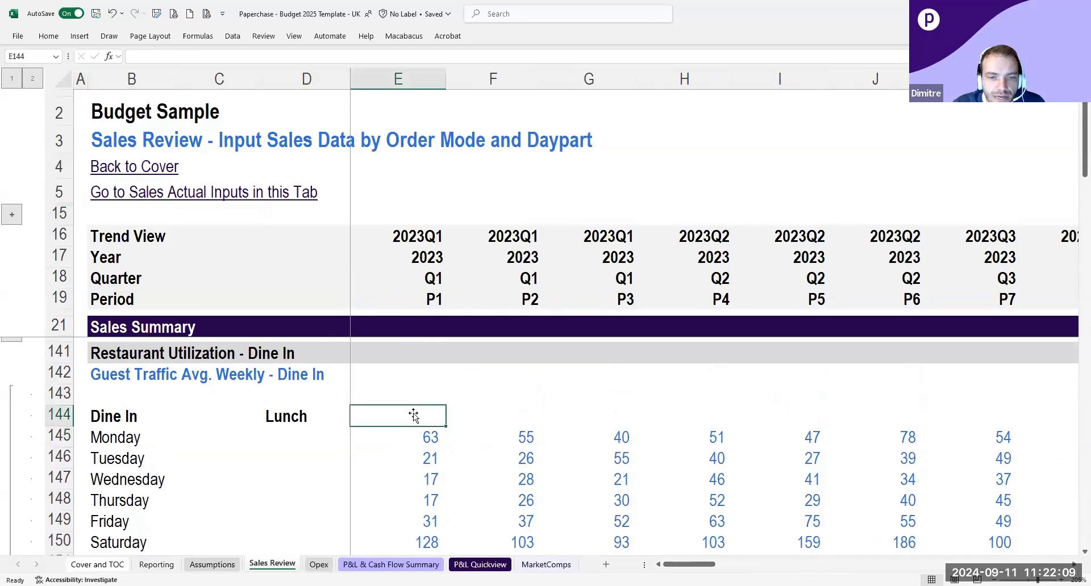
Inspect the Dine In Lunch Net Sales input and the Avg. Check Price formula for 2023 P1.
scroll(415, 412, down, 1)
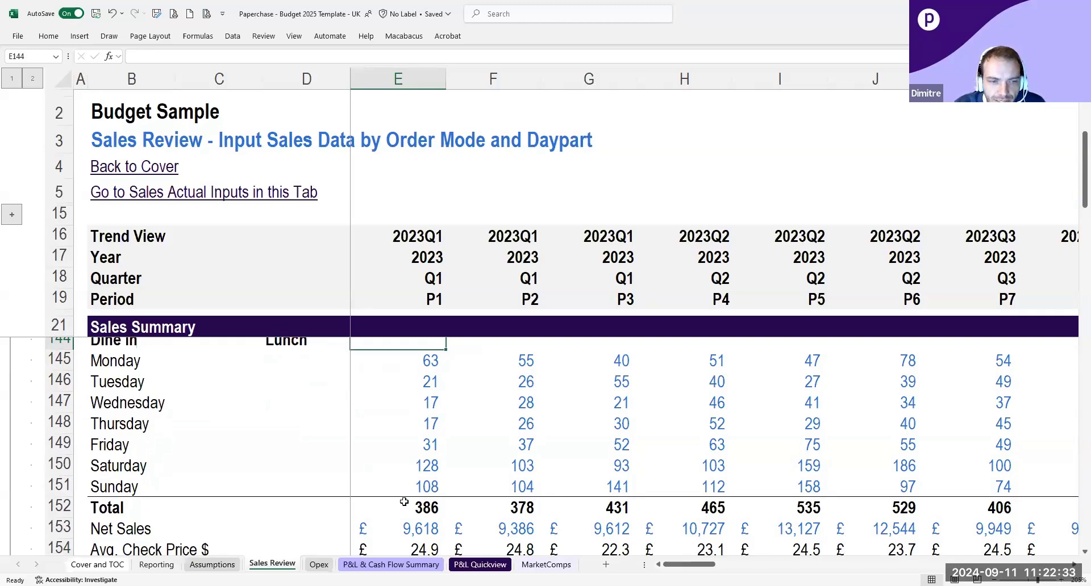
scroll(404, 502, down, 2)
click(409, 452)
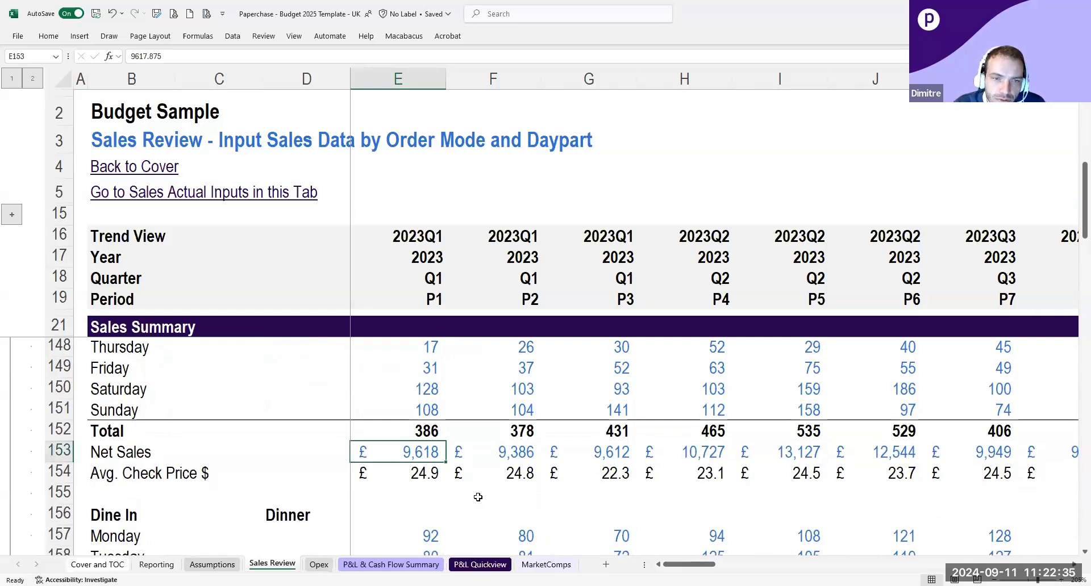
click(436, 475)
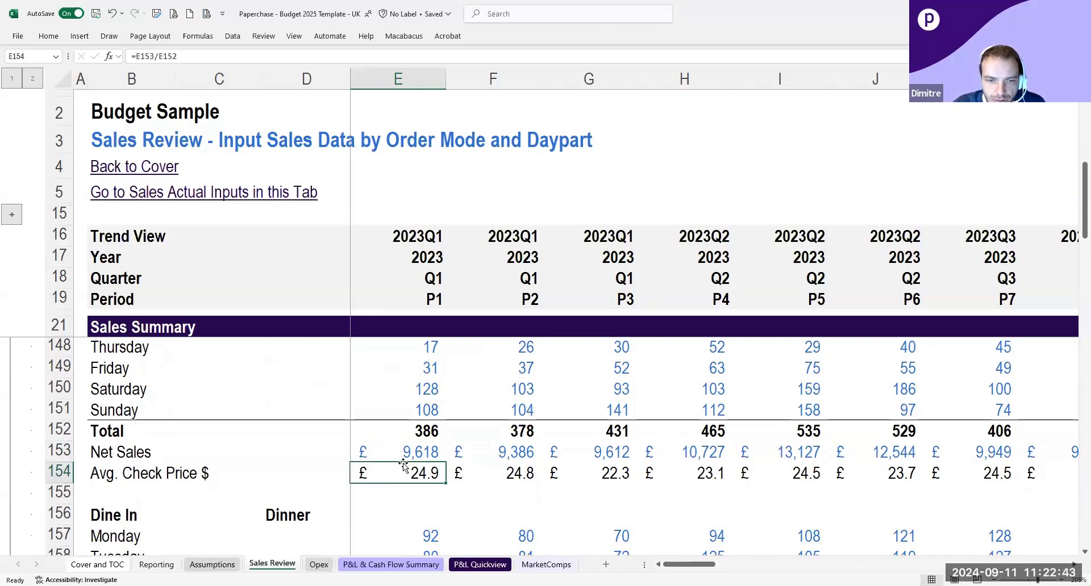
Review the Dine In Dinner guest traffic by weekday for 2023 P1, starting from the Monday input.
scroll(428, 452, down, 3)
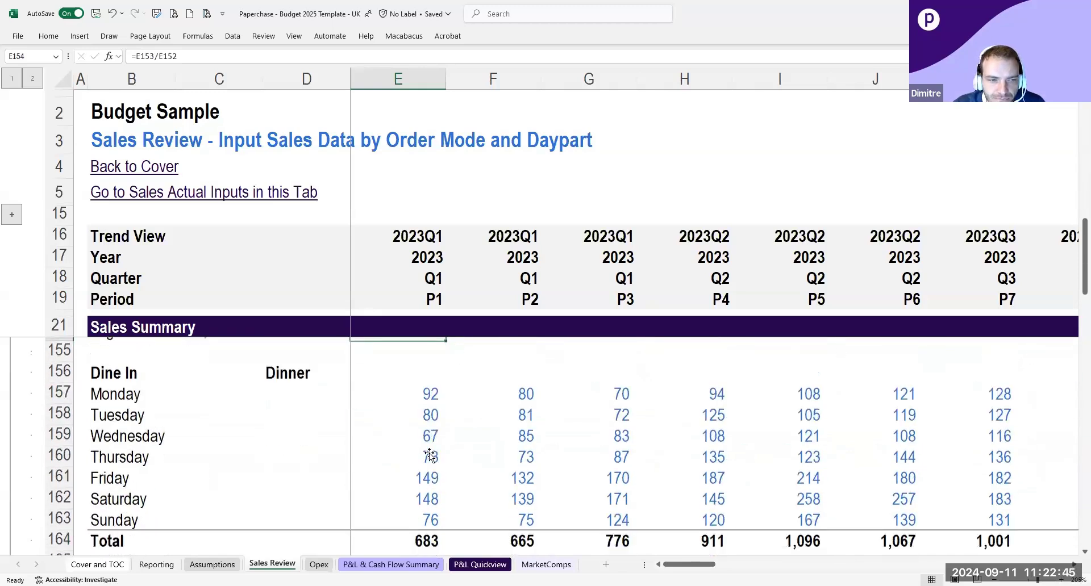
drag(125, 370, 373, 504)
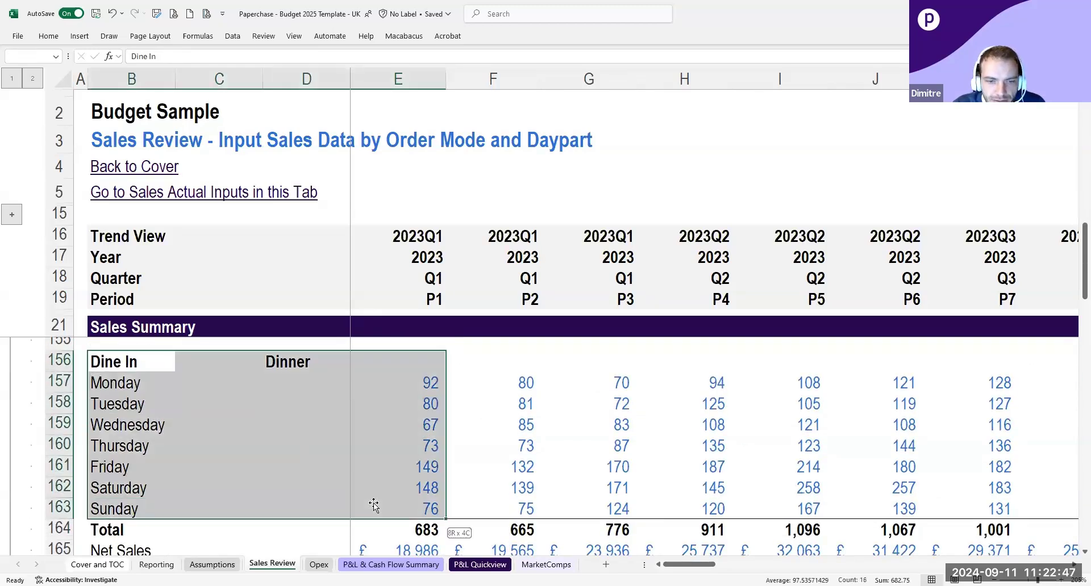
click(393, 376)
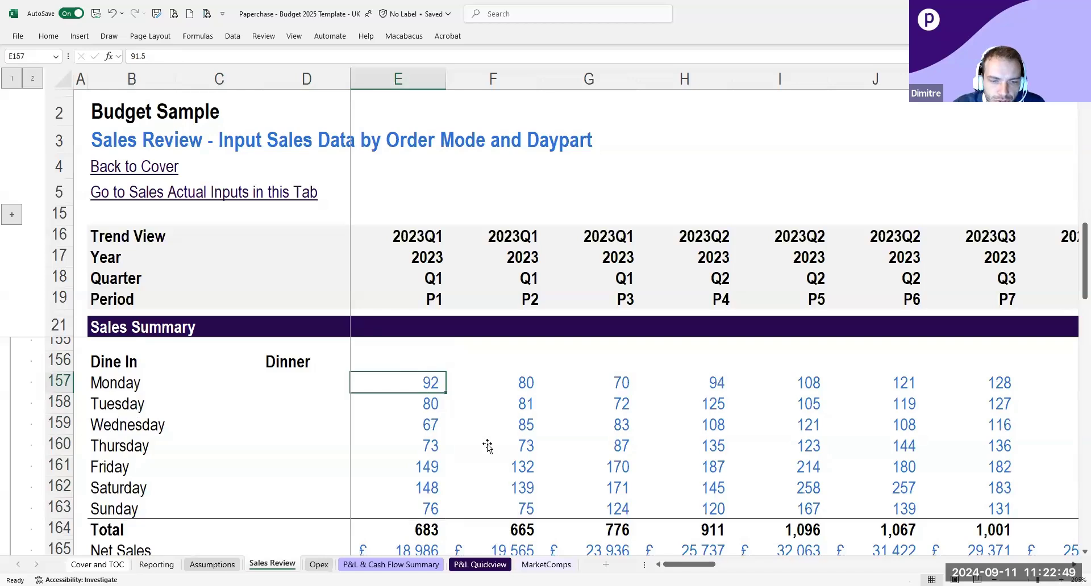
Expand the Table Turns - Dine In section and view its Lunch table turns by weekday.
scroll(487, 446, down, 4)
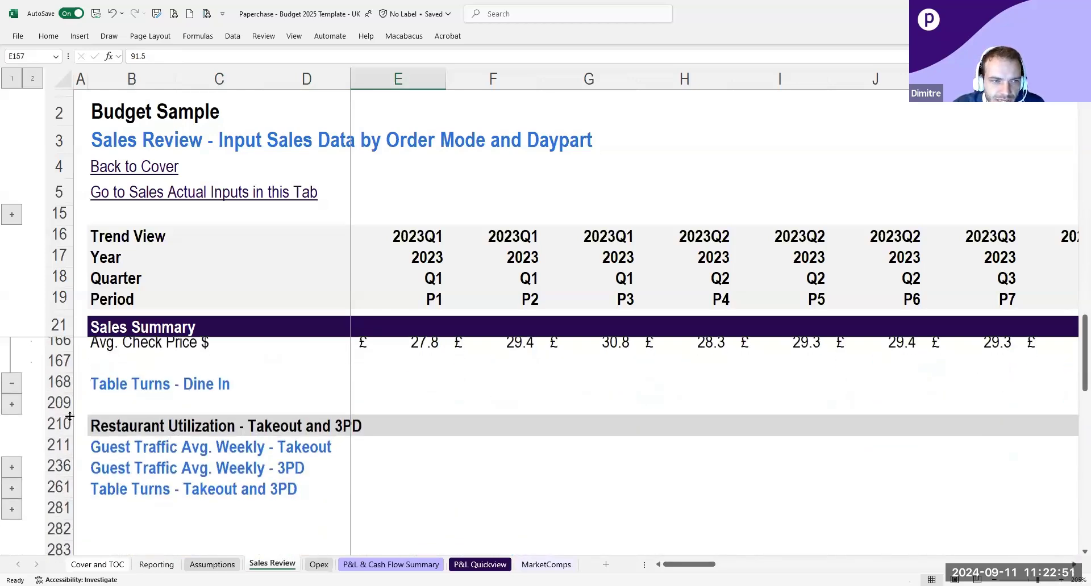
click(12, 404)
scroll(391, 408, up, 9)
scroll(390, 407, up, 3)
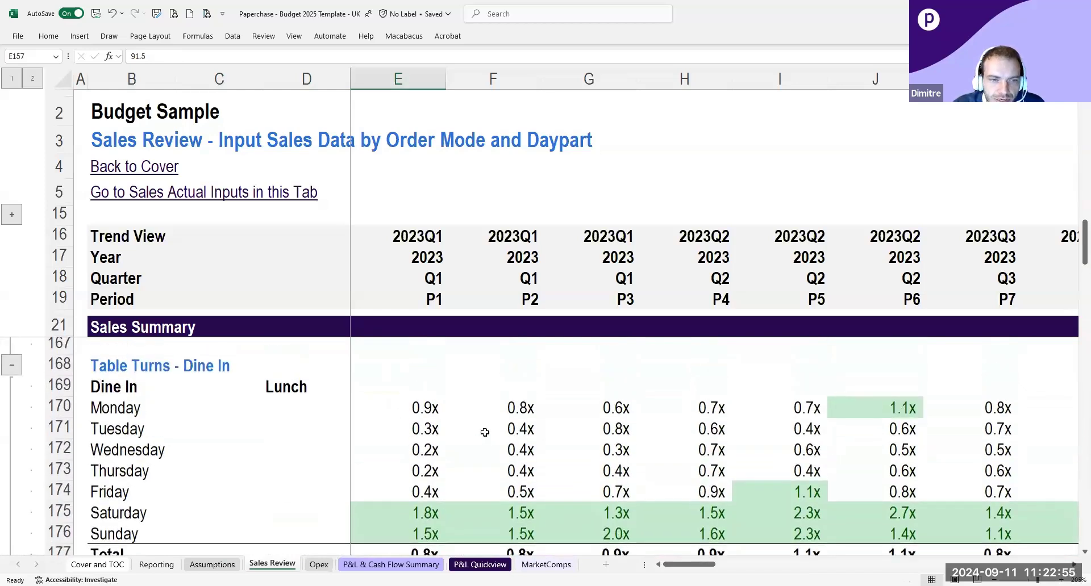
Review the Dine In Lunch table turns for 2023 P1 from Monday to Saturday, and the Dinner table turns by weekday.
drag(429, 407, 429, 513)
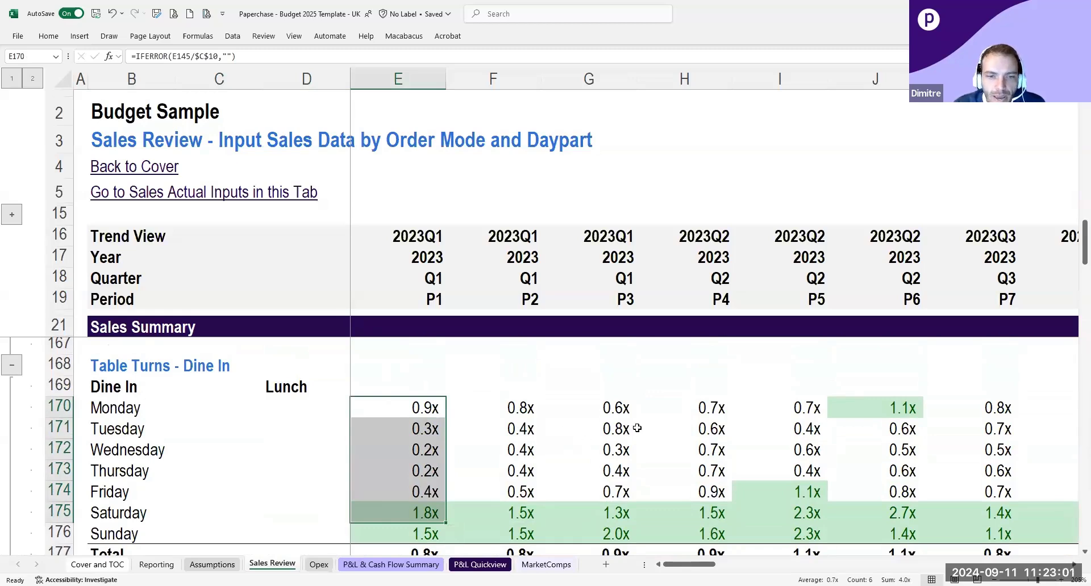
scroll(546, 441, down, 2)
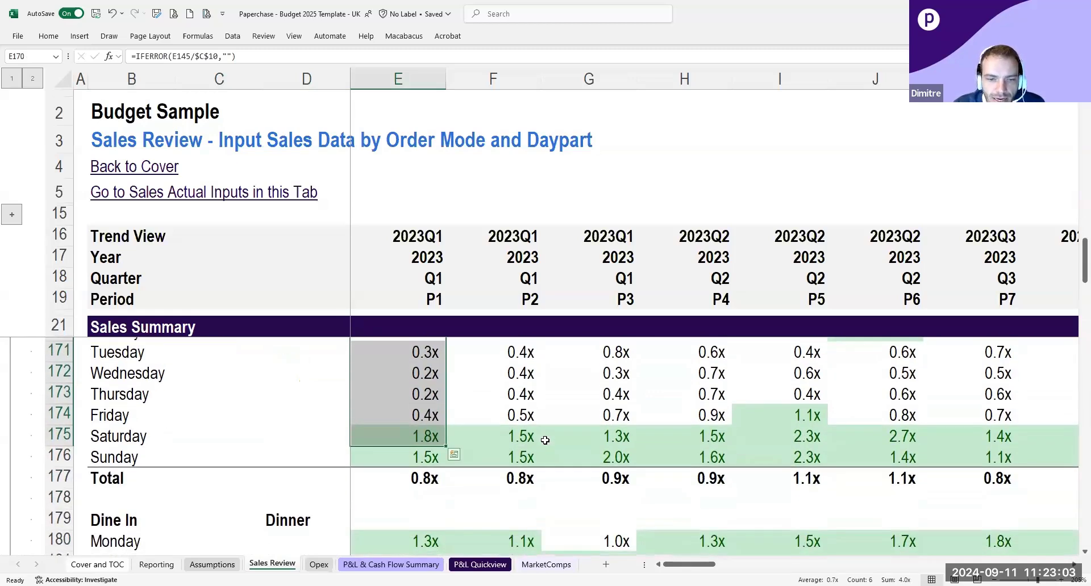
scroll(438, 426, down, 4)
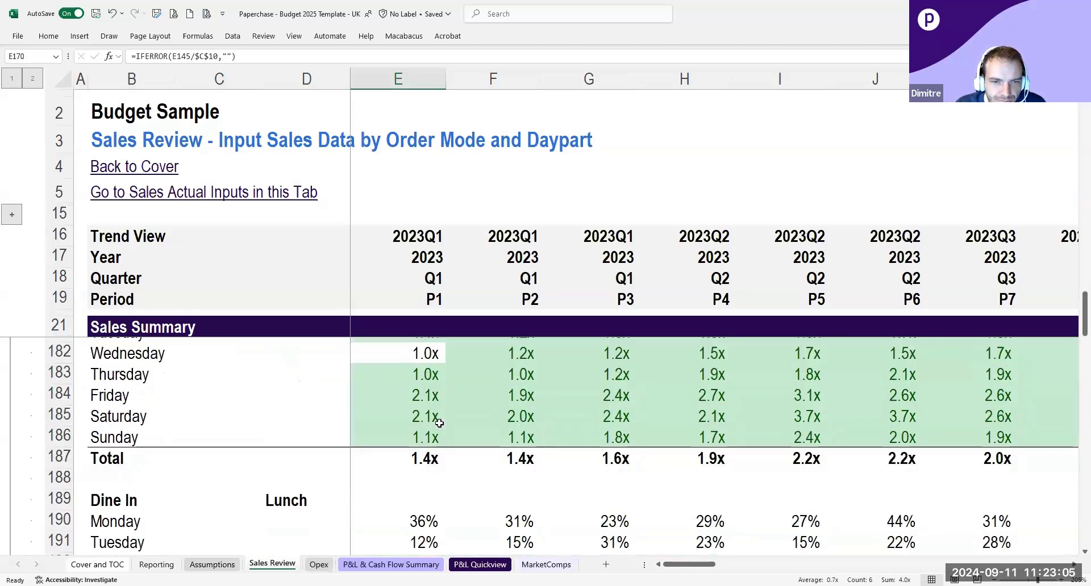
scroll(373, 429, up, 1)
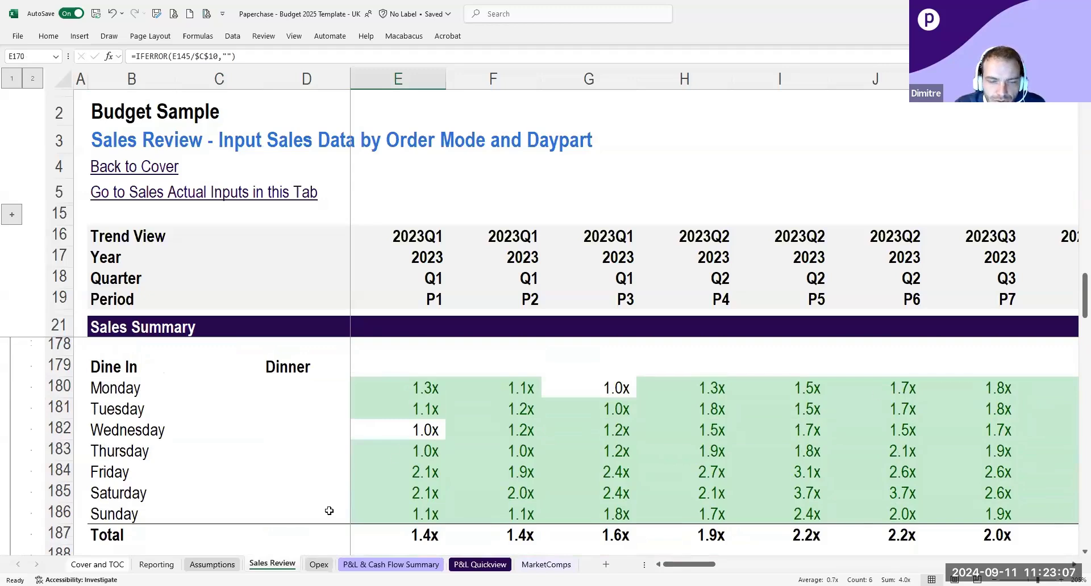
scroll(436, 425, down, 1)
Examine the Dine In Lunch utilization percentages by weekday for 2023 P1 to P5 and inspect the Saturday P1 formula.
scroll(437, 426, down, 3)
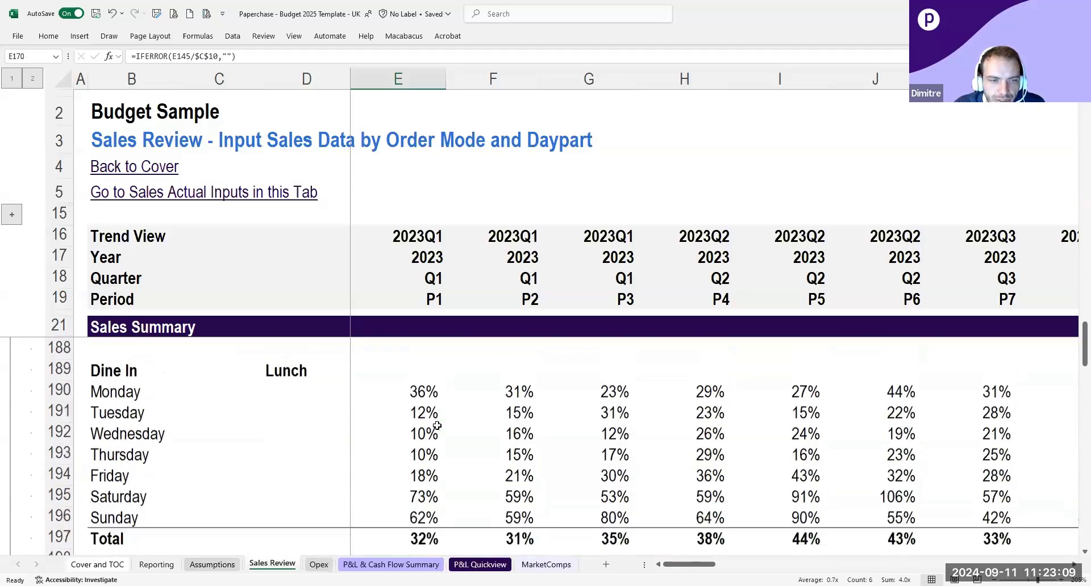
scroll(431, 424, up, 3)
scroll(429, 421, down, 1)
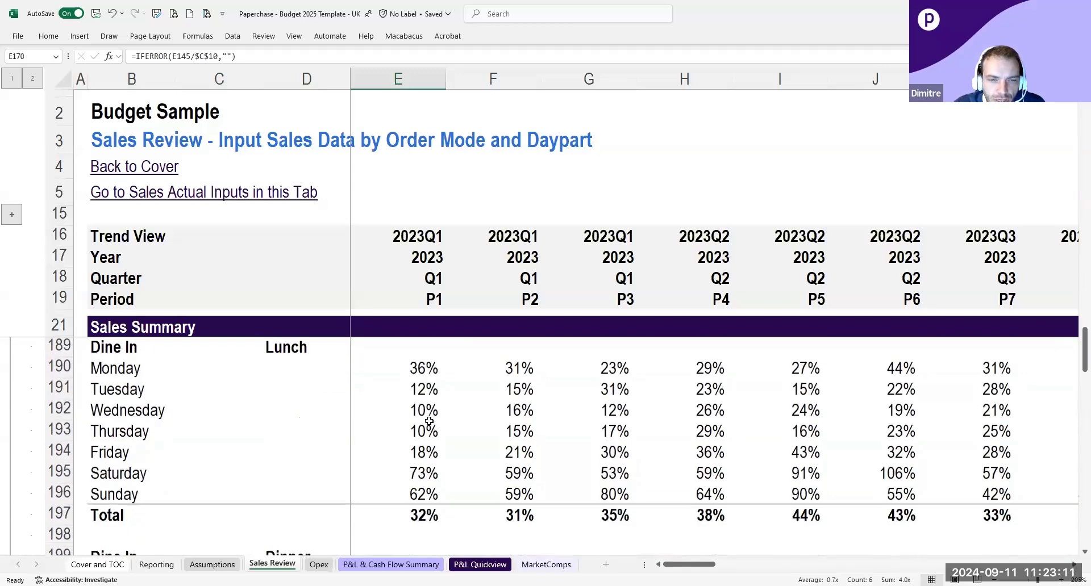
drag(439, 370, 788, 494)
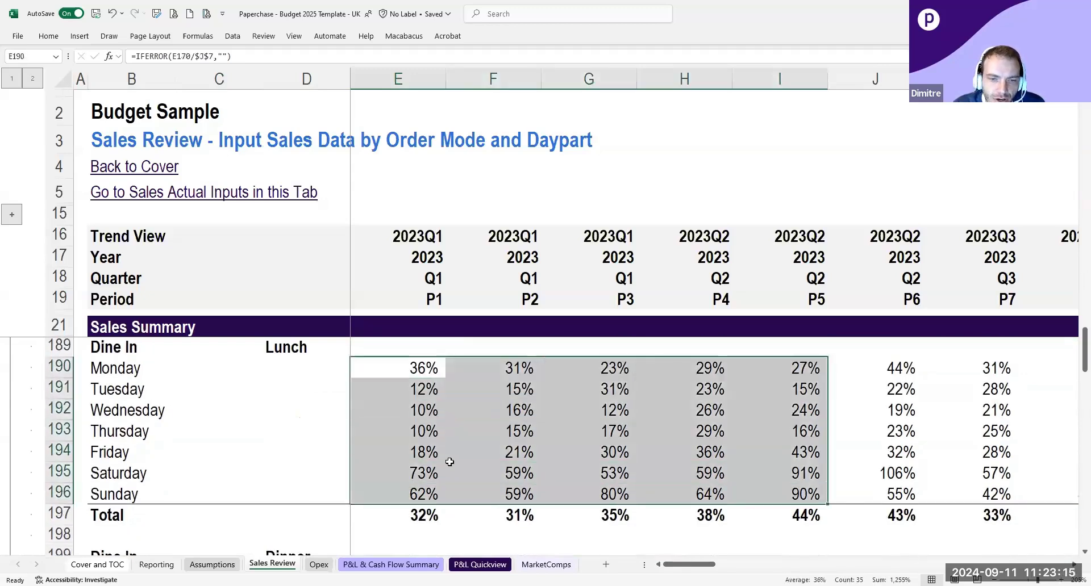
click(445, 464)
scroll(404, 449, down, 4)
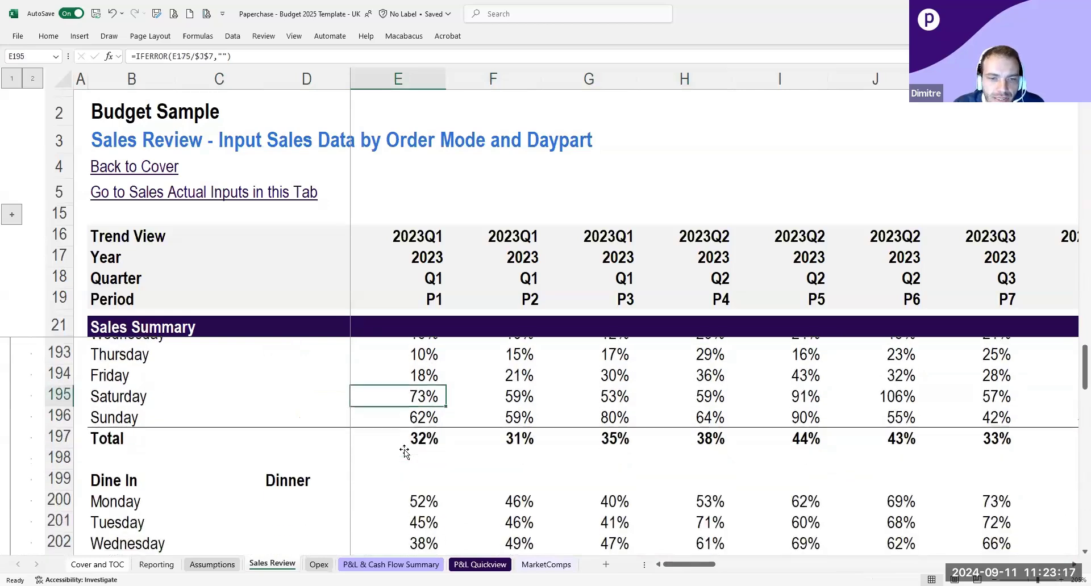
Expand the Guest Traffic Avg. Weekly - Takeout section and review its weekday traffic, Net Sales and Avg. Check Price.
scroll(404, 449, down, 4)
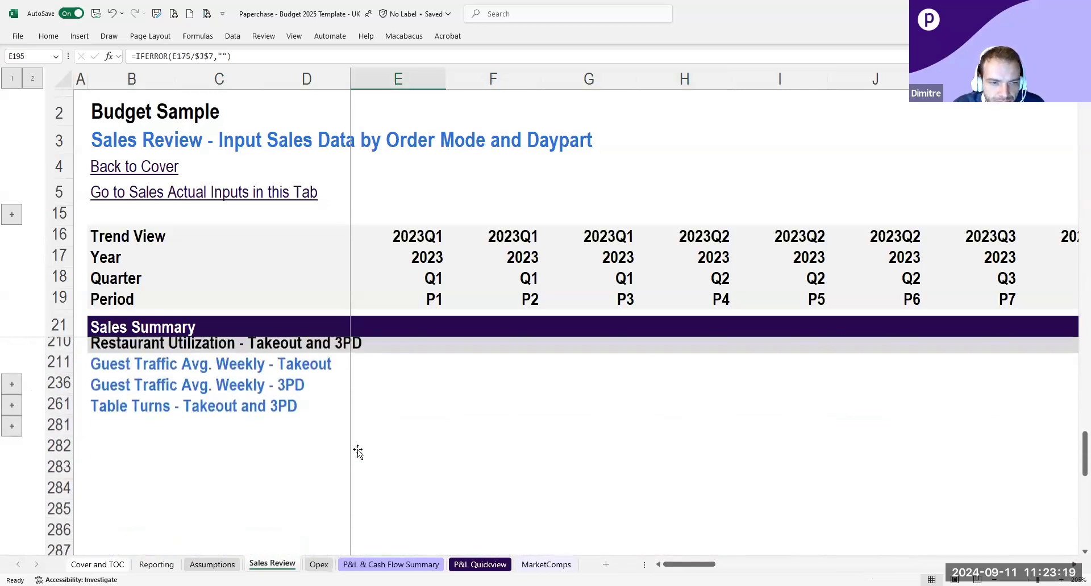
scroll(195, 439, up, 1)
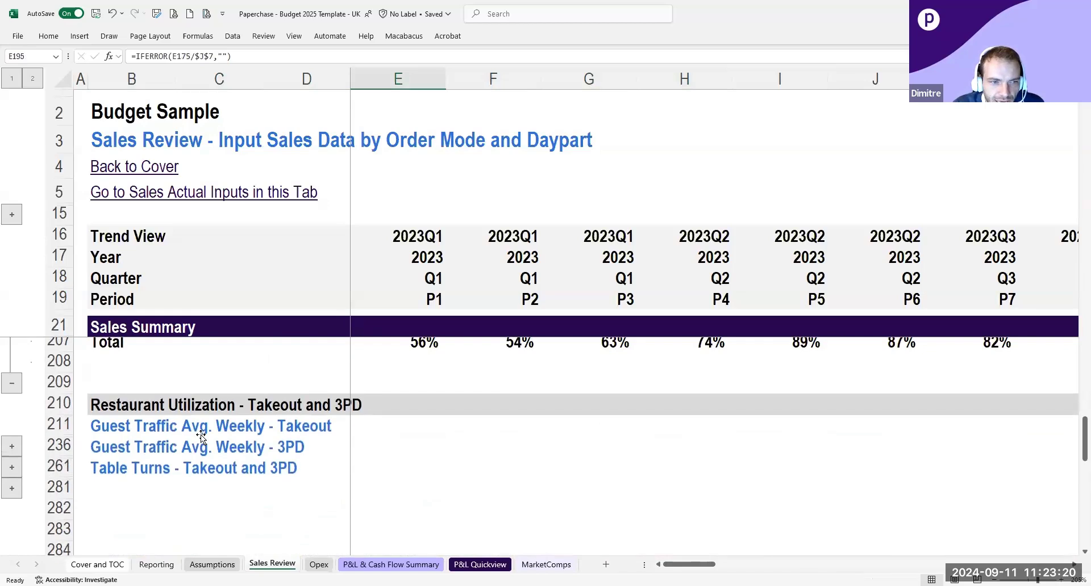
click(12, 446)
scroll(409, 410, up, 6)
scroll(409, 411, down, 3)
scroll(405, 395, up, 3)
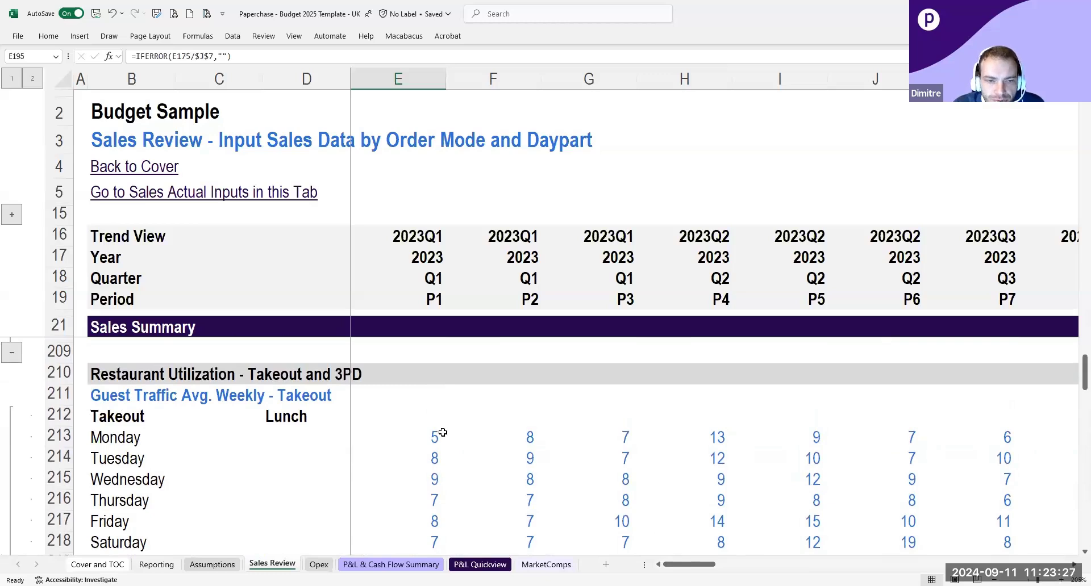
scroll(449, 418, down, 1)
scroll(441, 420, down, 2)
scroll(440, 420, down, 5)
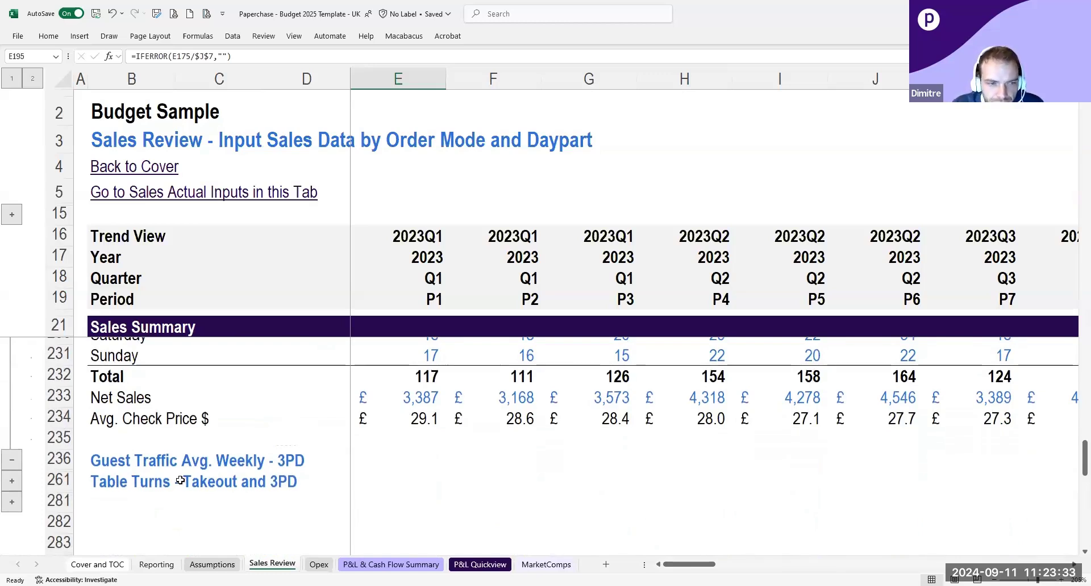
Expand the Guest Traffic Avg. Weekly - 3PD section and review its Dinner traffic, Net Sales and Avg. Check Price.
click(14, 482)
scroll(417, 446, down, 7)
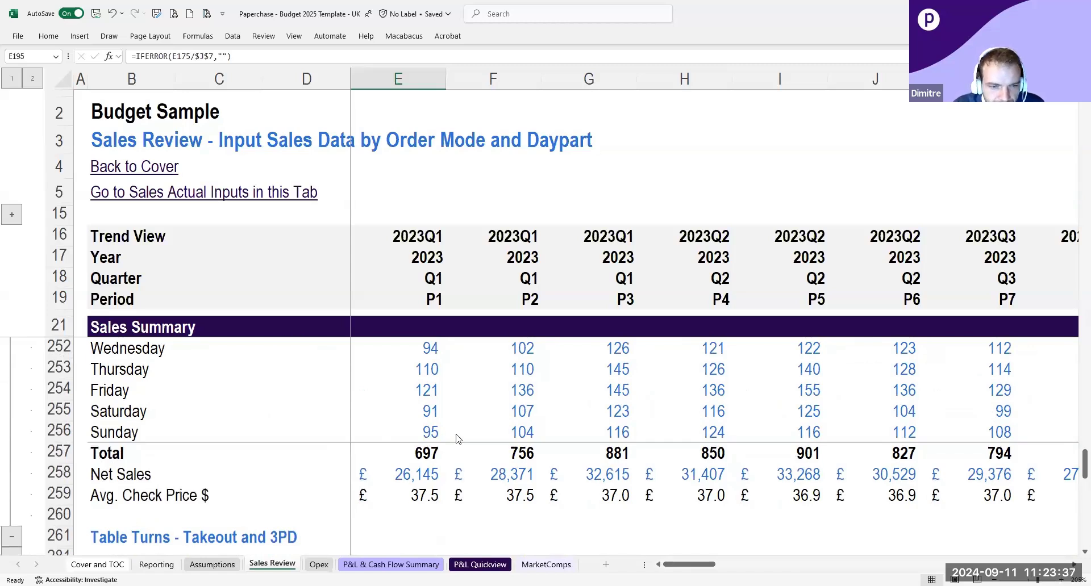
scroll(457, 438, up, 2)
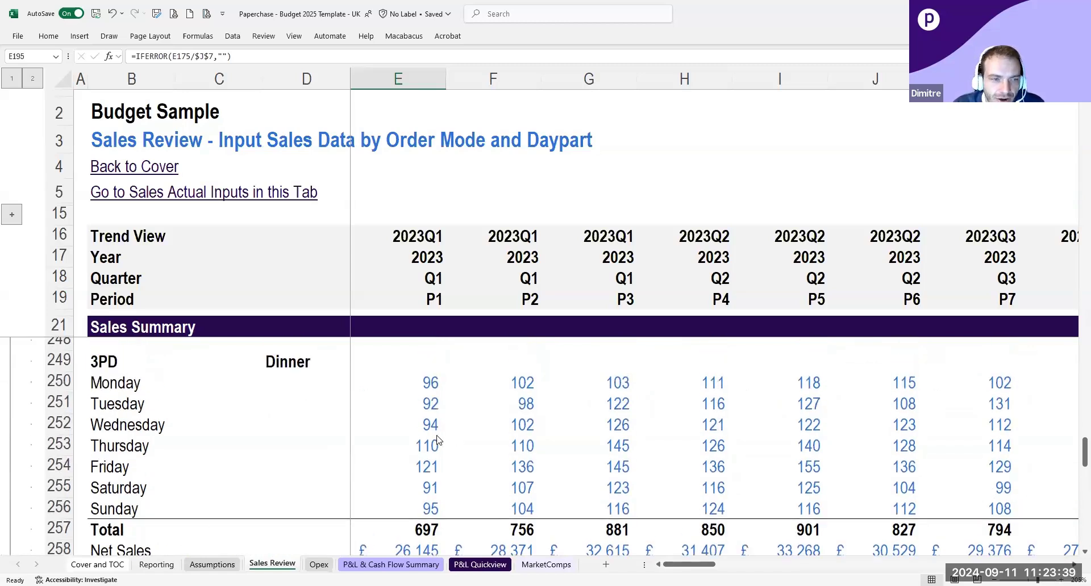
scroll(437, 441, down, 3)
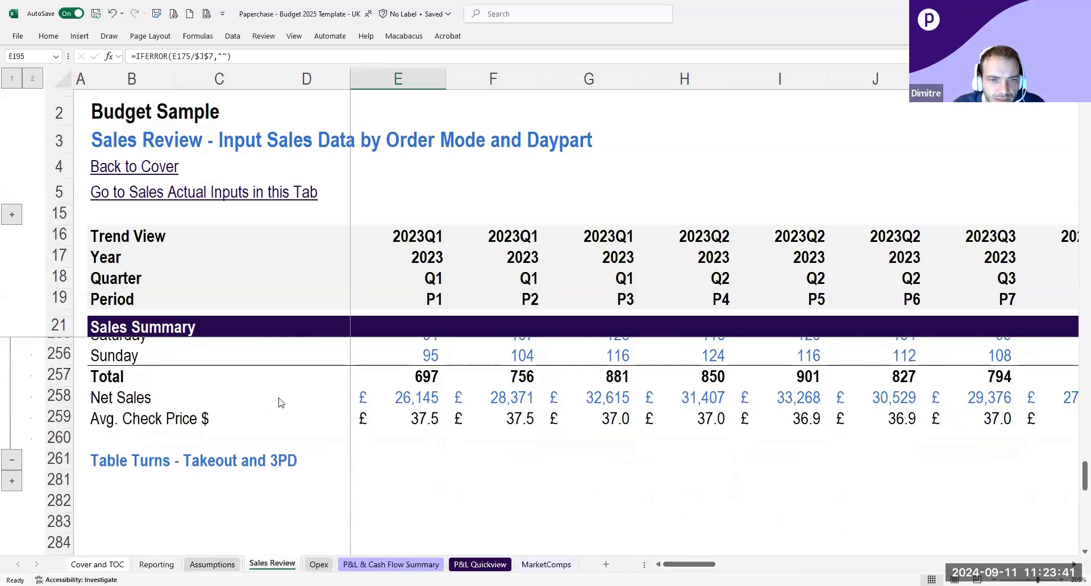
scroll(281, 401, up, 12)
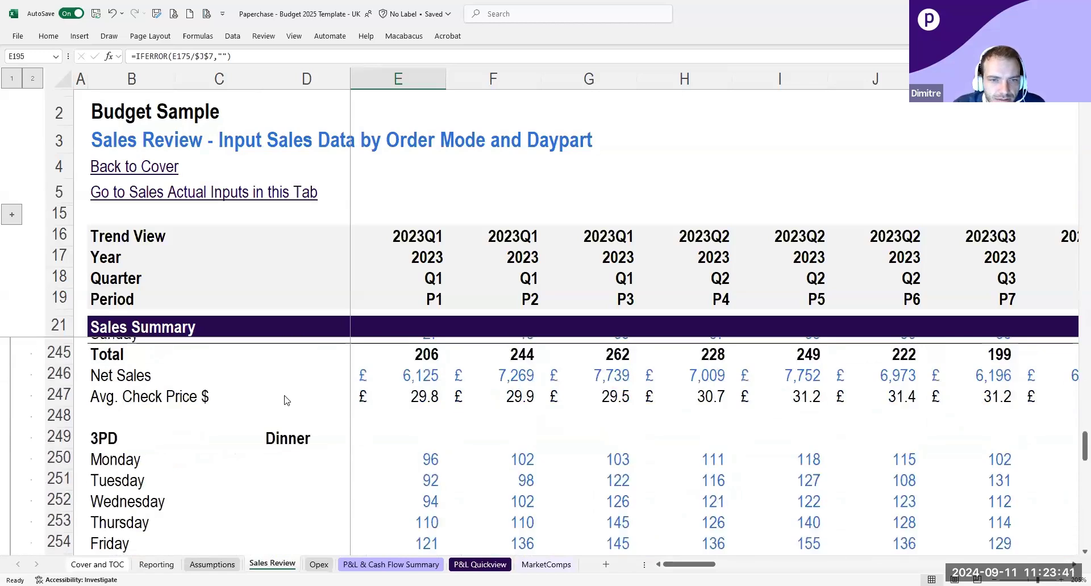
Collapse all grouped row sections of the Sales Review sheet and return to its first section headings.
click(15, 82)
scroll(204, 417, up, 3)
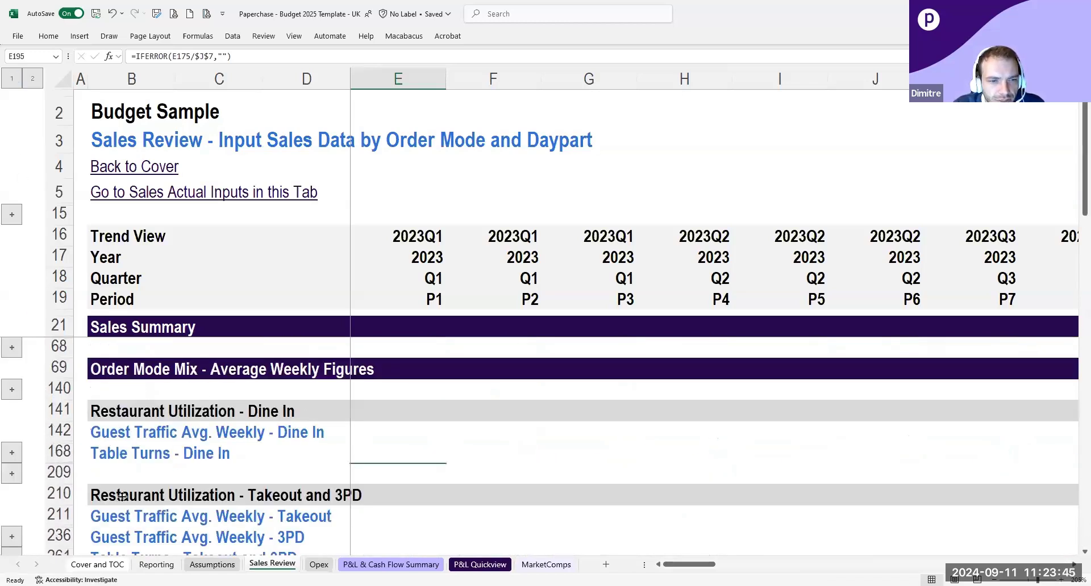
click(377, 434)
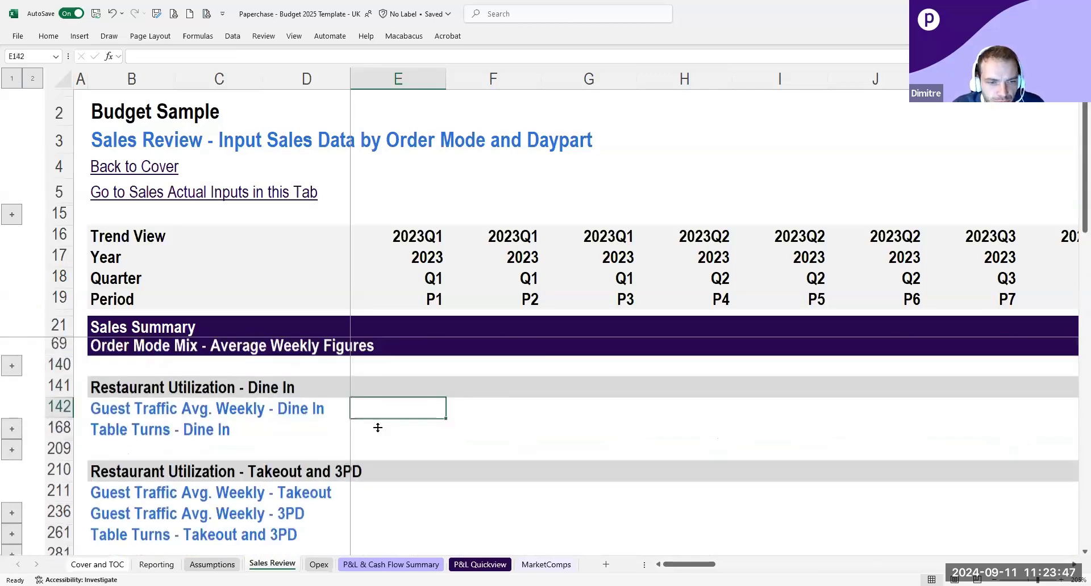
click(411, 349)
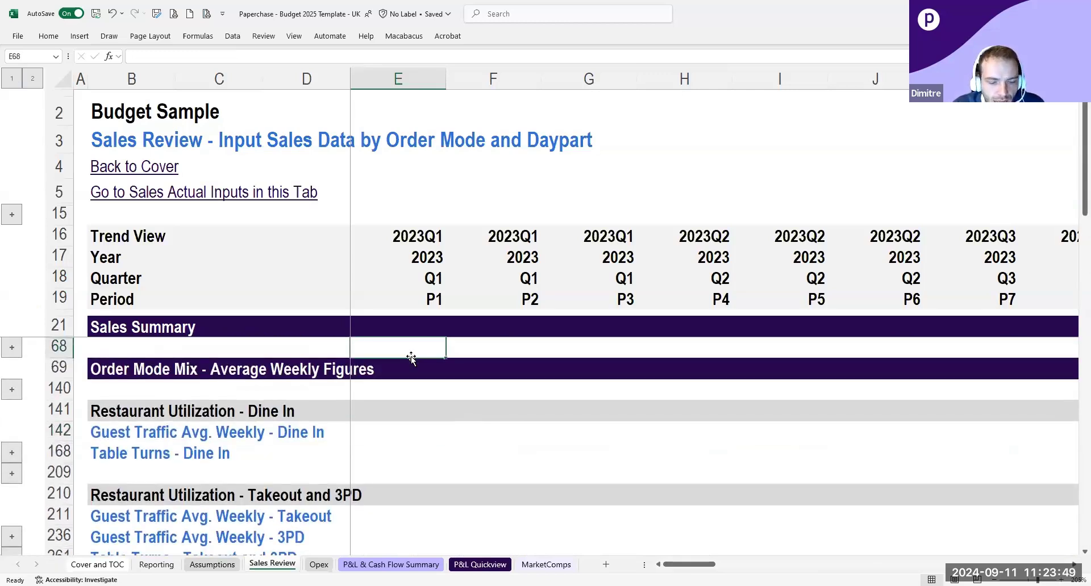
Enlarge the sheet view and expand the Sales Summary section.
ctrl+scroll(413, 361, down, 1)
ctrl+scroll(411, 357, down, 2)
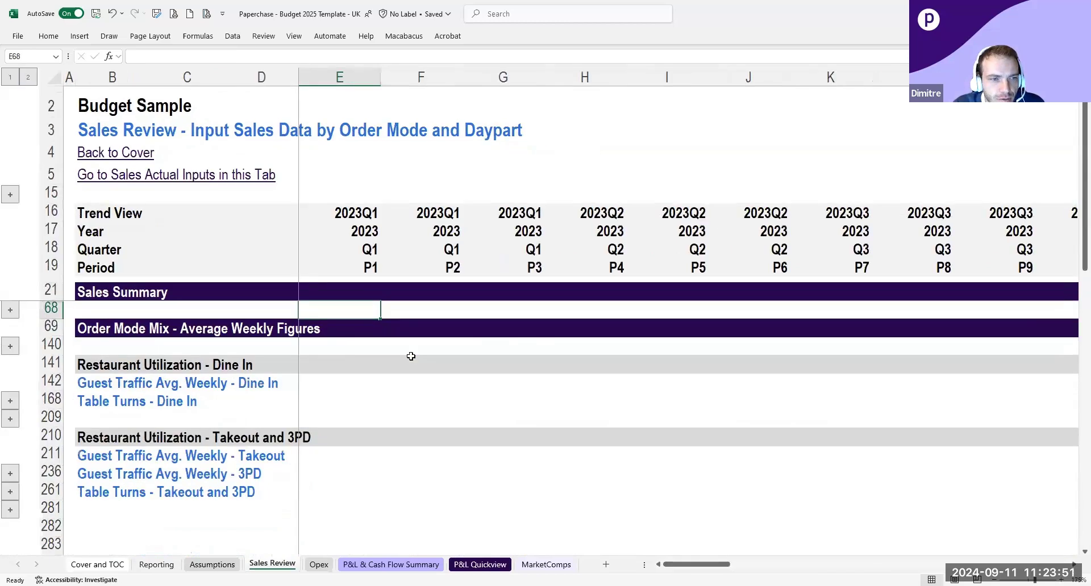
ctrl+scroll(411, 356, down, 2)
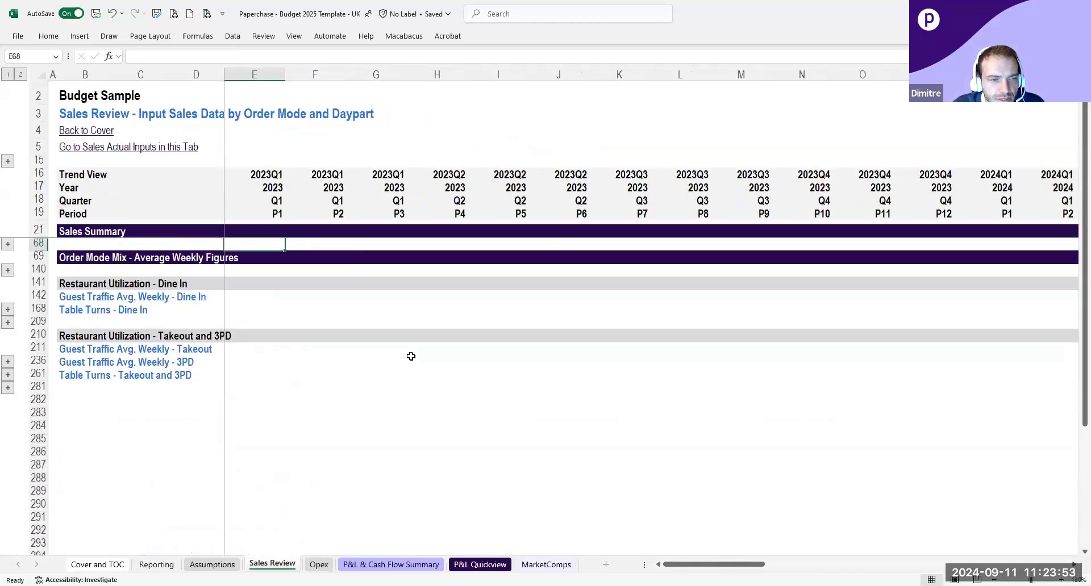
ctrl+scroll(411, 357, up, 5)
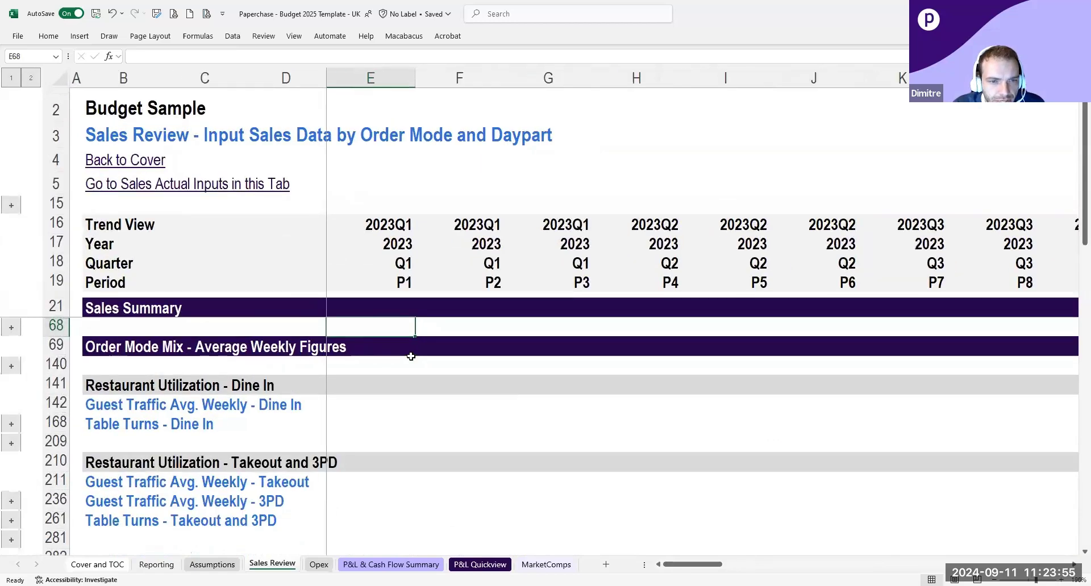
ctrl+scroll(411, 356, up, 1)
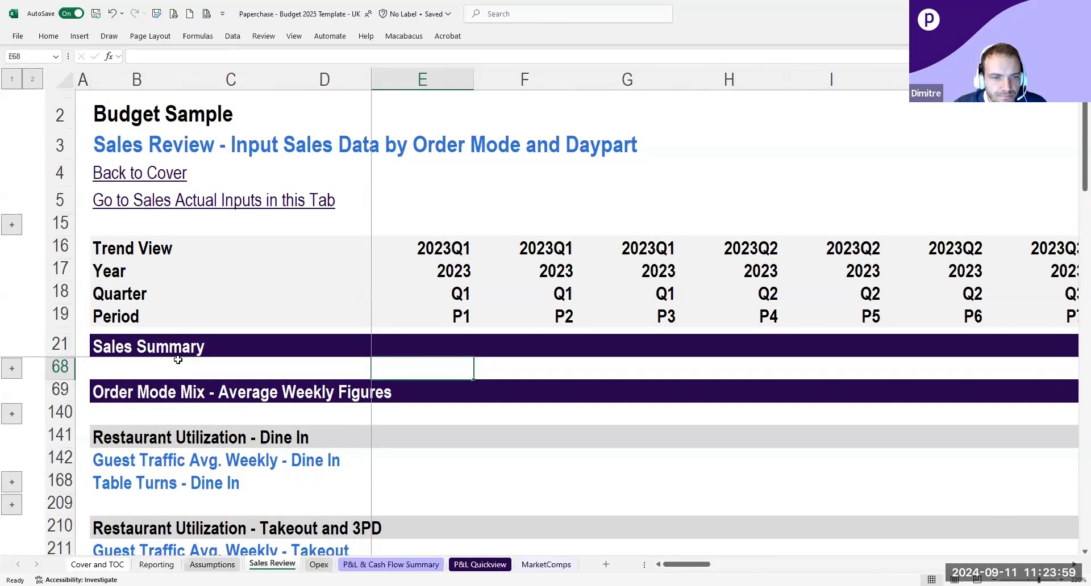
ctrl+scroll(178, 360, up, 1)
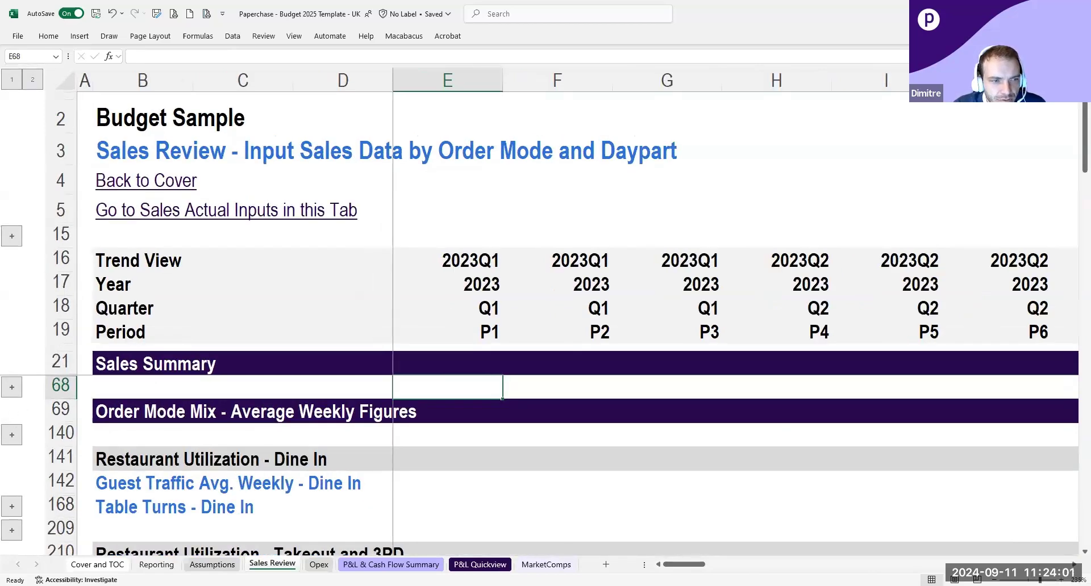
click(13, 389)
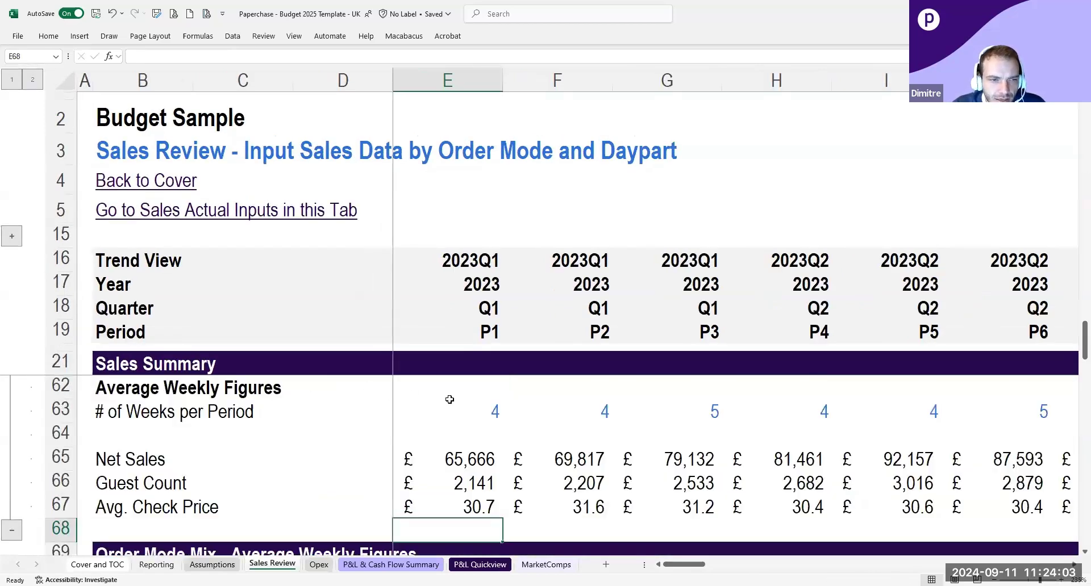
Inspect the Sales Summary formulas for Net Sales, Guest Count and Avg. Check Price in 2023 P1.
scroll(448, 400, up, 5)
scroll(449, 399, up, 8)
click(455, 409)
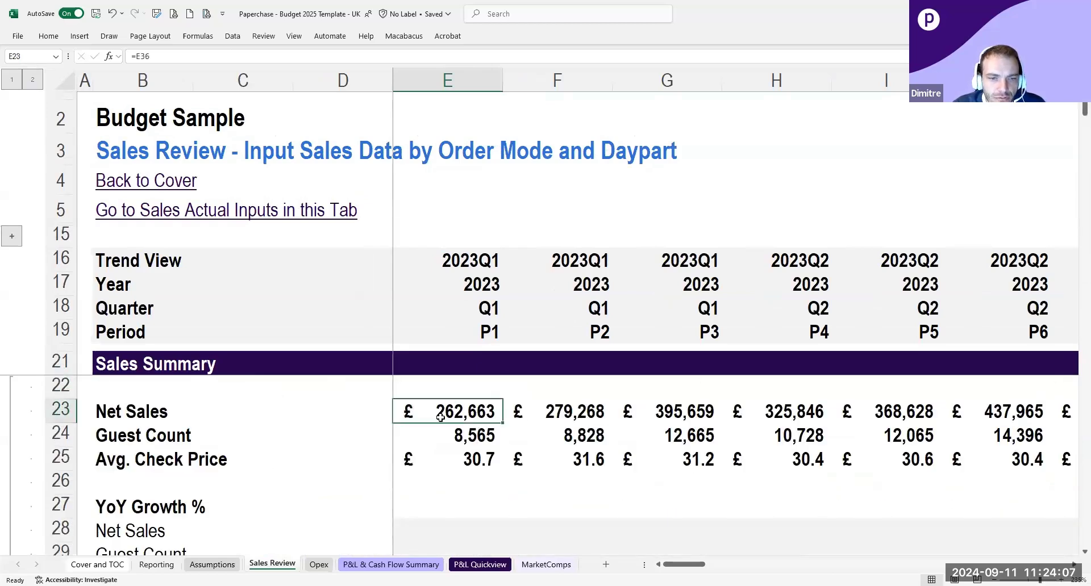
click(476, 435)
click(486, 453)
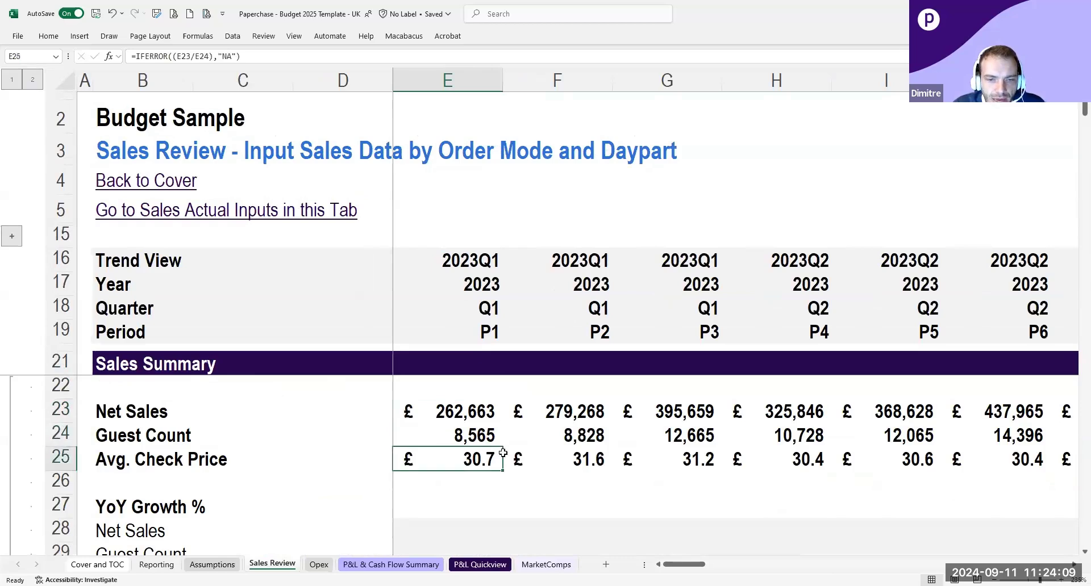
scroll(509, 453, down, 3)
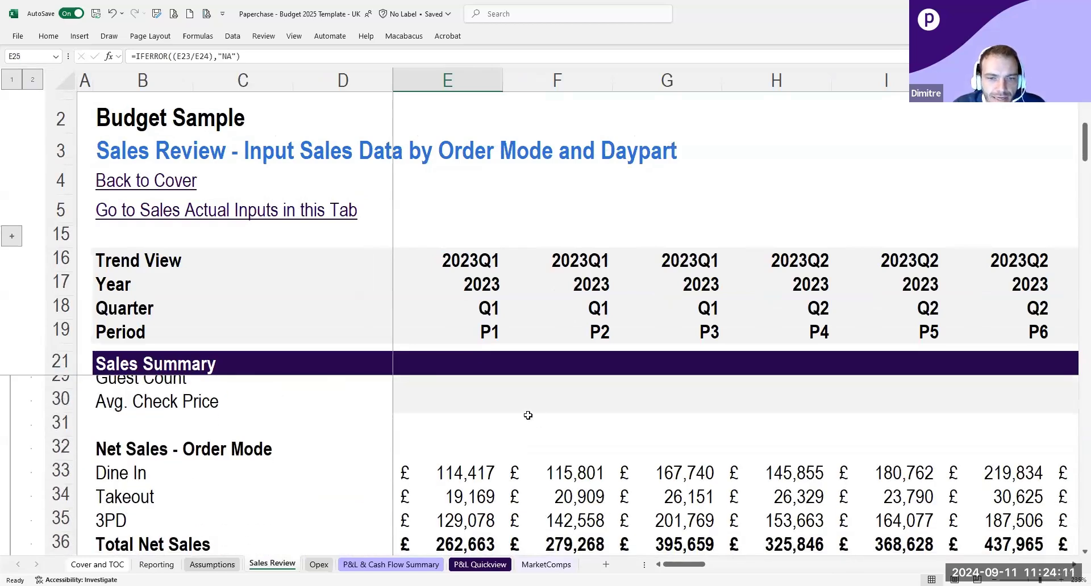
scroll(528, 416, up, 3)
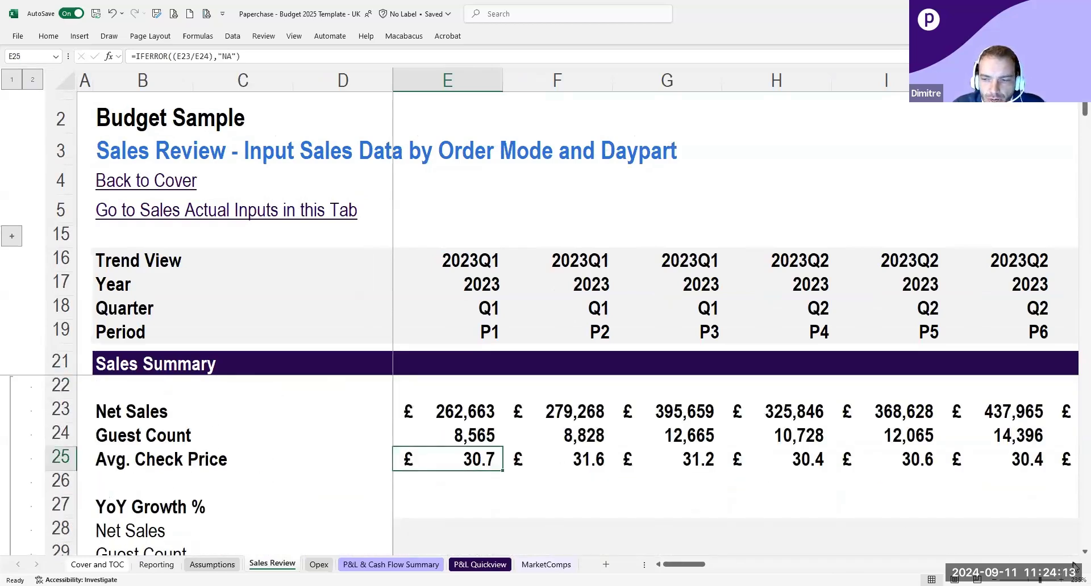
Review the YoY Growth % of Net Sales, Guest Count and Avg. Check Price across the 2024 periods.
scroll(1072, 567, right, 8)
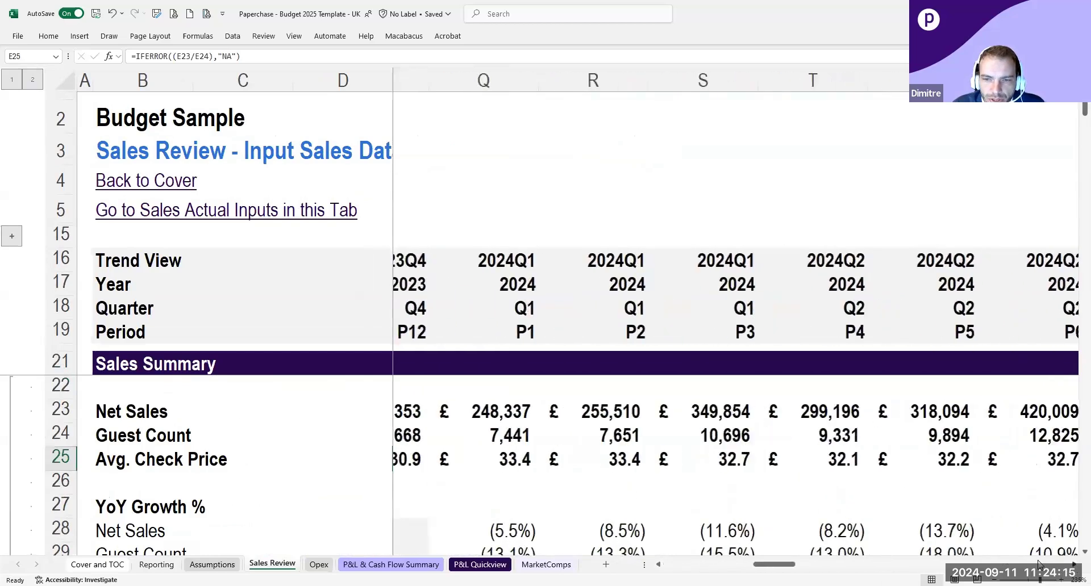
scroll(646, 460, down, 2)
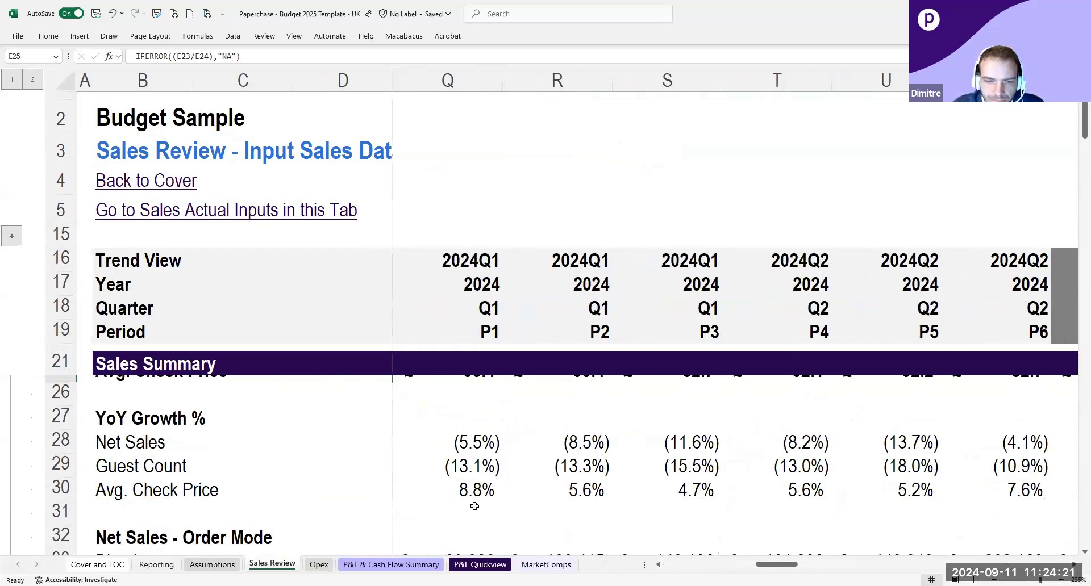
scroll(950, 480, right, 5)
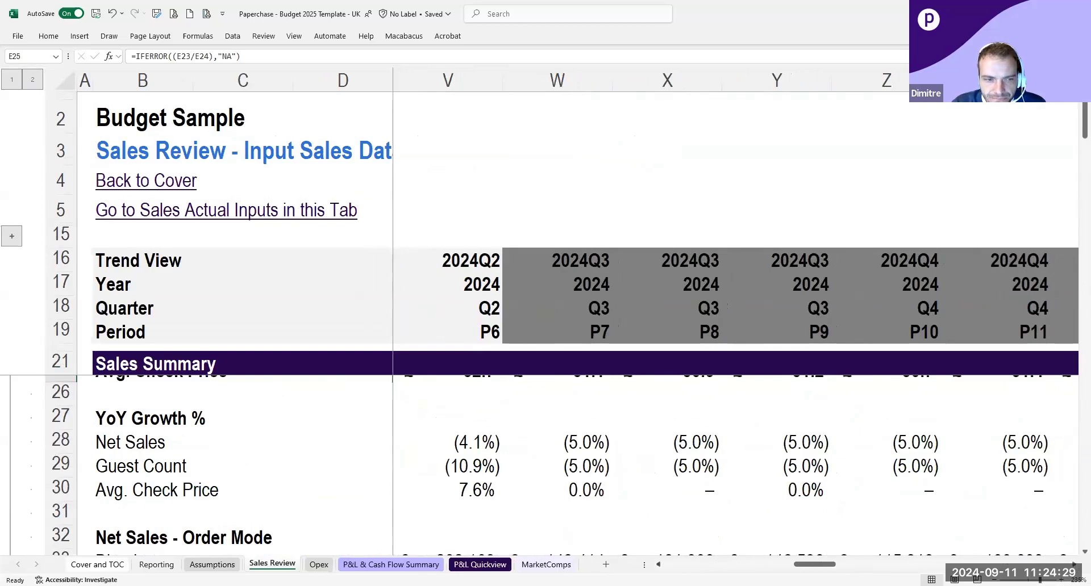
scroll(737, 318, left, 2)
Review the Sales Summary's Net Sales by order mode and by daypart for the 2024 periods, highlighting the order mode rows.
scroll(266, 455, down, 1)
scroll(266, 455, down, 1)
ctrl+scroll(265, 454, down, 1)
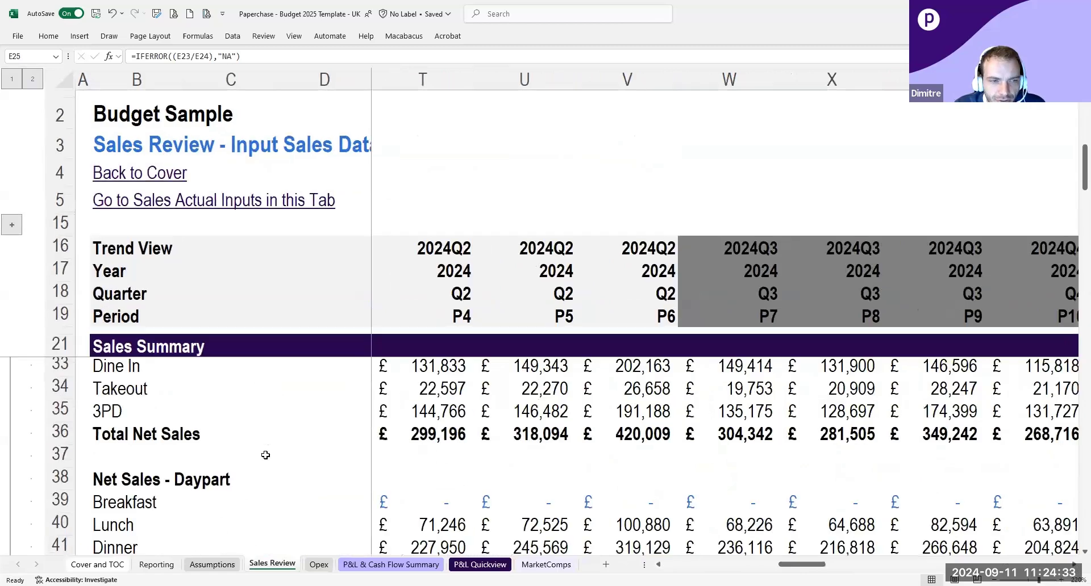
ctrl+scroll(266, 455, down, 1)
scroll(177, 421, up, 1)
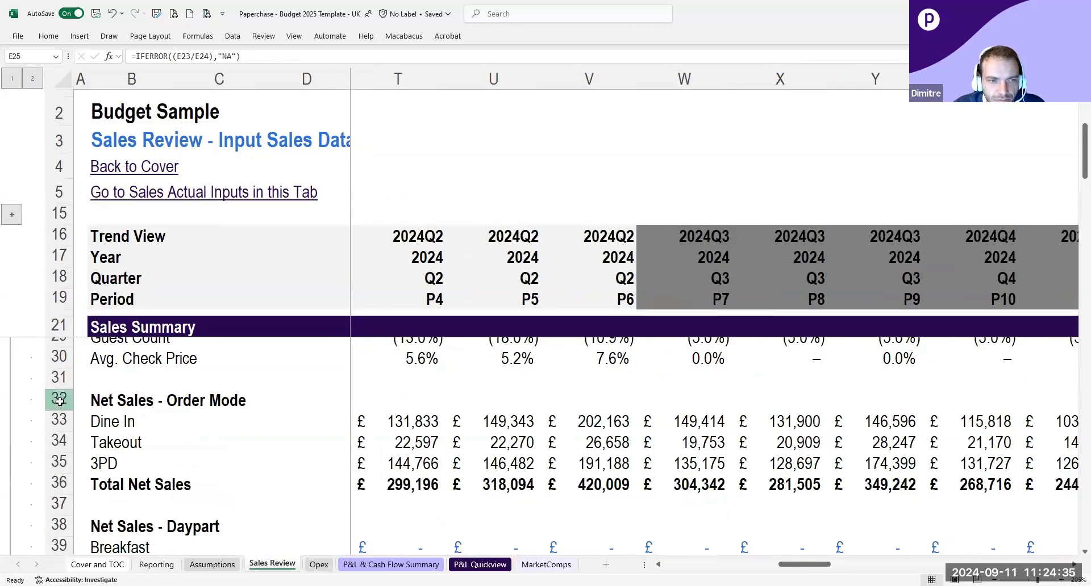
drag(60, 400, 64, 475)
scroll(64, 475, down, 3)
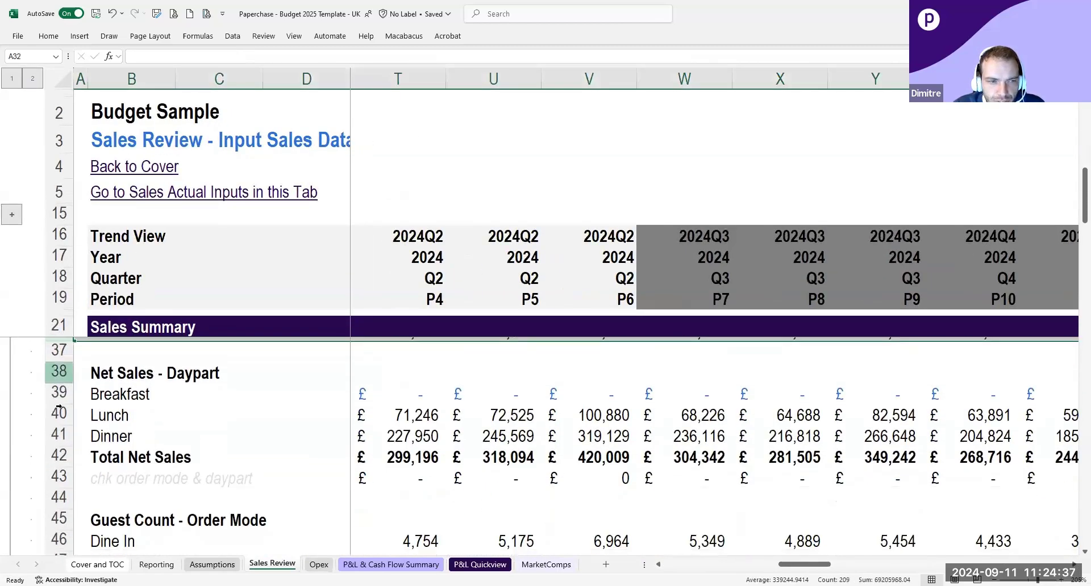
Review the Sales Summary's guest counts by order mode and daypart, their YoY growth and the average weekly figures for the 2024 periods.
scroll(103, 465, down, 3)
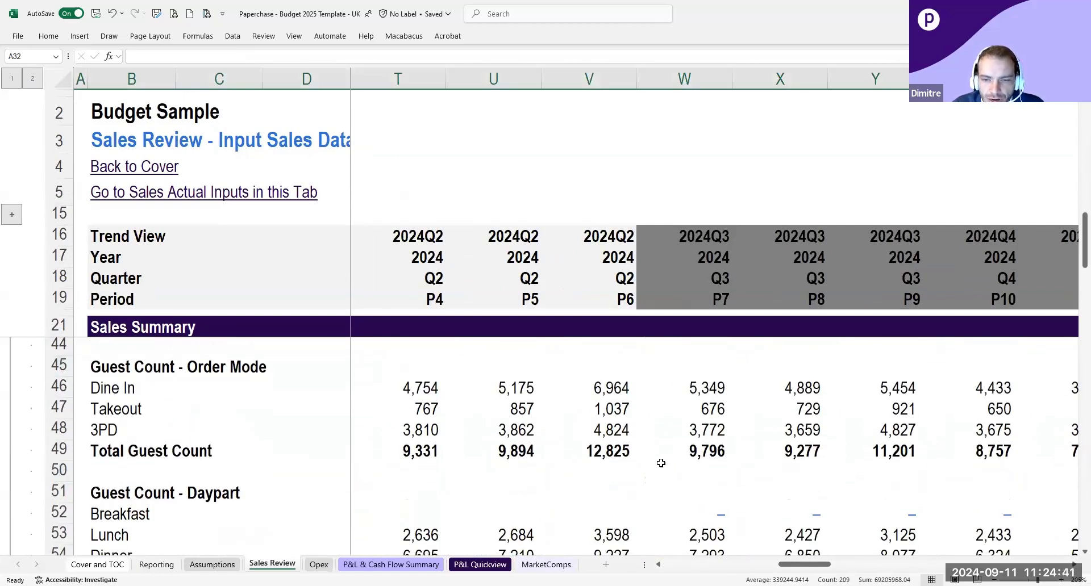
scroll(156, 476, down, 4)
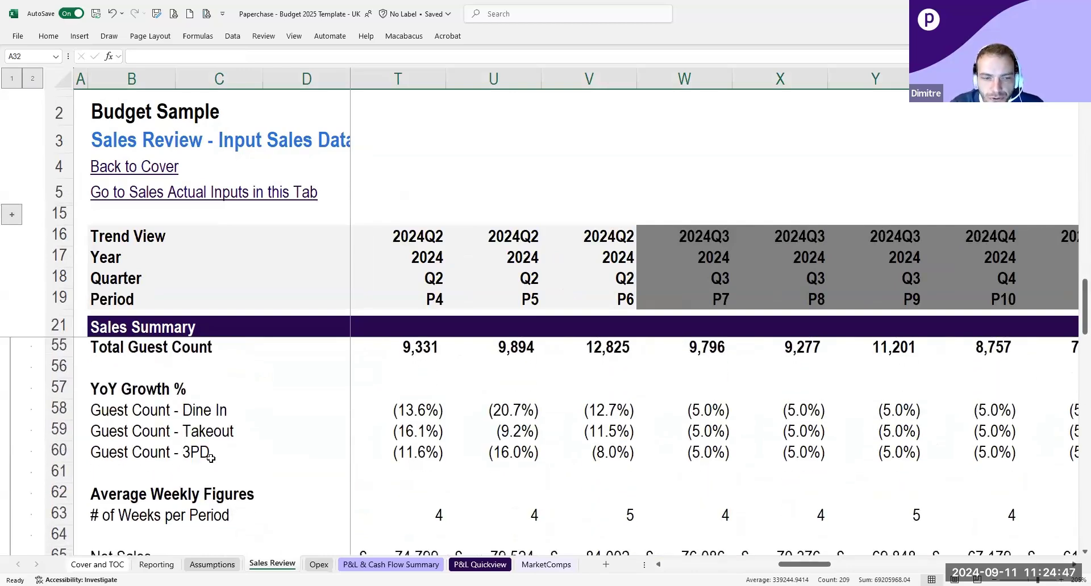
scroll(210, 471, down, 2)
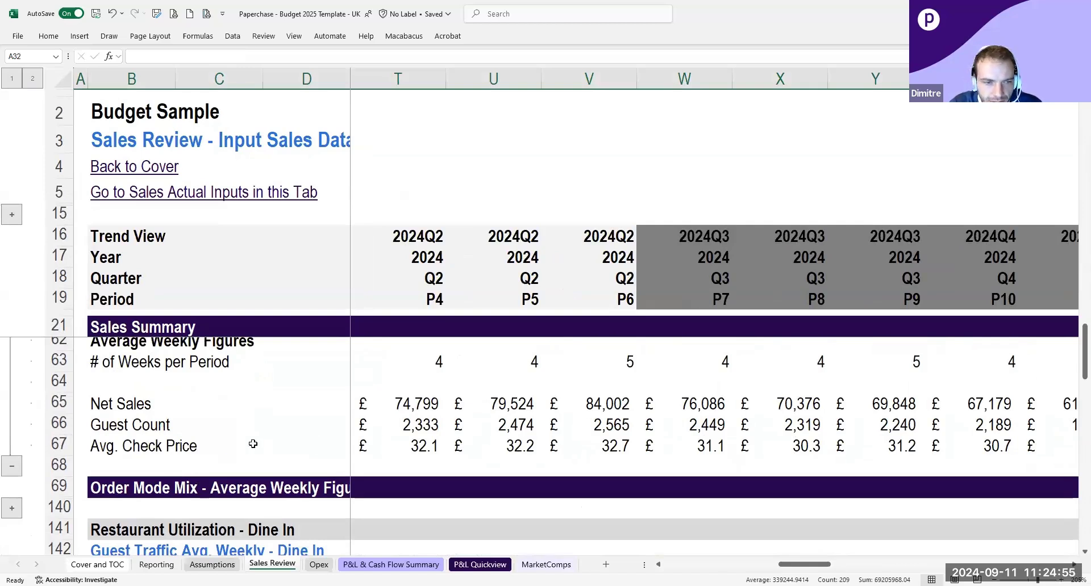
scroll(221, 453, down, 1)
scroll(221, 446, up, 1)
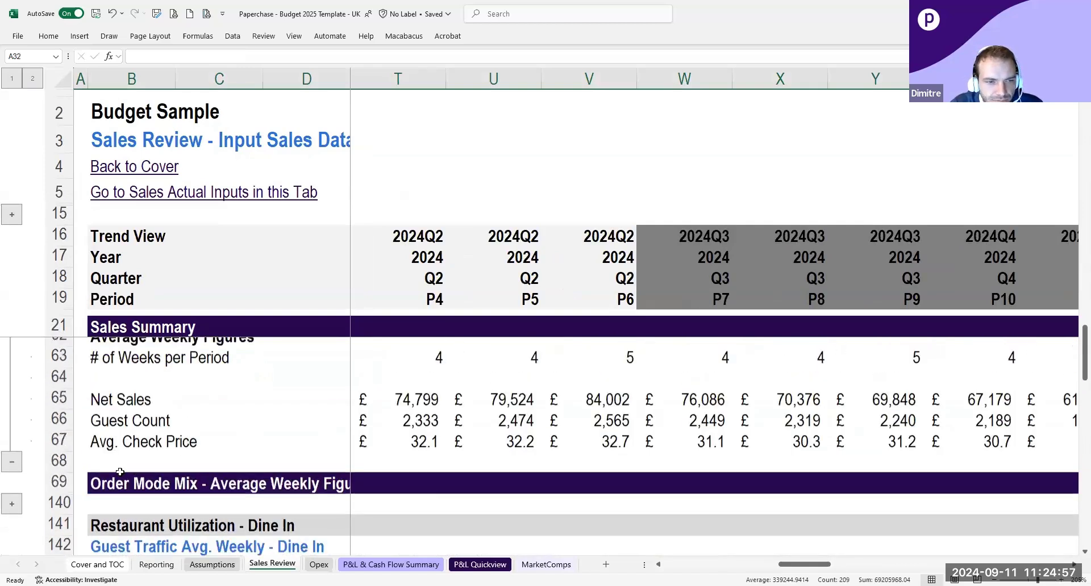
Expand the Order Mode Mix - Average Weekly Figures section and review its check price, guest traffic and net sales breakdowns.
click(11, 508)
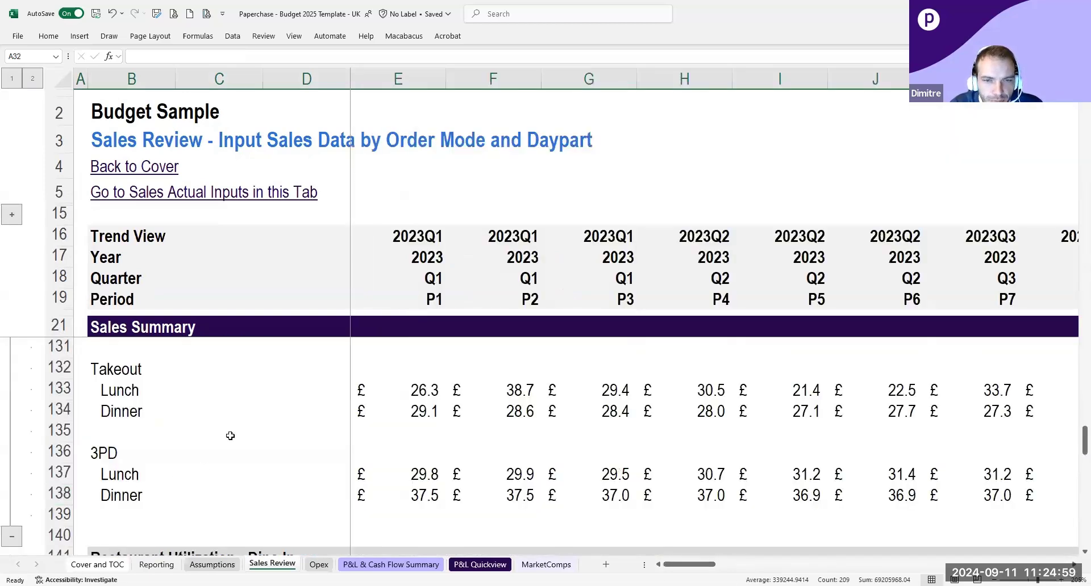
scroll(228, 437, up, 5)
scroll(230, 436, up, 5)
scroll(230, 436, down, 1)
scroll(230, 435, up, 5)
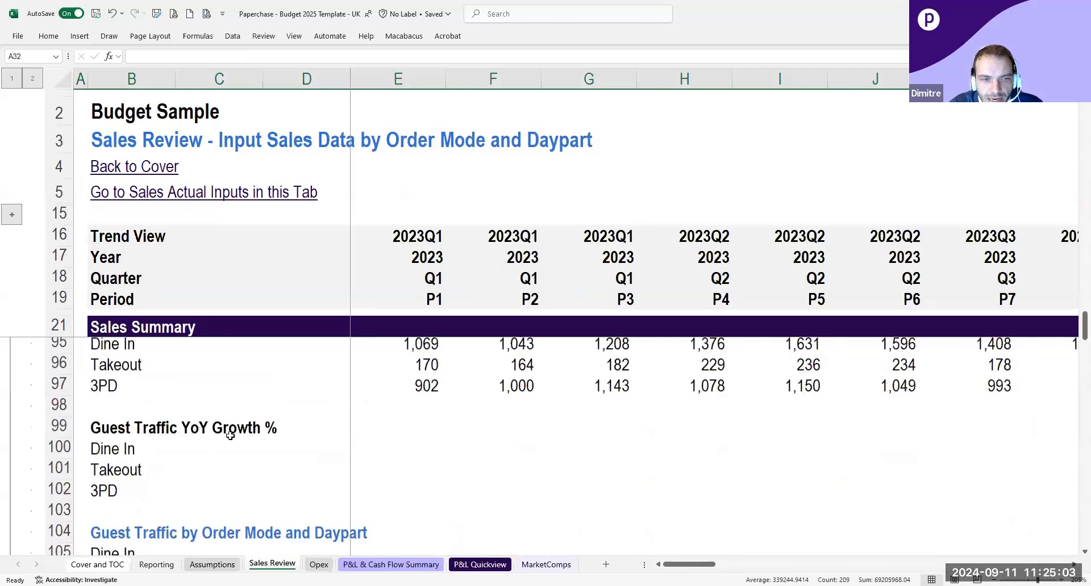
scroll(230, 435, up, 4)
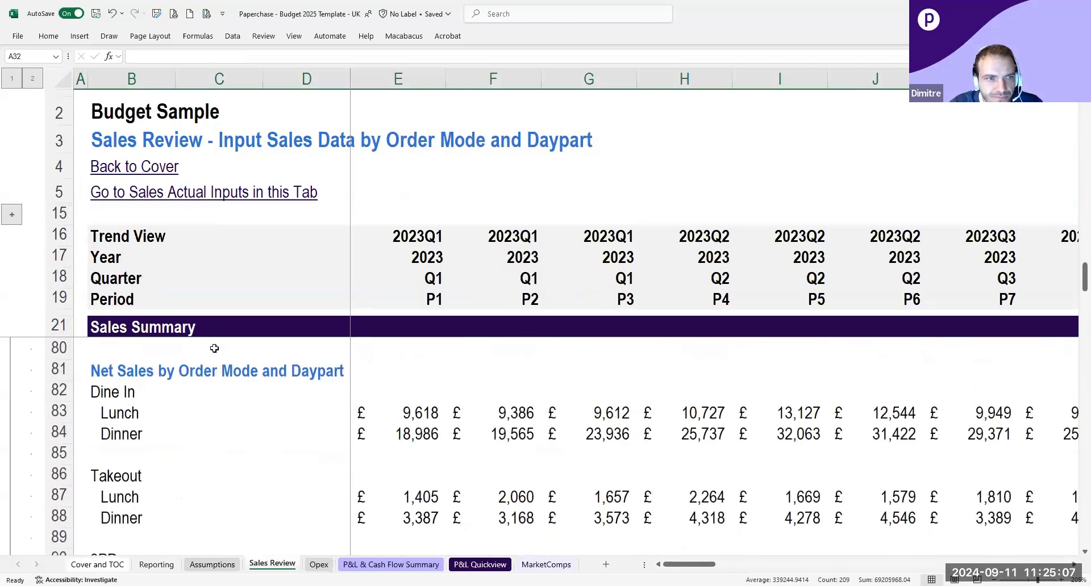
Collapse all row groups and reopen the Sales Summary section at the 2025 budget periods.
click(12, 79)
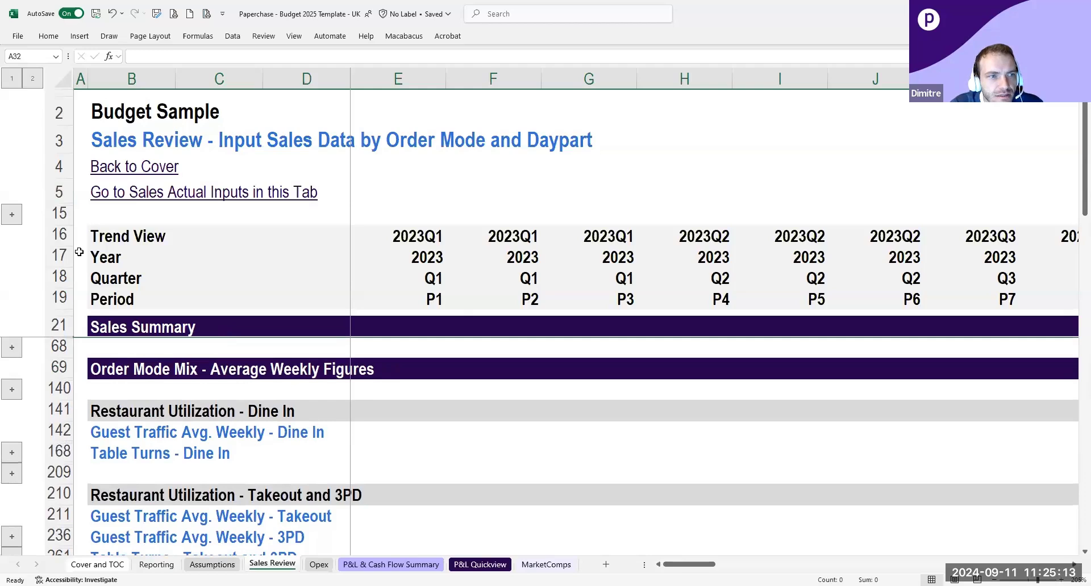
drag(704, 564, 886, 564)
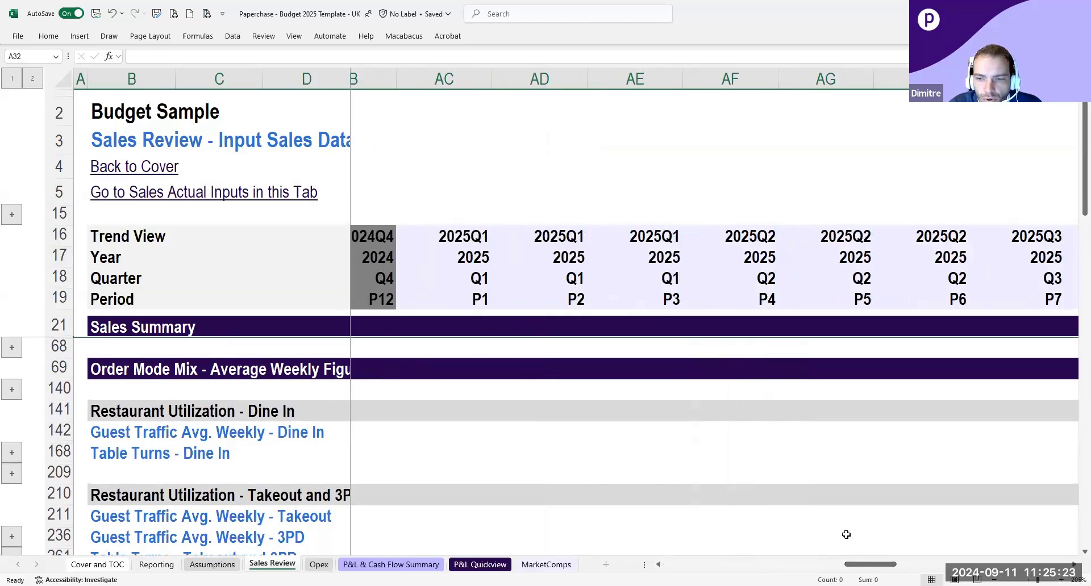
mouse_move(882, 565)
mouse_down()
mouse_move(951, 564)
mouse_move(884, 564)
mouse_up()
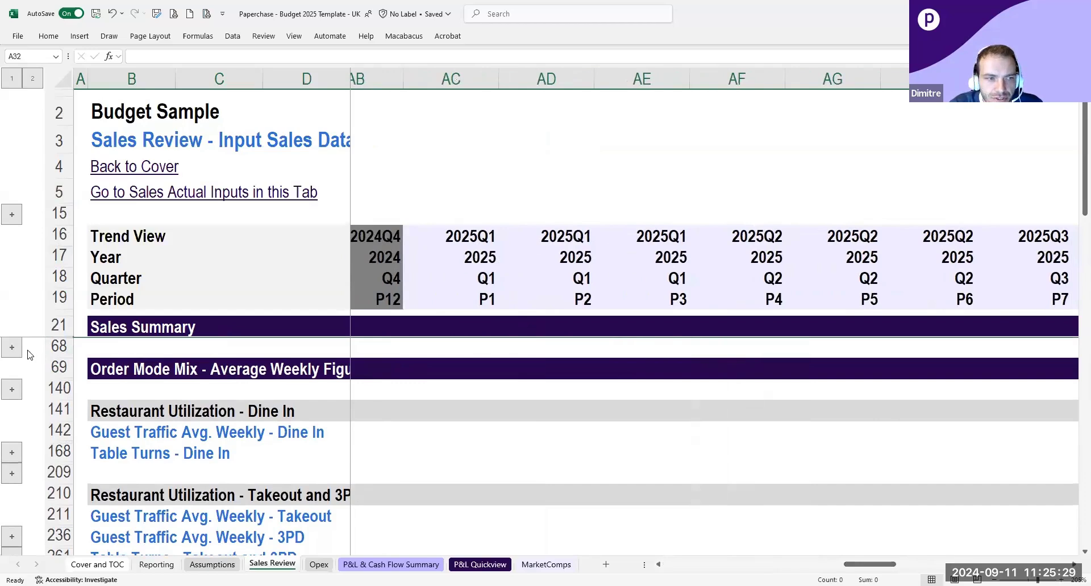
click(12, 347)
drag(711, 564, 890, 567)
scroll(701, 449, up, 5)
scroll(702, 450, up, 8)
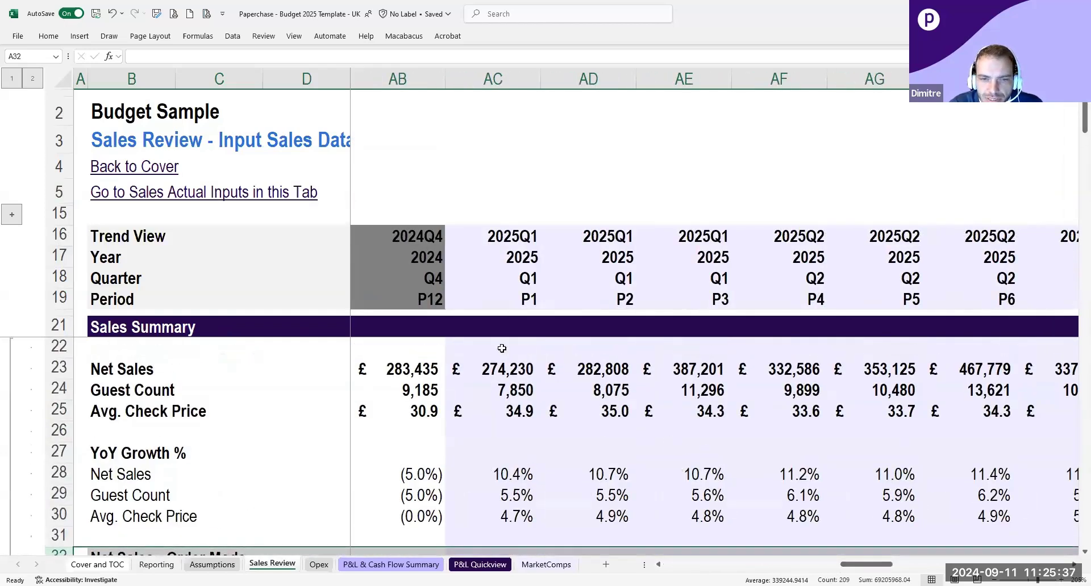
Highlight the YoY Growth % of Net Sales, Guest Count and Avg. Check Price for 2025 P1 to P4 and compare with late 2024.
drag(517, 474, 818, 478)
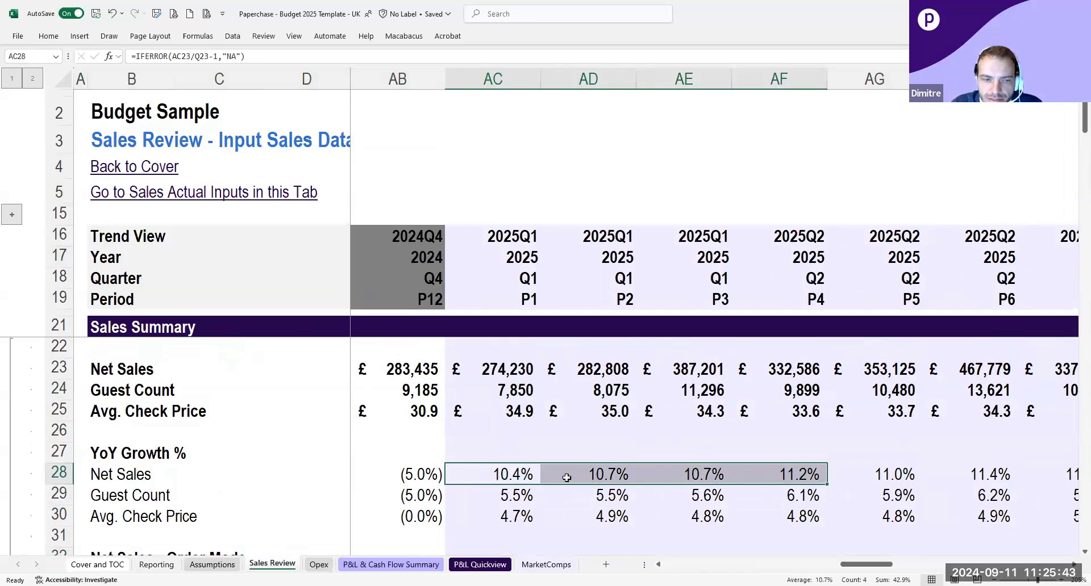
click(536, 500)
drag(536, 499, 817, 500)
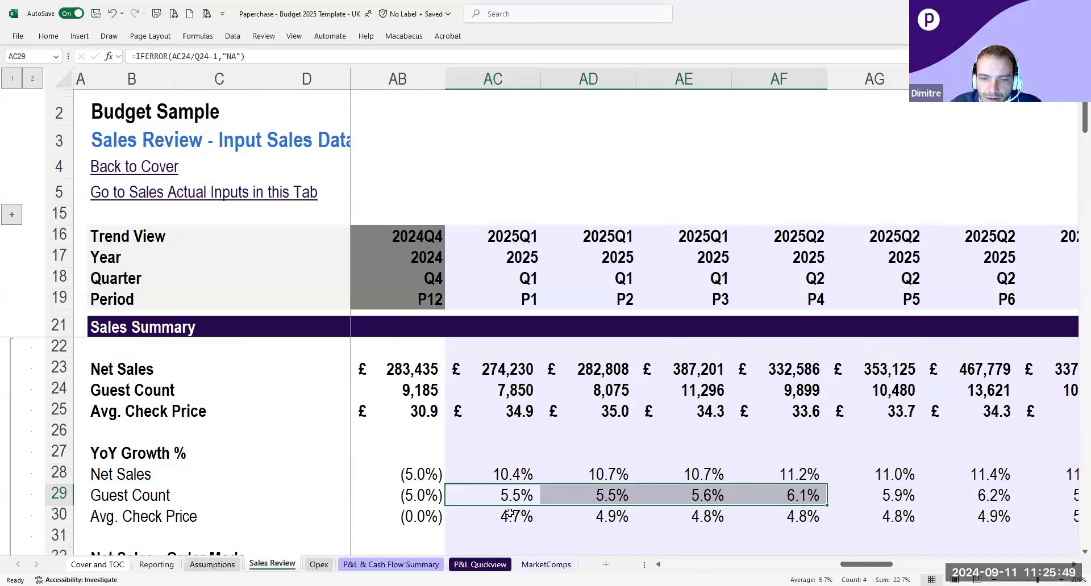
drag(508, 515, 768, 513)
drag(880, 565, 863, 567)
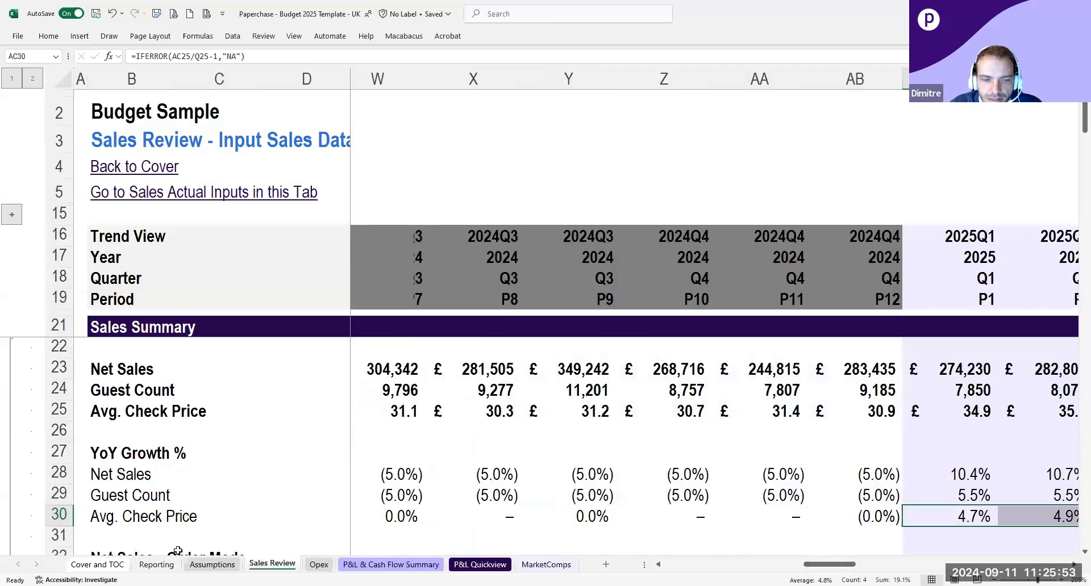
Review the volume growth inputs for lunch, dinner, takeout and third-party delivery on the Assumptions sheet, highlighting the lunch growth cell.
click(213, 565)
drag(268, 375, 275, 425)
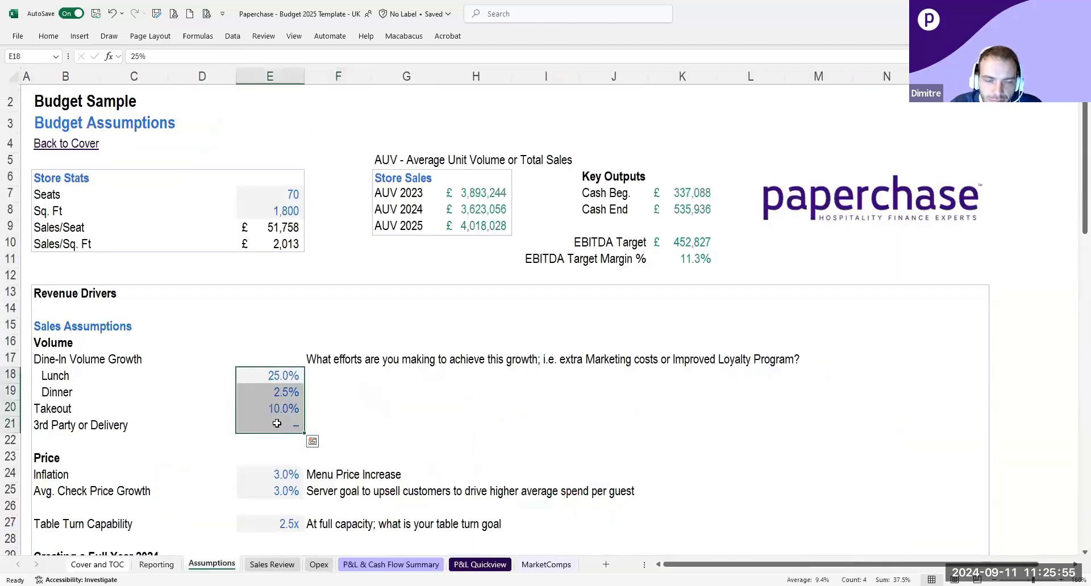
click(337, 374)
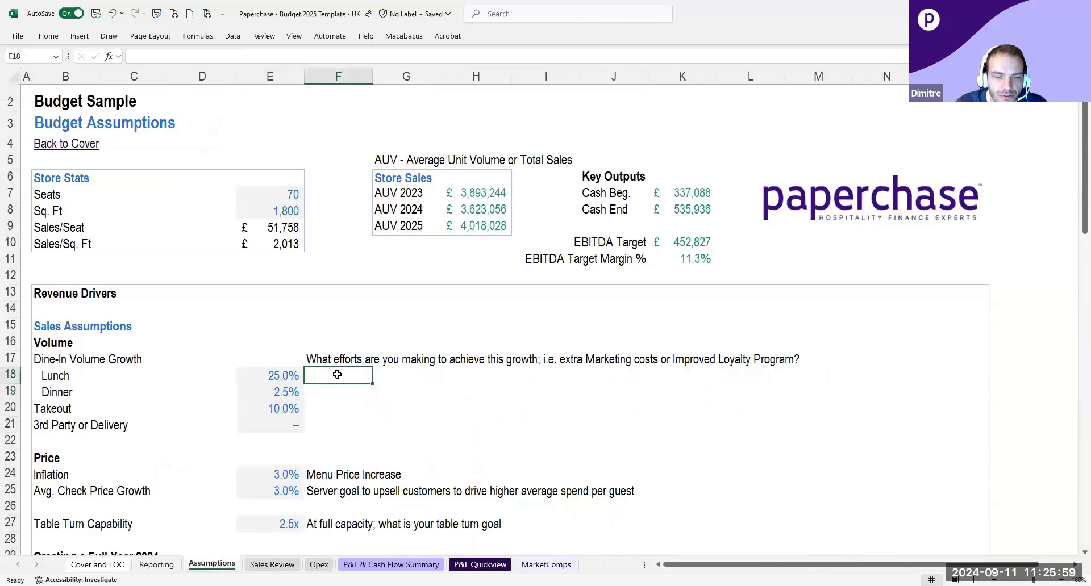
click(287, 369)
click(343, 376)
click(283, 379)
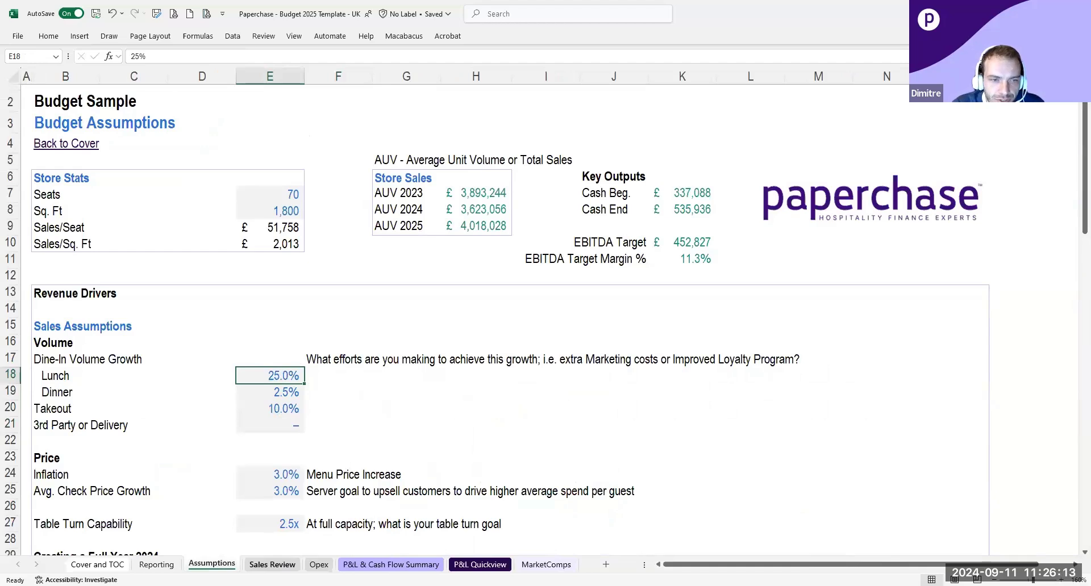
Return to the Sales Review sheet and review the 2025 periods' net sales by order mode and guest count growth.
click(273, 565)
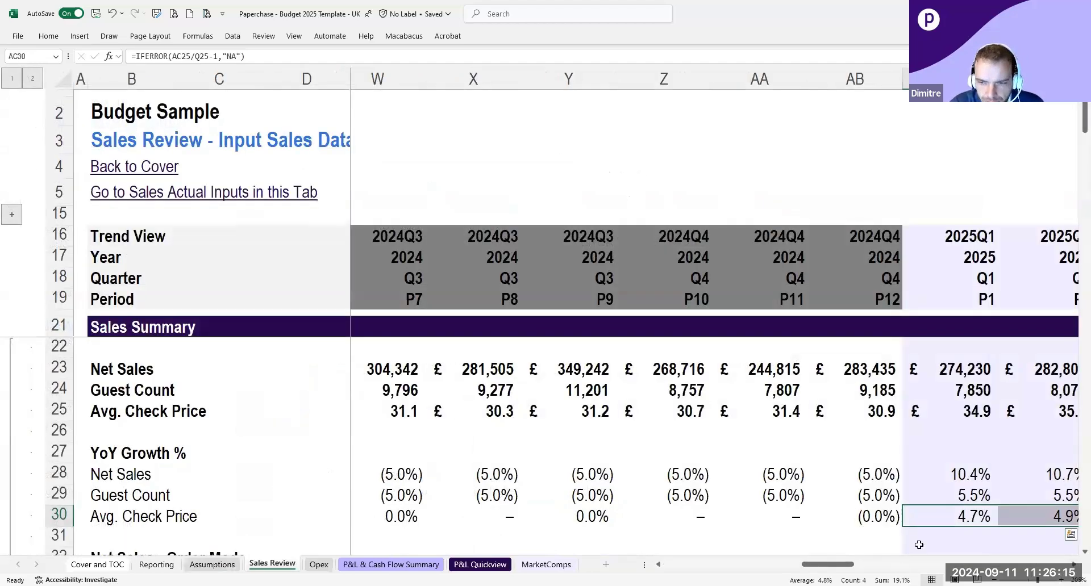
drag(827, 564, 872, 565)
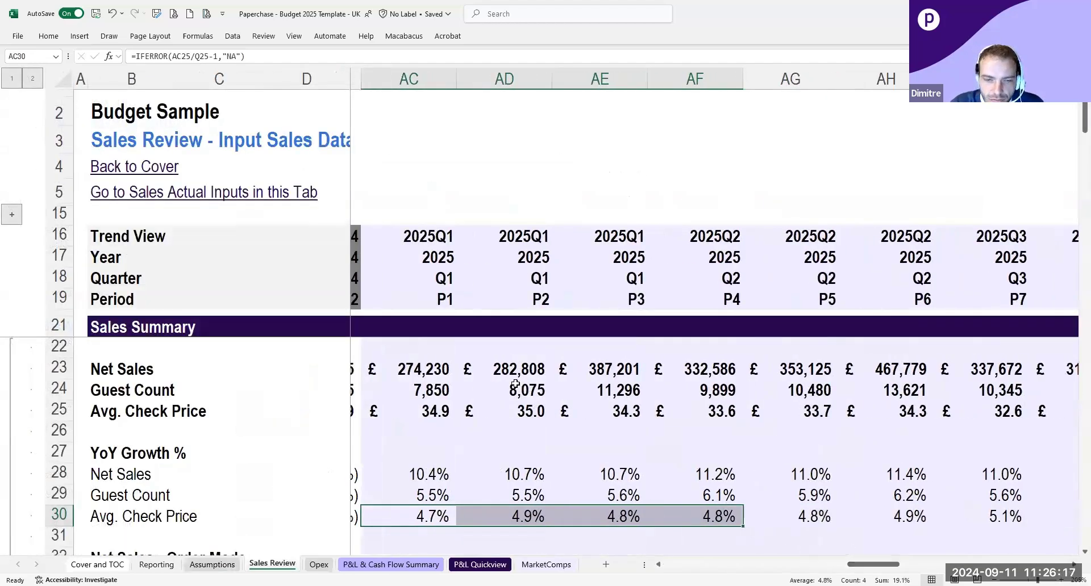
scroll(642, 455, down, 7)
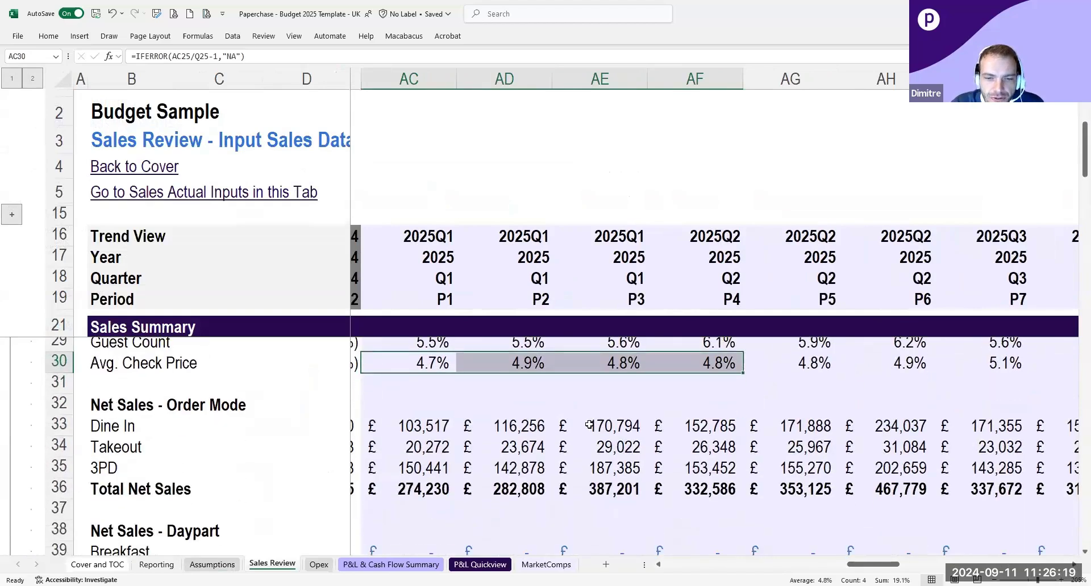
scroll(591, 426, down, 4)
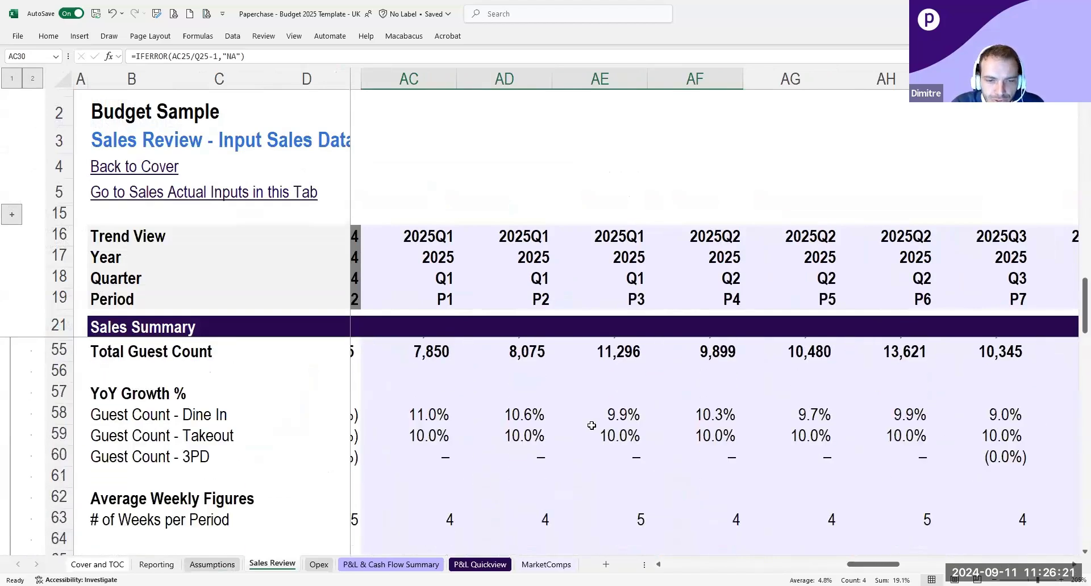
scroll(604, 411, down, 4)
scroll(604, 411, up, 6)
scroll(604, 410, up, 9)
Highlight the 2023, 2024 and 2025 annual headings and review the yearly Sales Summary totals.
drag(873, 564, 964, 564)
drag(560, 277, 738, 279)
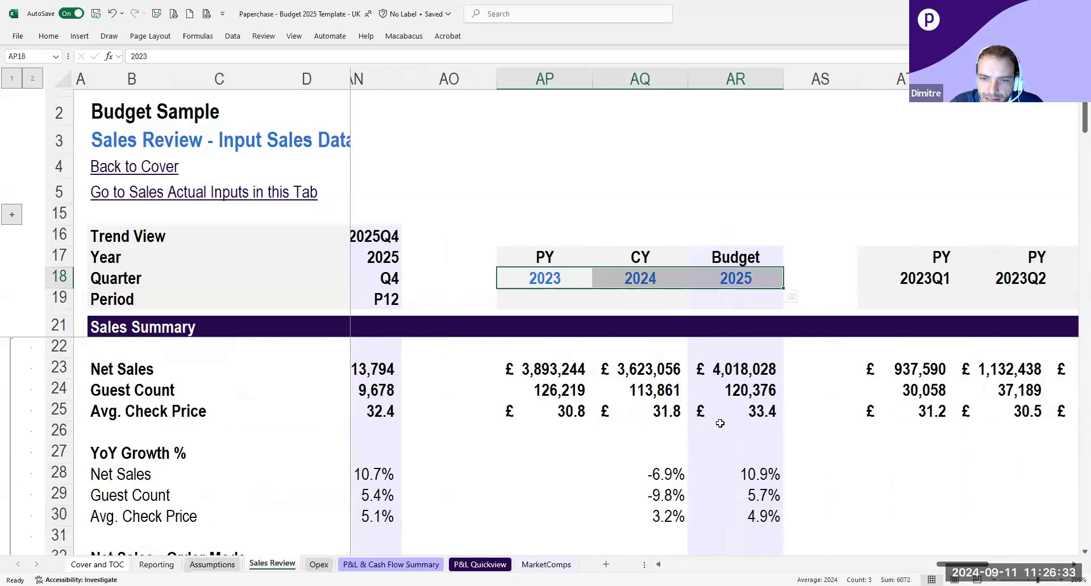
click(691, 439)
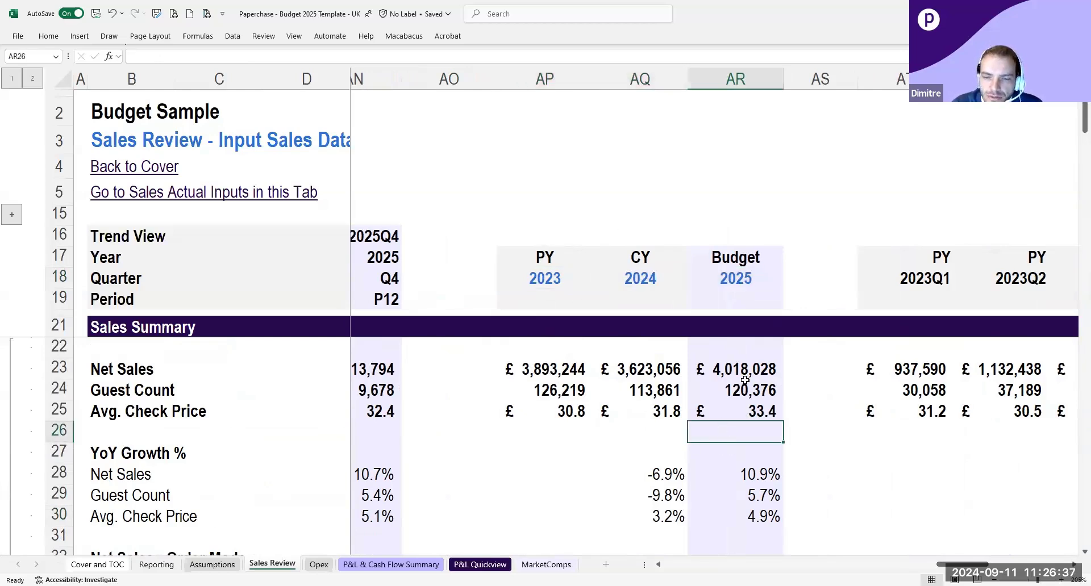
Compare the annual net sales and guest counts by order mode and daypart, plus the average weekly figures, across 2023, 2024 and 2025.
scroll(737, 387, down, 4)
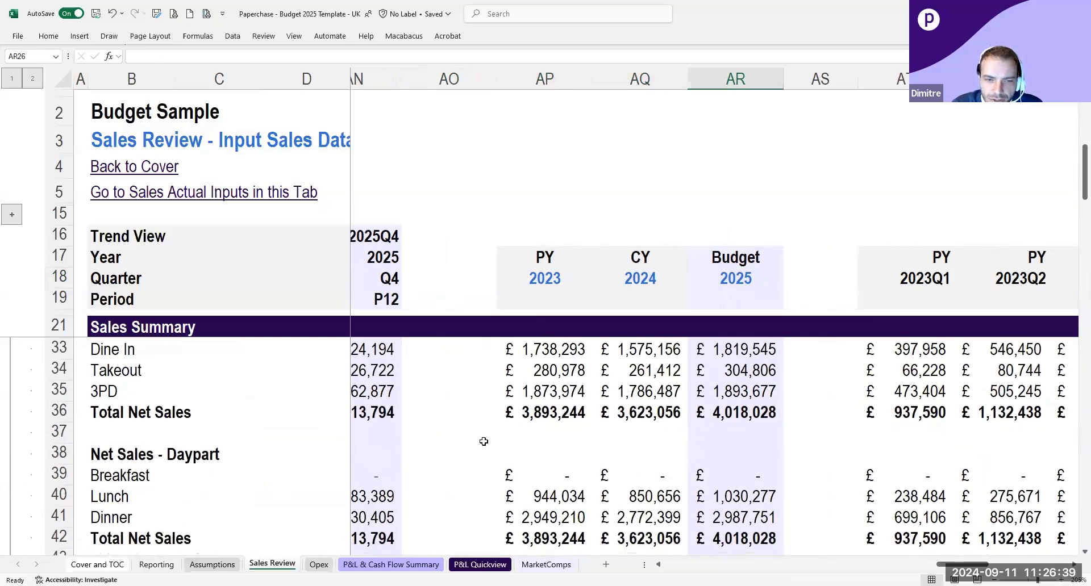
scroll(568, 460, down, 2)
scroll(595, 464, down, 2)
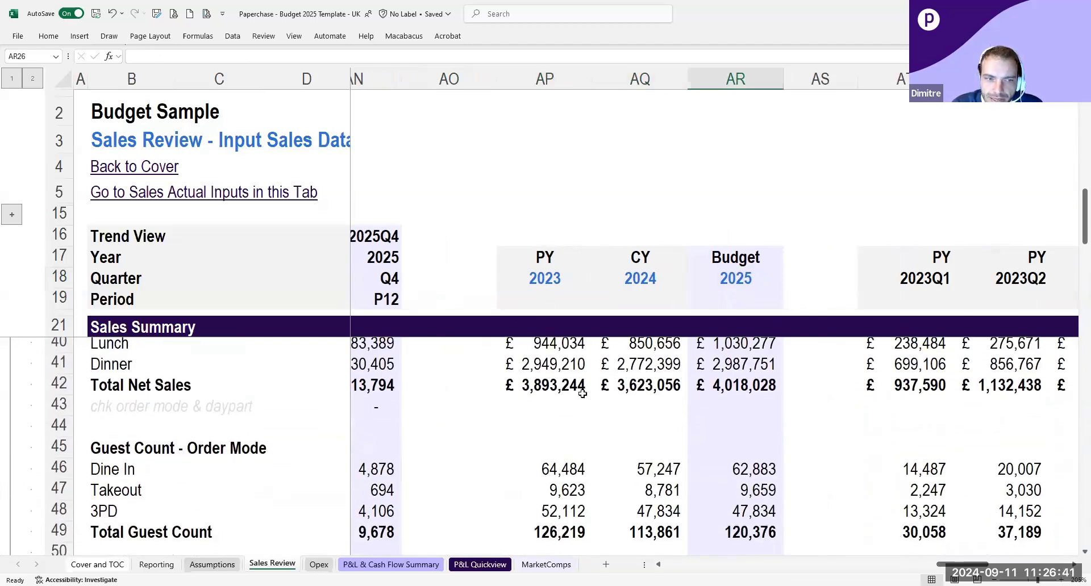
scroll(587, 403, down, 2)
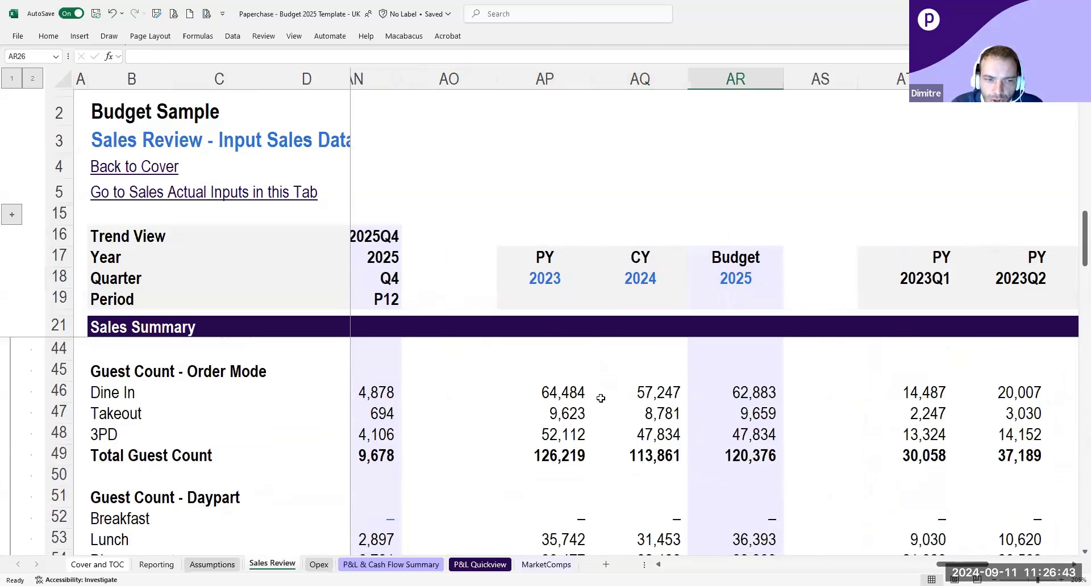
scroll(600, 398, down, 3)
drag(556, 362, 720, 436)
click(648, 446)
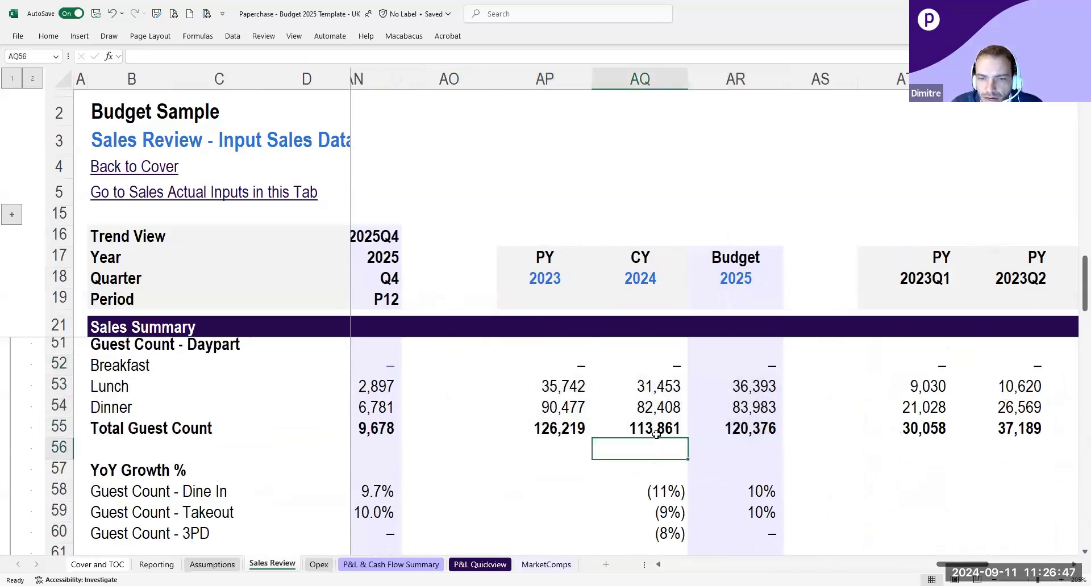
scroll(666, 427, down, 4)
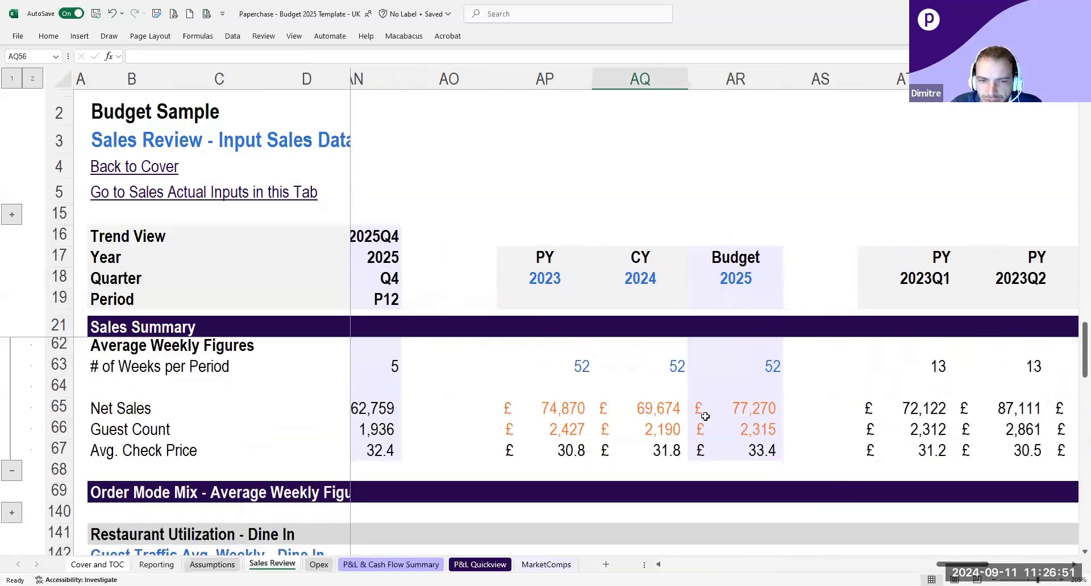
Review the quarterly Sales Summary columns through 2025Q4, covering average weekly figures, headline totals and YoY growth.
drag(946, 564, 1012, 565)
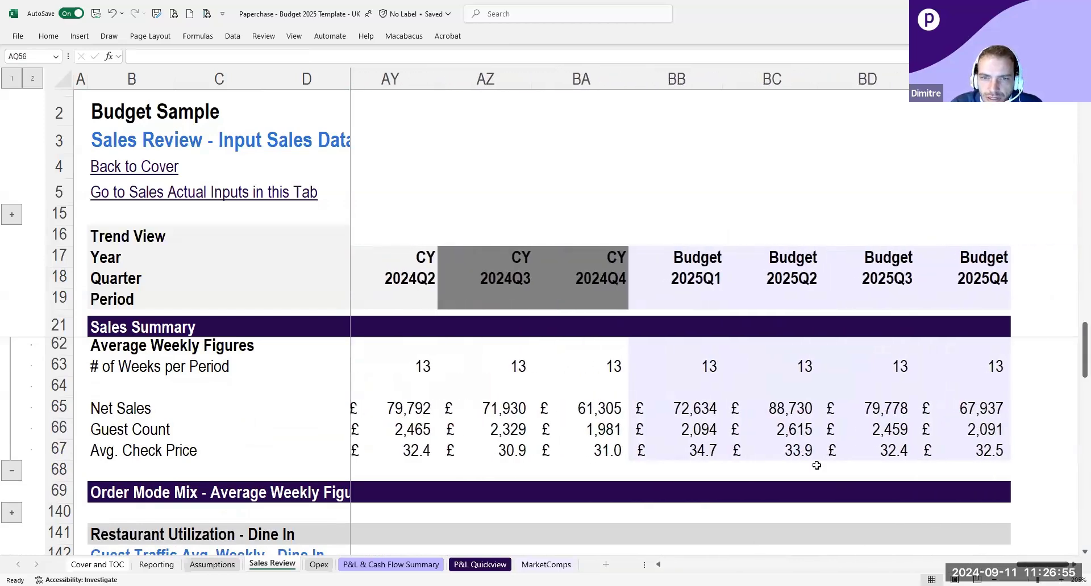
scroll(816, 466, up, 6)
scroll(817, 465, up, 8)
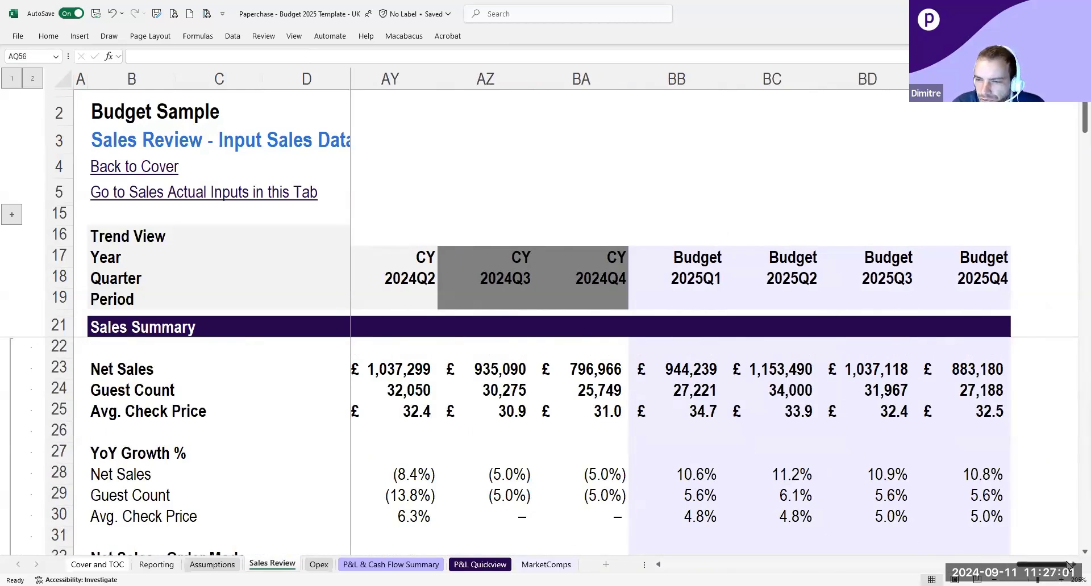
drag(1067, 565, 1073, 566)
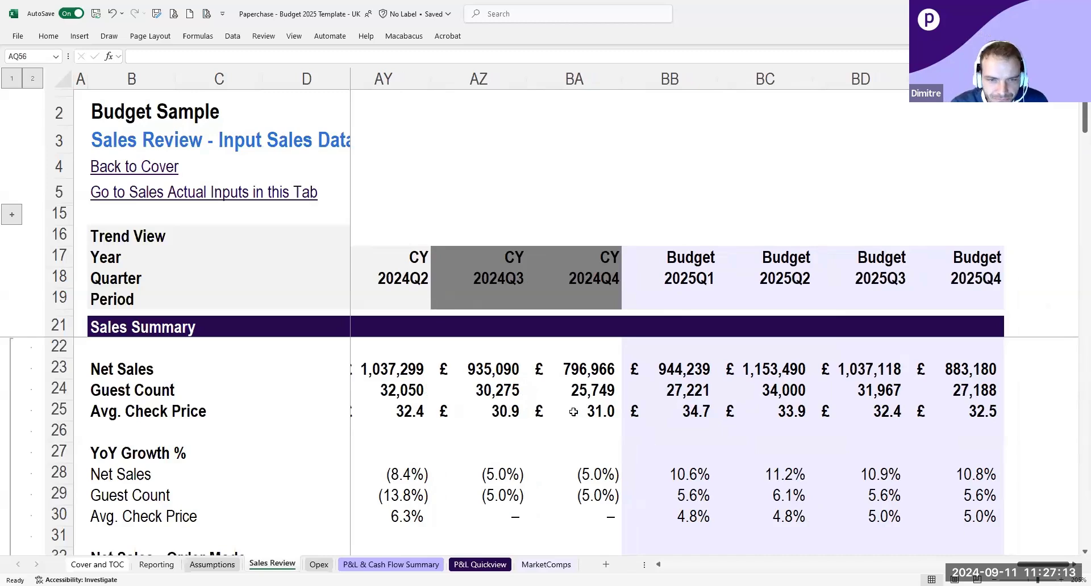
Collapse all row groups and open the Guest Traffic Avg. Weekly - Dine In actual inputs for the 2023 periods.
drag(1043, 565, 690, 564)
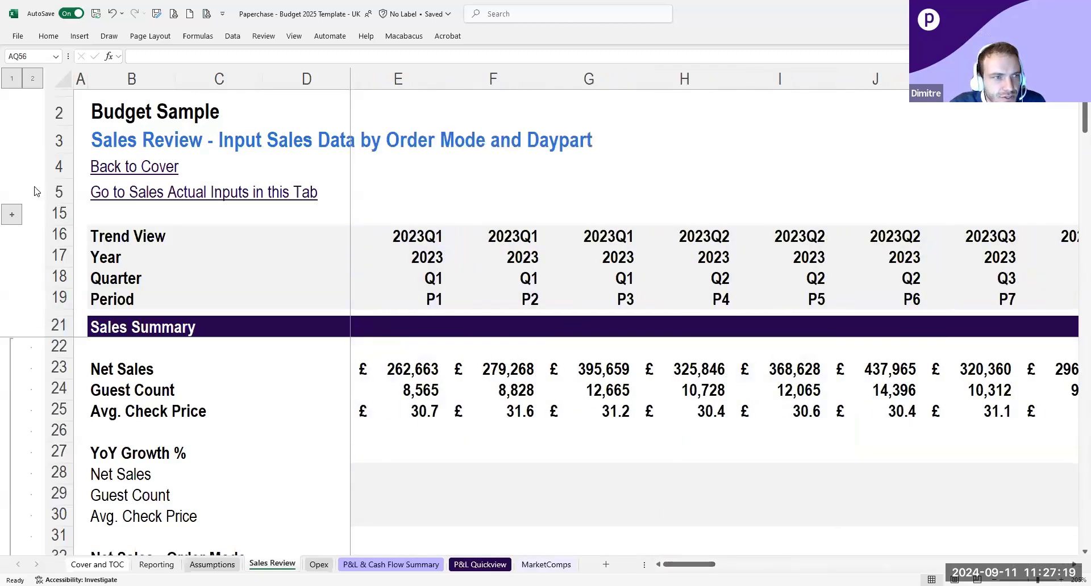
click(11, 80)
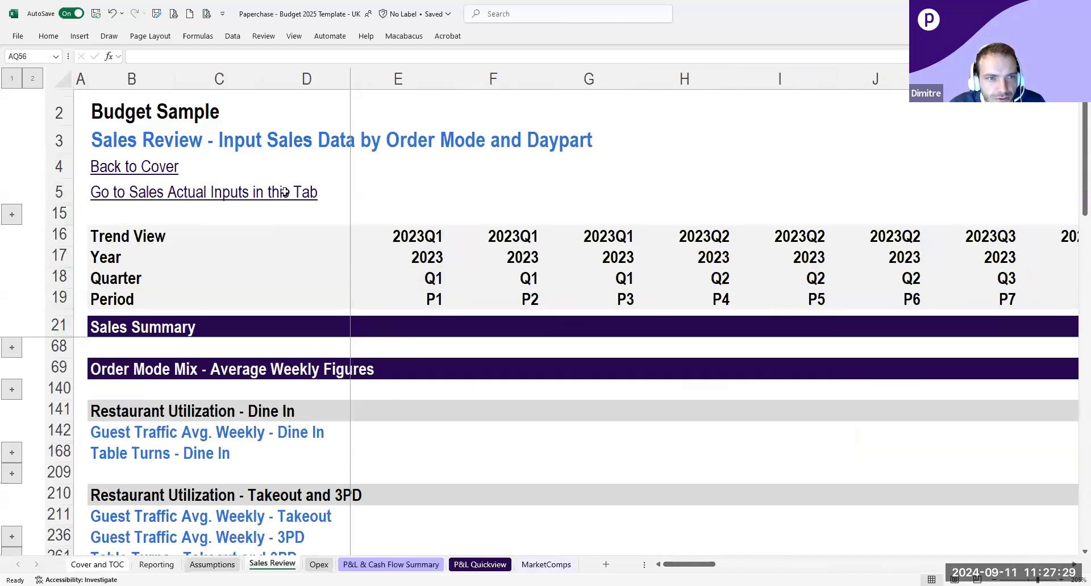
click(120, 197)
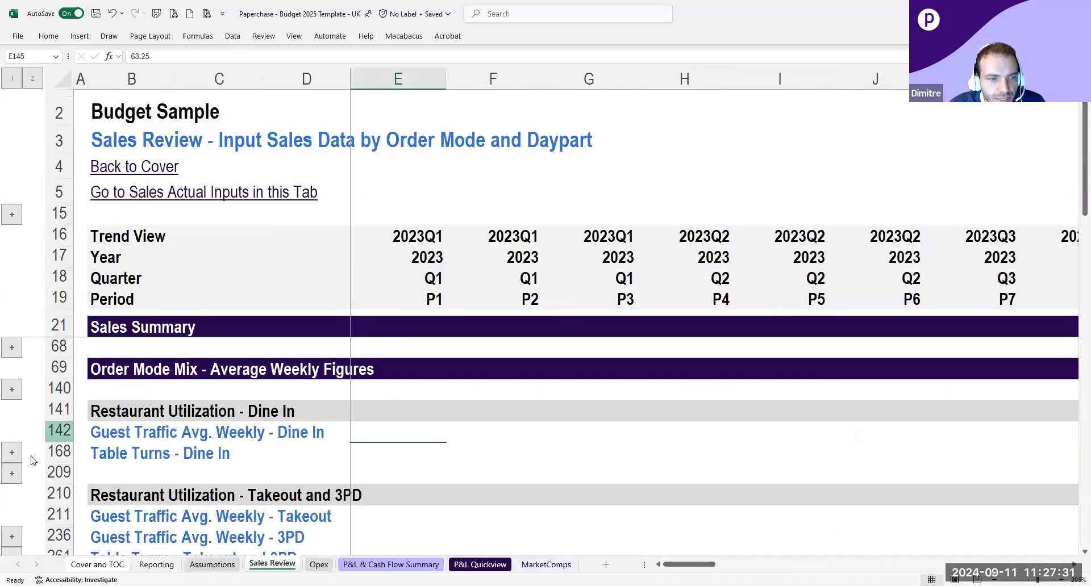
click(12, 450)
scroll(273, 436, down, 7)
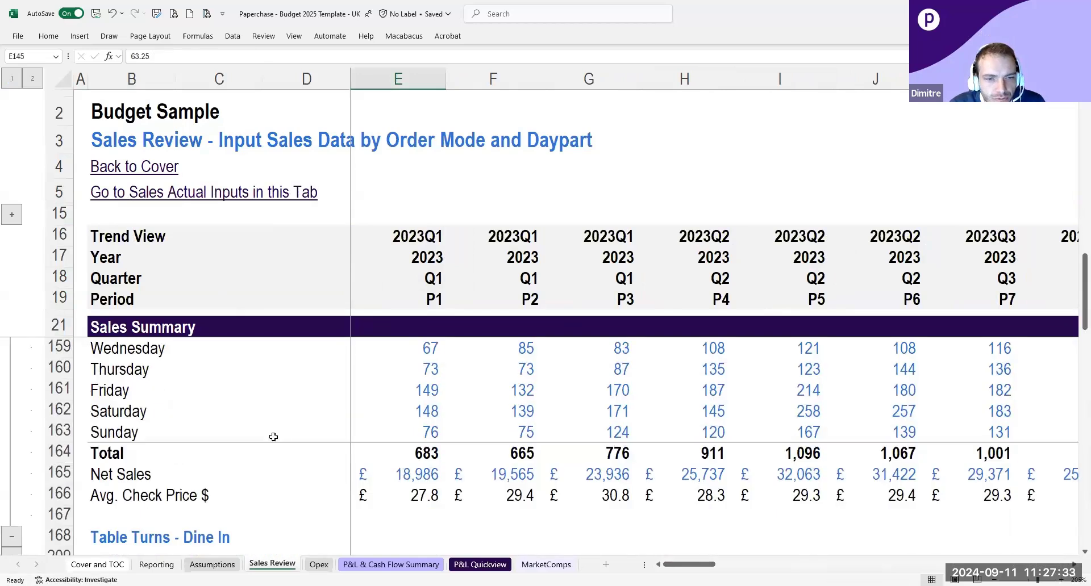
Leave the dine-in guest traffic inputs and return to the Cover Page with its table of contents.
scroll(347, 439, up, 7)
scroll(393, 422, down, 1)
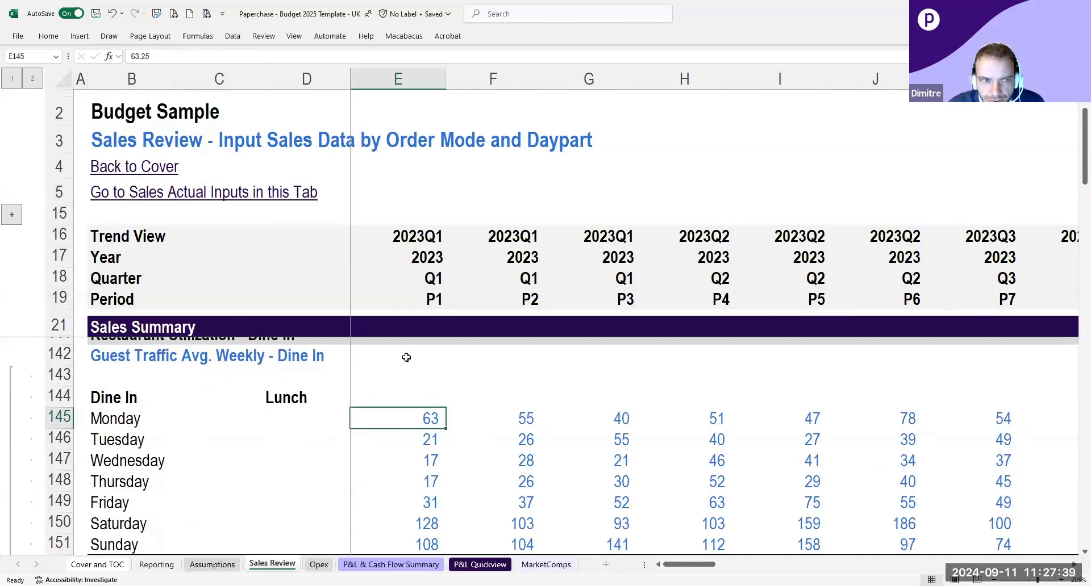
click(124, 169)
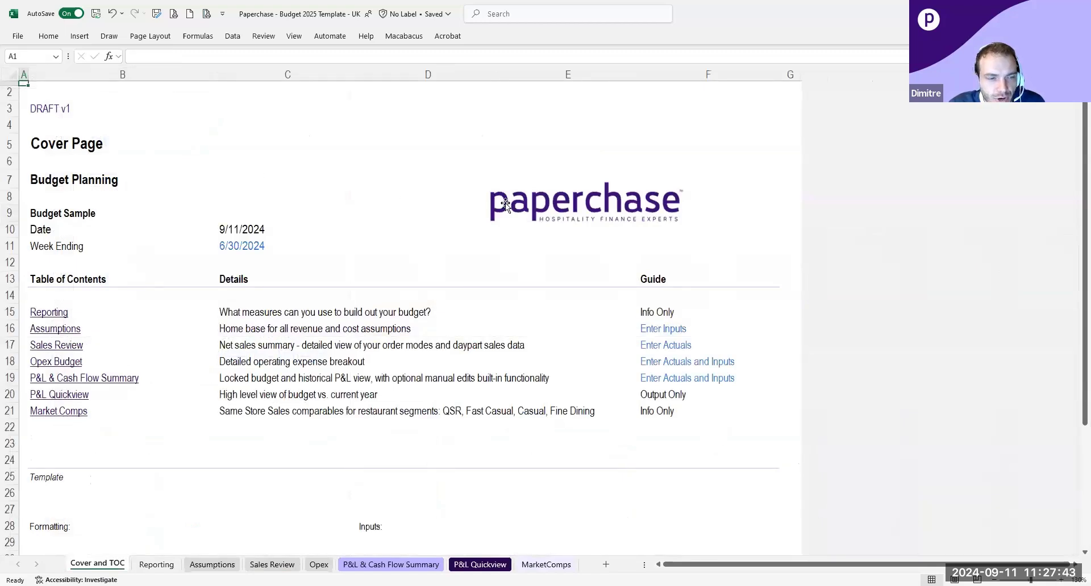
click(249, 189)
ctrl+scroll(247, 188, up, 3)
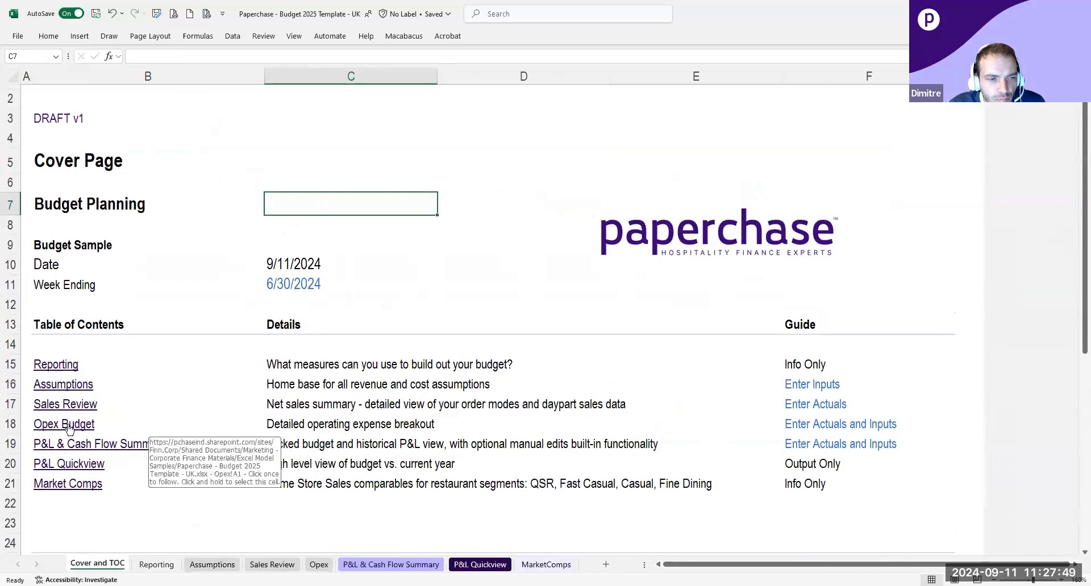
Open the Opex Budget sheet from the table of contents to view Operating Expenses - Detailed View.
click(68, 429)
click(333, 171)
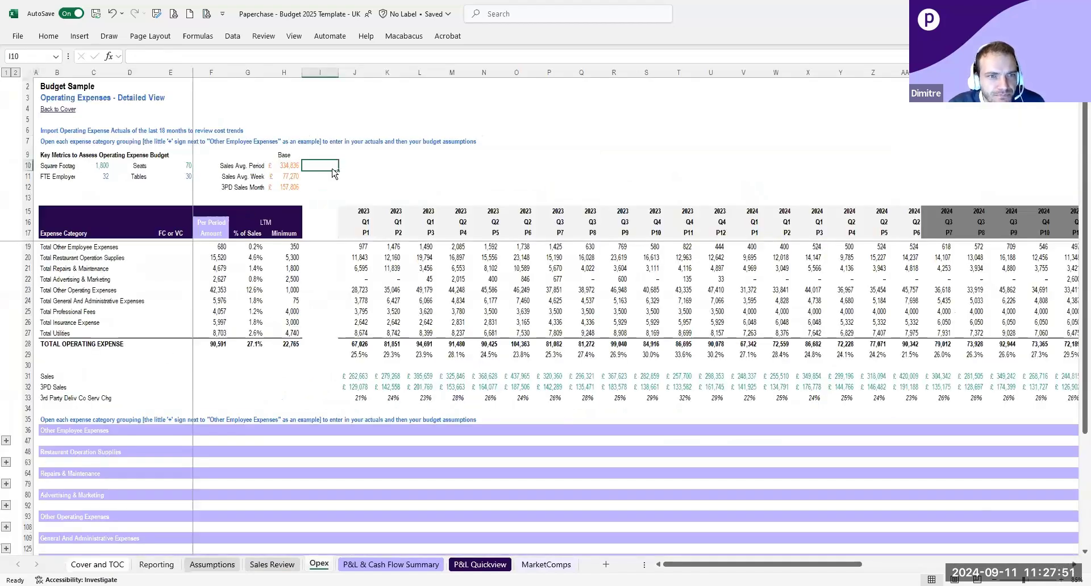
ctrl+scroll(172, 148, up, 1)
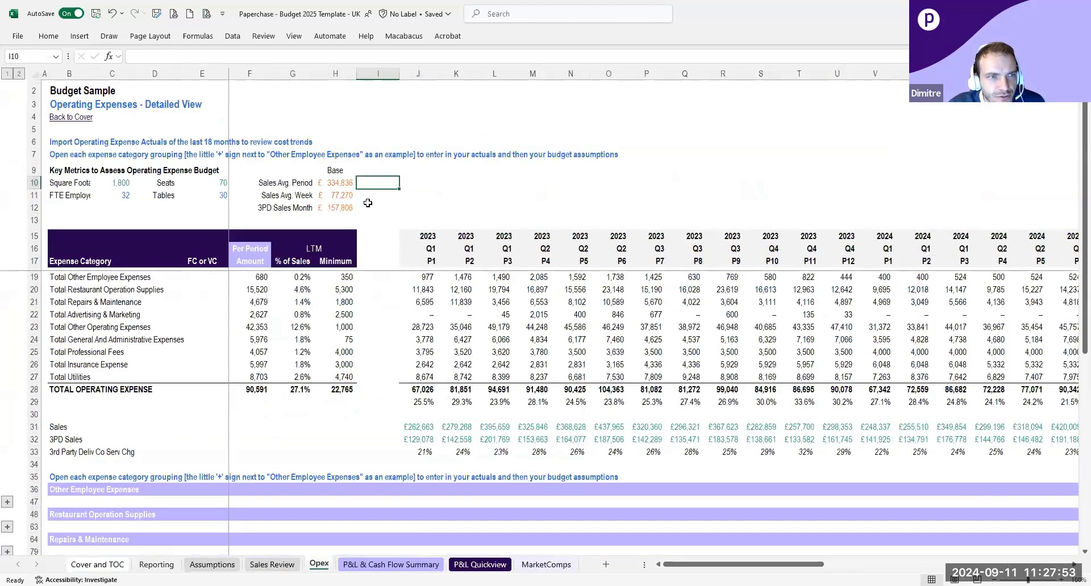
ctrl+scroll(367, 203, up, 3)
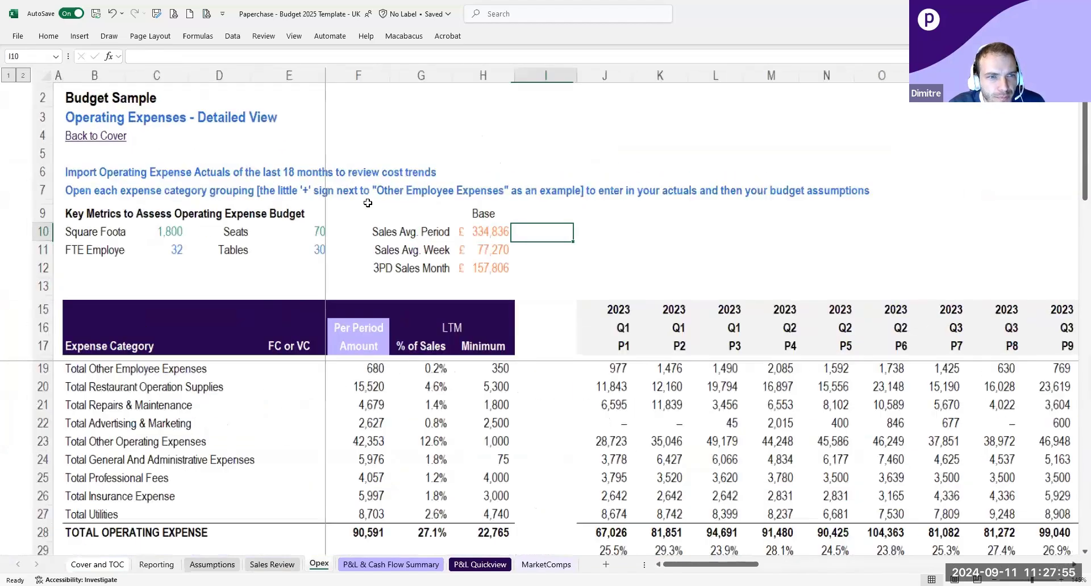
ctrl+scroll(368, 203, up, 3)
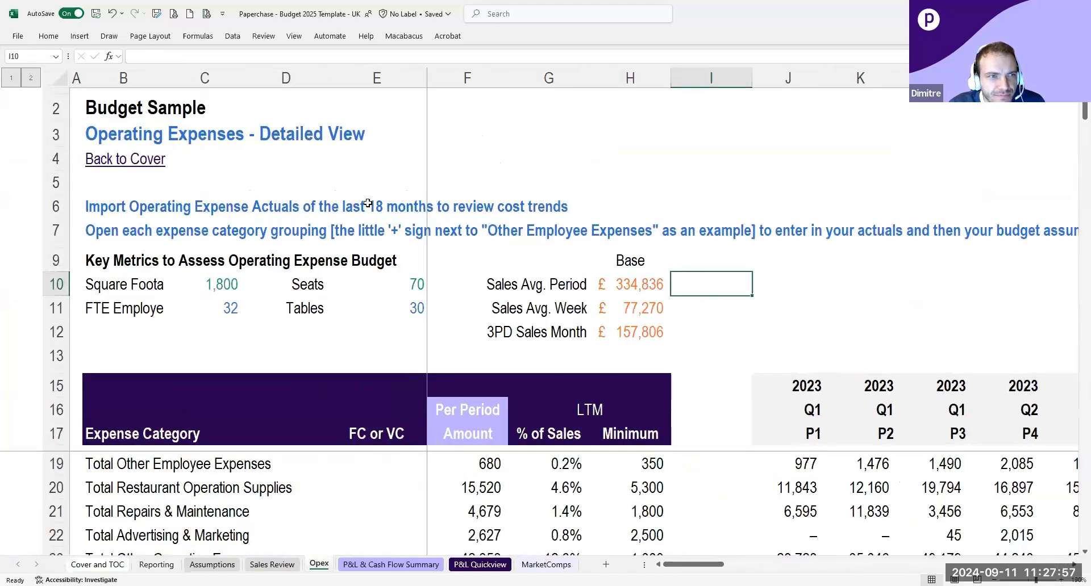
ctrl+scroll(367, 205, up, 1)
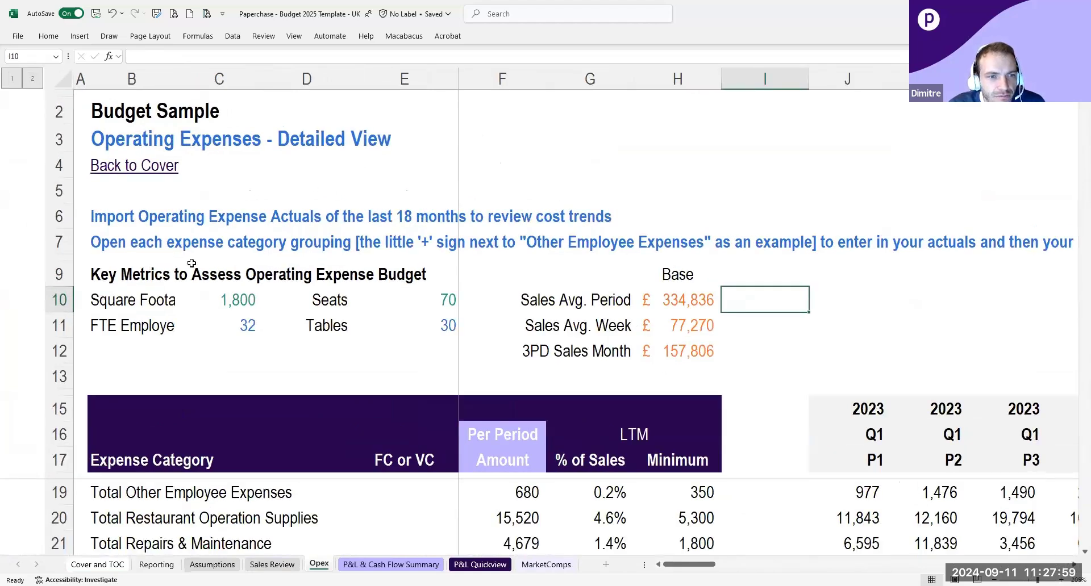
Highlight the square footage, seats, FTE employees and tables metrics, plus the base average period, average week and 3PD sales block.
click(357, 359)
drag(140, 305, 239, 301)
drag(346, 301, 417, 300)
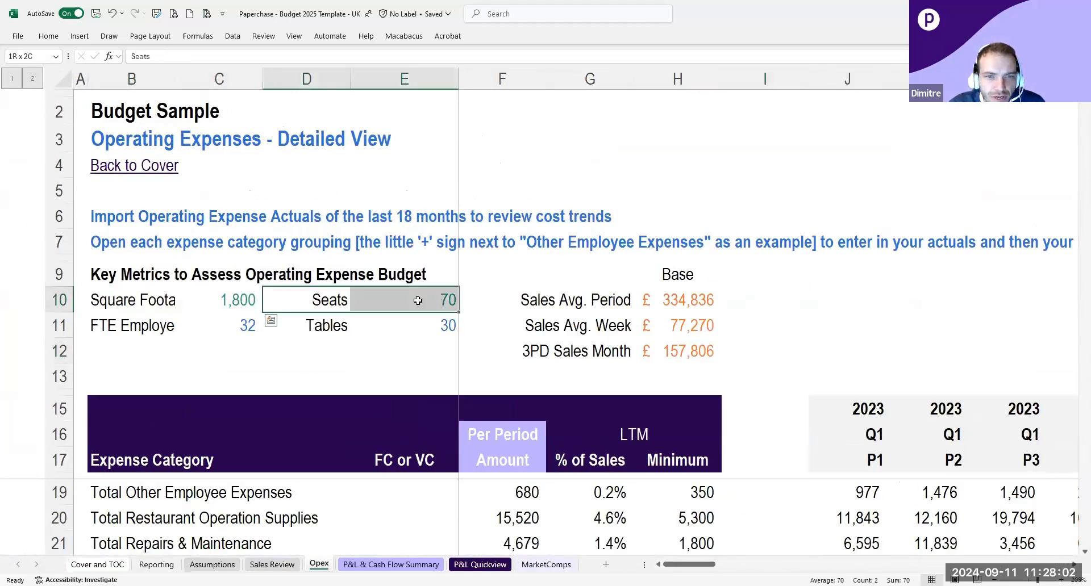
click(370, 357)
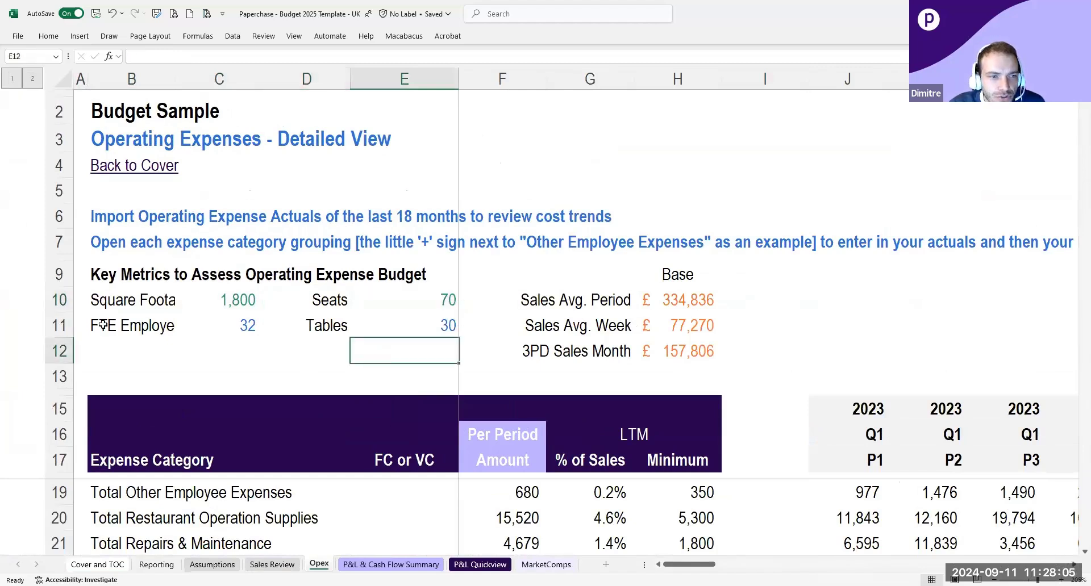
drag(104, 325, 222, 326)
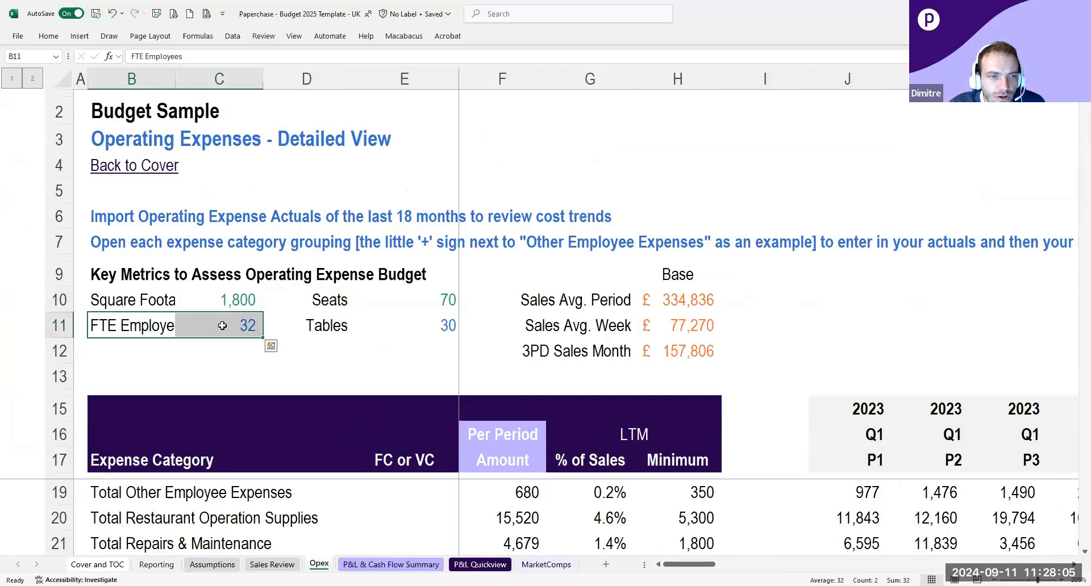
click(387, 346)
drag(330, 323, 475, 324)
click(341, 348)
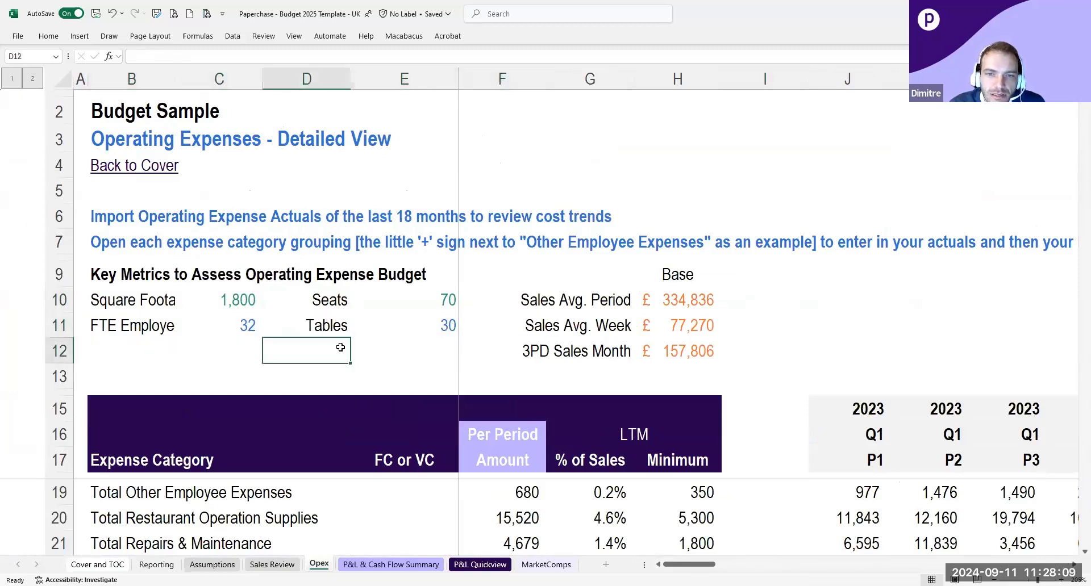
drag(555, 273, 696, 355)
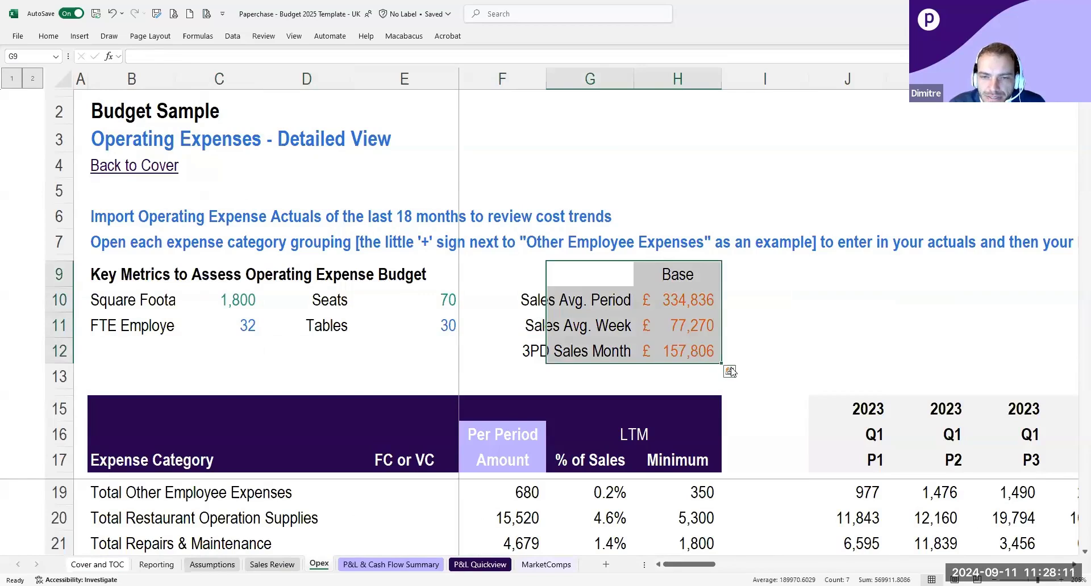
click(763, 322)
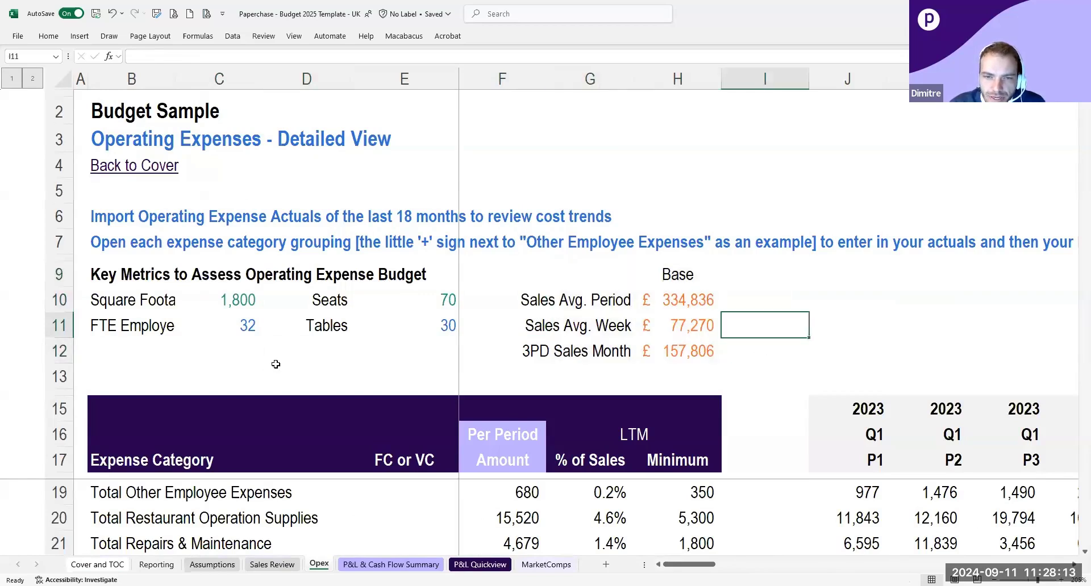
Examine the expense category summary down to Total Operating Expense, including per period amounts, LTM % of sales and minimums.
scroll(272, 354, down, 1)
scroll(263, 364, up, 1)
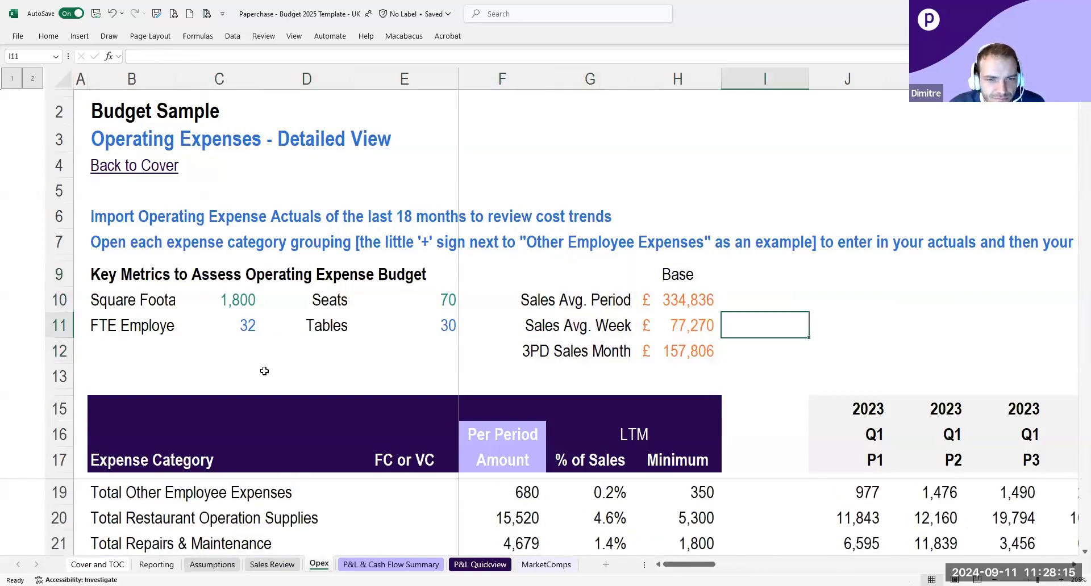
scroll(272, 381, down, 1)
scroll(280, 391, down, 2)
scroll(281, 409, down, 2)
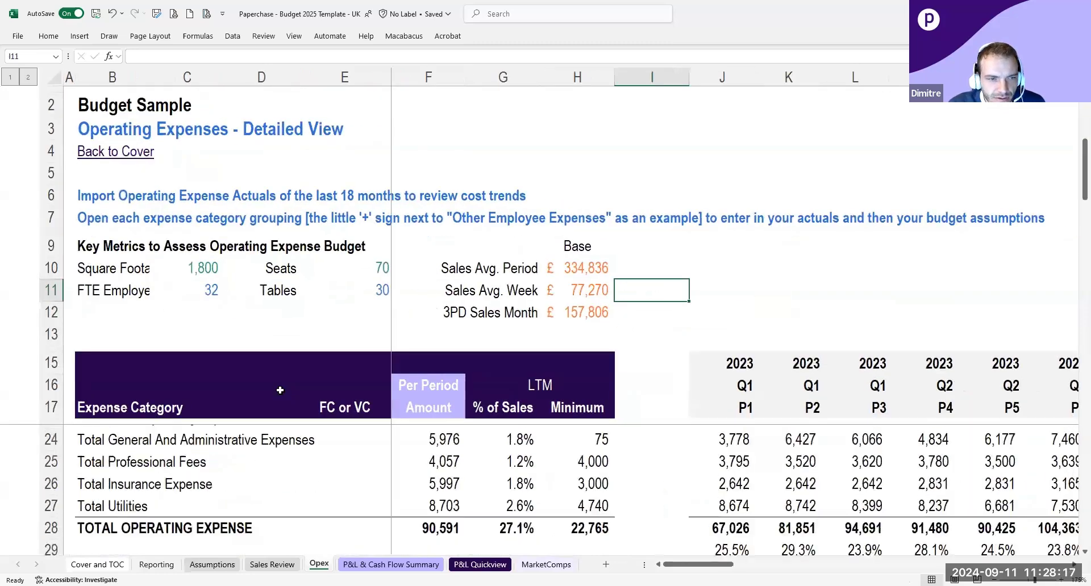
scroll(284, 431, up, 2)
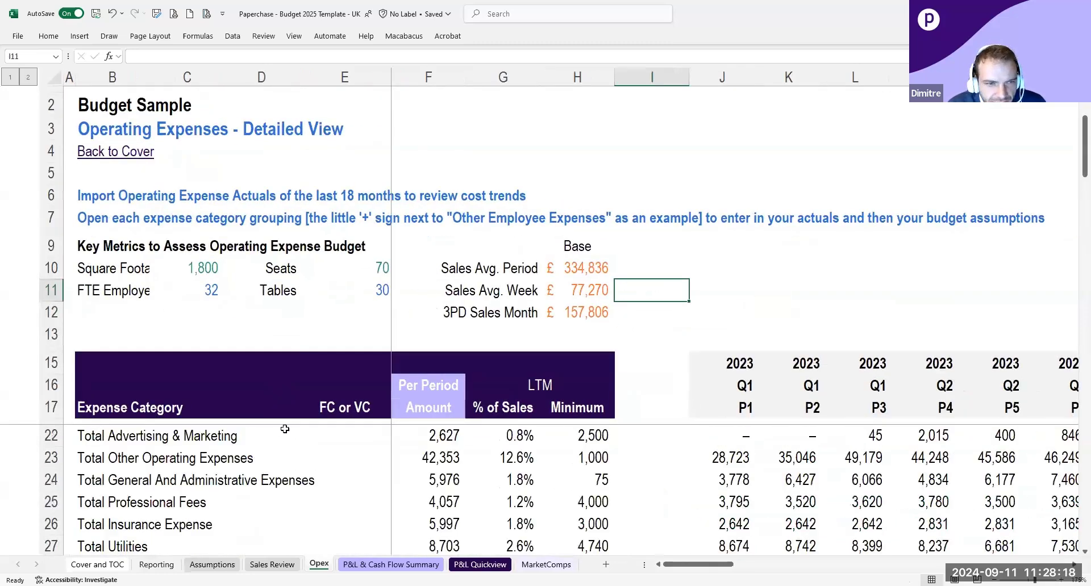
click(283, 336)
scroll(322, 341, down, 1)
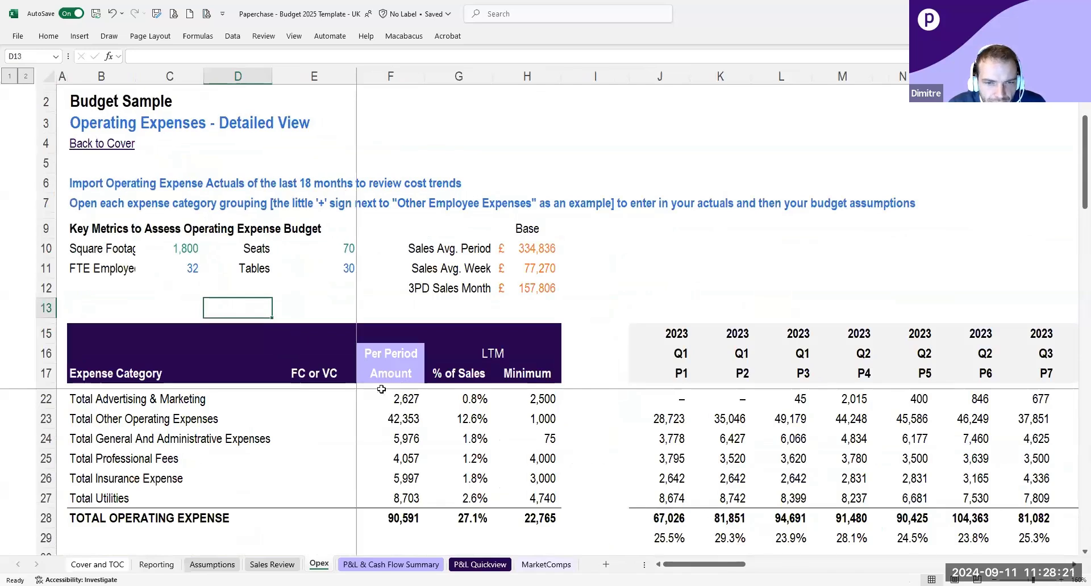
Review the 2023 period totals per expense category and the collapsed expense groups on the Opex sheet.
scroll(381, 392, up, 1)
drag(708, 565, 735, 566)
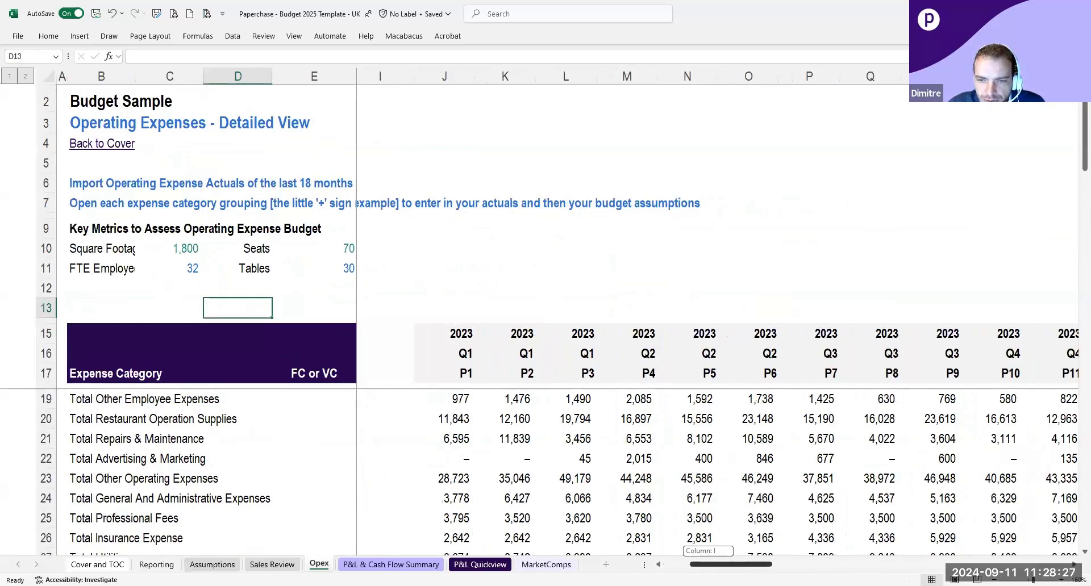
drag(735, 566, 737, 565)
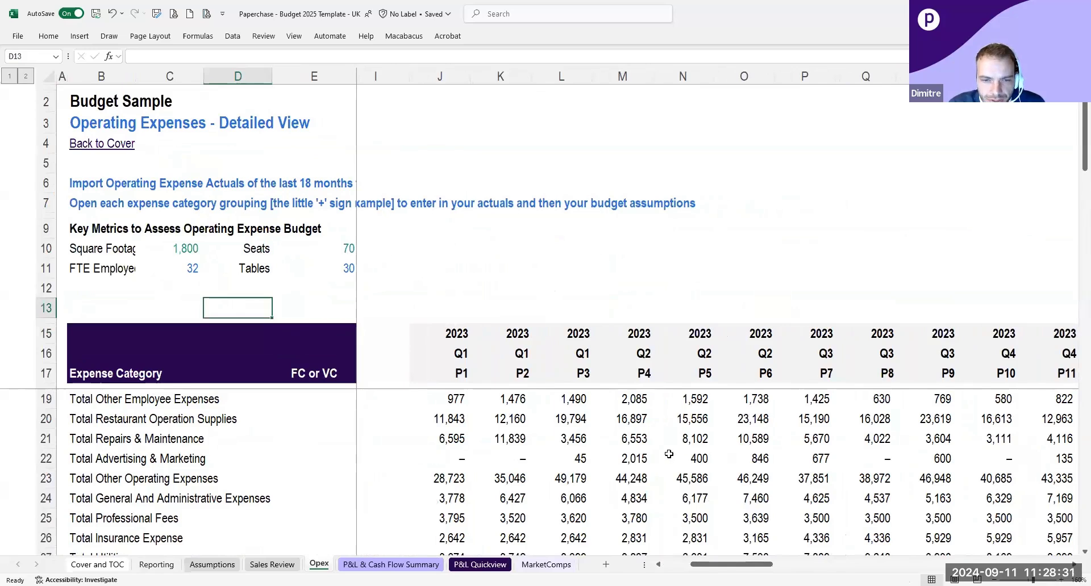
scroll(669, 455, down, 5)
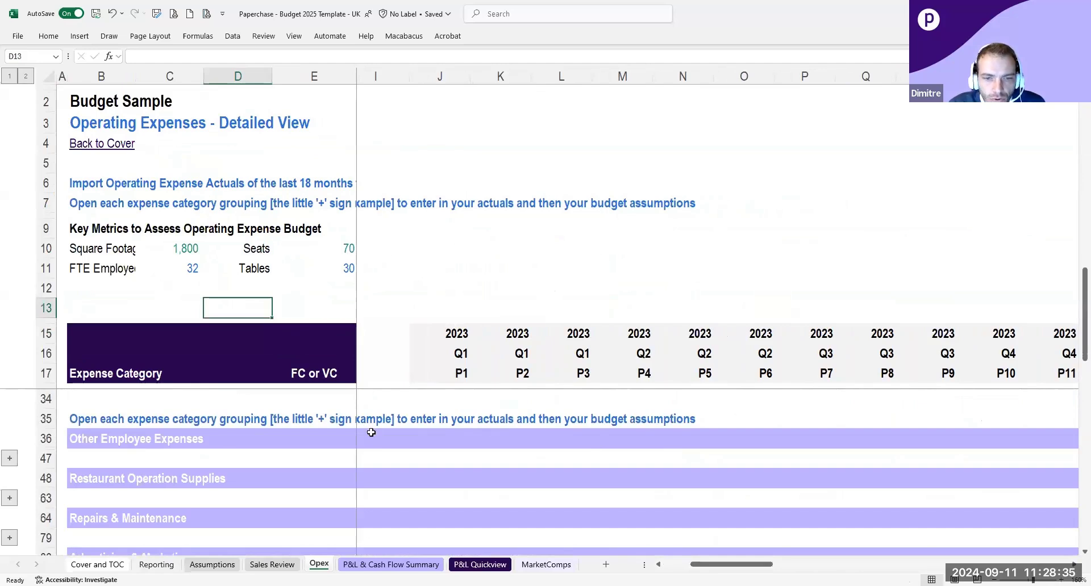
scroll(523, 375, up, 5)
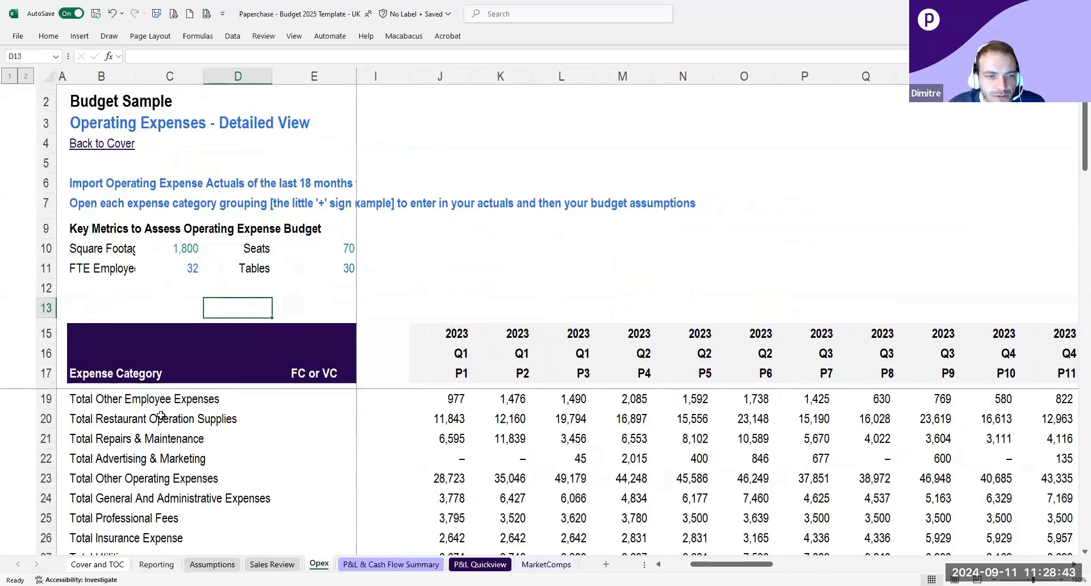
scroll(161, 419, down, 3)
scroll(83, 425, up, 3)
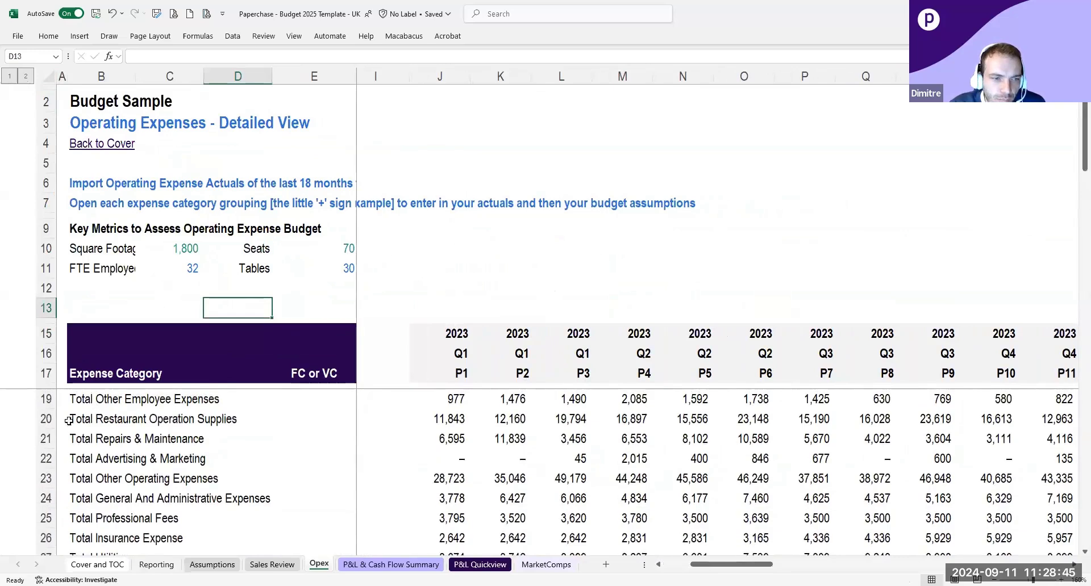
scroll(145, 453, down, 5)
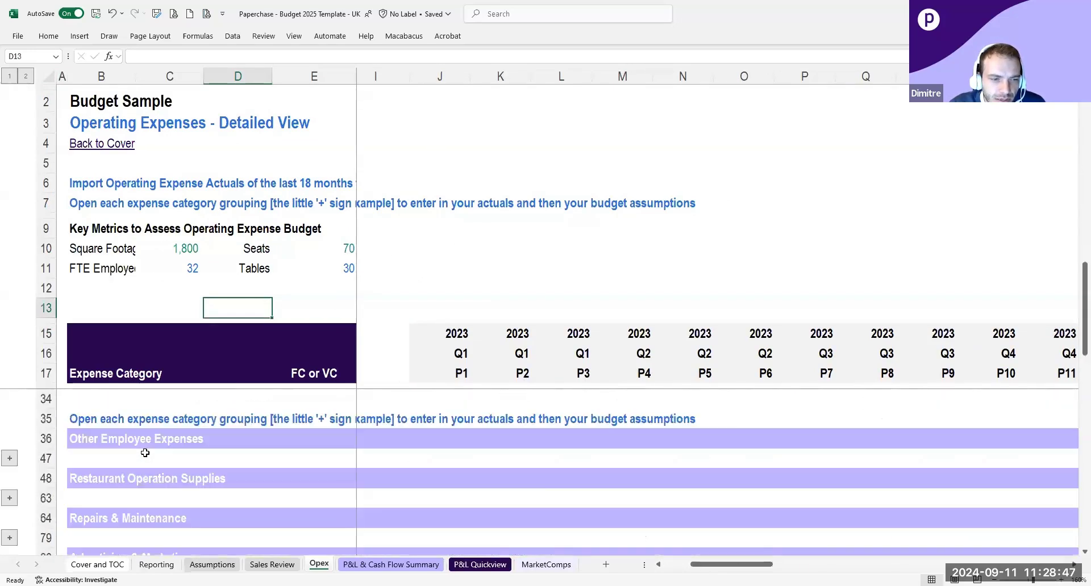
scroll(89, 453, down, 1)
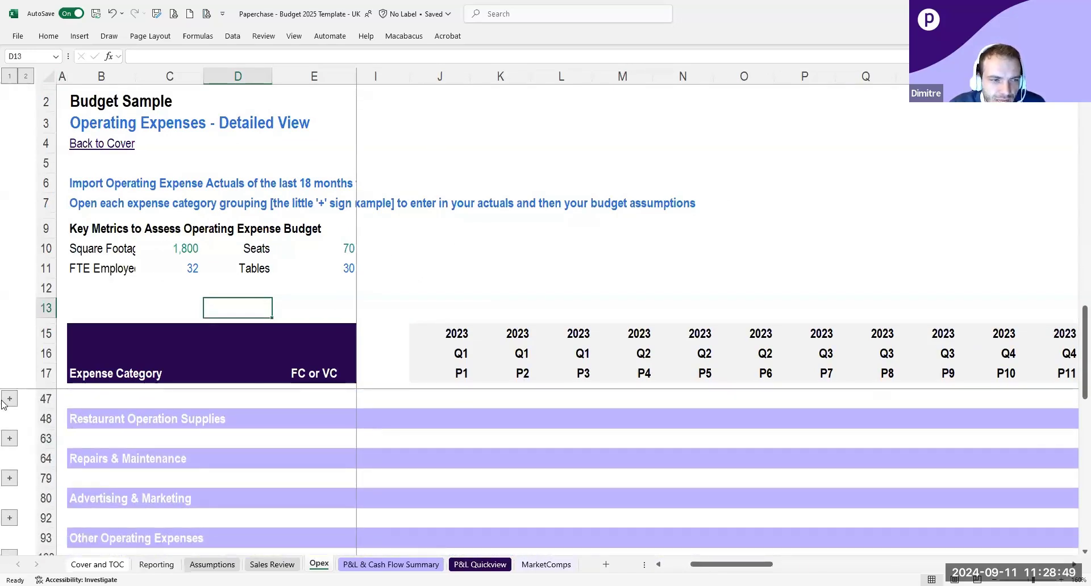
scroll(105, 454, up, 1)
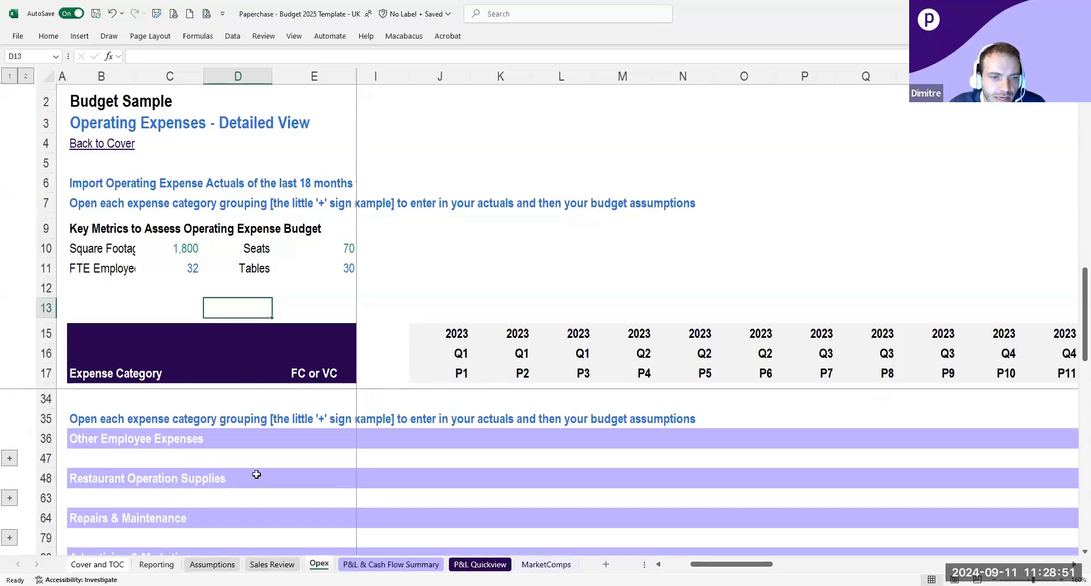
scroll(29, 494, down, 1)
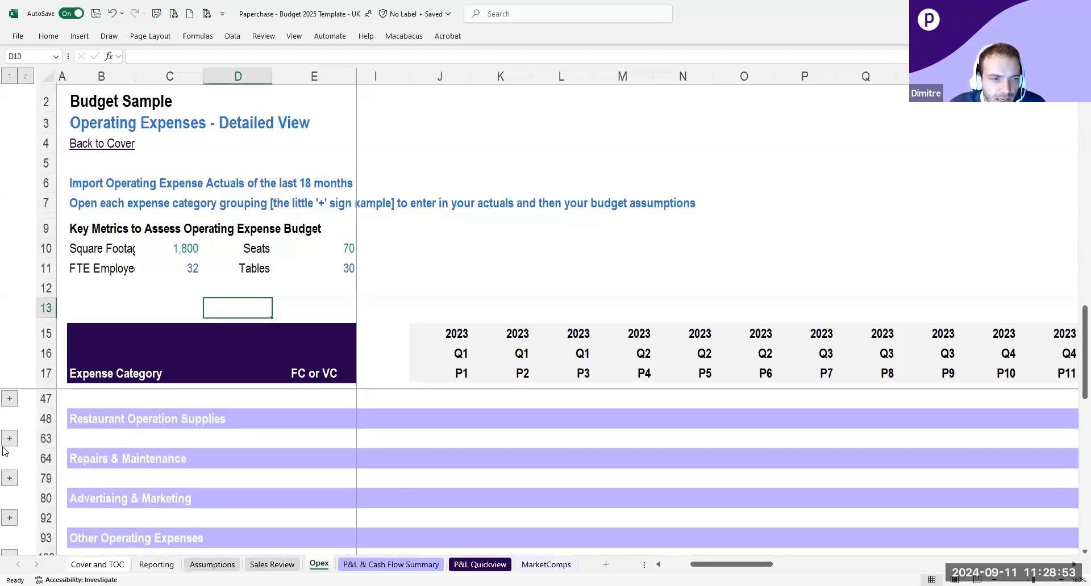
Expand the Restaurant Operation Supplies group and look over its line items.
click(9, 435)
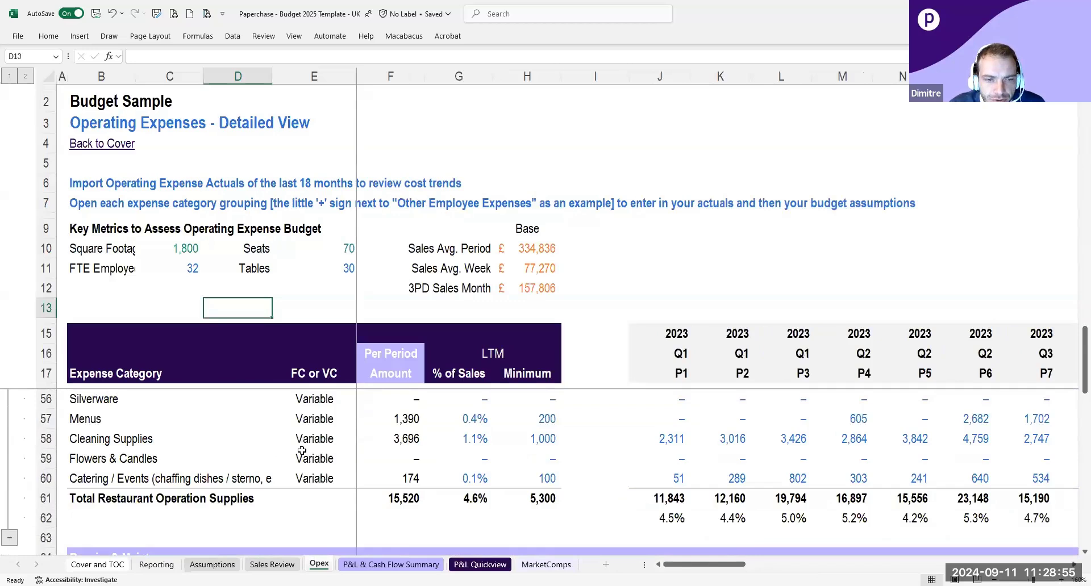
scroll(301, 452, up, 3)
scroll(354, 456, down, 1)
scroll(584, 500, up, 1)
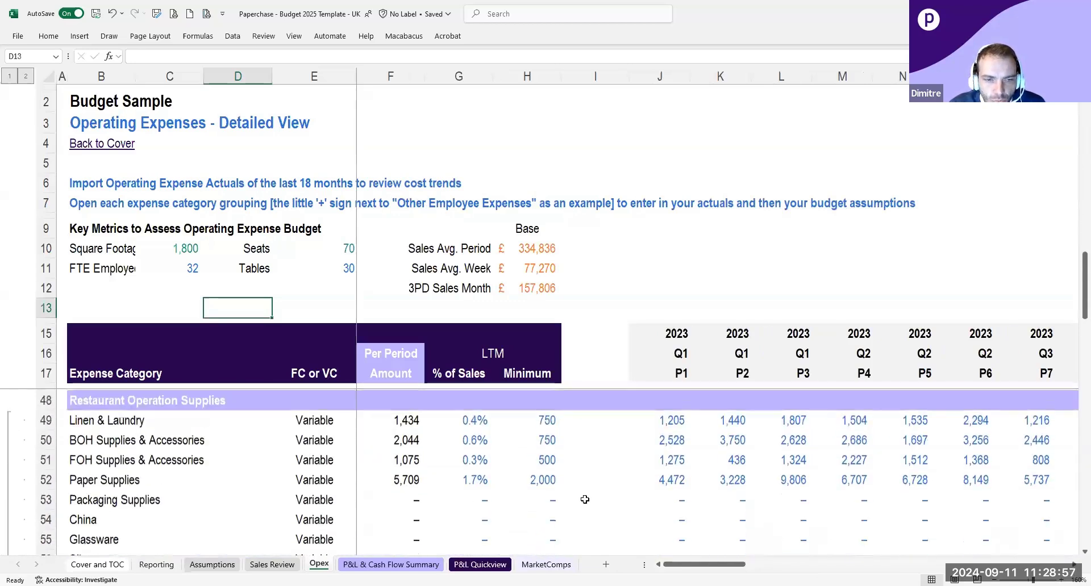
drag(728, 565, 729, 564)
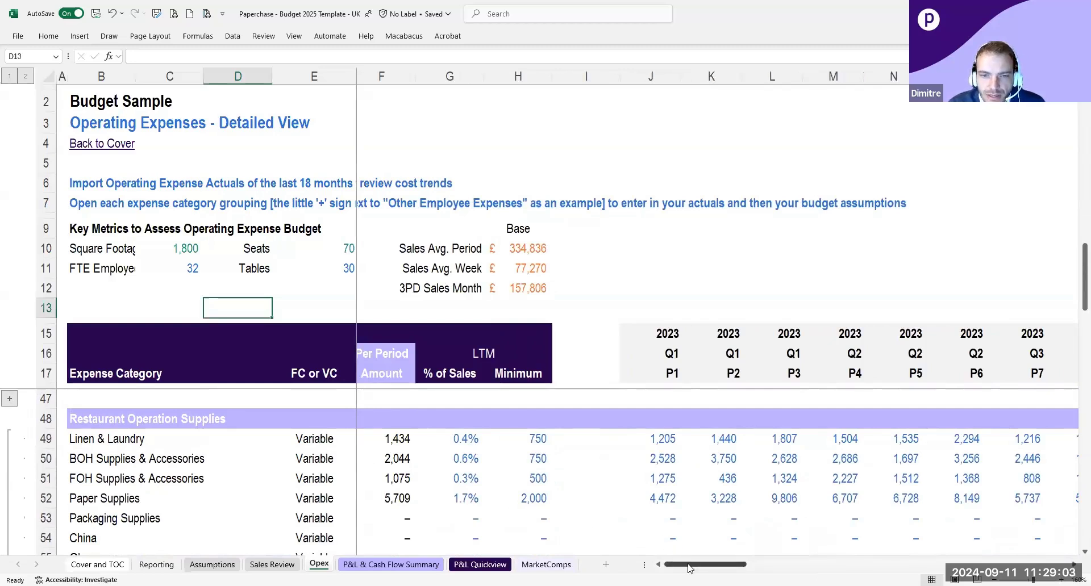
Inspect the Linen & Laundry forecast formulas for 2024 P7, P8 and P10.
drag(689, 568, 875, 567)
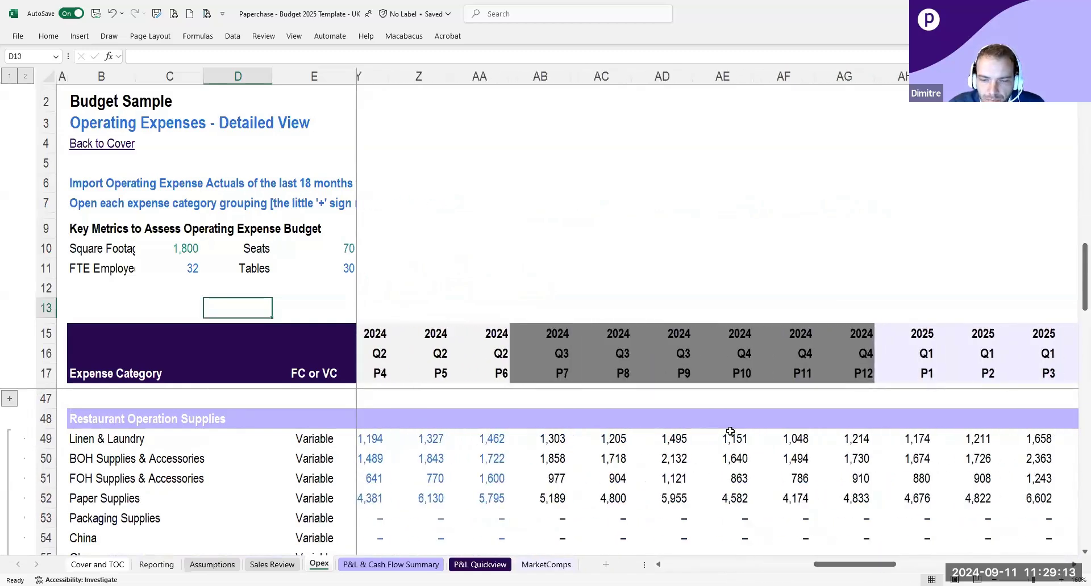
click(560, 440)
click(617, 439)
click(733, 441)
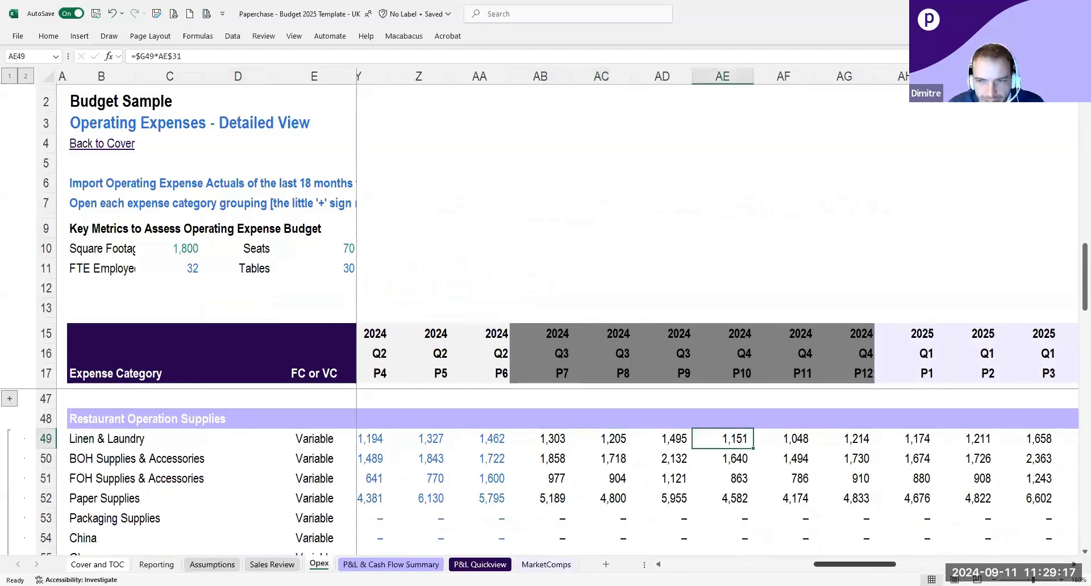
Expand the Advertising & Marketing group and select rows 80 to 83 to examine its fixed-cost assumptions.
drag(855, 565, 607, 564)
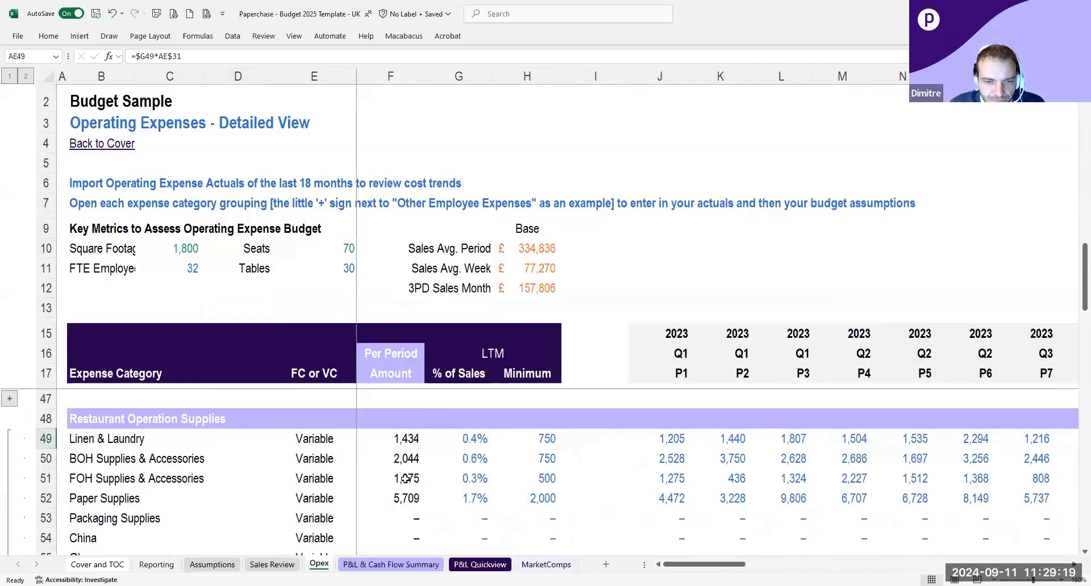
scroll(275, 467, down, 5)
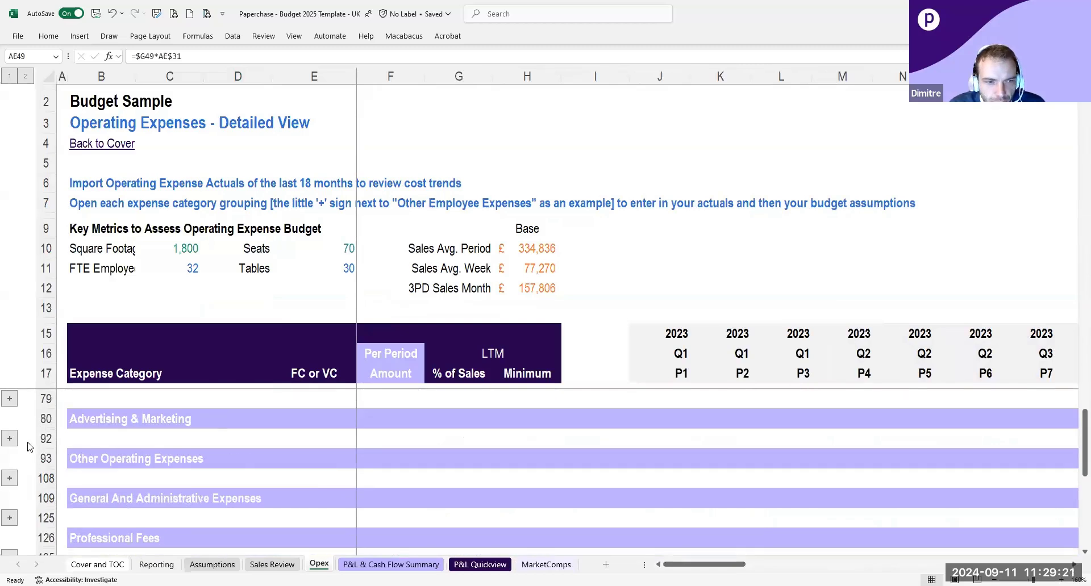
click(9, 439)
scroll(198, 435, up, 3)
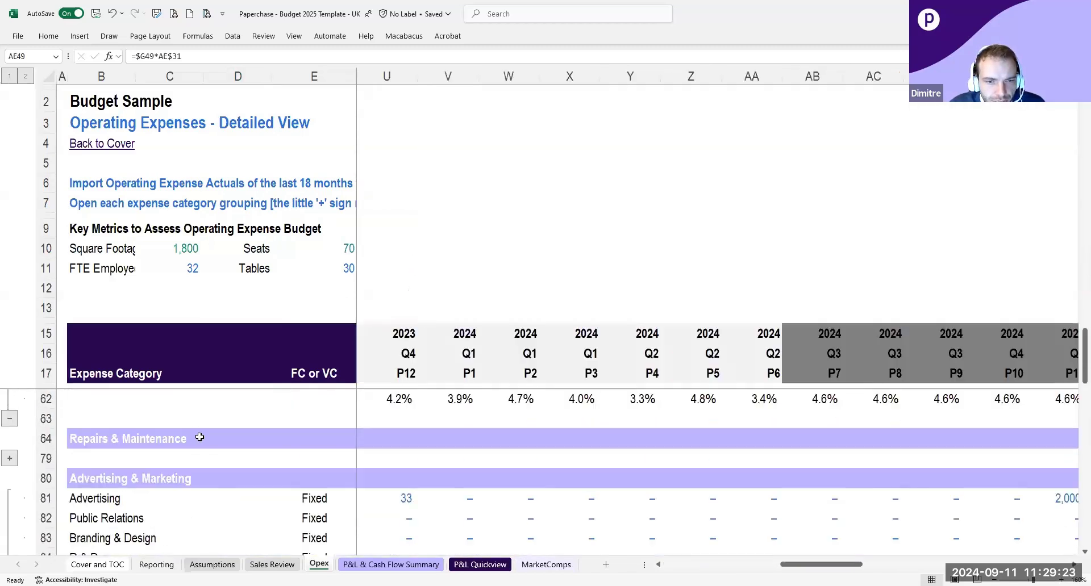
scroll(401, 491, down, 2)
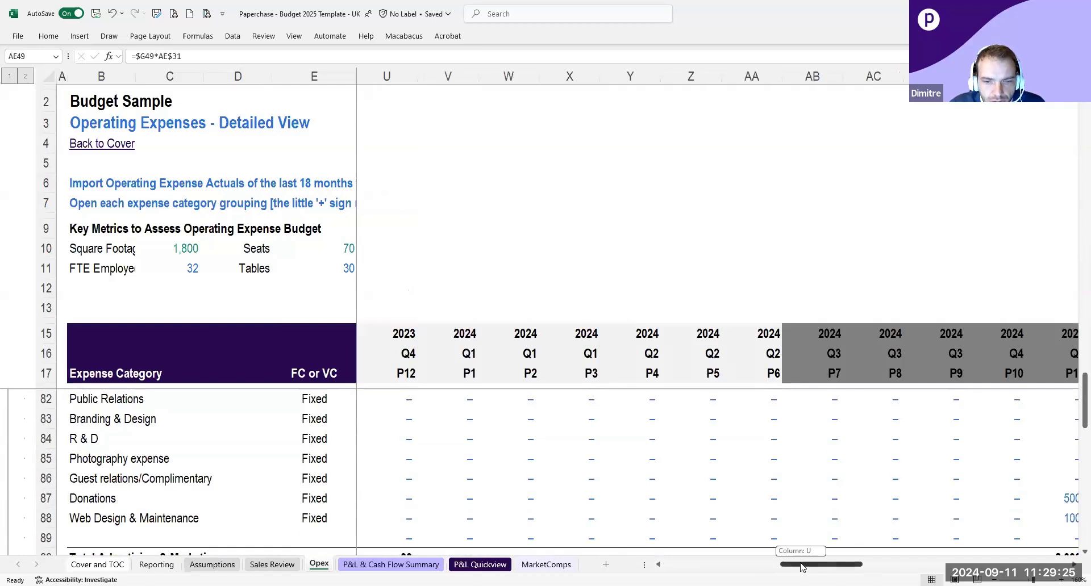
scroll(226, 513, up, 1)
click(72, 420)
drag(45, 419, 46, 478)
drag(821, 565, 704, 564)
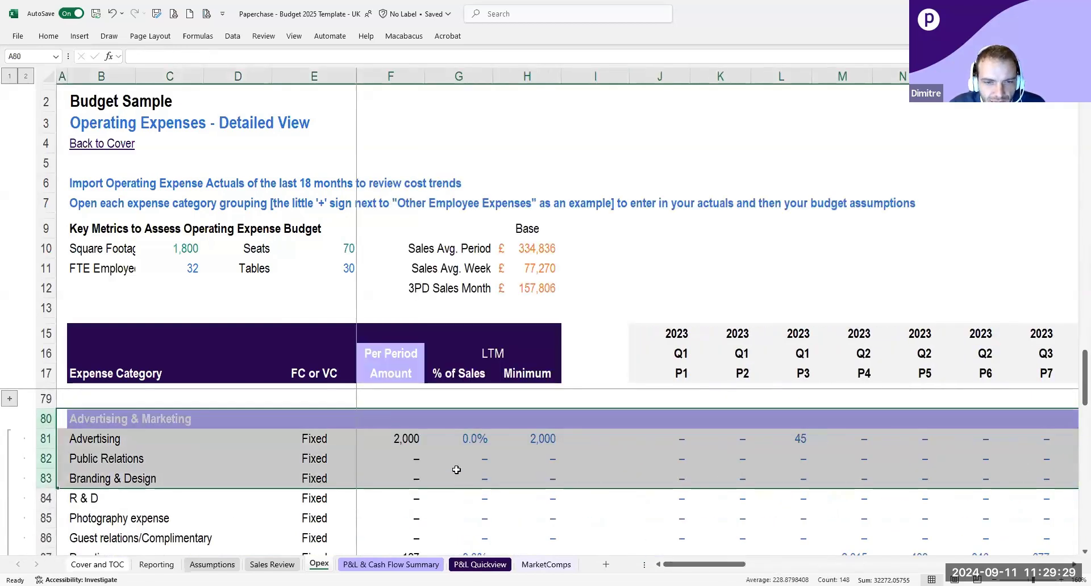
scroll(683, 518, down, 1)
scroll(682, 517, up, 1)
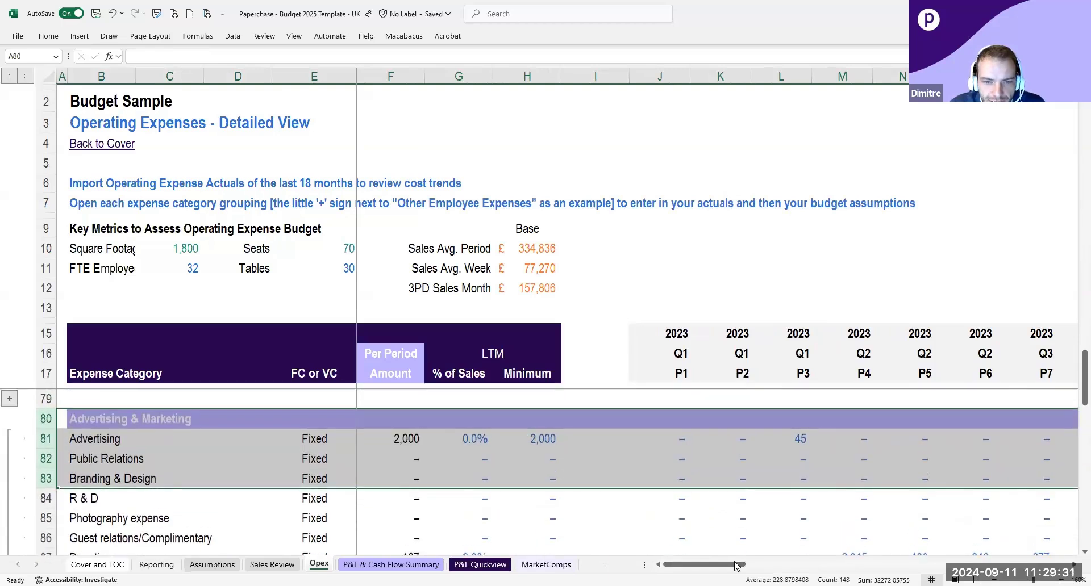
Examine the Advertising row's budgeted amounts from 2024 P11 through the 2025 periods.
drag(731, 564, 906, 564)
click(553, 436)
drag(549, 435, 912, 446)
click(913, 484)
scroll(913, 483, down, 1)
scroll(913, 483, up, 1)
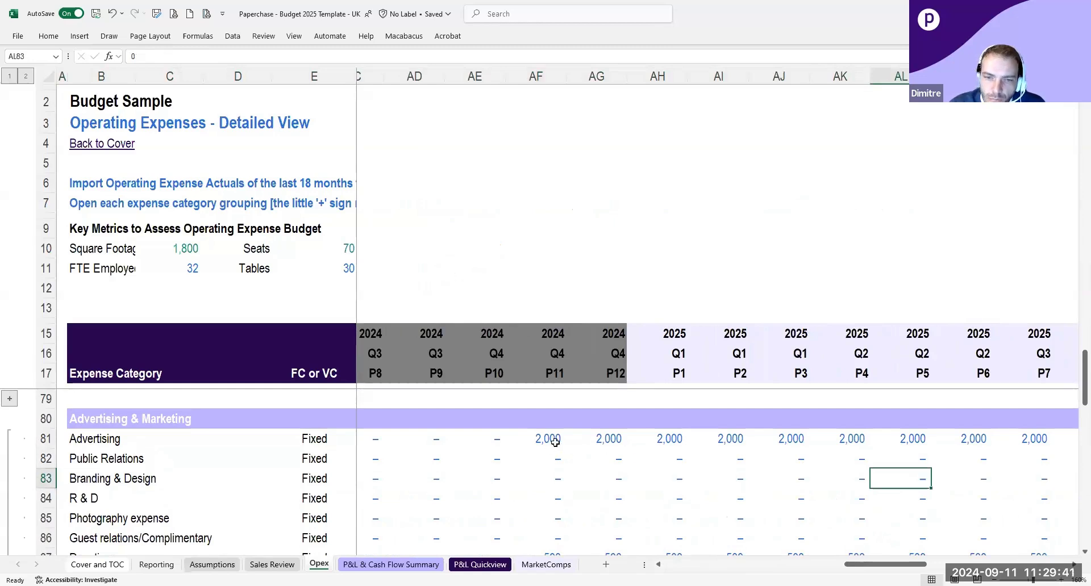
drag(887, 565, 937, 564)
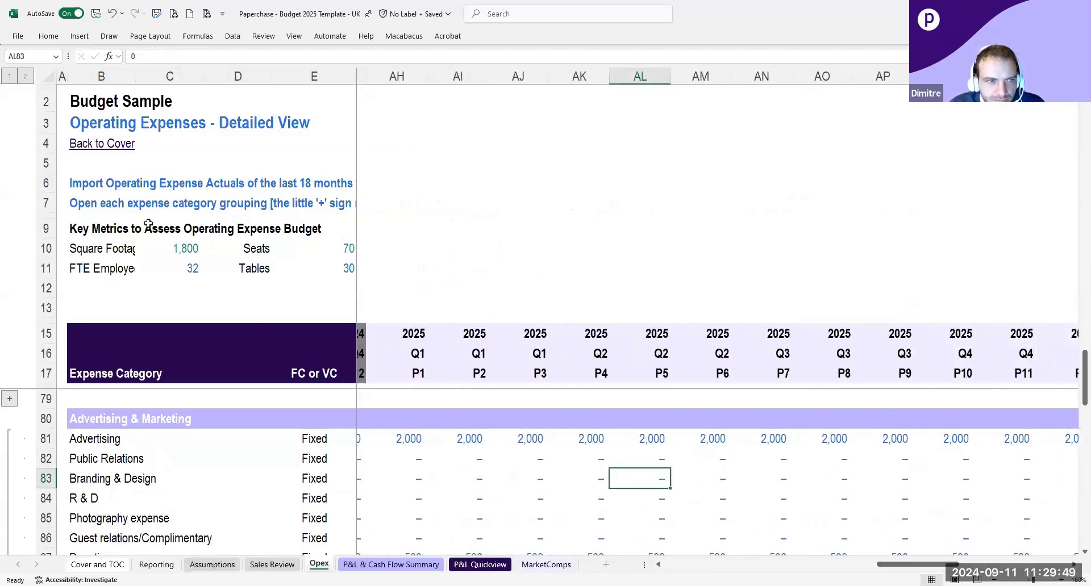
Collapse all expense category groups and bring up the Totals and Average Period columns beside the category totals.
click(10, 76)
drag(906, 564, 986, 564)
scroll(239, 394, up, 10)
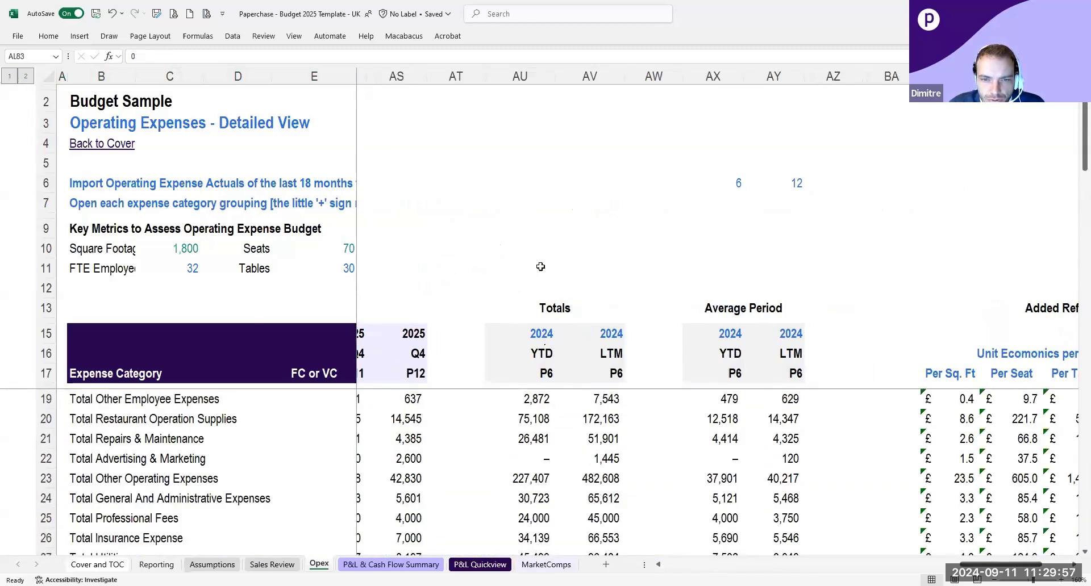
Examine the 2024 YTD and LTM columns under Totals and Average Period for the expense categories.
click(517, 78)
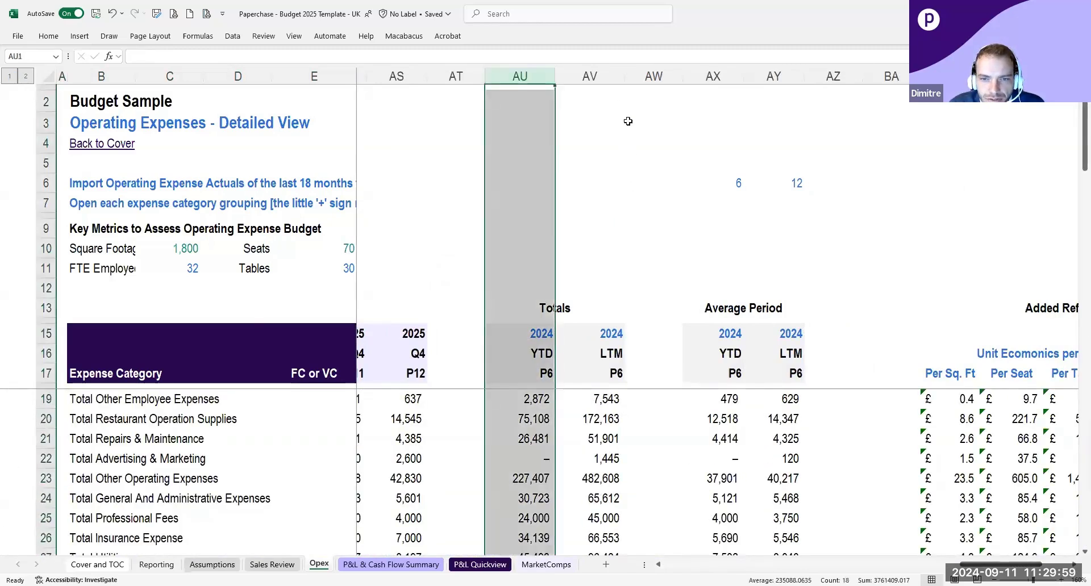
click(609, 78)
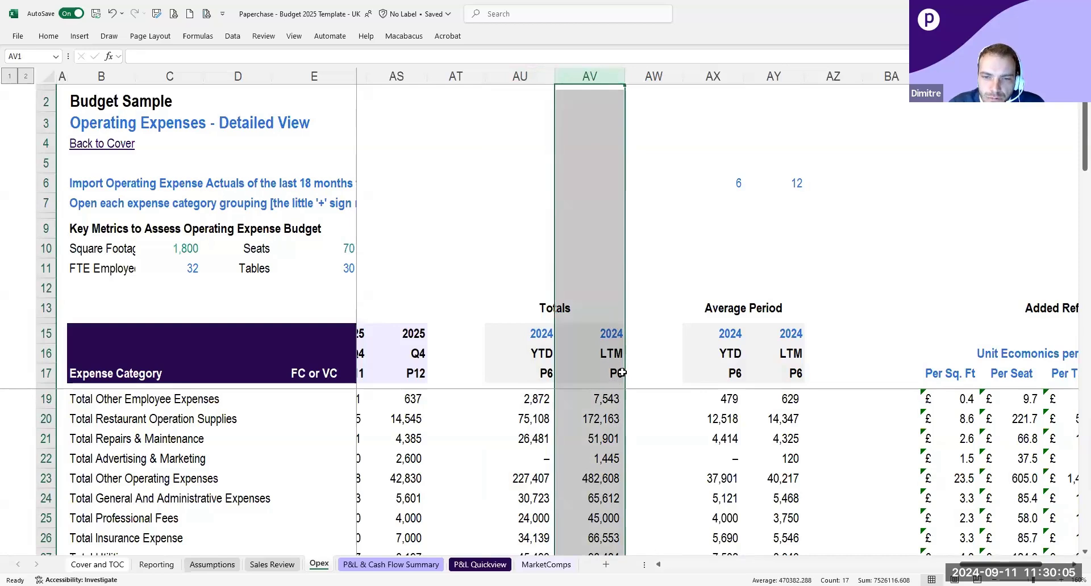
scroll(623, 377, down, 1)
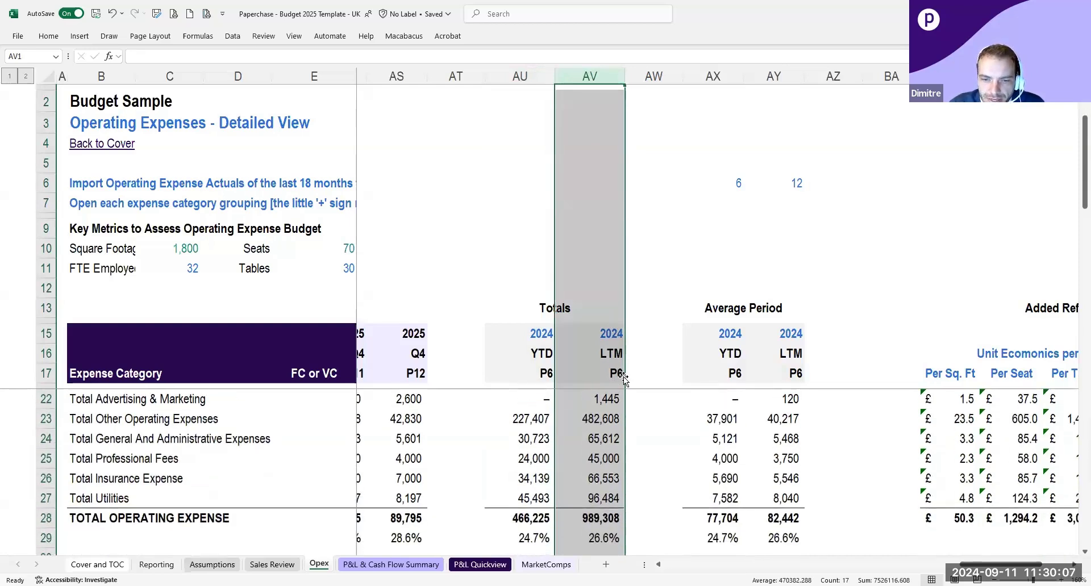
scroll(623, 378, up, 1)
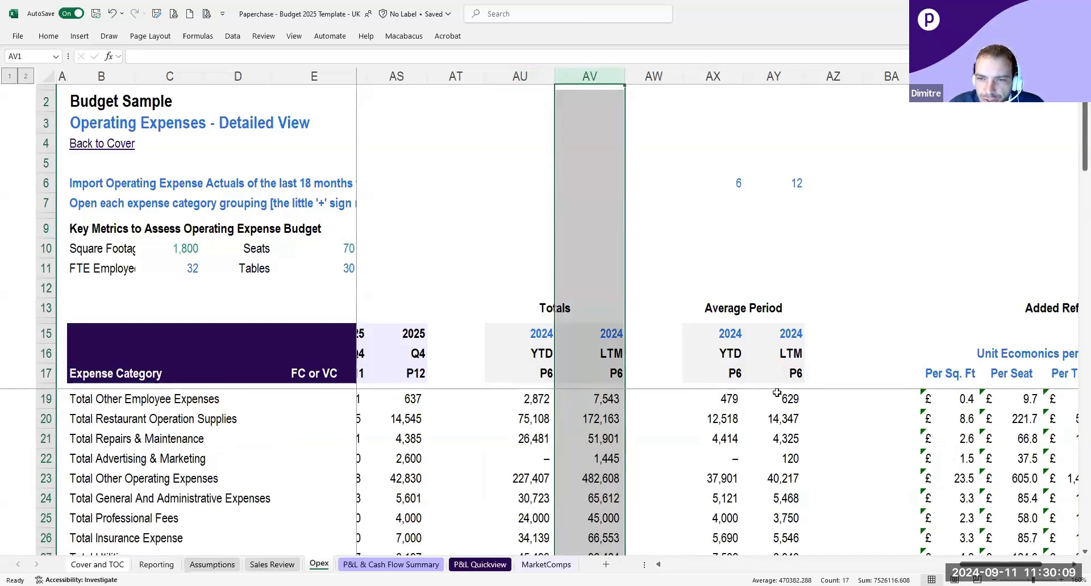
click(734, 410)
click(827, 428)
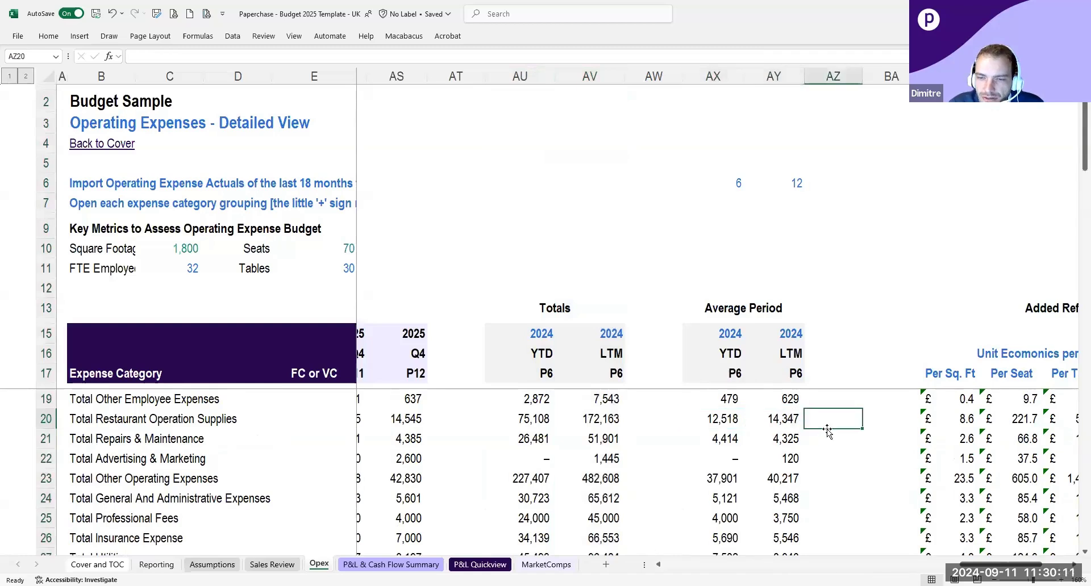
scroll(827, 428, down, 2)
scroll(827, 428, up, 2)
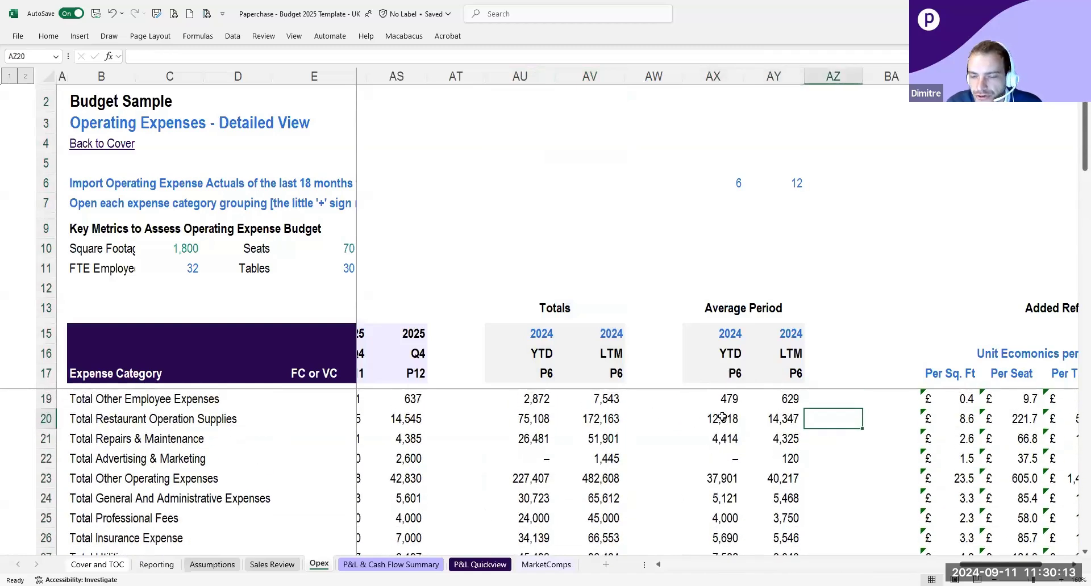
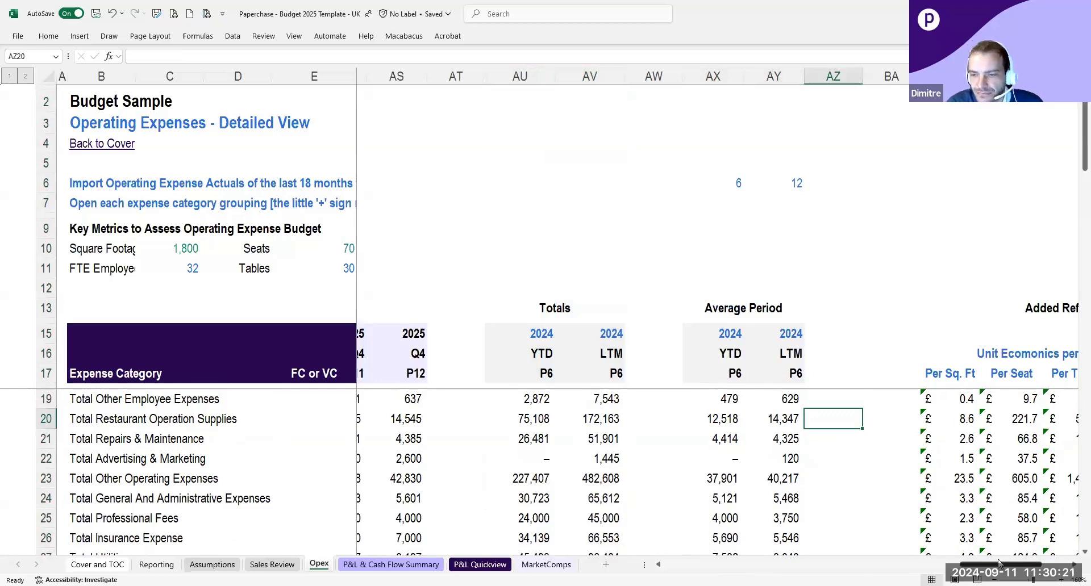
Review the unit economics per square foot, seat, table and staff, and return to the Total Restaurant Operation Supplies row at cell D20.
scroll(966, 456, right, 3)
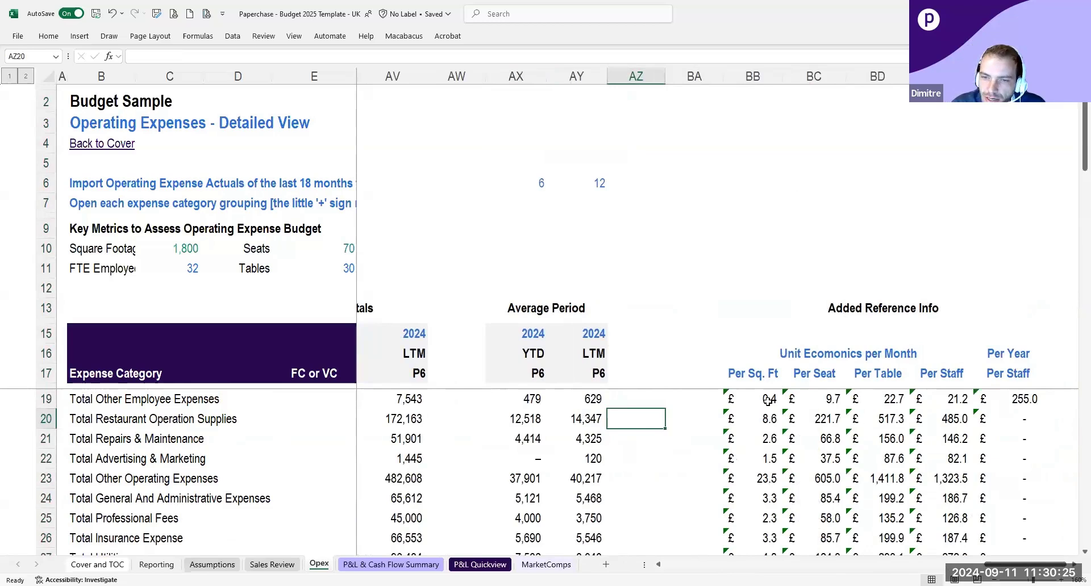
scroll(767, 406, down, 1)
scroll(766, 419, up, 1)
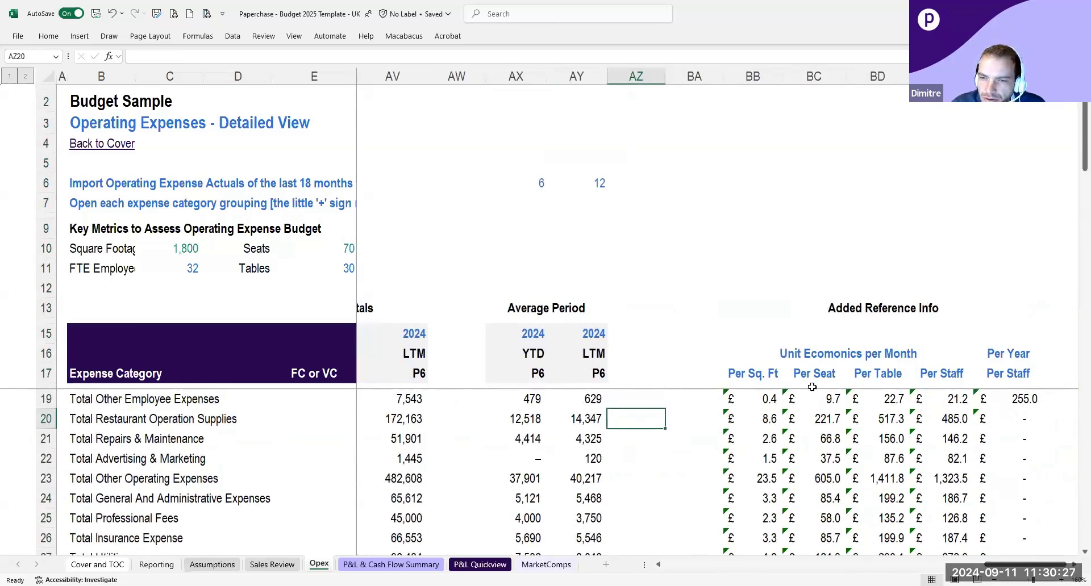
scroll(763, 412, down, 2)
scroll(764, 412, up, 2)
click(705, 371)
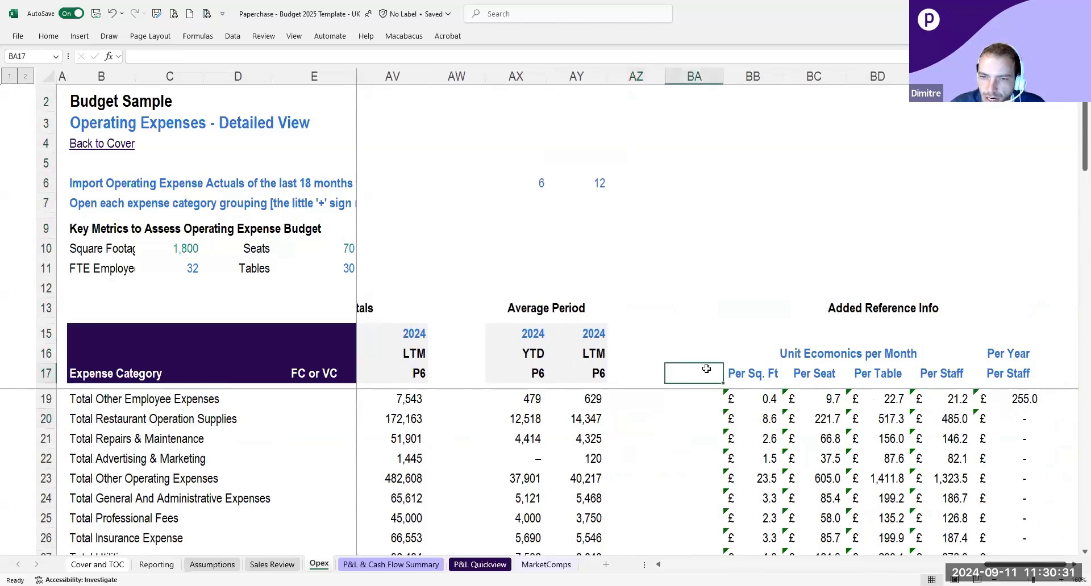
scroll(693, 418, down, 1)
scroll(694, 414, up, 1)
drag(1031, 564, 489, 450)
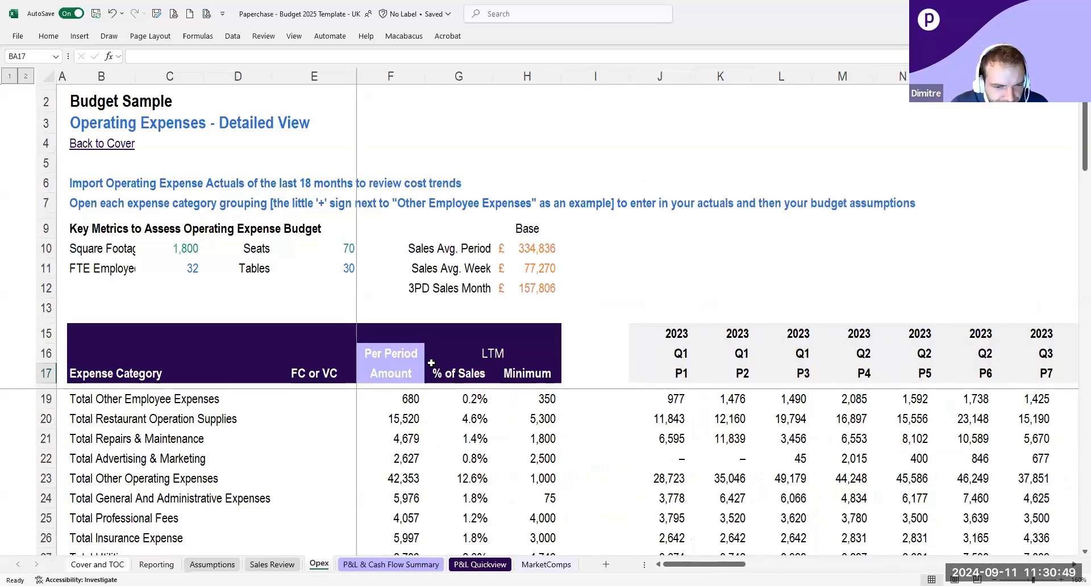
click(259, 425)
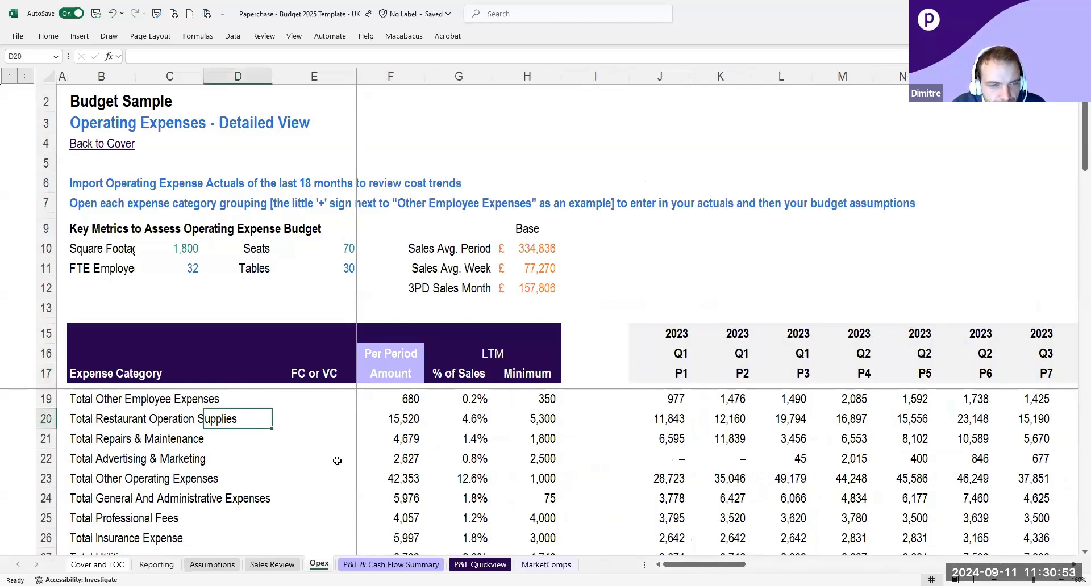
Expand the Occupancy group on the Opex sheet and inspect the Rent - Base formula for 2025 P1.
scroll(296, 435, down, 7)
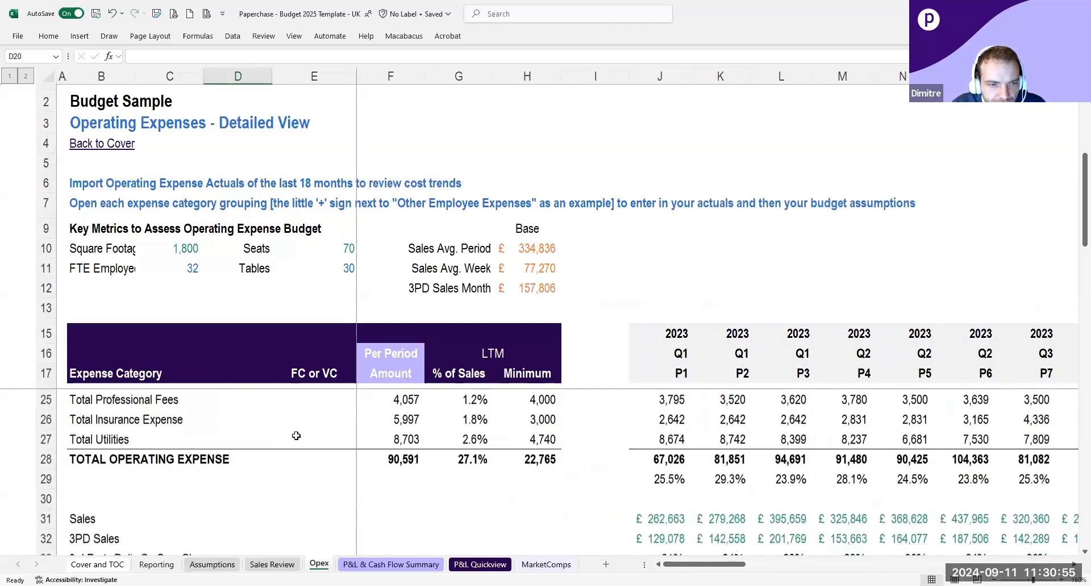
scroll(296, 435, down, 5)
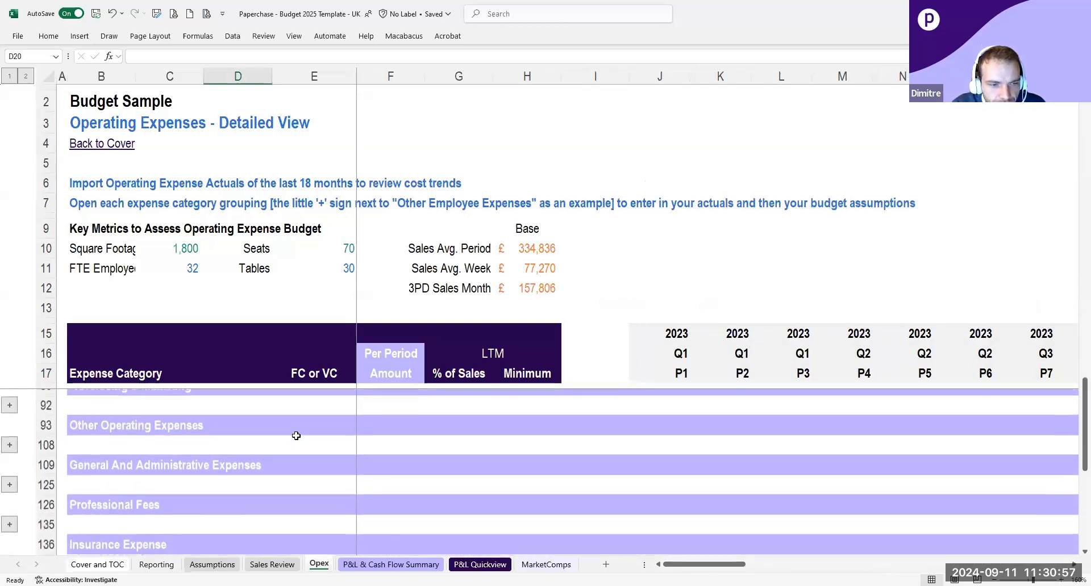
scroll(297, 436, down, 1)
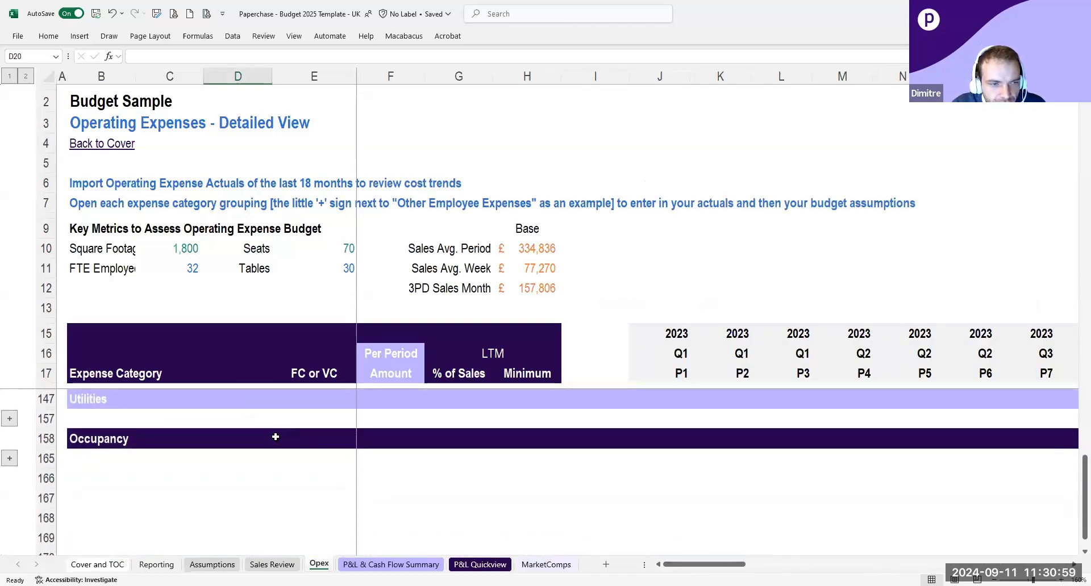
click(9, 458)
scroll(442, 480, down, 1)
drag(705, 565, 889, 565)
click(565, 419)
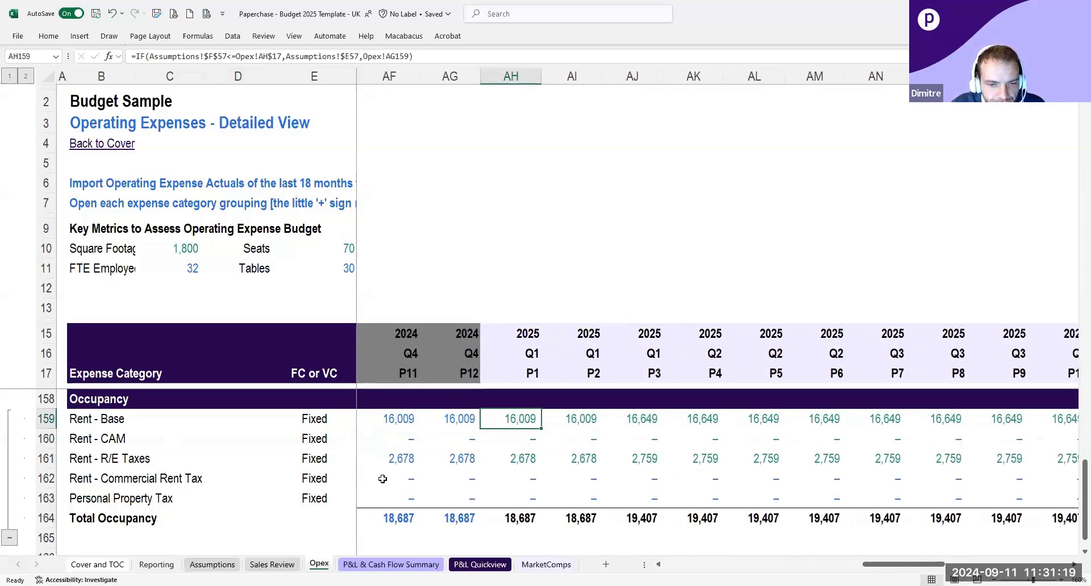
Return to the cover page, open the P&L & Cash Flow Summary sheet and enlarge its view.
click(102, 146)
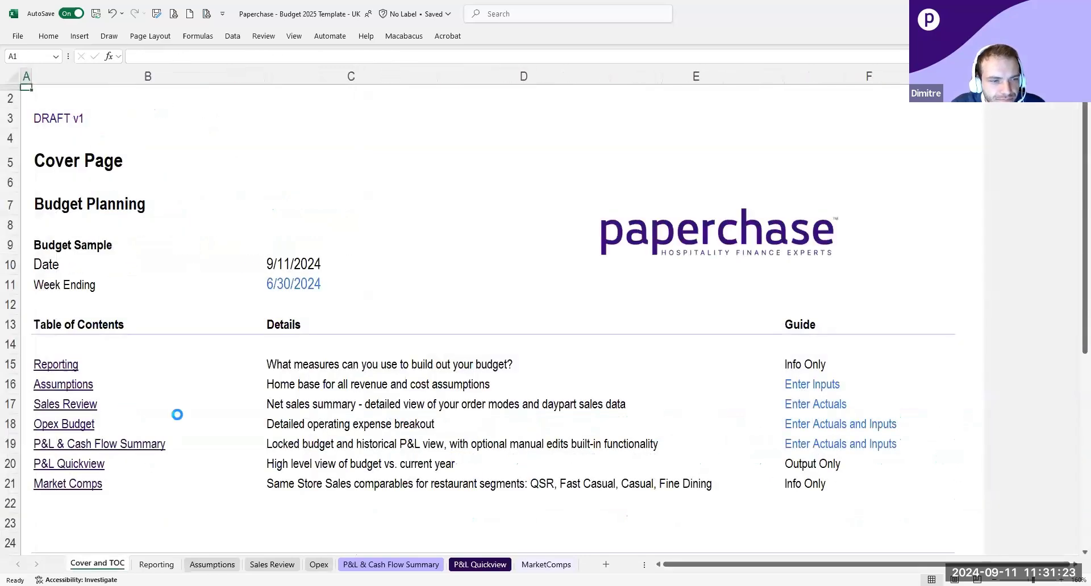
click(71, 443)
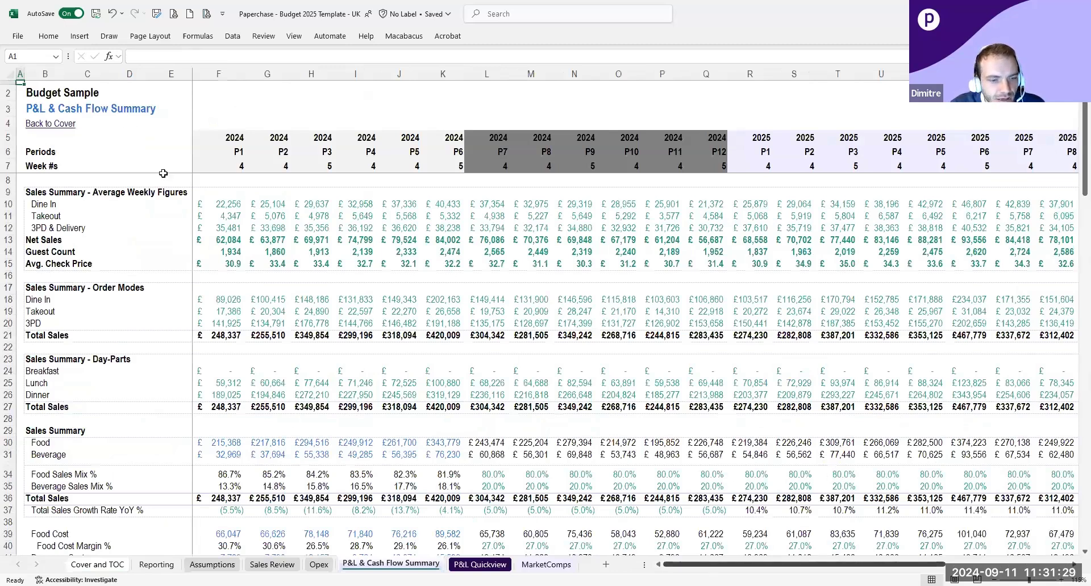
scroll(259, 233, up, 3)
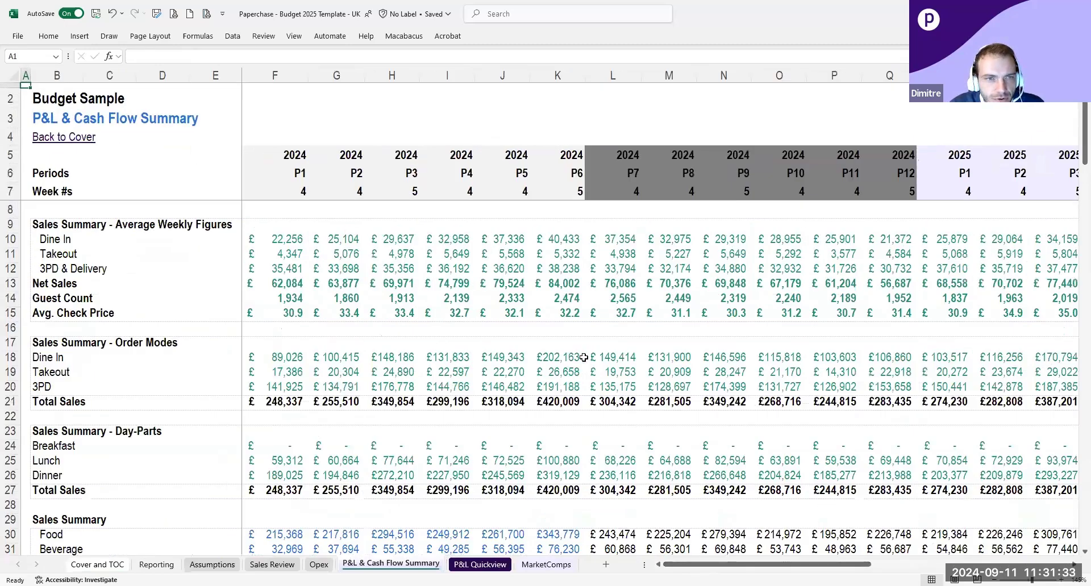
Examine the sales summary block in rows 9 to 27, focusing on the average weekly order modes, Net Sales, Guest Count and Avg. Check Price.
drag(10, 225, 43, 484)
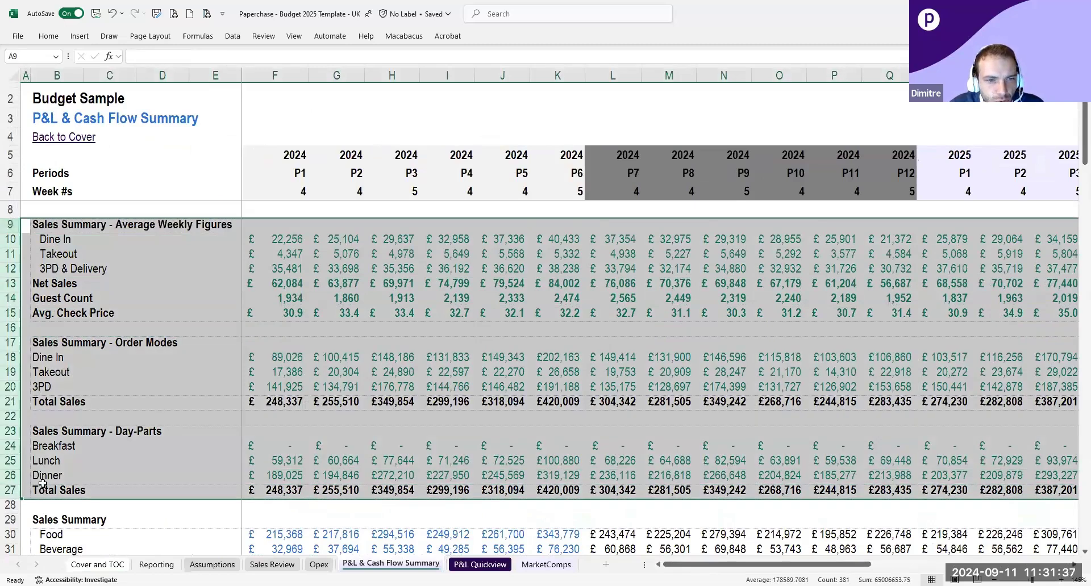
click(10, 225)
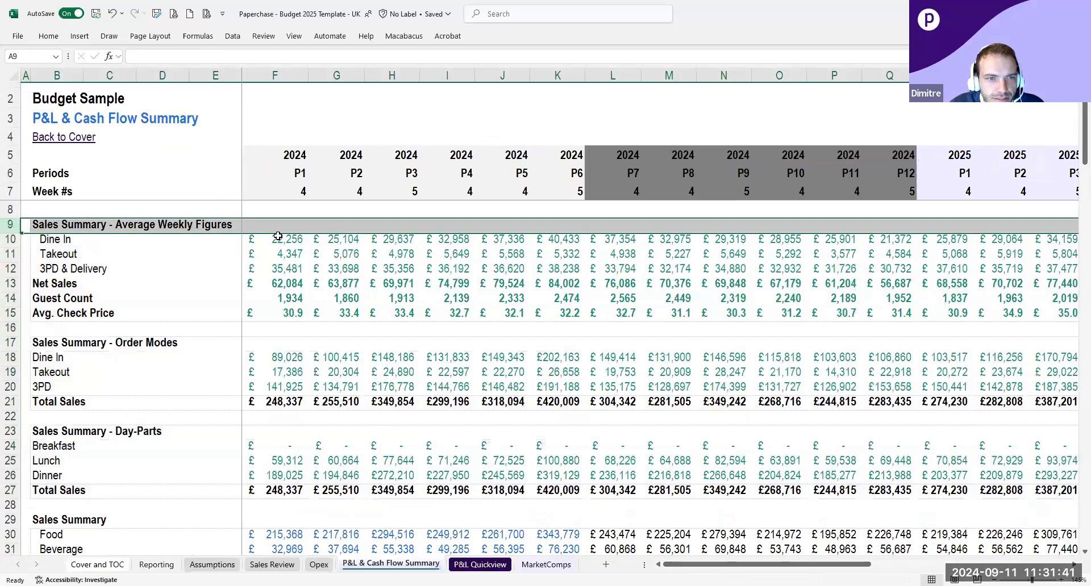
drag(89, 243, 90, 271)
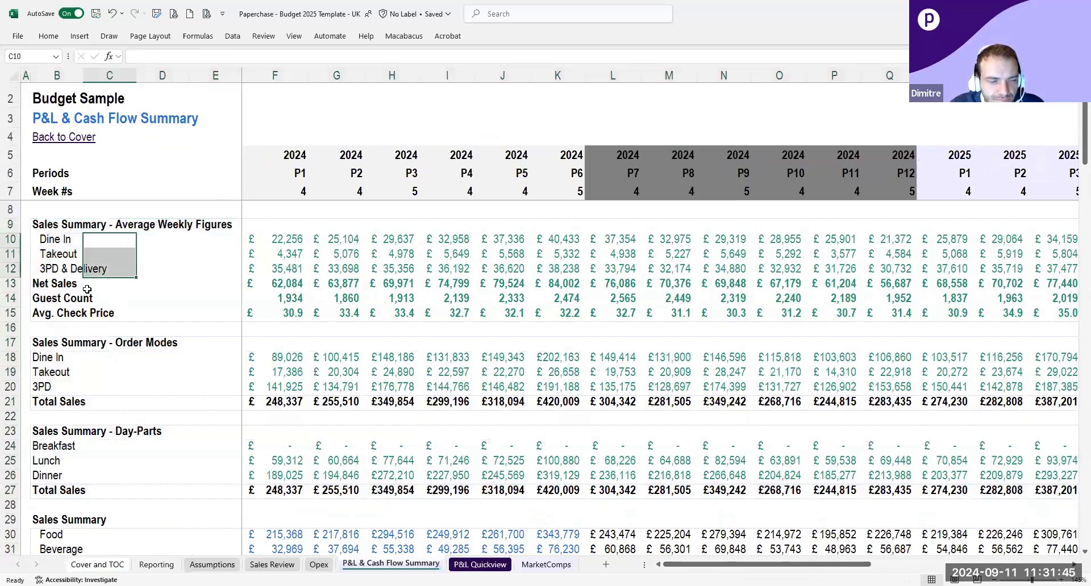
click(62, 287)
click(61, 300)
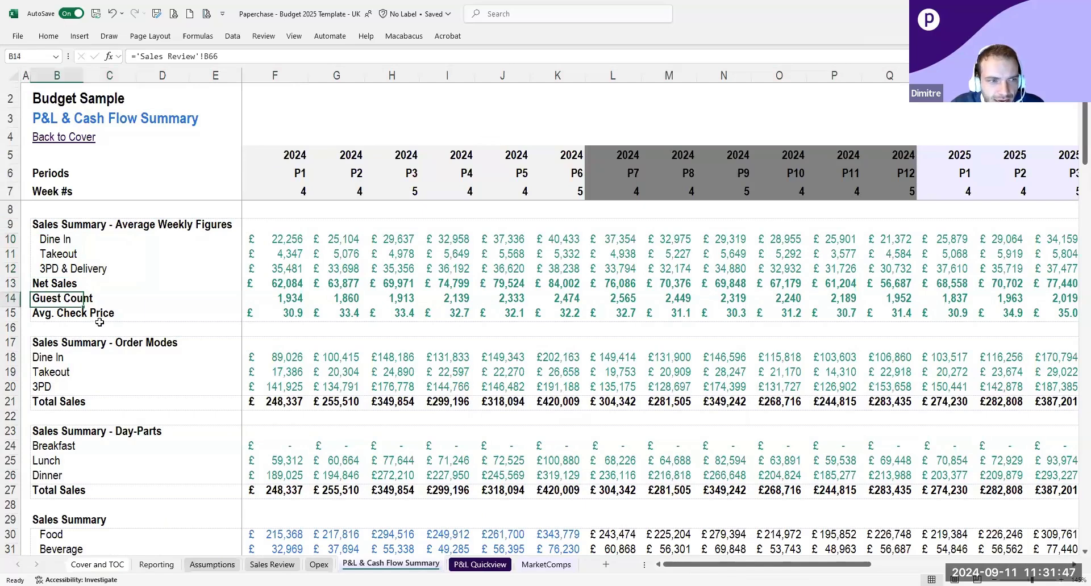
click(59, 316)
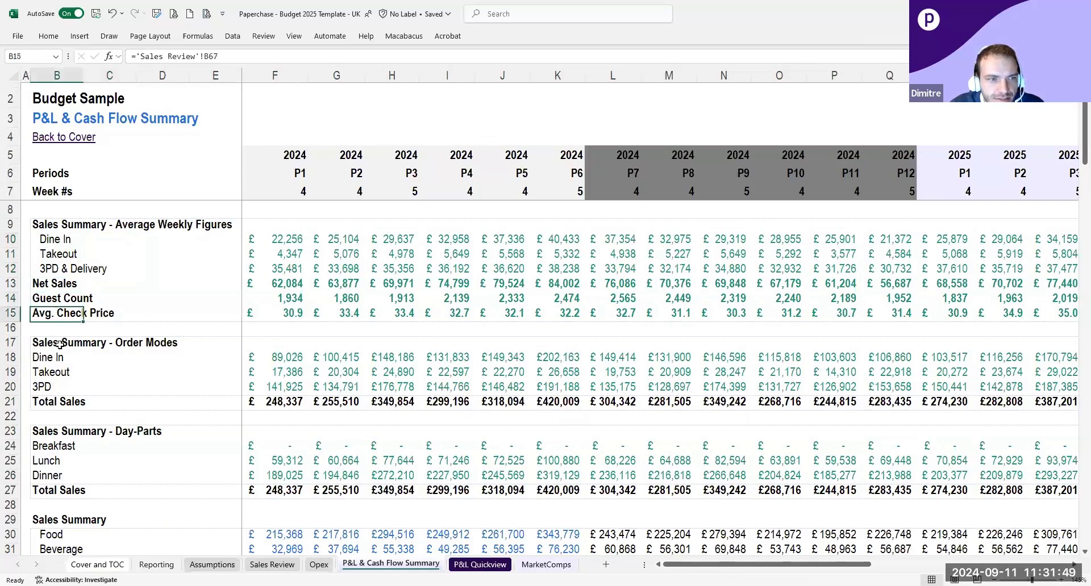
Review the Order Modes and Day-Parts sales summaries across the 2024 and 2025 periods and the Current Year column.
drag(41, 345, 60, 398)
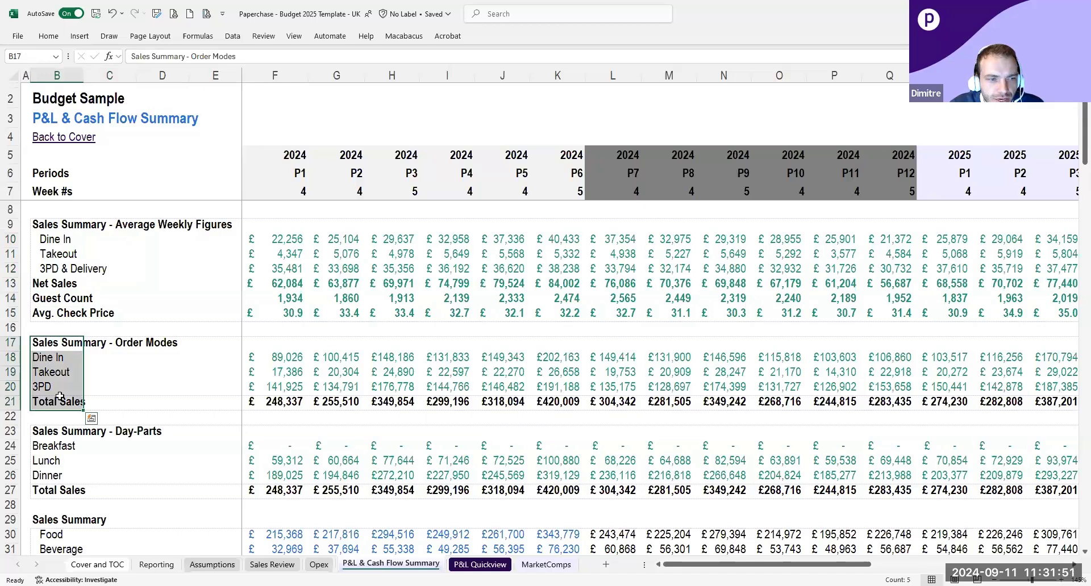
scroll(60, 397, down, 3)
drag(50, 322, 52, 375)
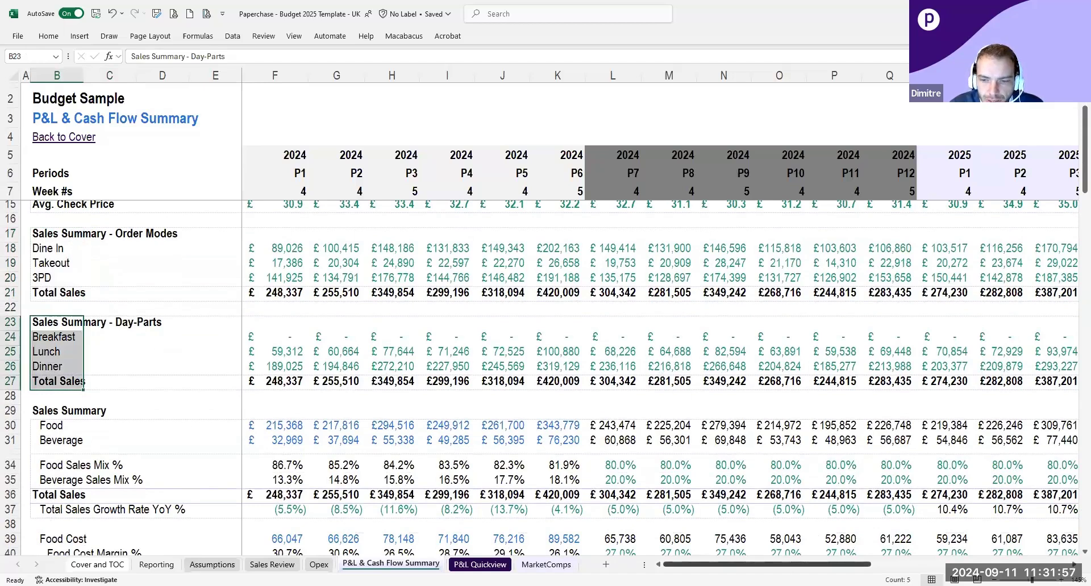
scroll(671, 366, right, 5)
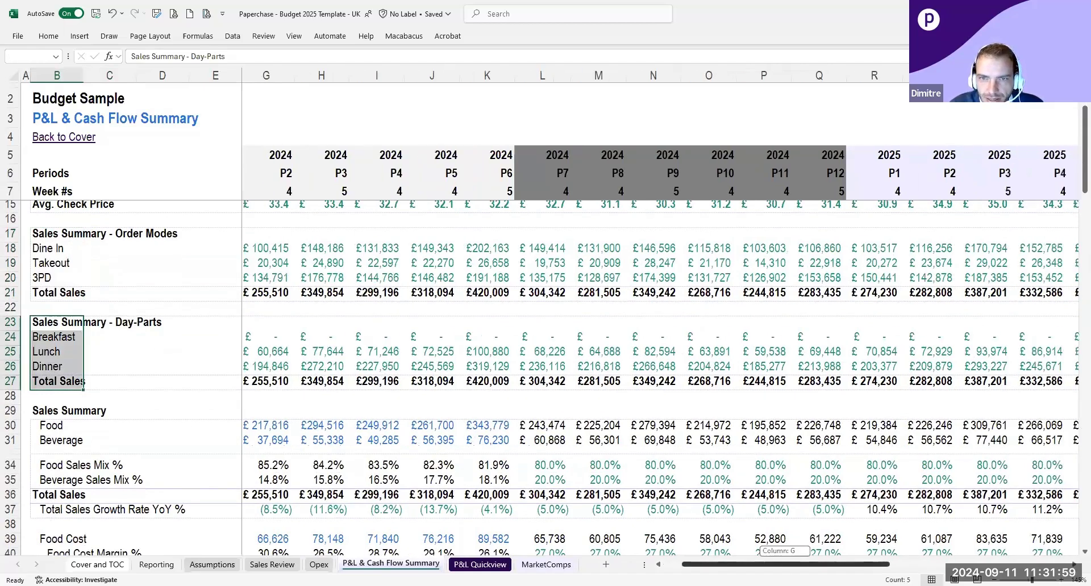
scroll(433, 426, right, 3)
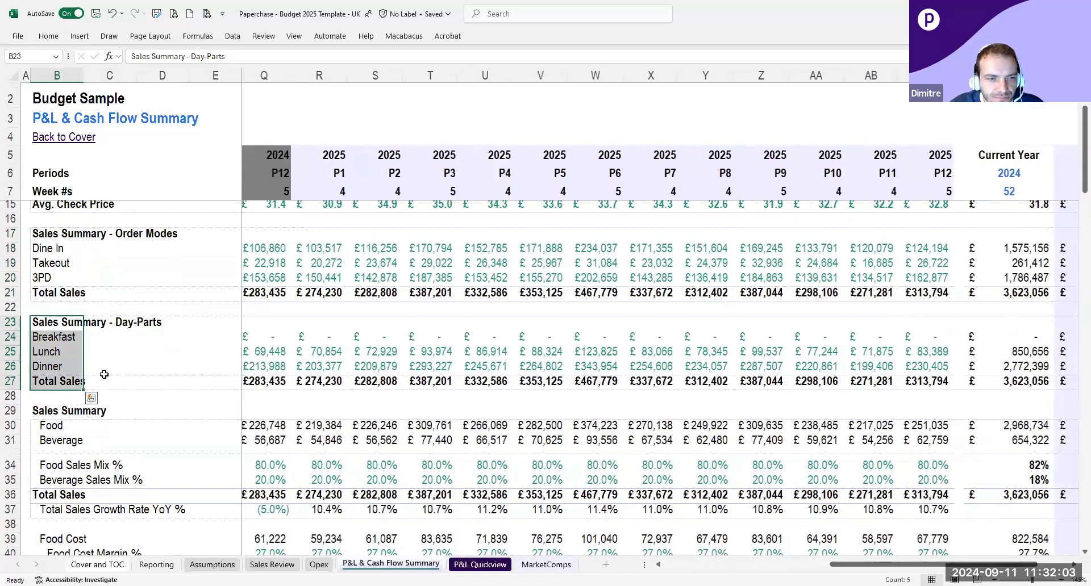
scroll(107, 378, down, 3)
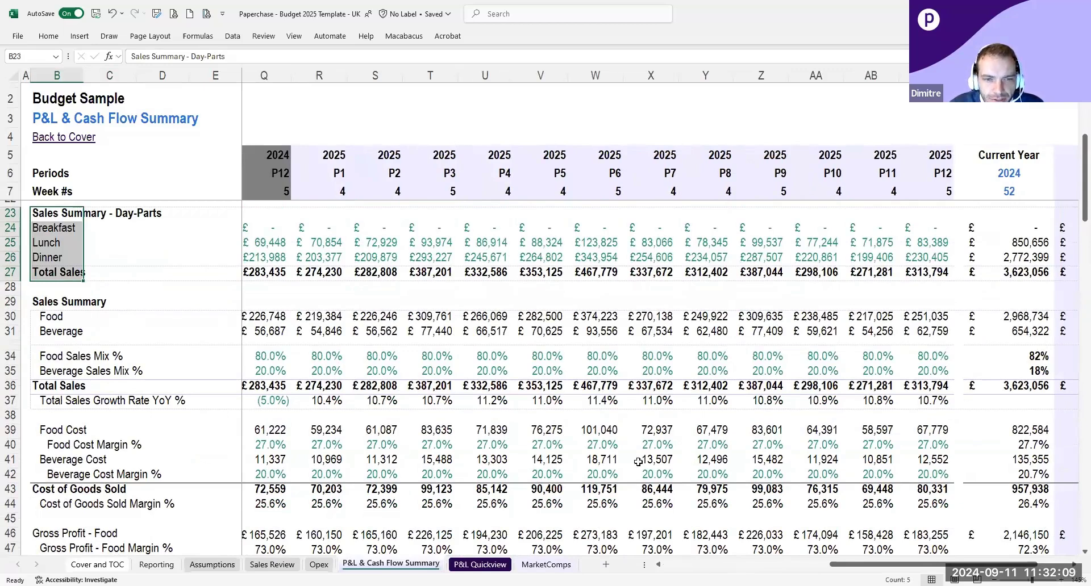
drag(862, 565, 365, 319)
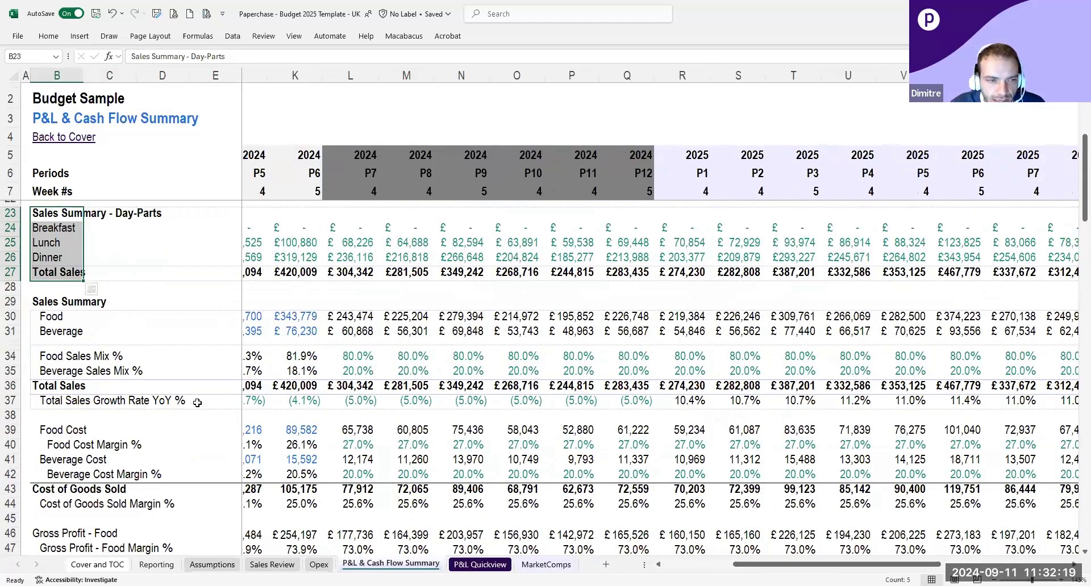
Select the Total Sales Growth Rate YoY row and compare its percentages across the 2024 and 2025 periods.
scroll(151, 409, down, 1)
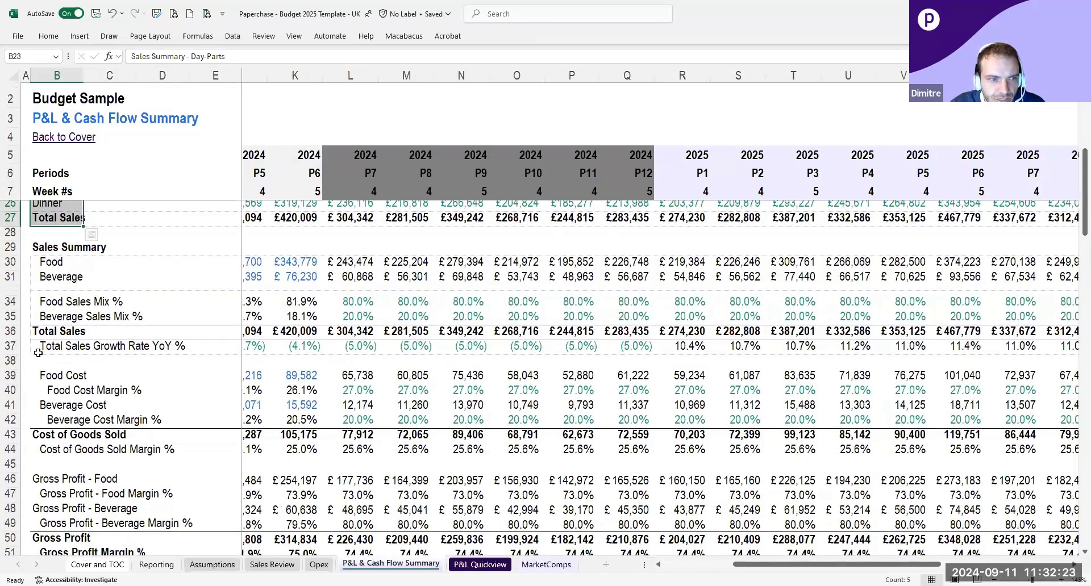
click(11, 346)
drag(784, 564, 855, 564)
scroll(449, 418, left, 5)
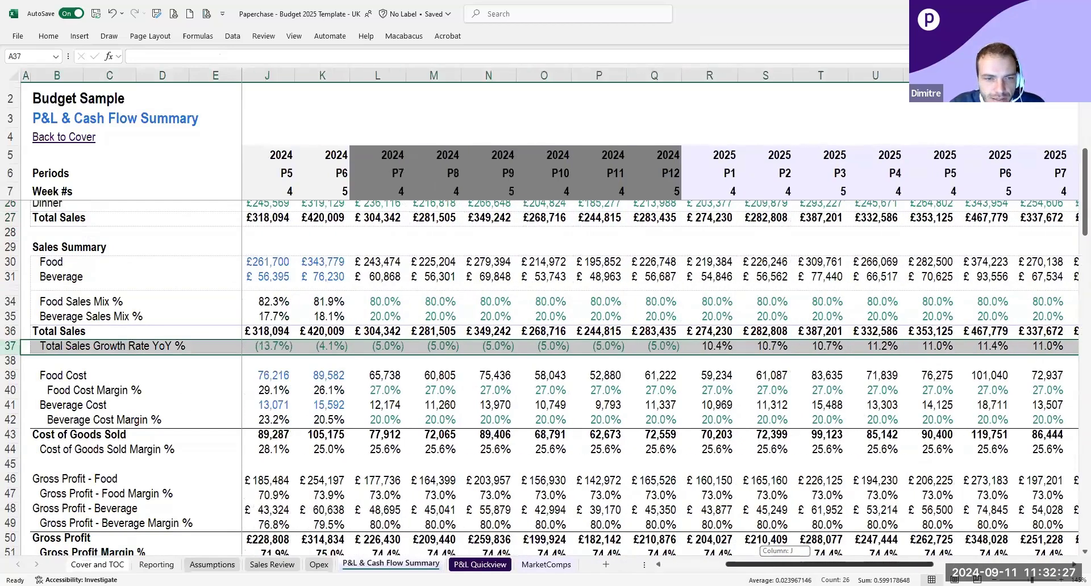
Examine the Food Cost and Beverage Cost actuals for 2024 P1 through P6, along with their period headers.
scroll(448, 402, down, 1)
scroll(449, 402, down, 2)
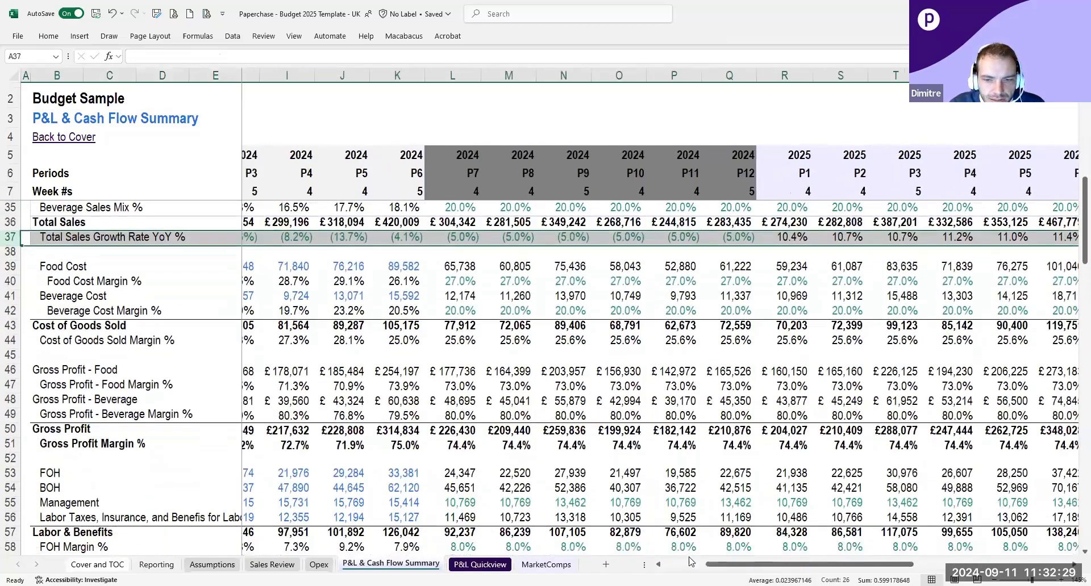
drag(710, 564, 667, 565)
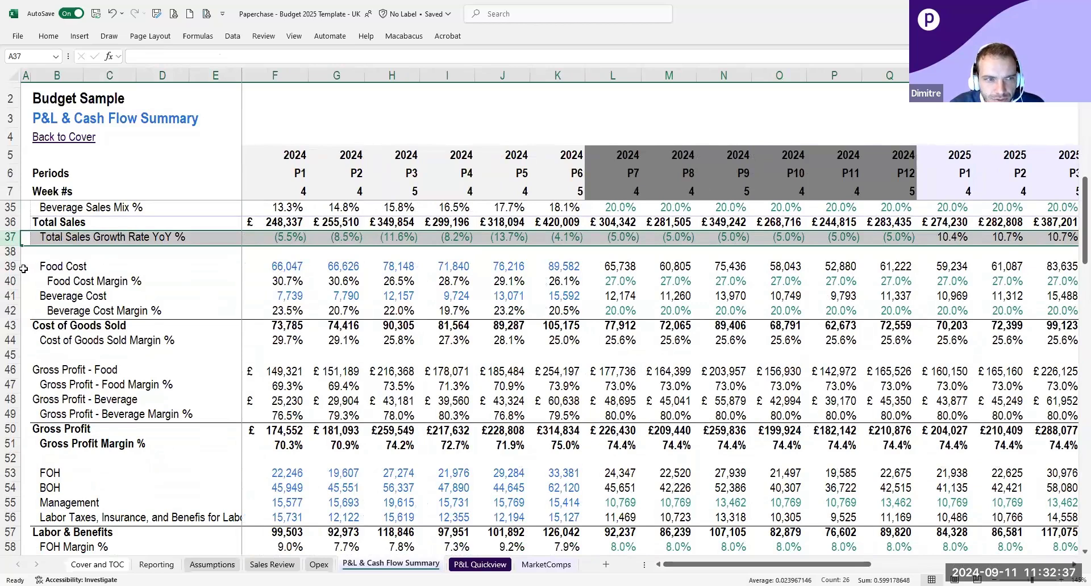
drag(291, 265, 518, 268)
drag(296, 297, 542, 297)
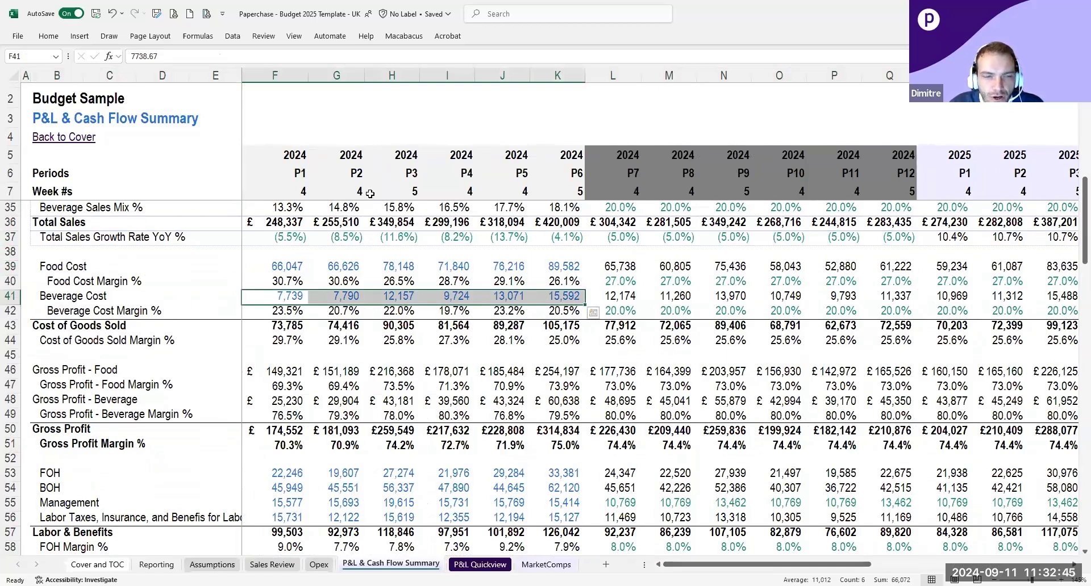
drag(284, 157, 537, 168)
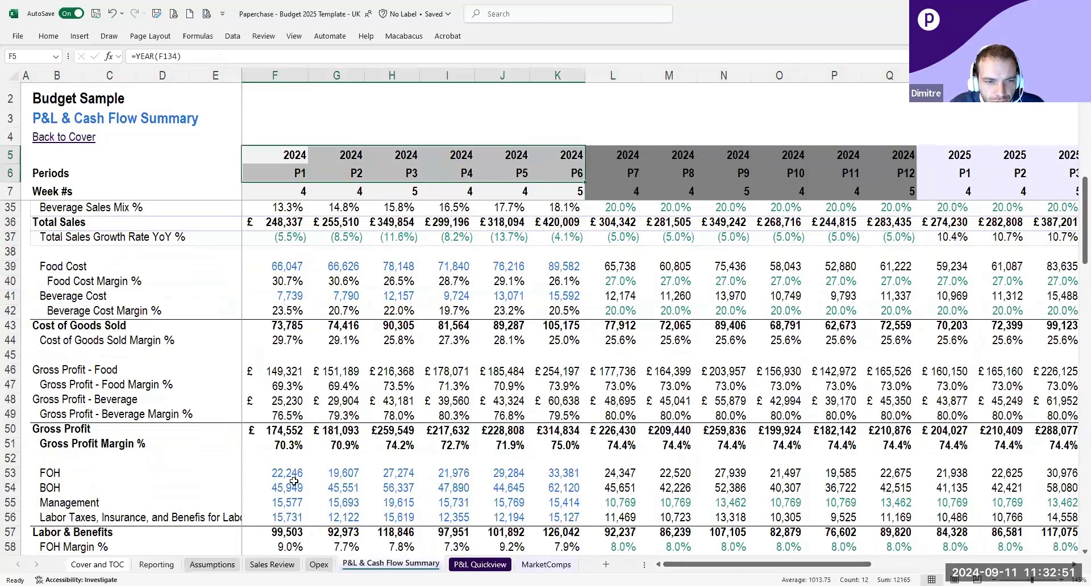
Review the Labor & Benefits section and check the 2024 P1 entry for Labor Taxes, Insurance, and Benefits.
scroll(187, 452, down, 2)
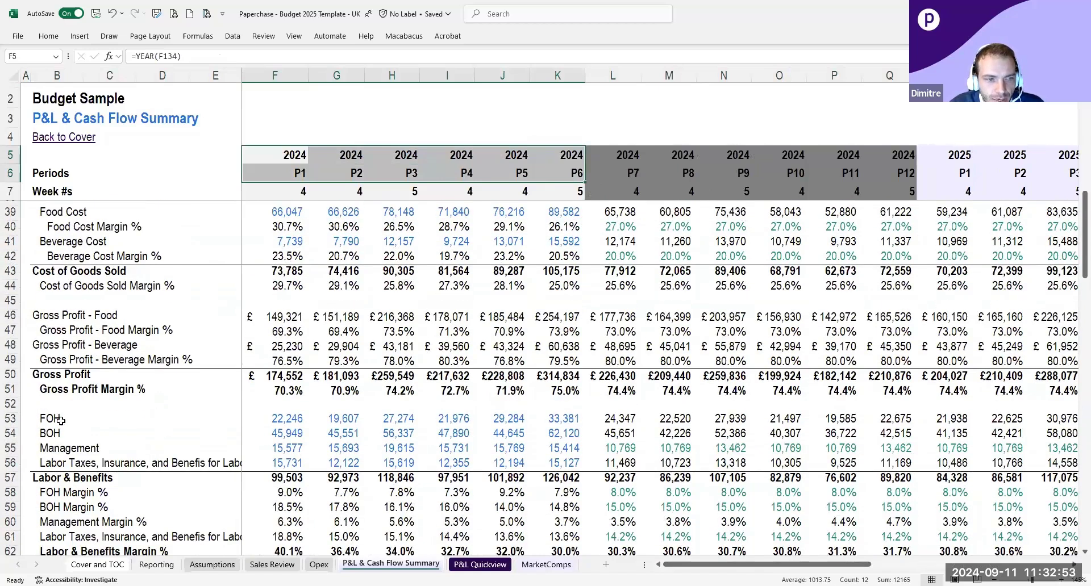
scroll(289, 385, down, 4)
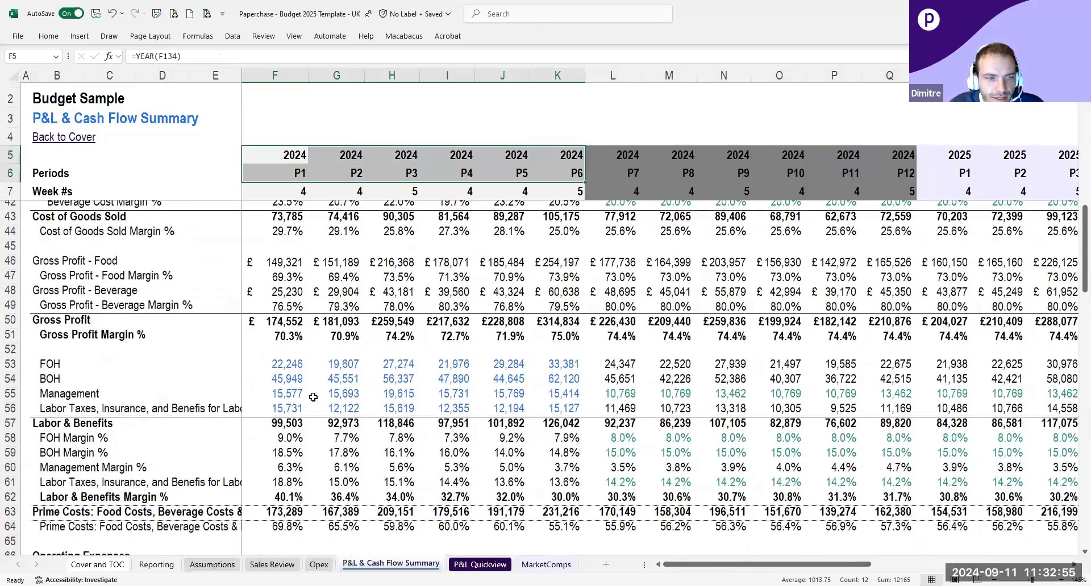
scroll(343, 341, down, 1)
scroll(344, 341, up, 1)
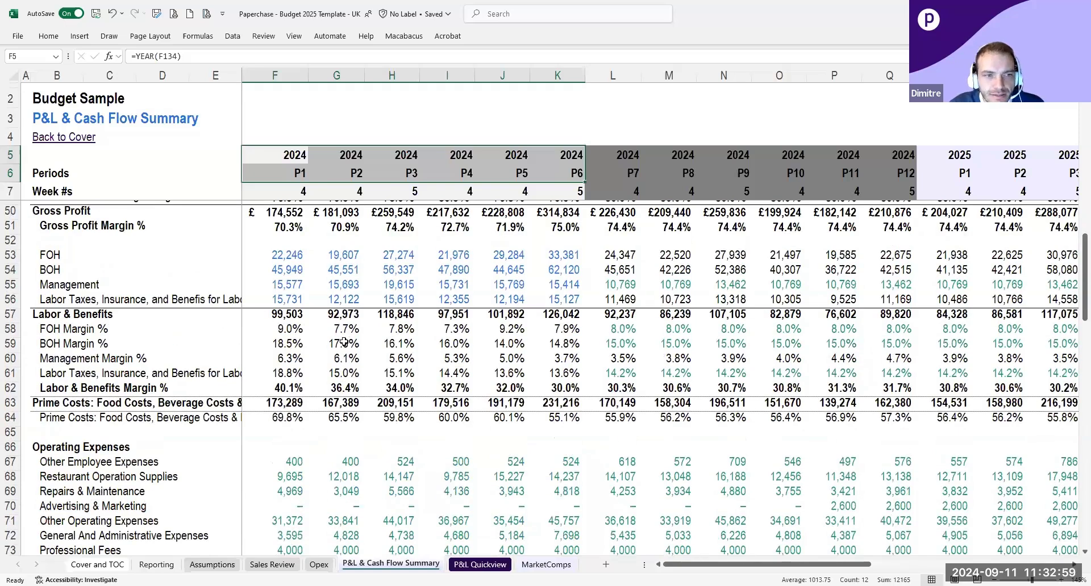
click(290, 300)
Check how the 2024 Operating Expenses rows and the Occupancy row link to the Opex sheet.
scroll(330, 308, down, 4)
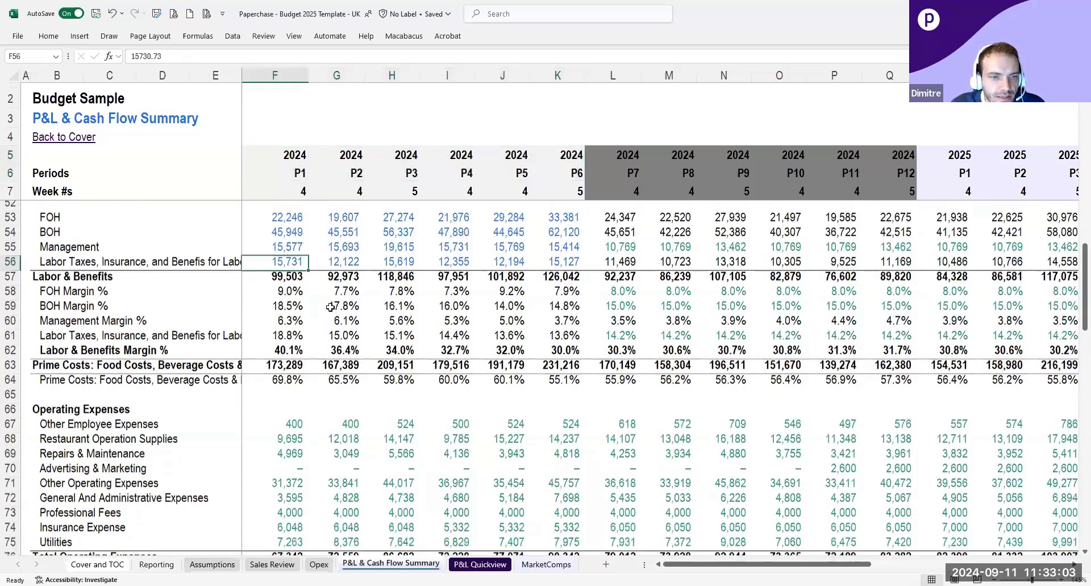
click(296, 298)
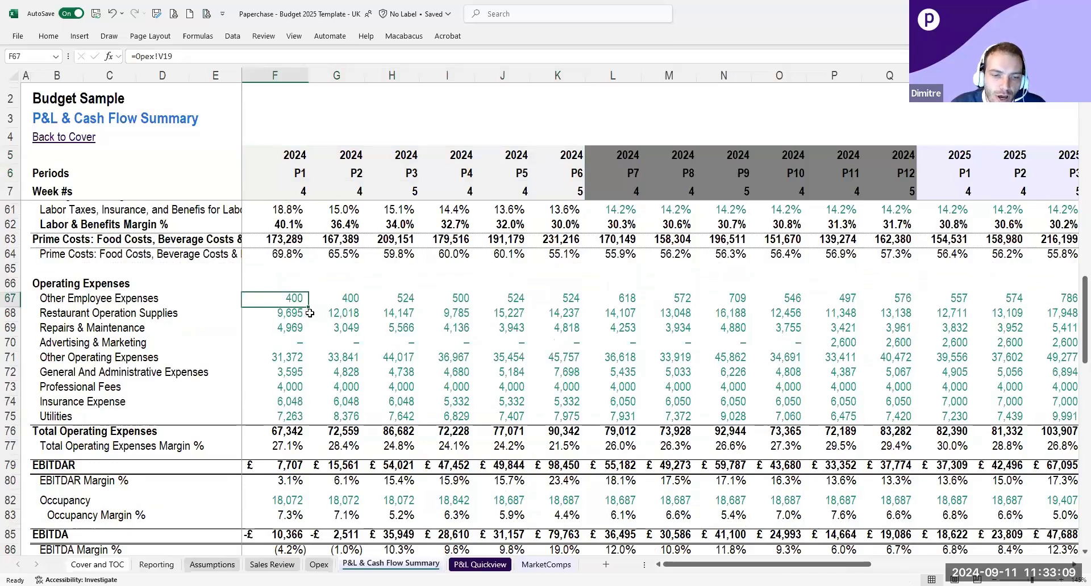
drag(299, 300, 541, 417)
click(270, 356)
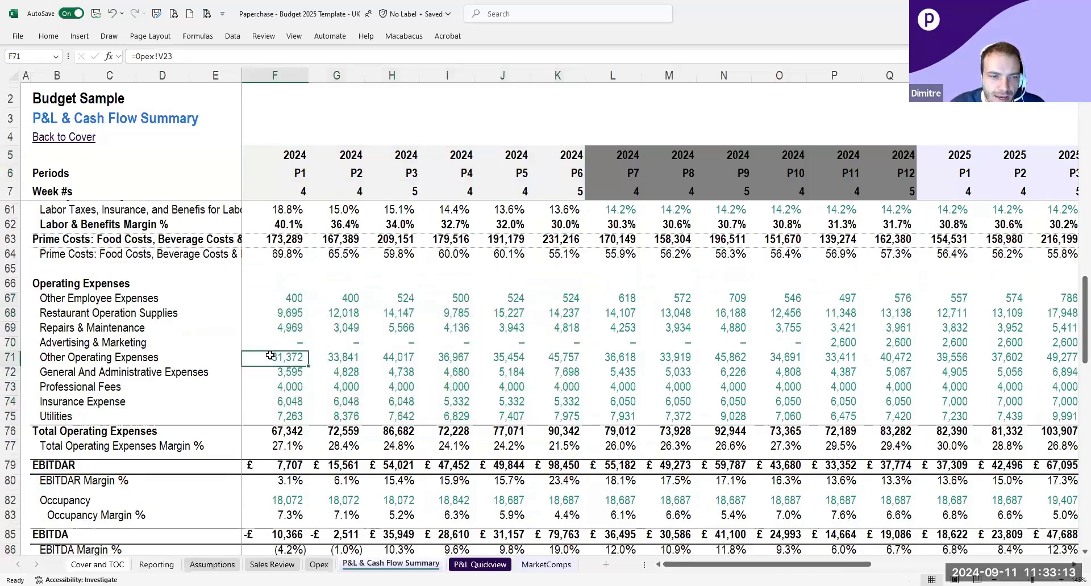
scroll(272, 356, down, 3)
click(289, 391)
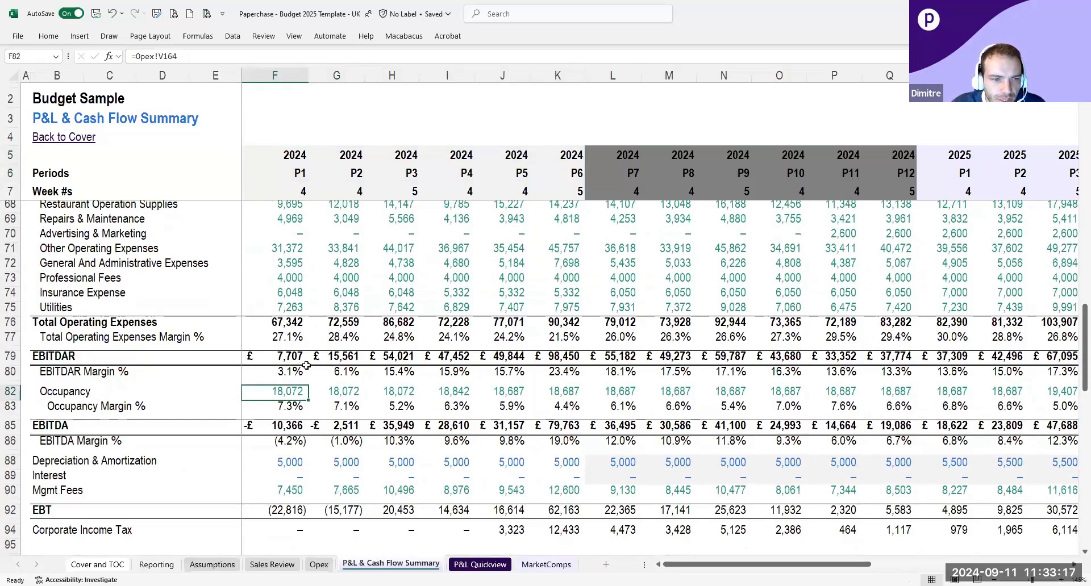
Examine the Depreciation & Amortization, Interest and Mgmt Fees rows for 2024 P1 through P6.
scroll(304, 367, down, 4)
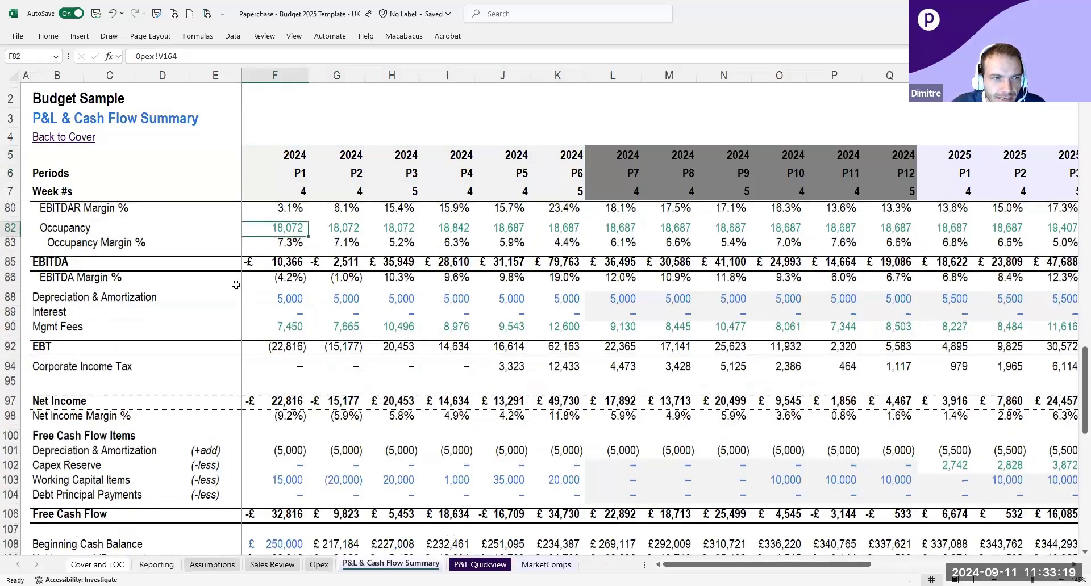
drag(282, 298, 537, 300)
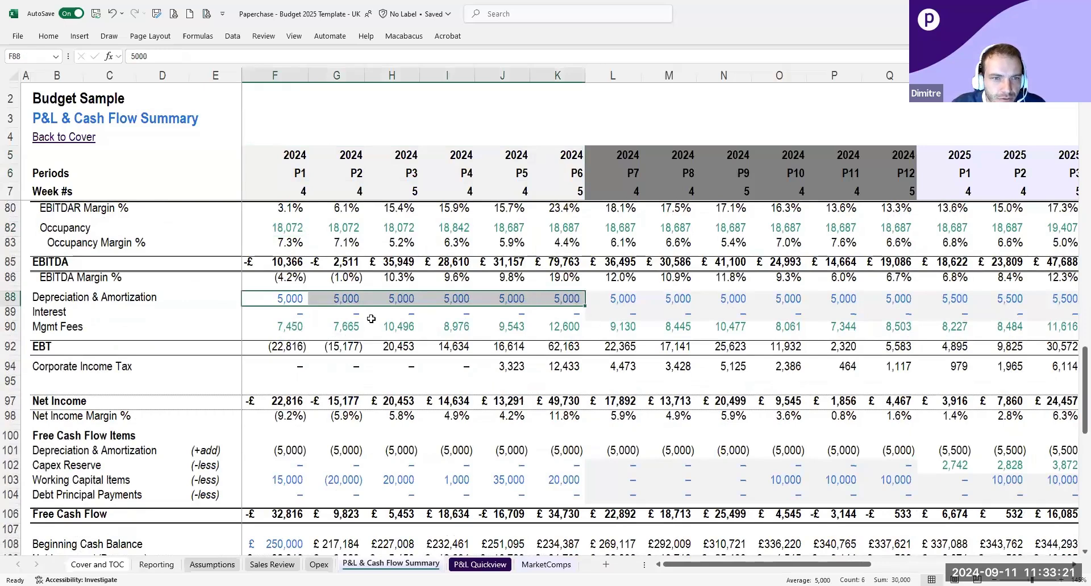
drag(293, 313, 541, 312)
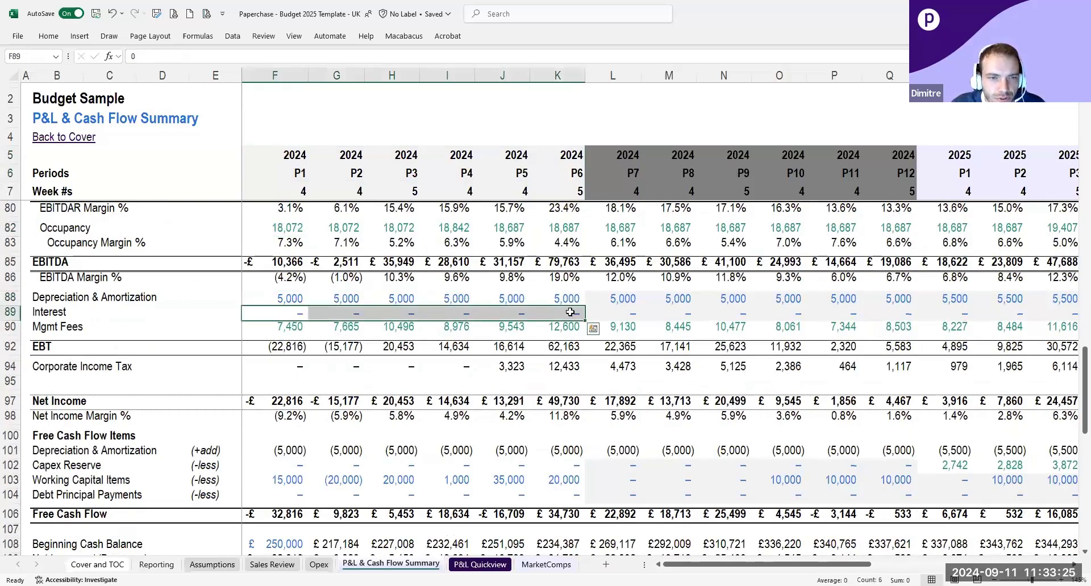
click(289, 331)
drag(299, 326, 549, 328)
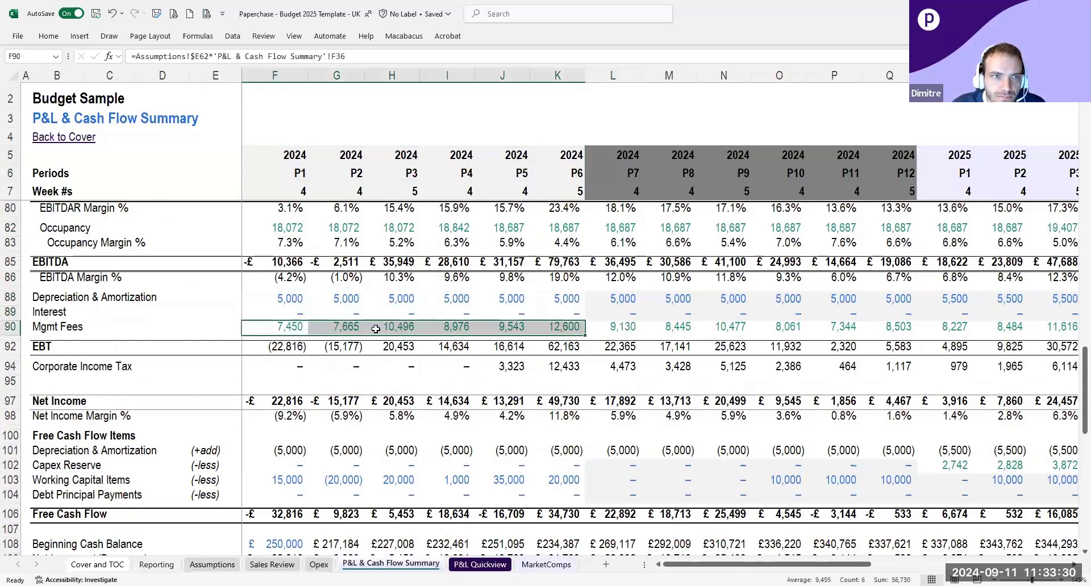
Check how the 2024 Mgmt Fees for P1 through P6 derive from the Mgmt Fees percentage of sales on the Assumptions sheet.
click(295, 326)
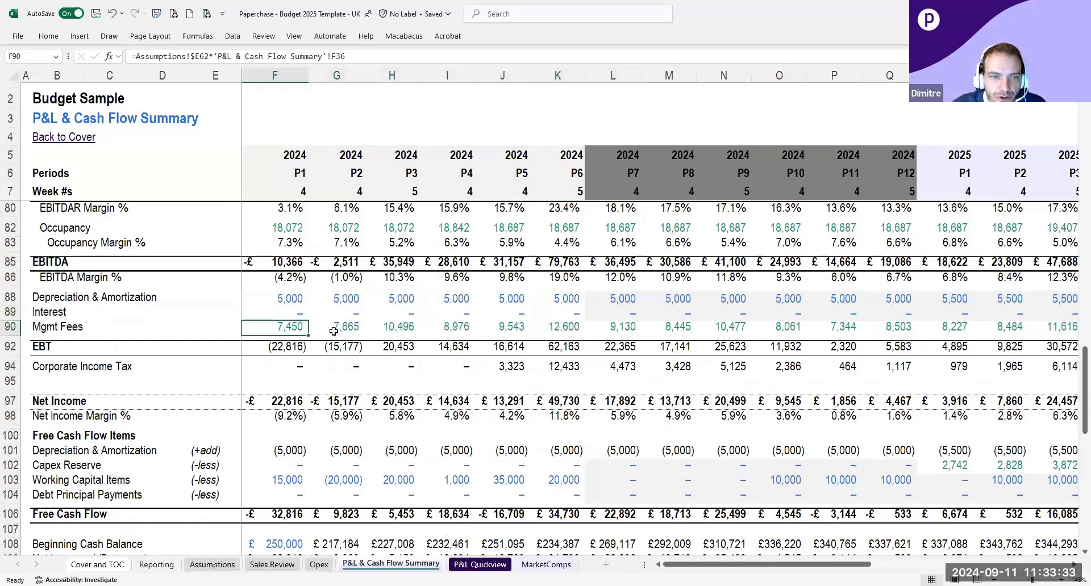
click(212, 564)
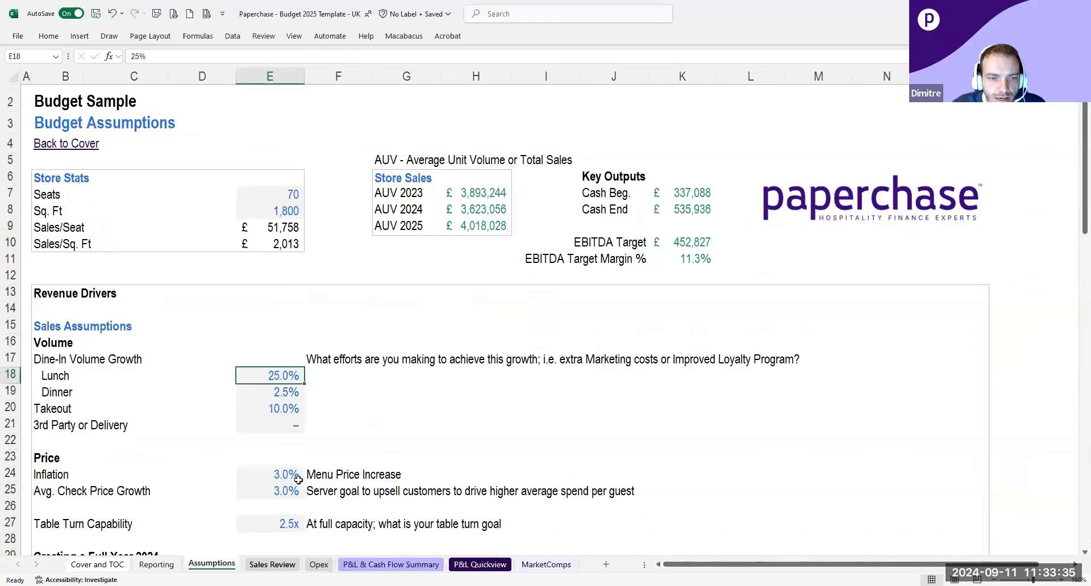
scroll(295, 465, down, 6)
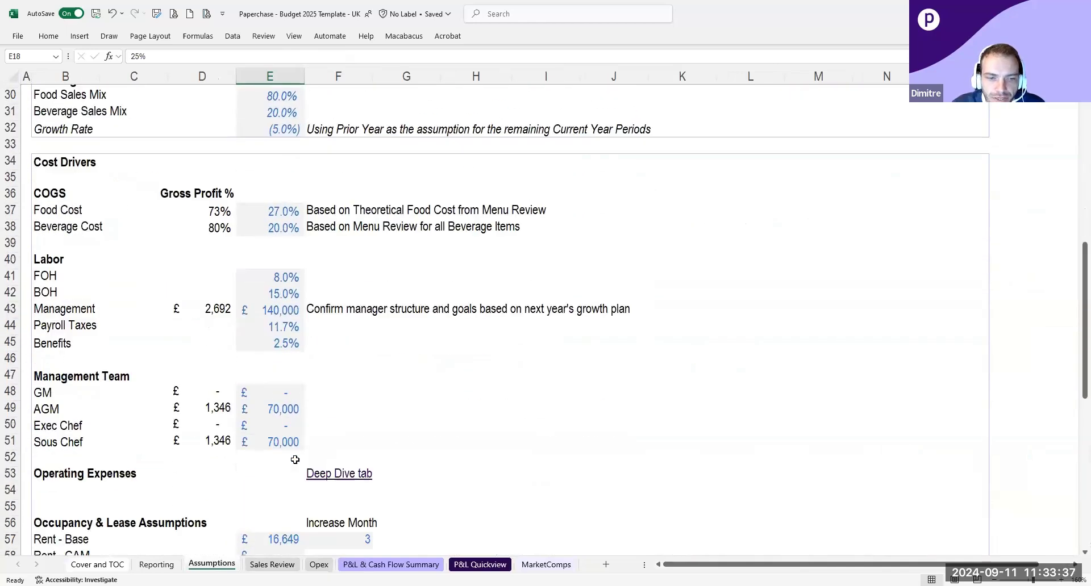
scroll(295, 459, down, 6)
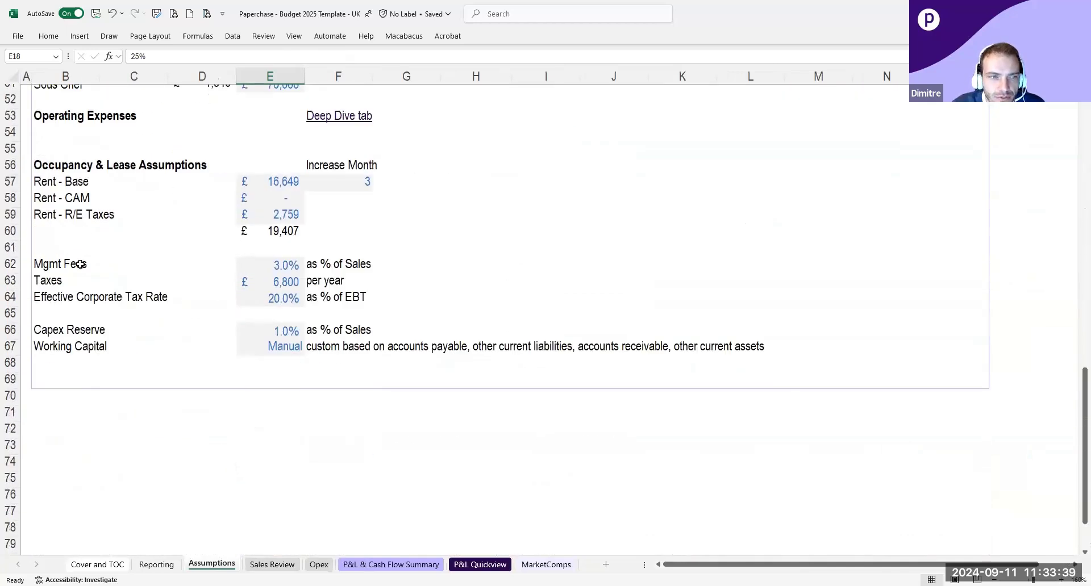
drag(80, 264, 386, 265)
scroll(450, 285, up, 1)
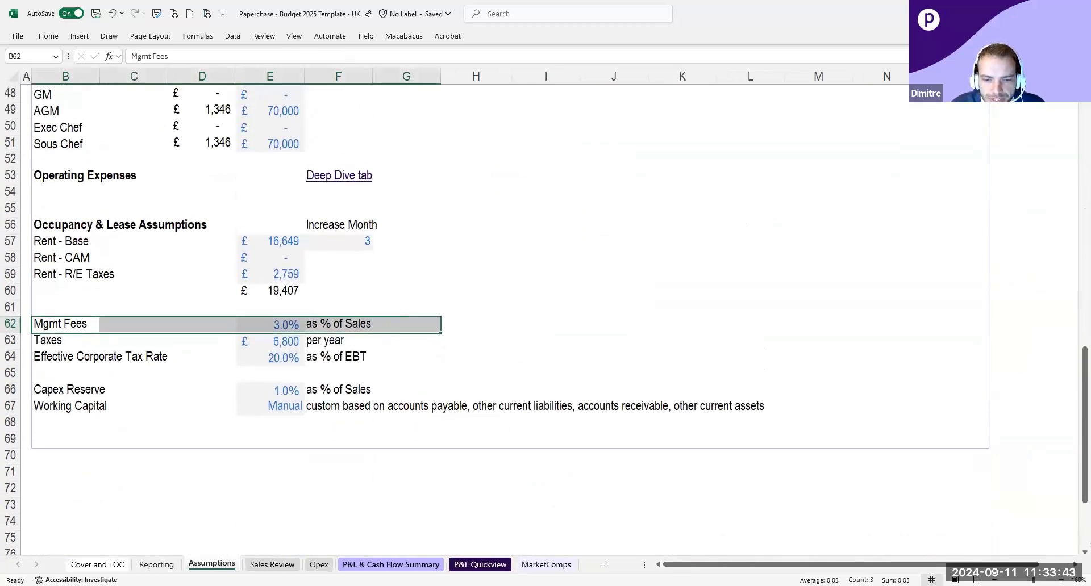
click(398, 565)
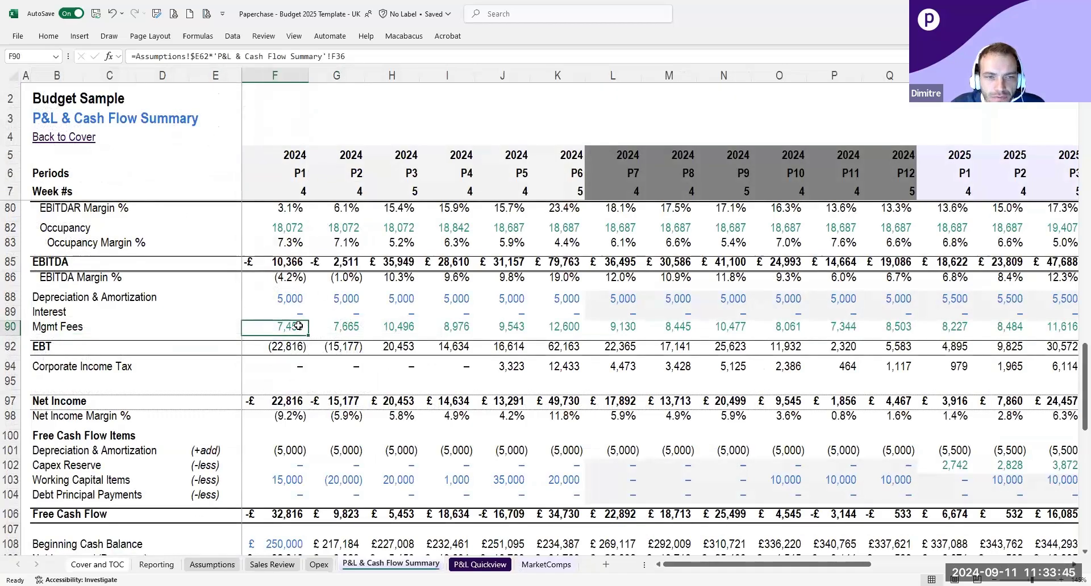
drag(298, 327, 552, 328)
Examine the Free Cash Flow Items block for 2024 P1 through P6, from Depreciation & Amortization to Debt Principal Payments.
scroll(393, 375, down, 2)
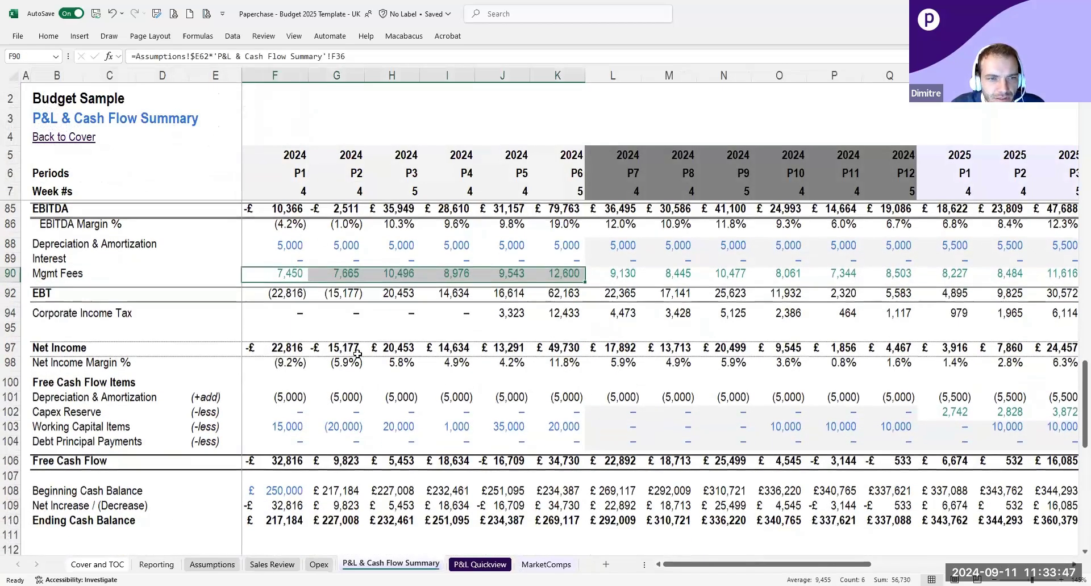
scroll(326, 324, down, 1)
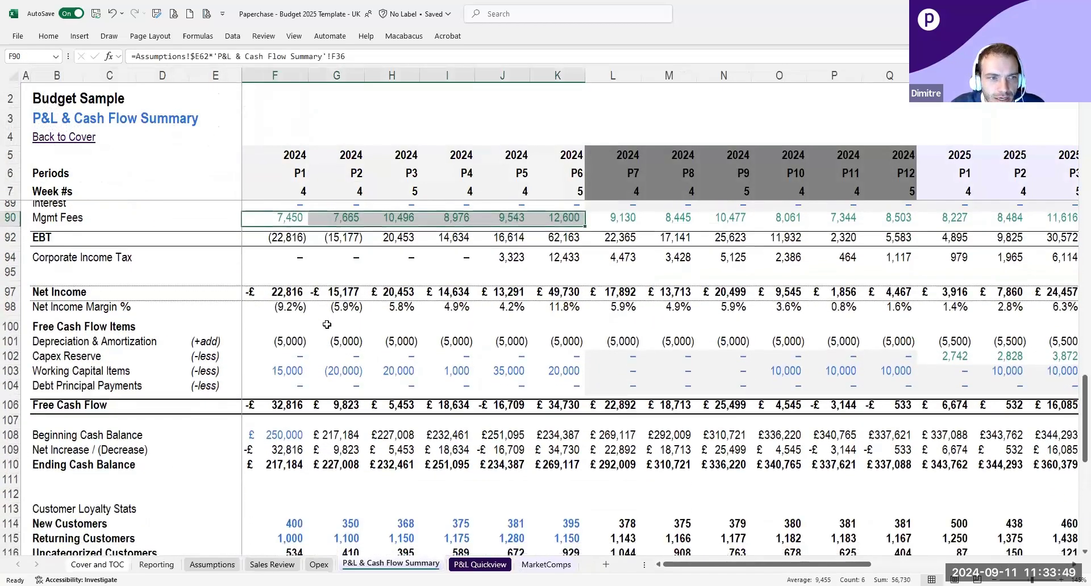
scroll(300, 374, up, 1)
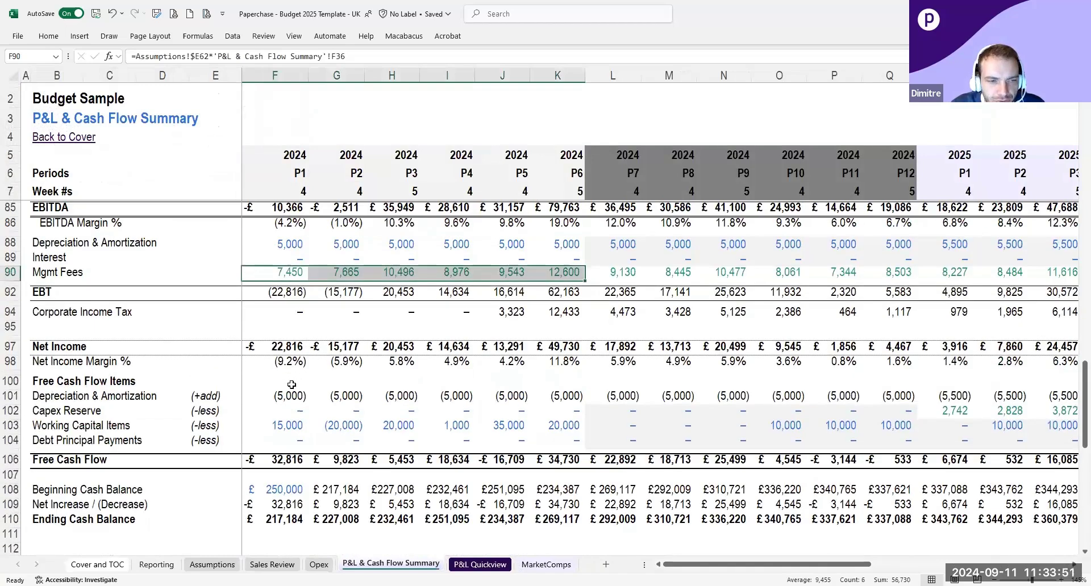
drag(293, 415, 574, 436)
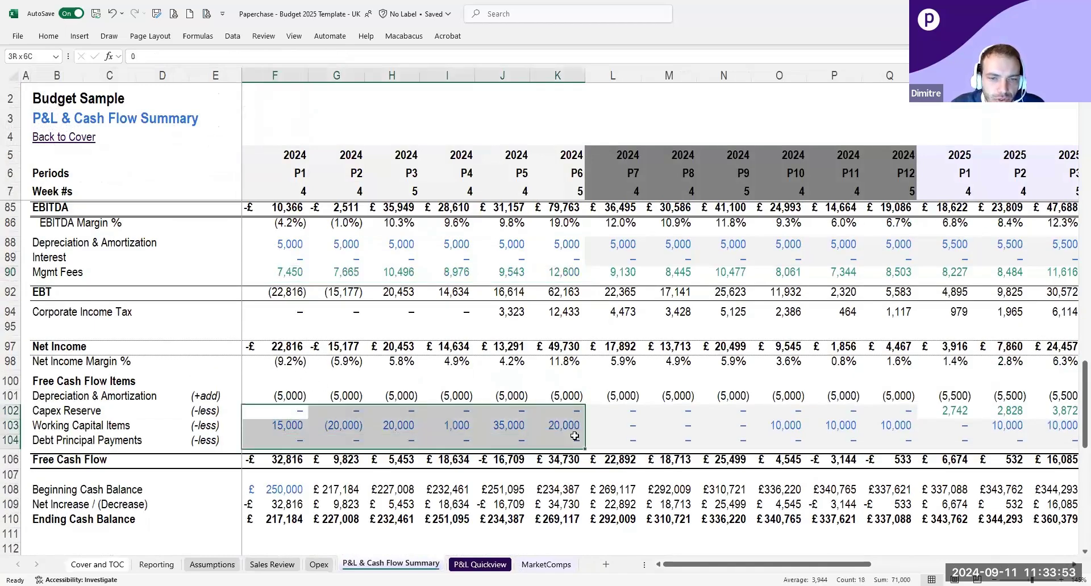
drag(290, 397, 551, 438)
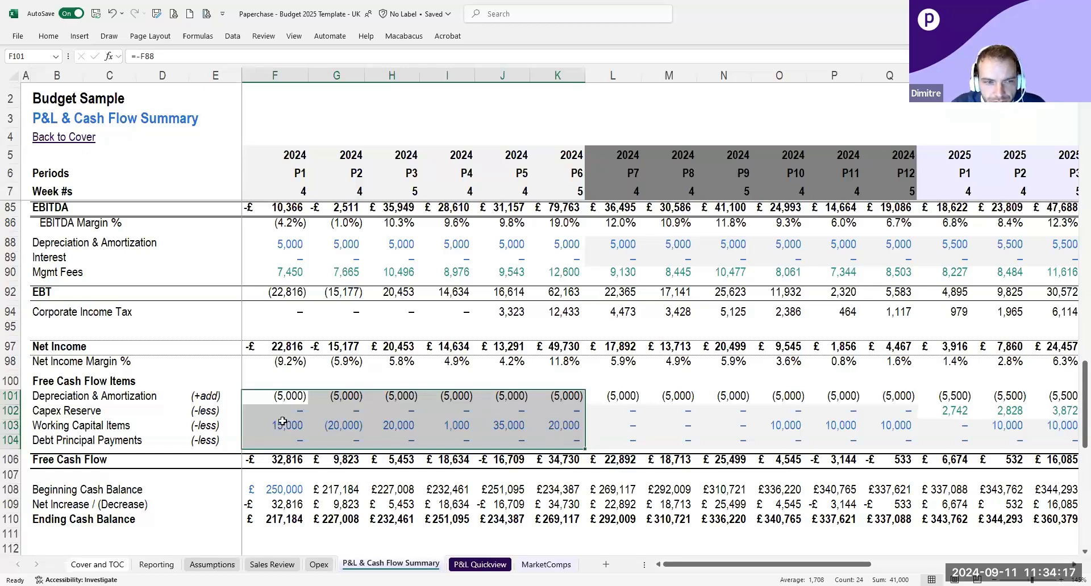
Review the Capex Reserve, Working Capital Items and Debt Principal Payments rows individually, including the 2024 P1 through P6 working capital entries.
click(13, 426)
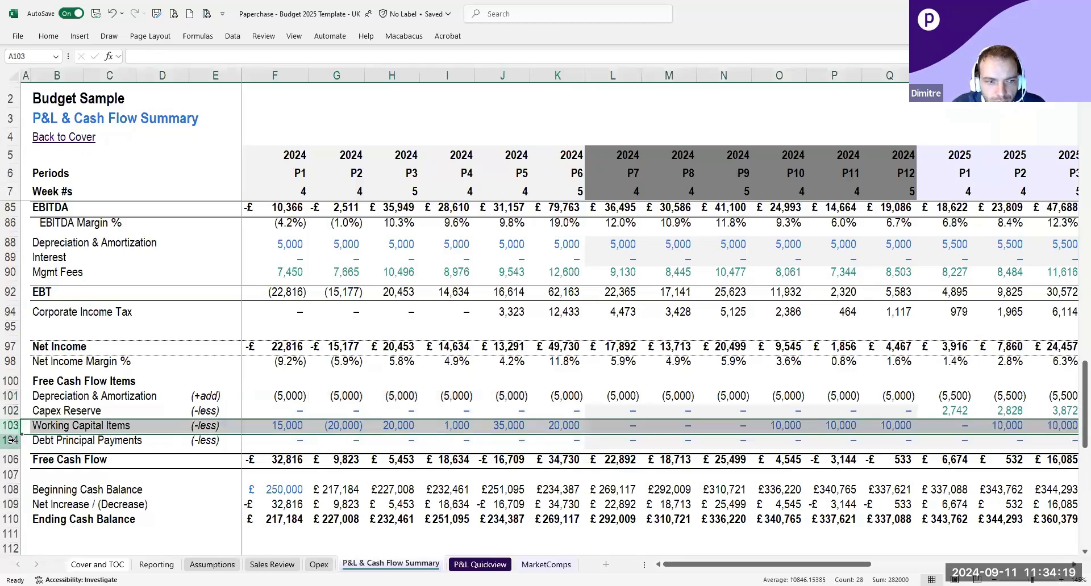
click(12, 440)
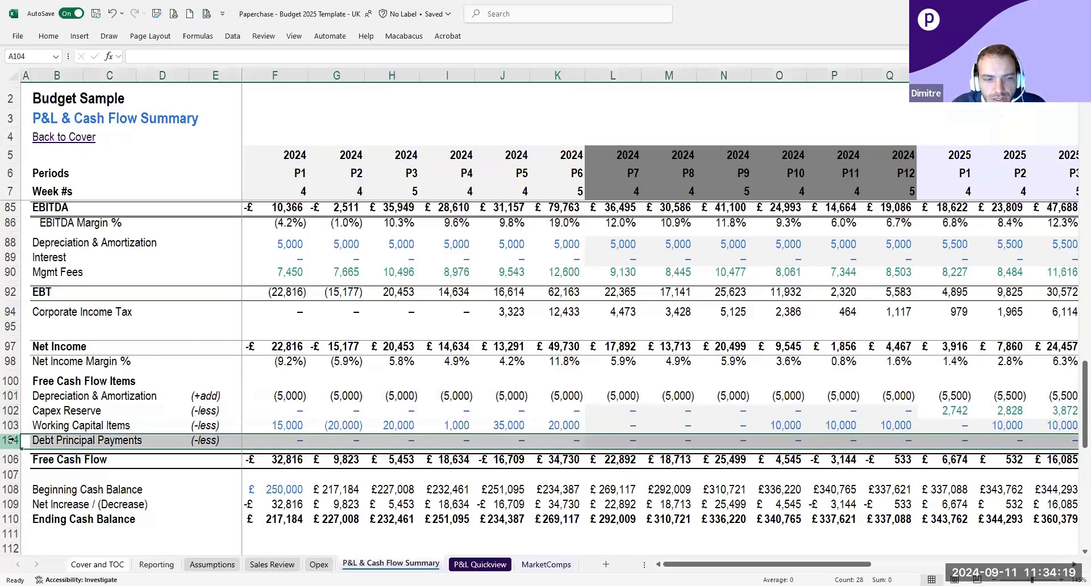
click(10, 410)
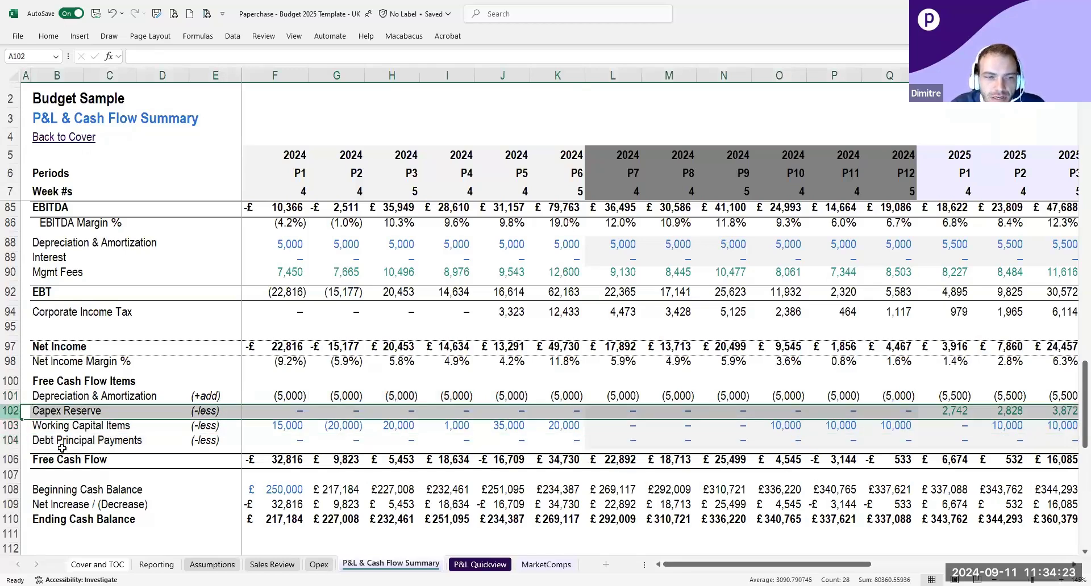
click(311, 439)
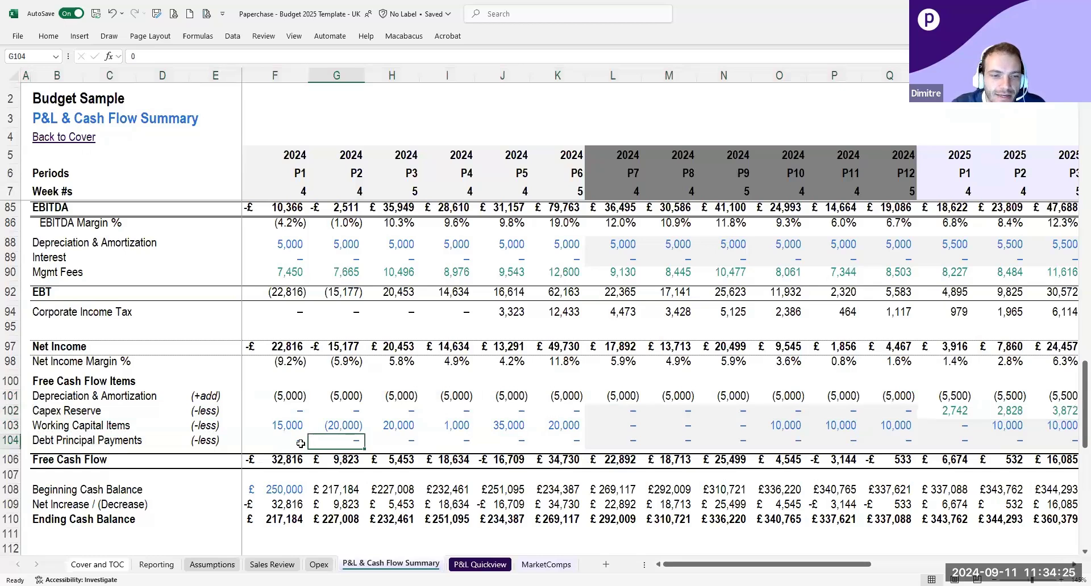
drag(297, 426, 539, 427)
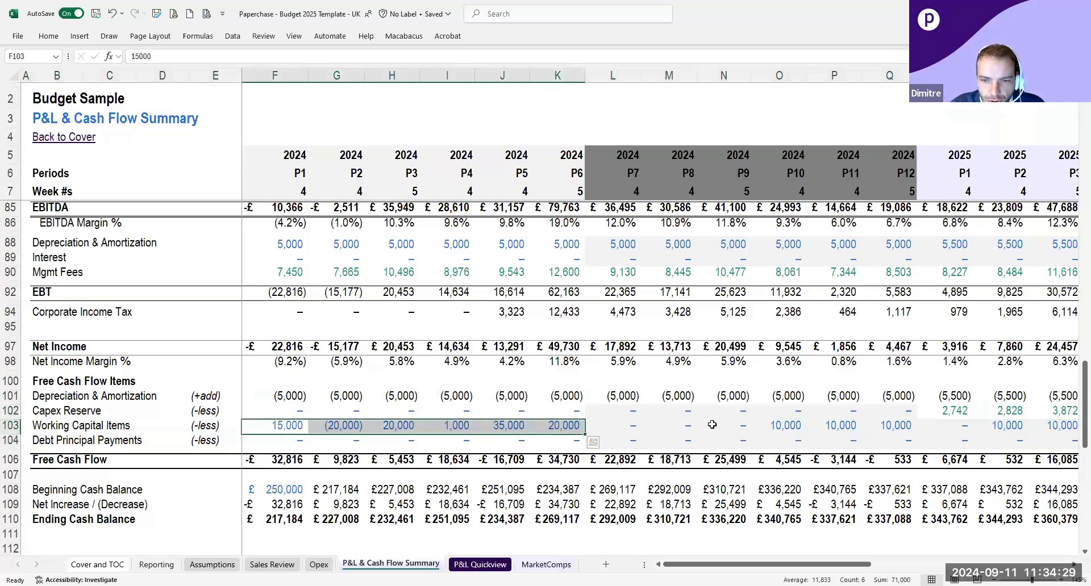
click(56, 425)
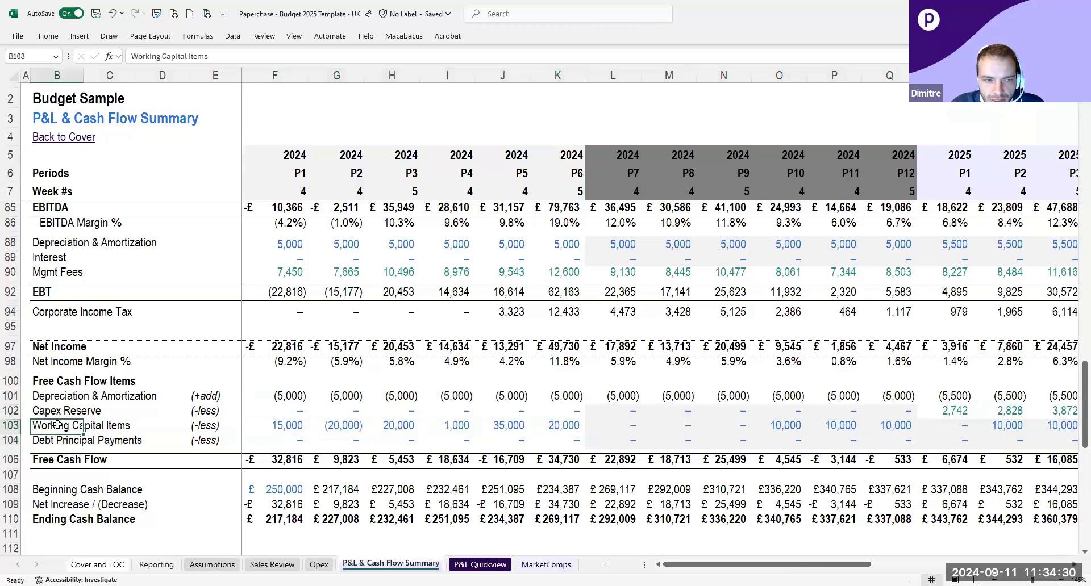
click(16, 425)
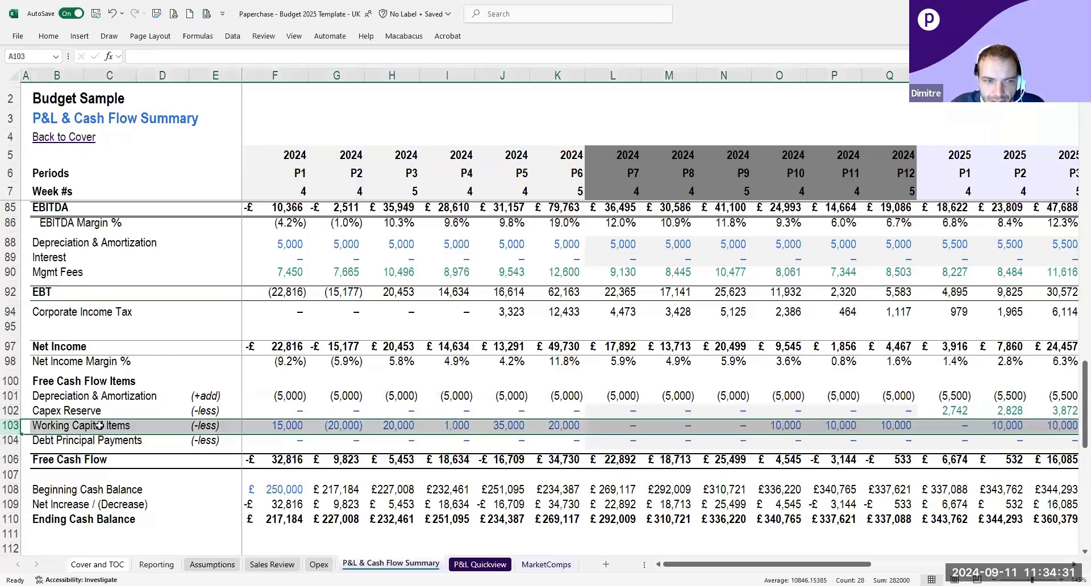
Inspect the Free Cash Flow formula for 2024 P7 and the Free Cash Flow results for 2024 P1 through P6.
double_click(630, 455)
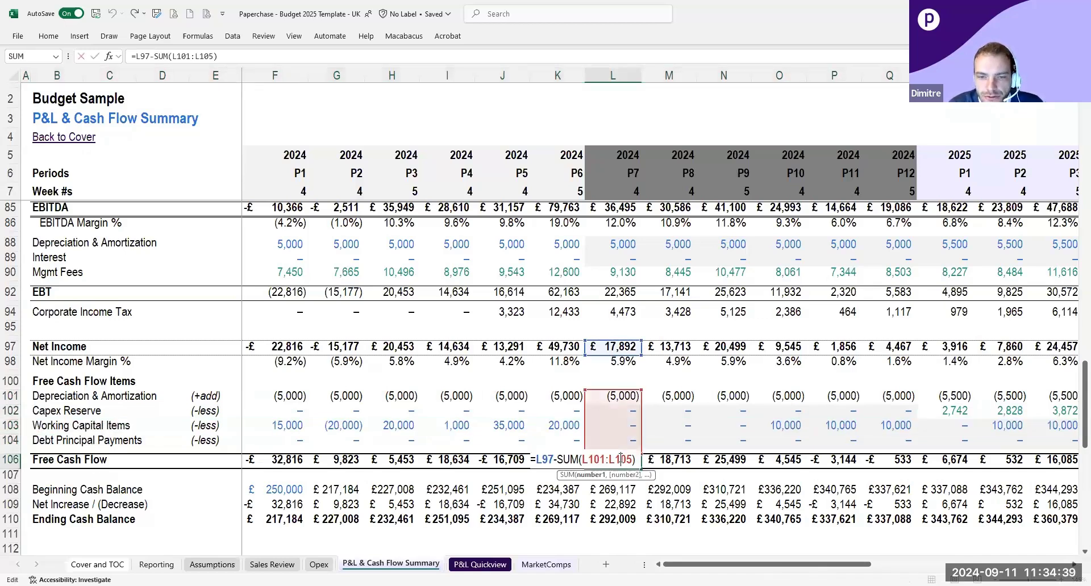
key(Escape)
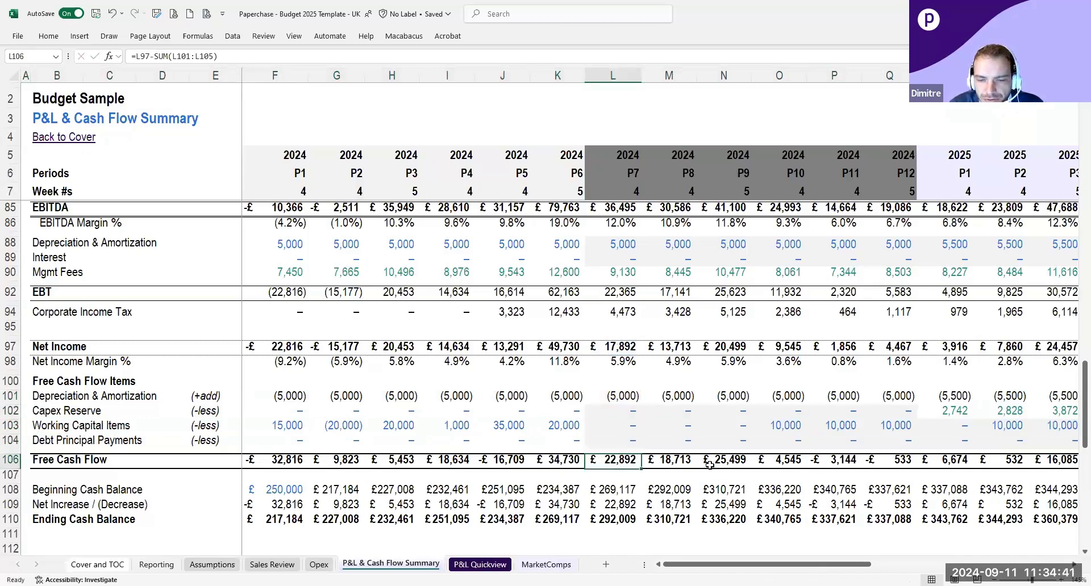
click(283, 460)
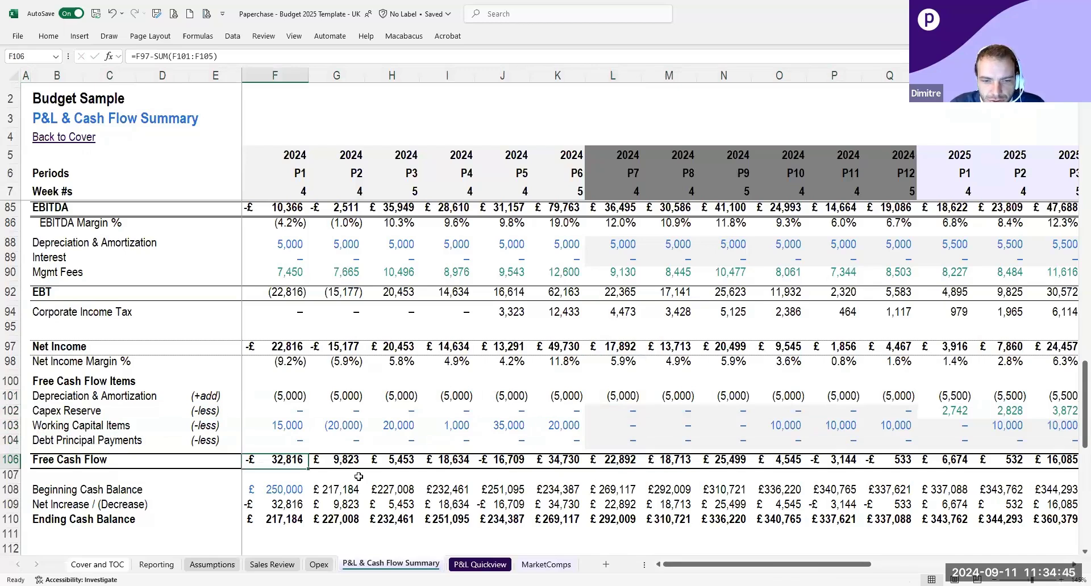
click(327, 463)
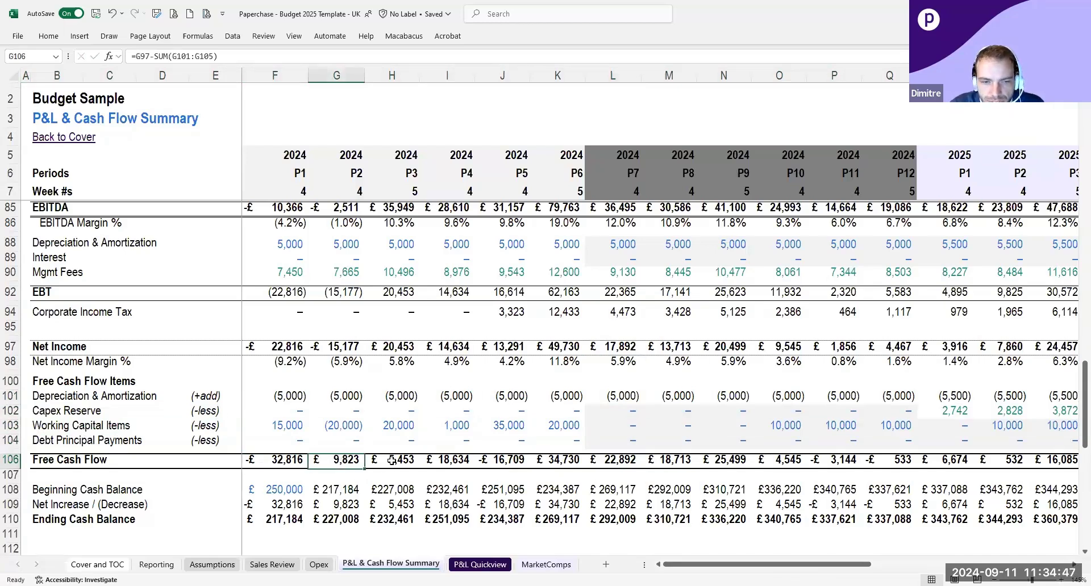
click(392, 461)
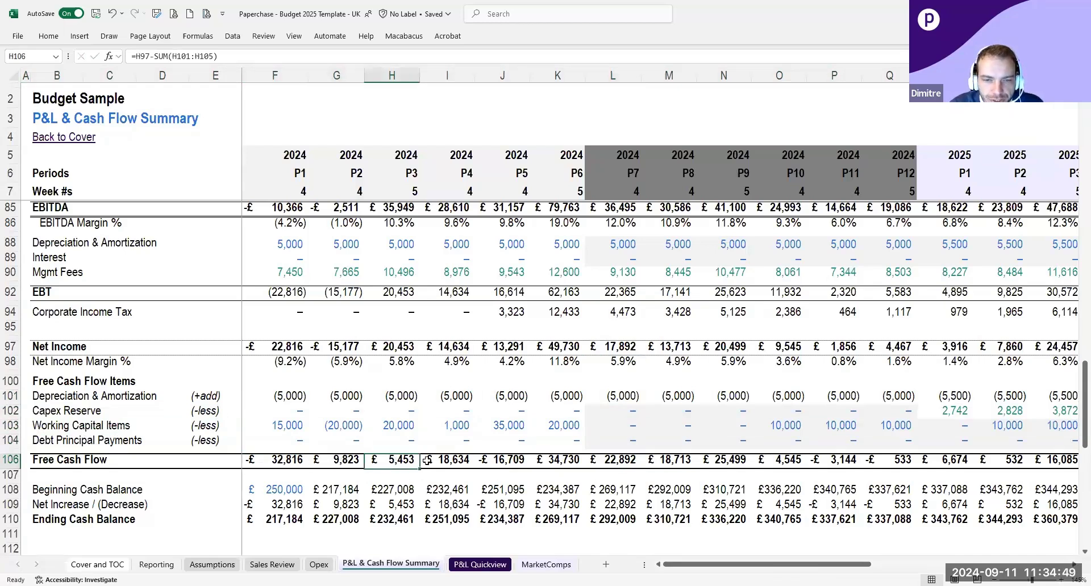
drag(292, 461, 551, 465)
Trace the cash balance from the 2024 P1 Beginning Cash Balance to the 2025 P12 Ending Cash Balance.
click(580, 490)
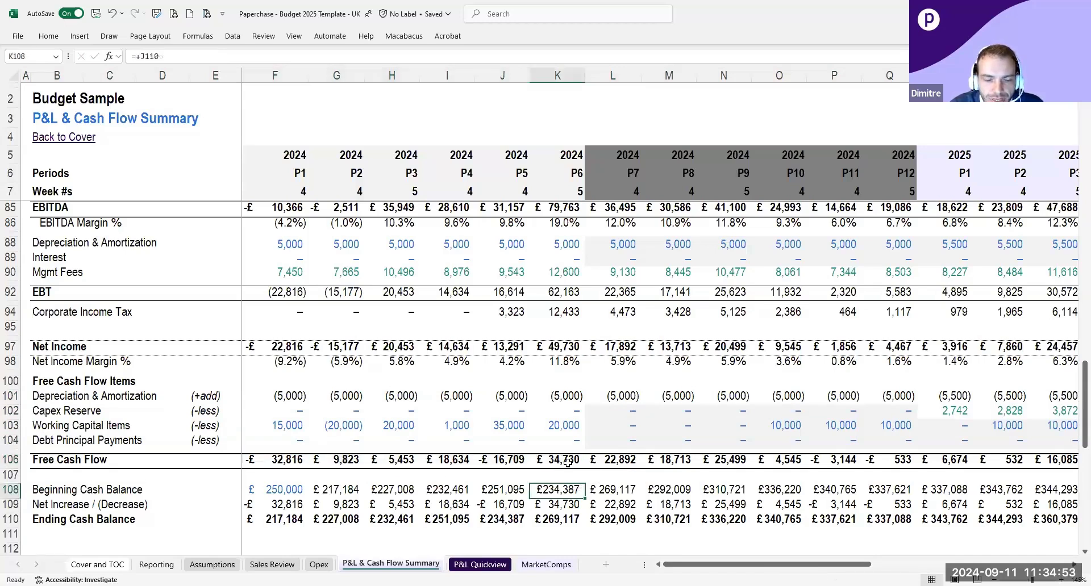
click(301, 487)
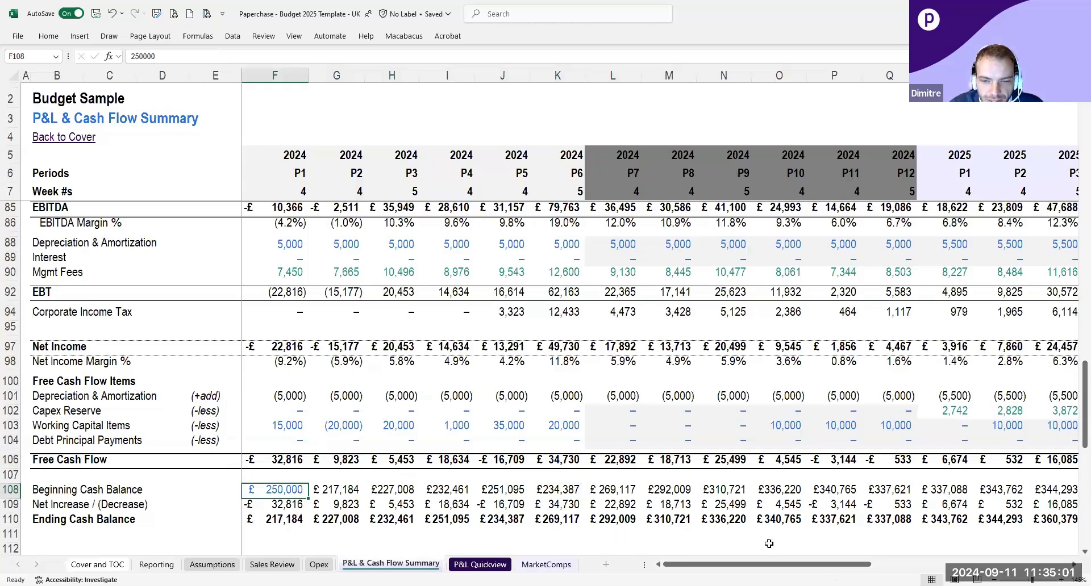
scroll(776, 556, right, 6)
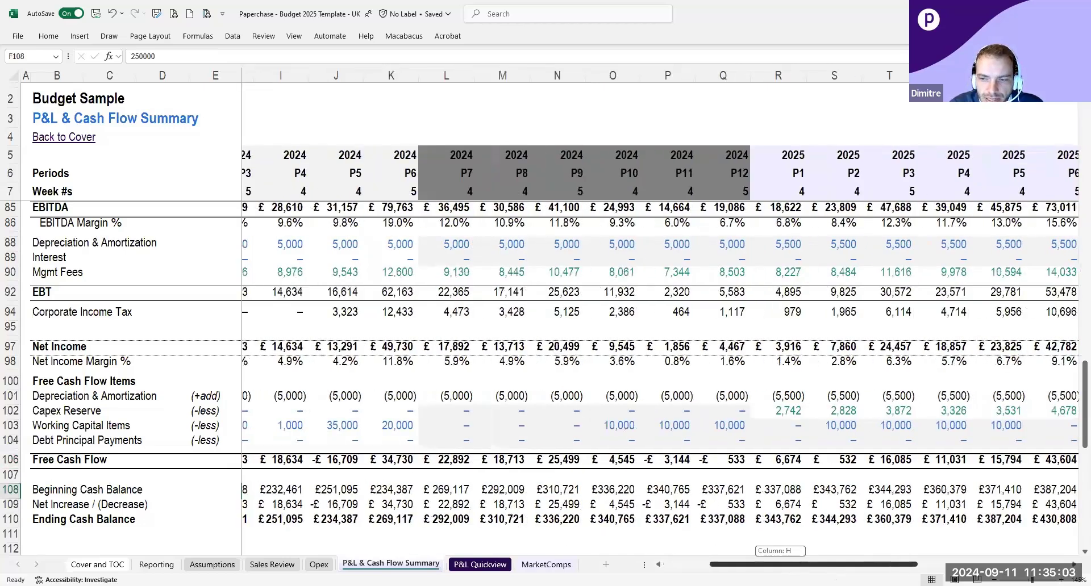
click(820, 519)
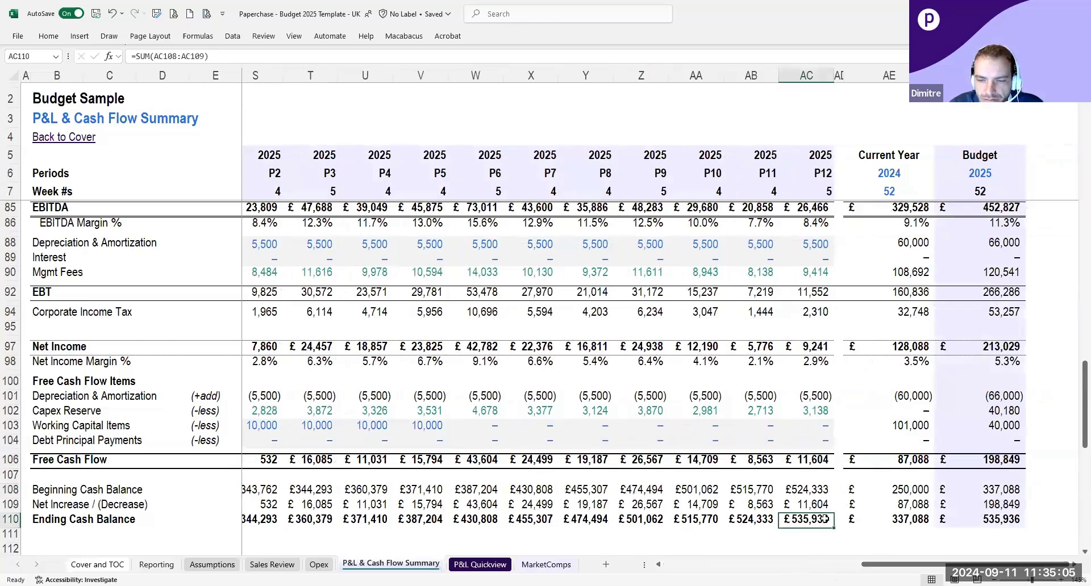
scroll(878, 552, left, 1)
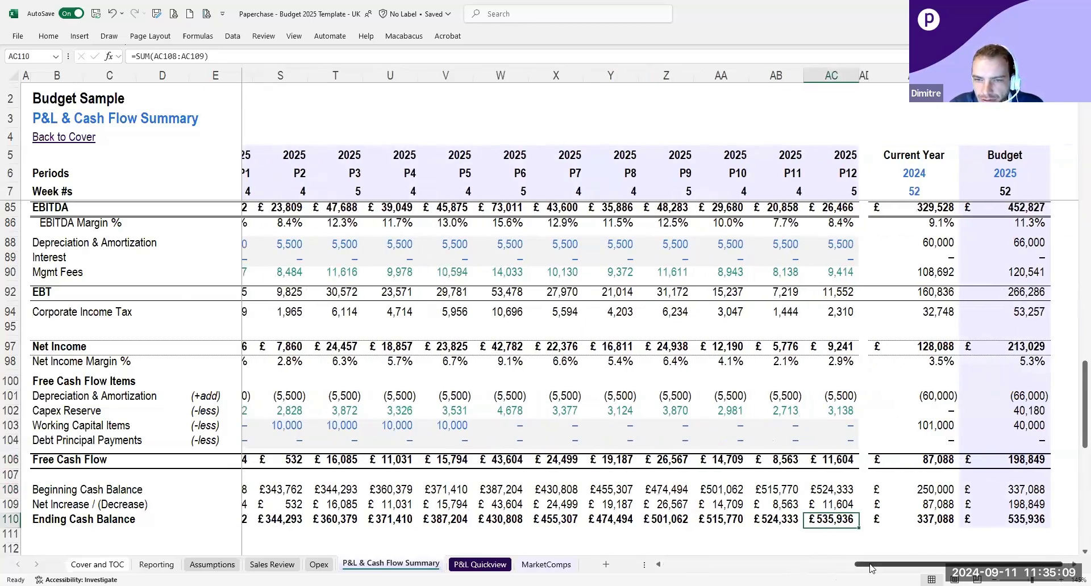
scroll(872, 566, right, 1)
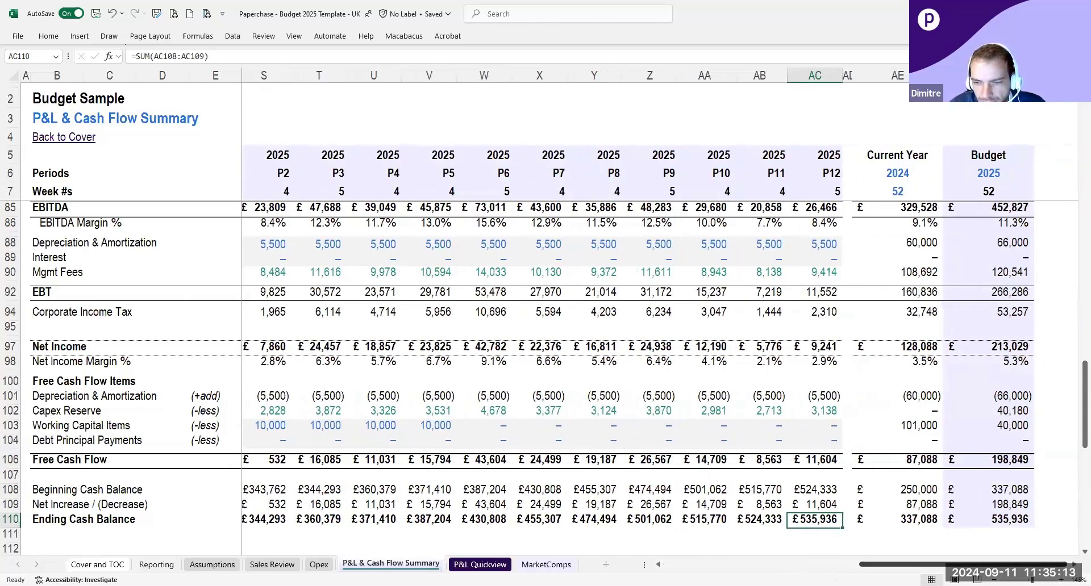
Select the annual Current Year 2024 and Budget 2025 columns of the P&L & Cash Flow Summary.
drag(871, 564, 674, 564)
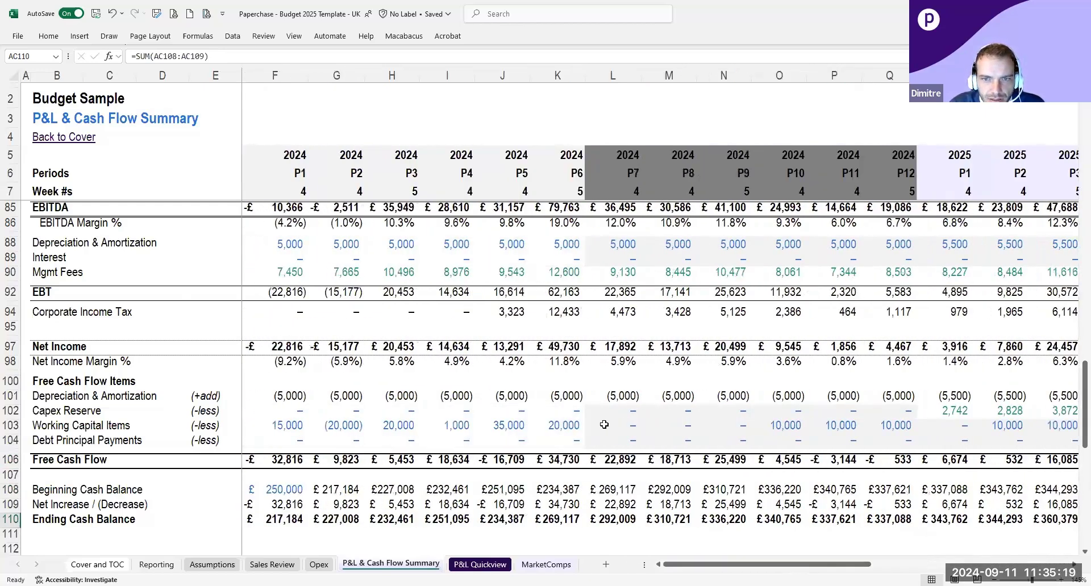
scroll(604, 425, up, 20)
drag(736, 569, 935, 569)
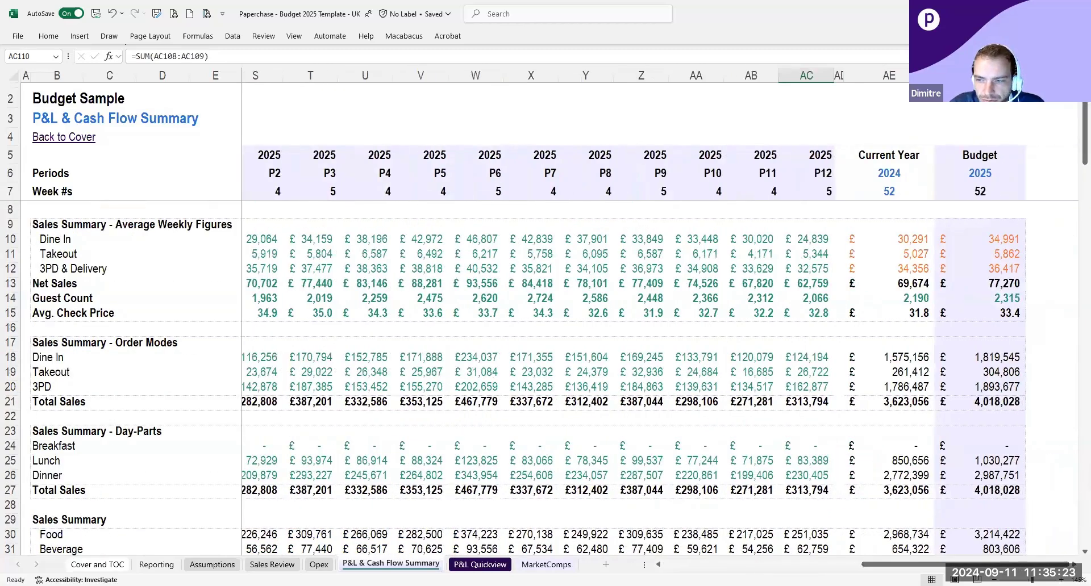
scroll(952, 506, right, 7)
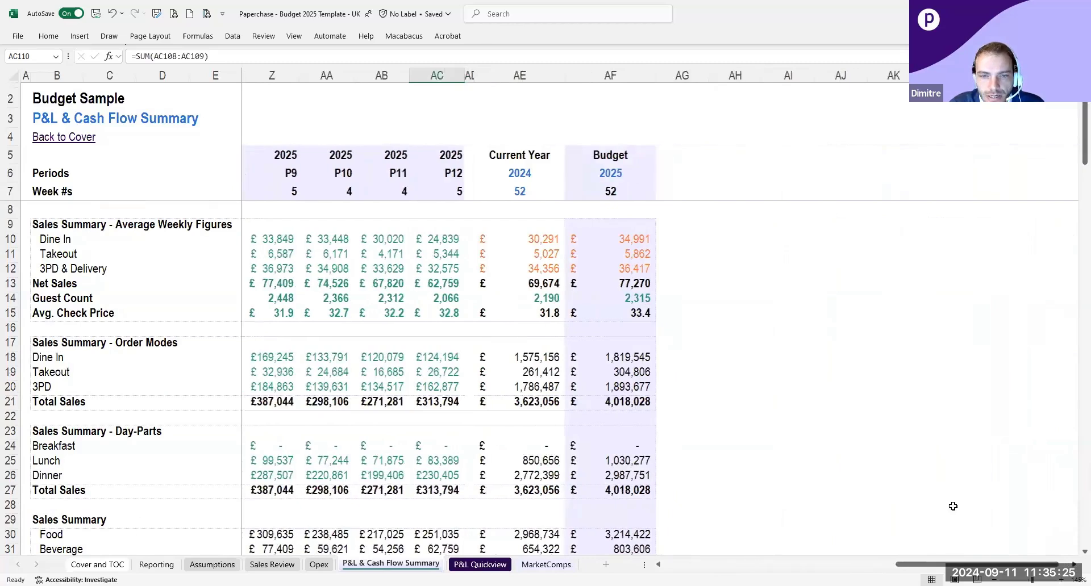
scroll(953, 506, right, 1)
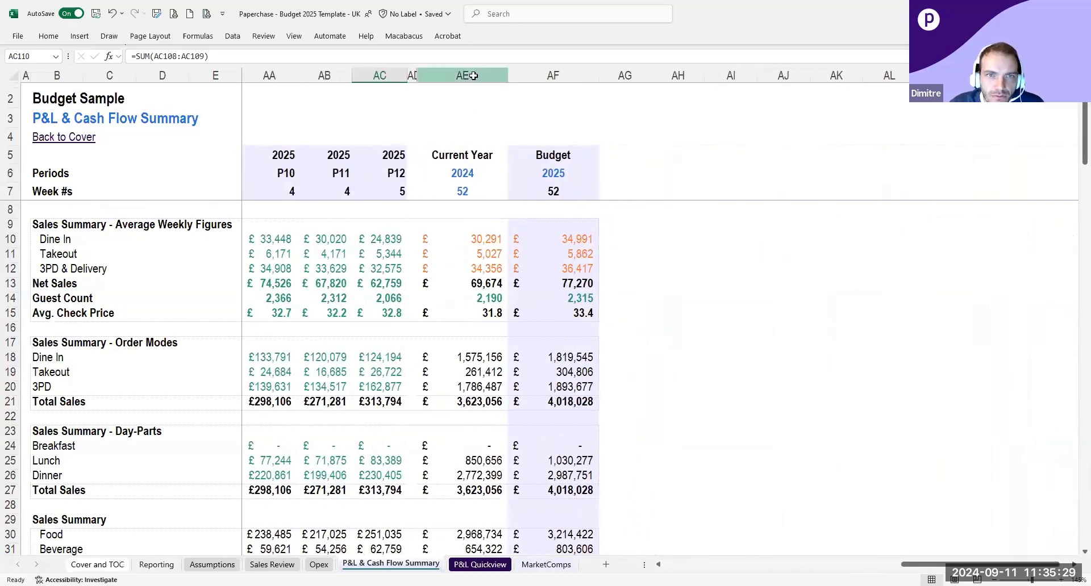
drag(471, 74, 539, 72)
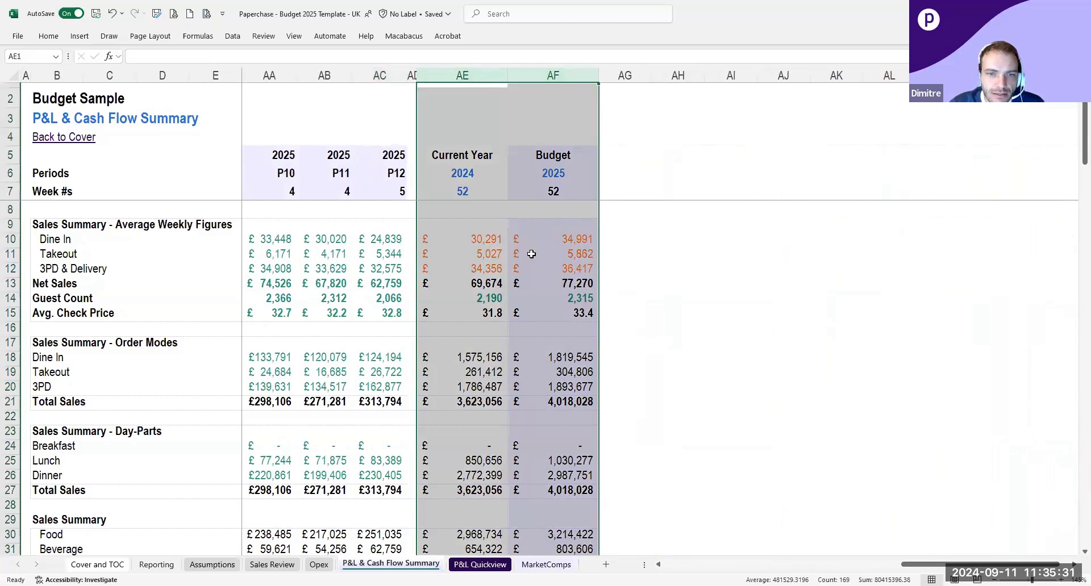
Inspect the Budget 2025 Dine In formula and compare the order-mode Total Sales for 2024 and 2025.
click(518, 356)
scroll(512, 352, down, 1)
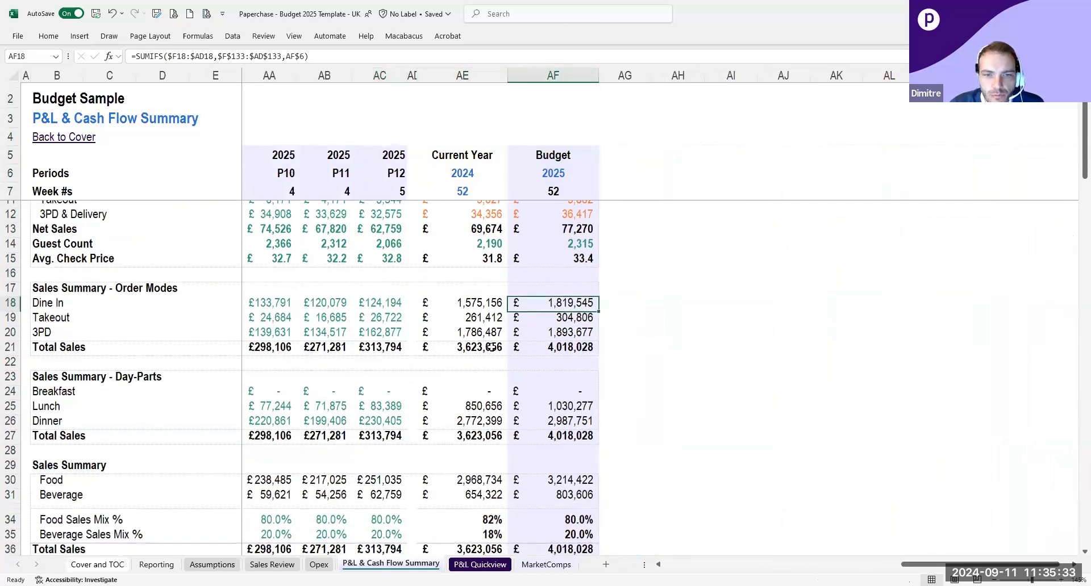
drag(491, 347, 568, 349)
scroll(534, 378, down, 2)
scroll(531, 379, down, 2)
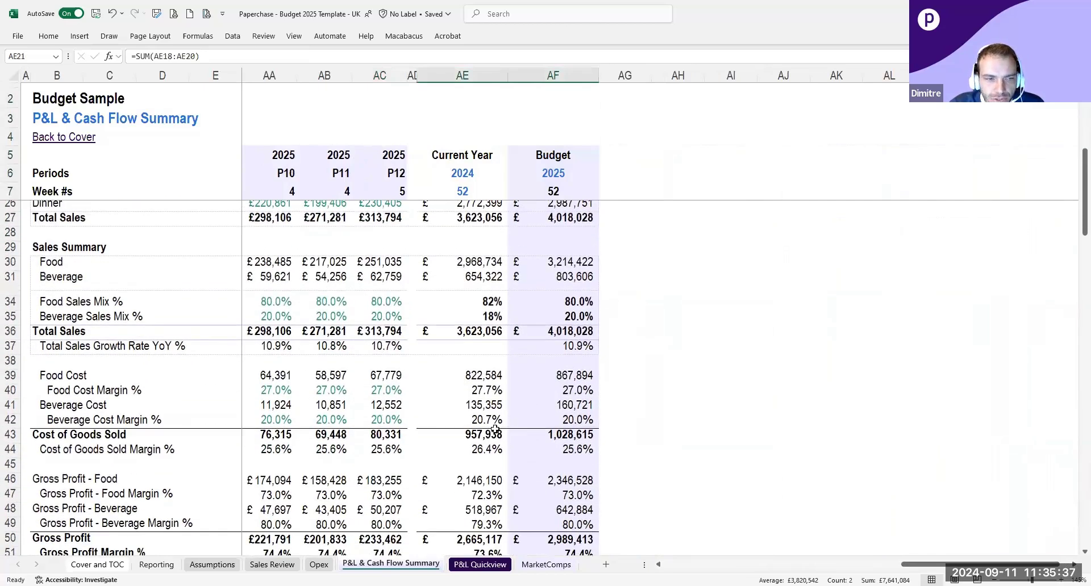
Compare the annual 2024 and 2025 Cost of Goods Sold Margin % and Gross Profit Margin %.
drag(484, 450, 539, 449)
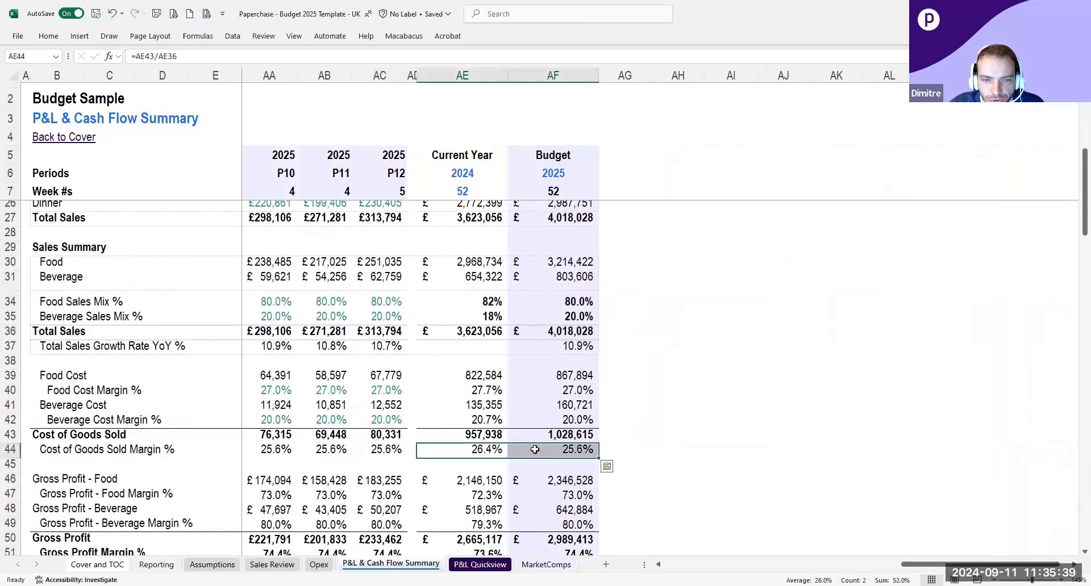
scroll(537, 449, down, 2)
scroll(533, 443, down, 1)
drag(503, 391, 540, 392)
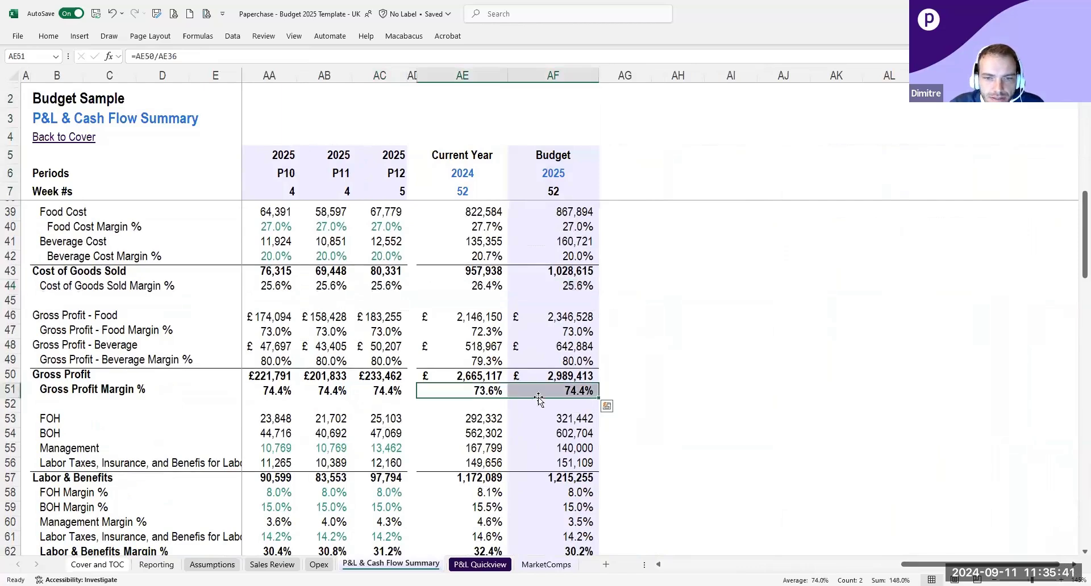
Compare the annual 2024 and 2025 labor margin rows, from FOH to Labor Taxes, and the Prime Costs percentage.
scroll(529, 415, down, 2)
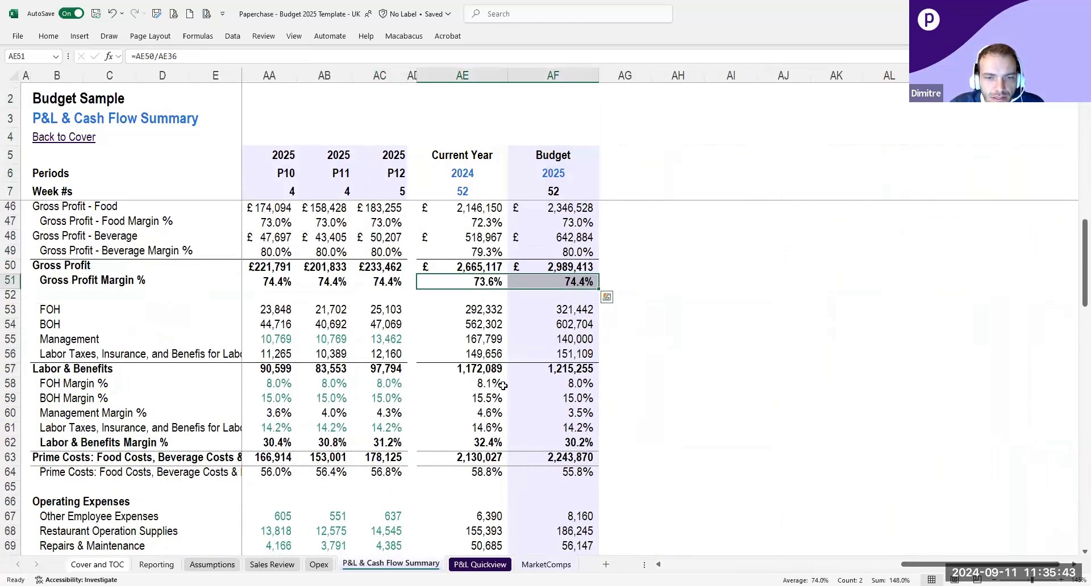
drag(503, 390, 562, 430)
scroll(564, 431, down, 2)
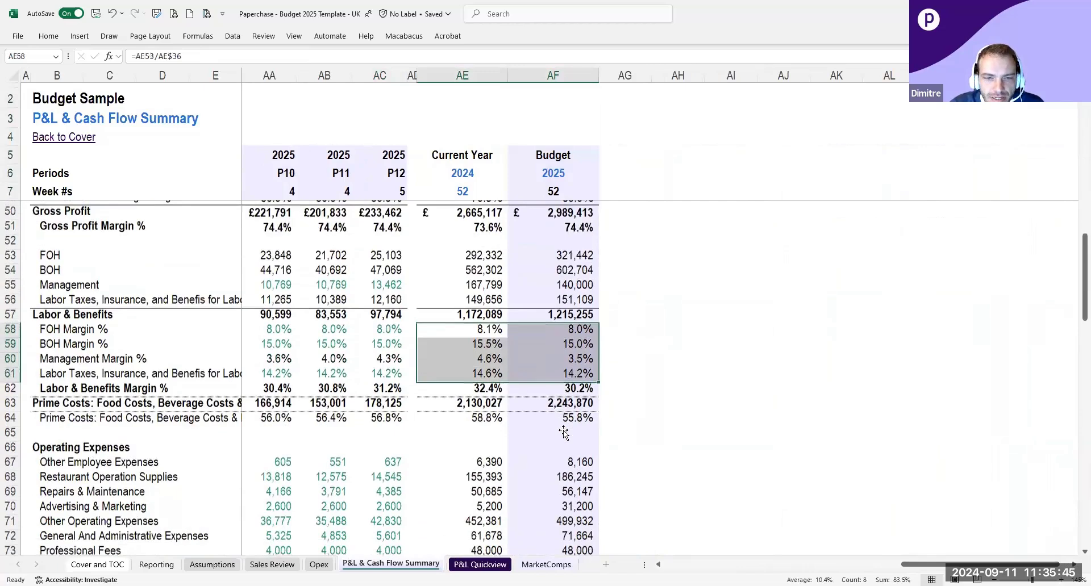
drag(476, 364, 550, 369)
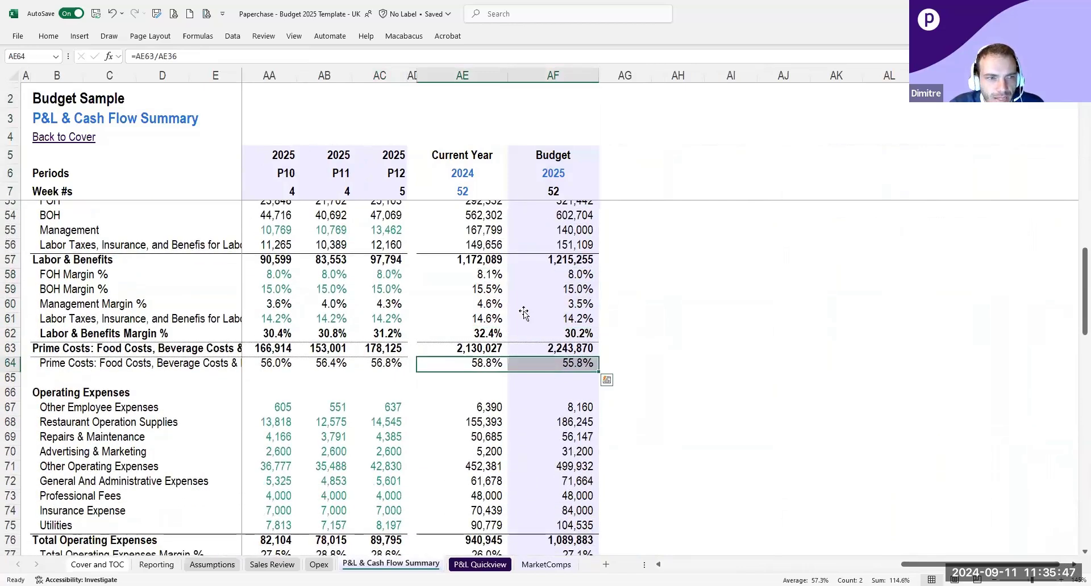
Return to the Gross Profit Margin % row and check the Current Year 2024 and Budget 2025 cells individually.
scroll(544, 316, up, 4)
click(490, 341)
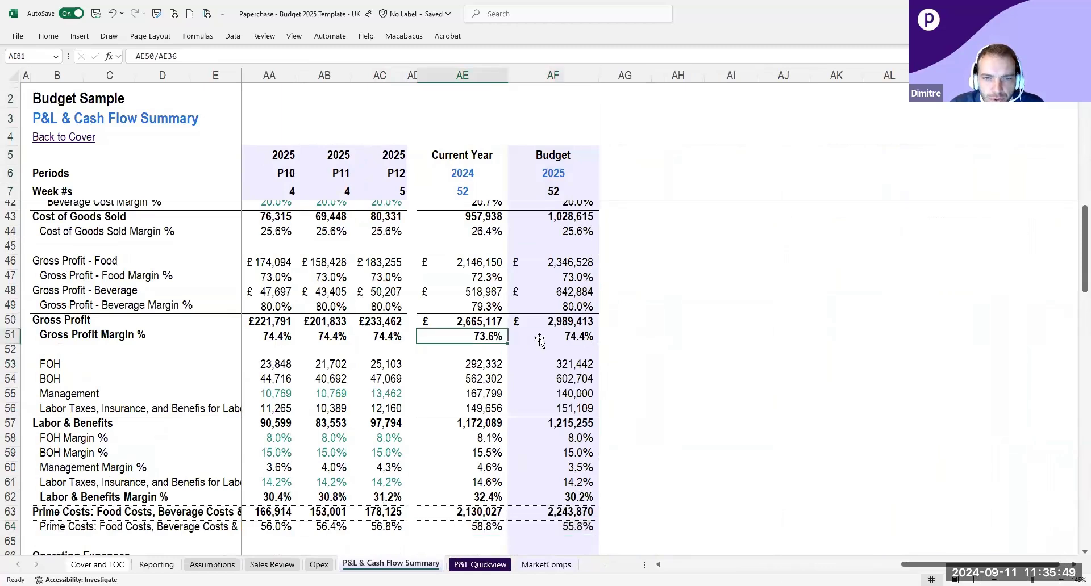
shift+click(539, 340)
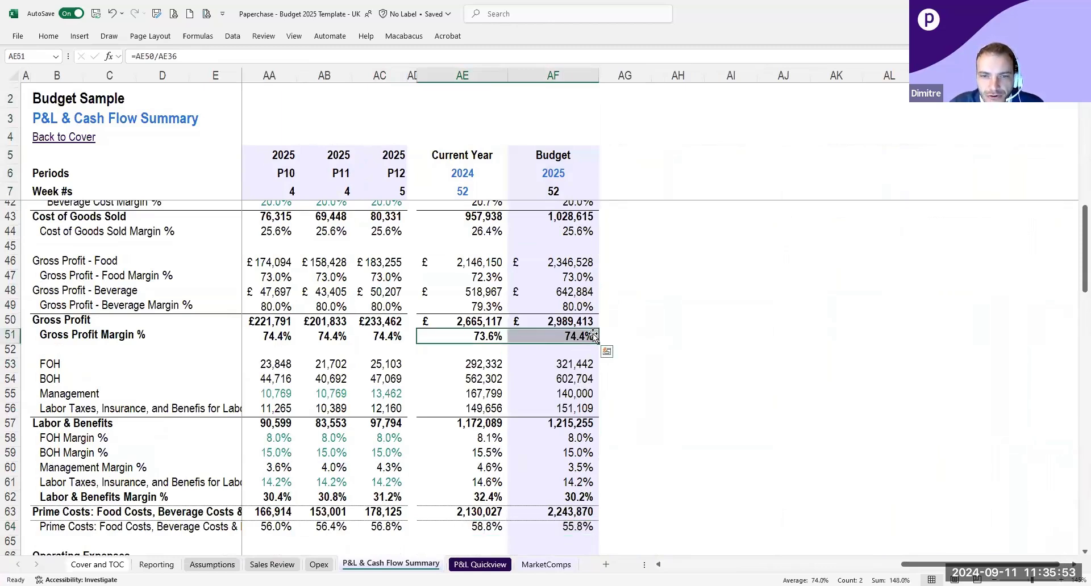
click(492, 336)
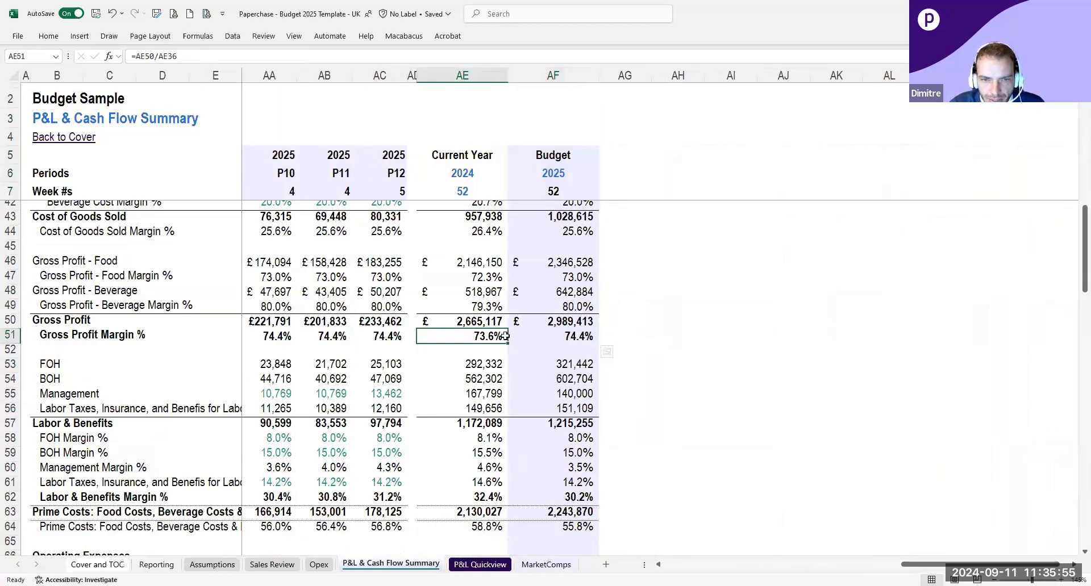
click(538, 337)
Review the annual 2024 and 2025 totals from Operating Expenses through Ending Cash Balance to the Customer Loyalty Stats.
scroll(538, 337, down, 4)
scroll(538, 337, down, 5)
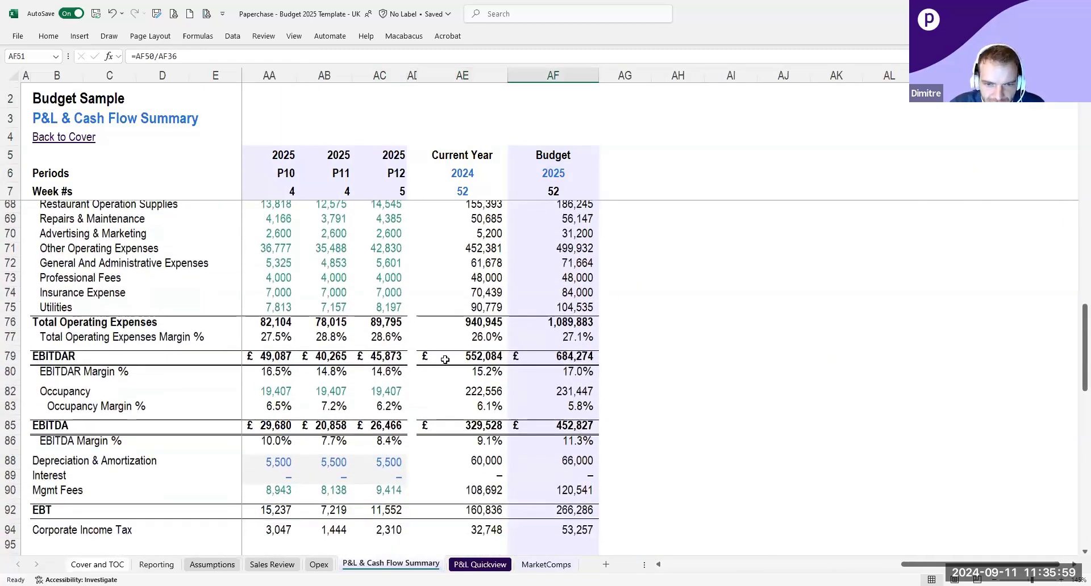
scroll(504, 418, down, 4)
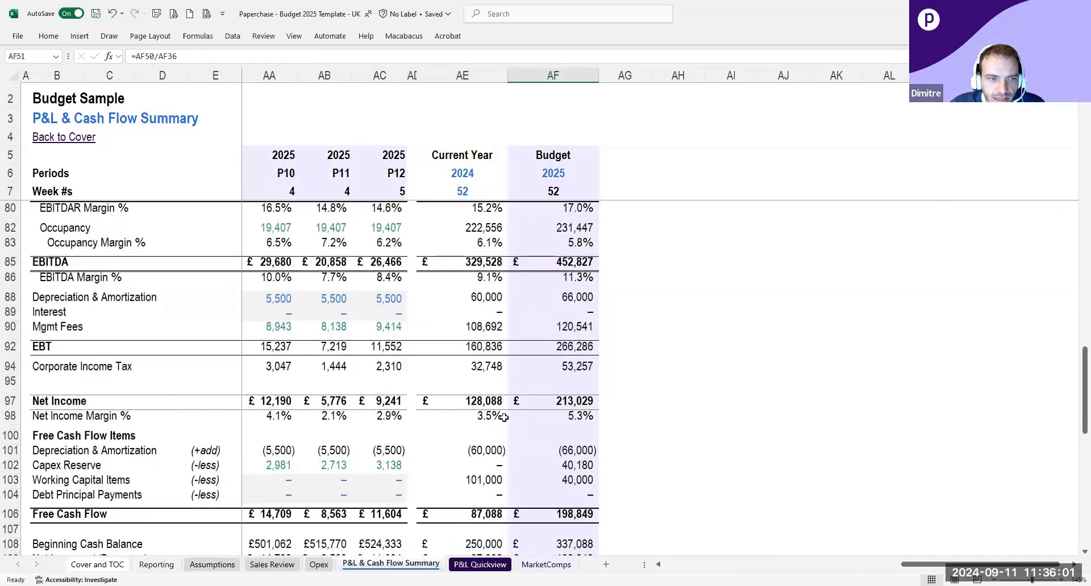
scroll(535, 416, down, 3)
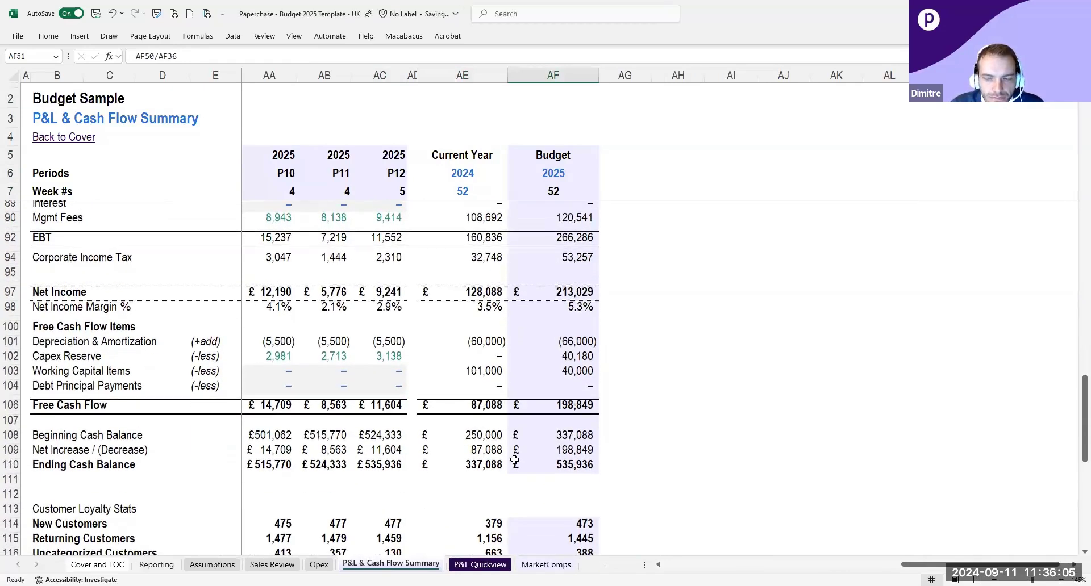
scroll(514, 461, down, 3)
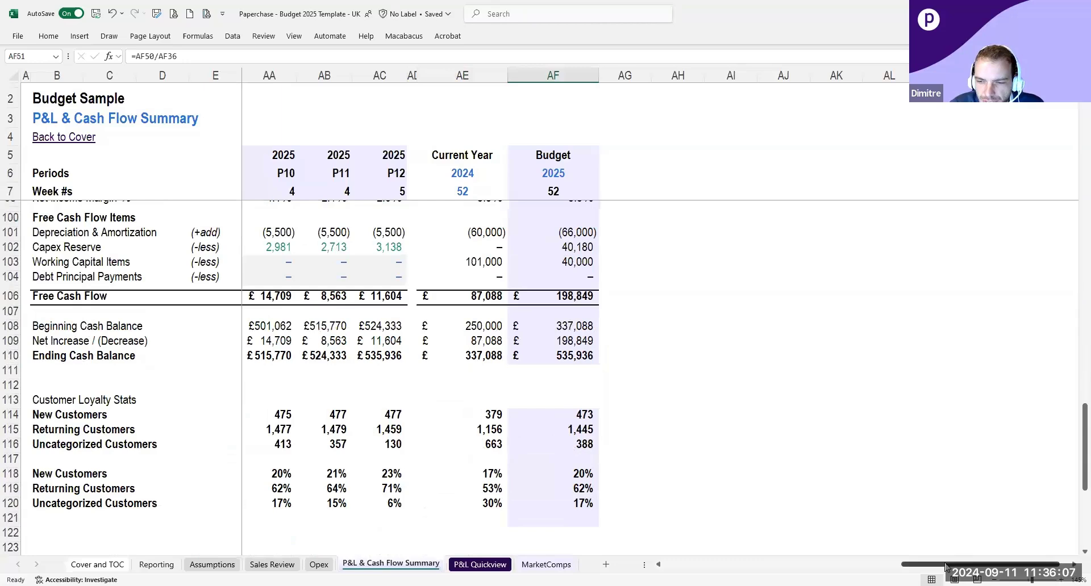
Examine the Customer Loyalty Stats for 2024 P1, including the New and Returning Customers entries and the Uncategorized Customers formula.
scroll(379, 490, left, 10)
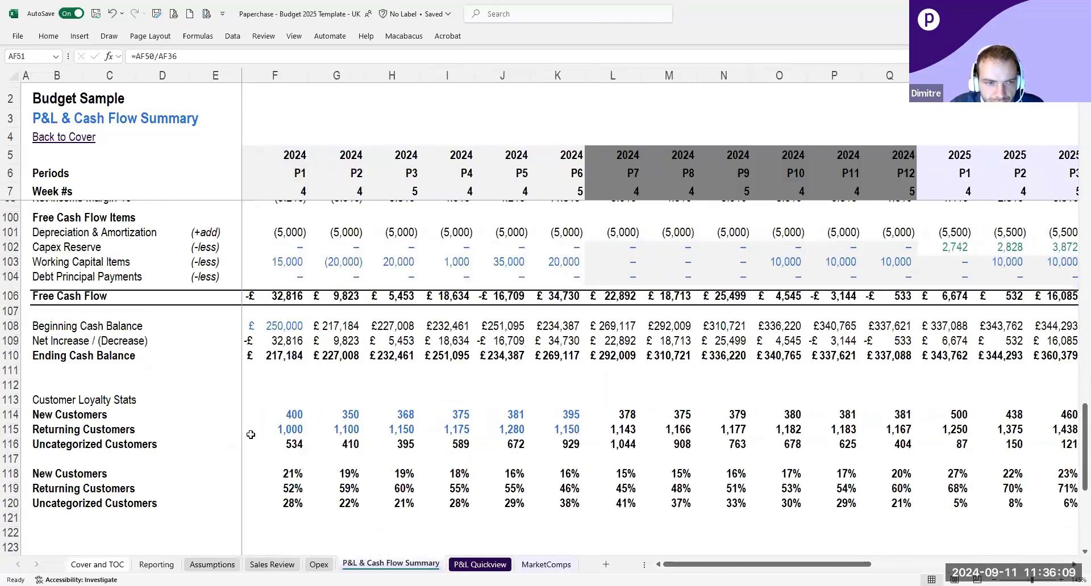
click(298, 416)
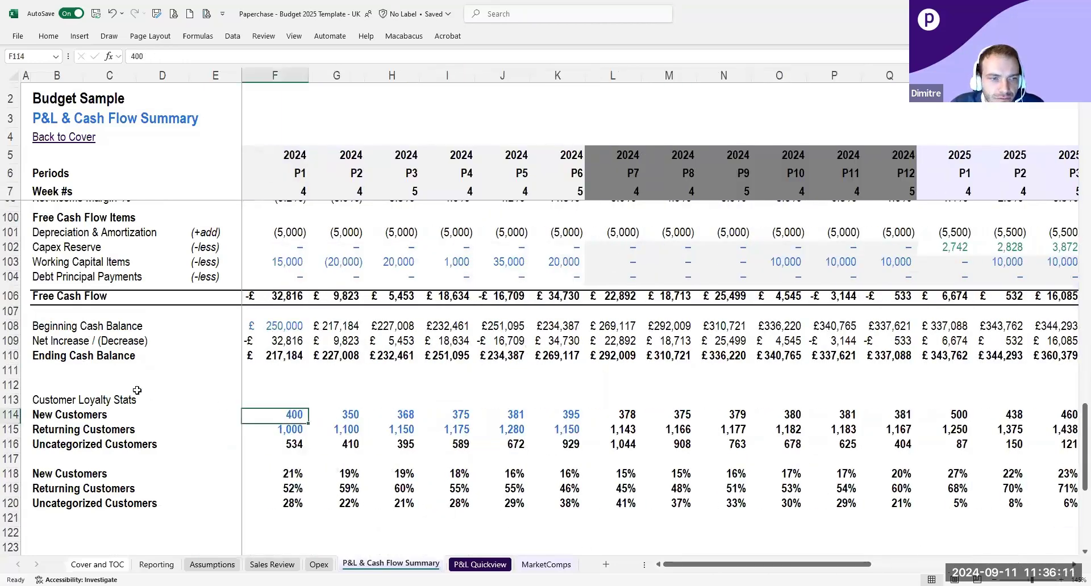
click(47, 400)
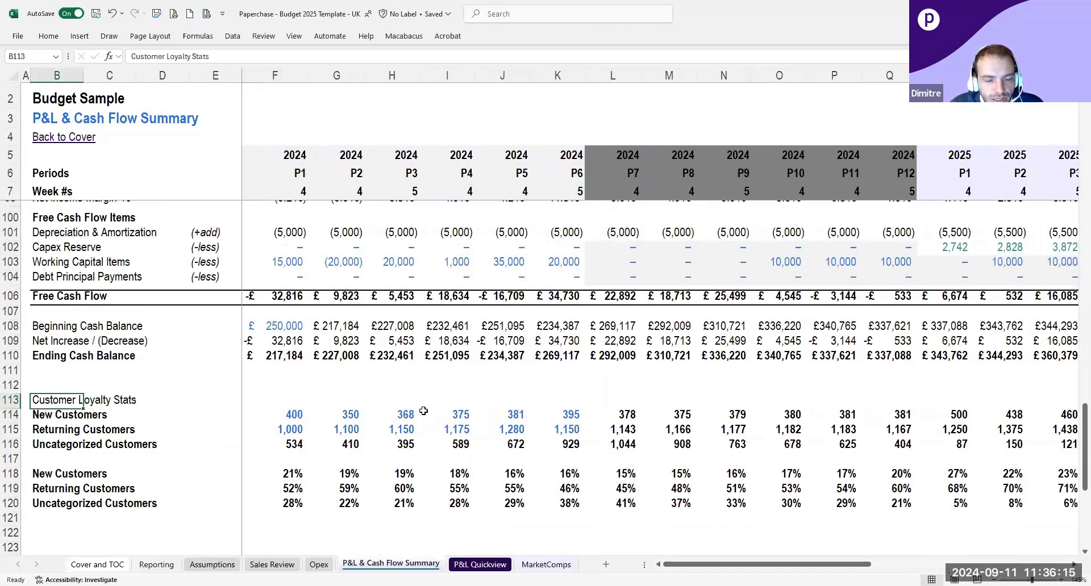
click(289, 398)
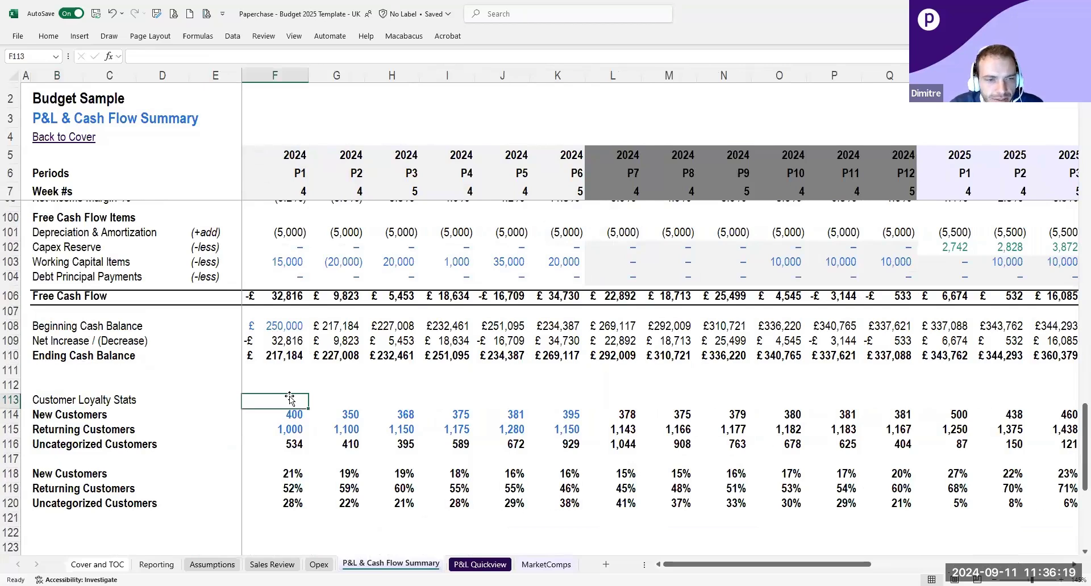
click(11, 414)
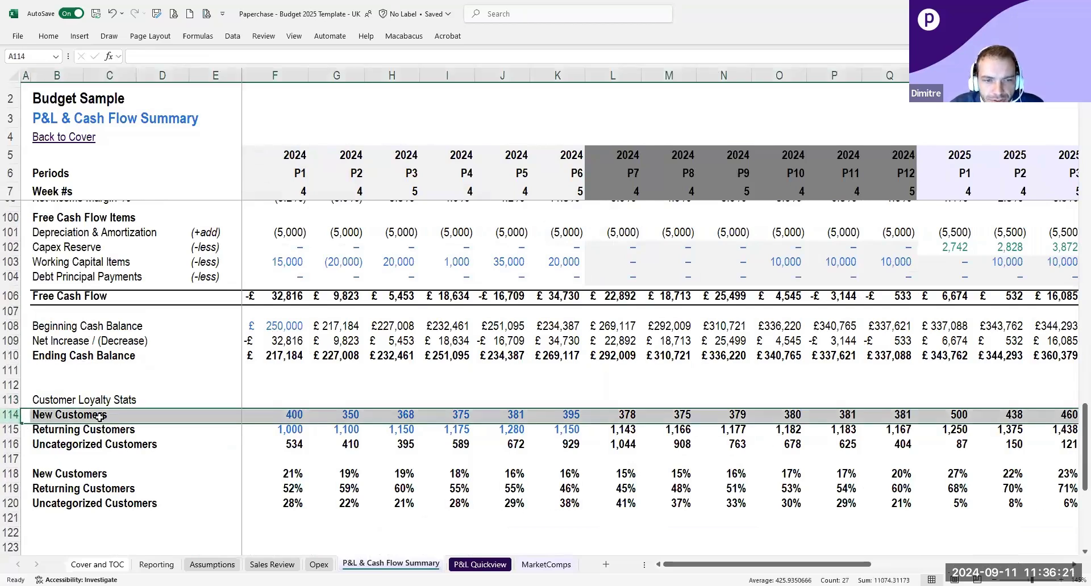
click(271, 410)
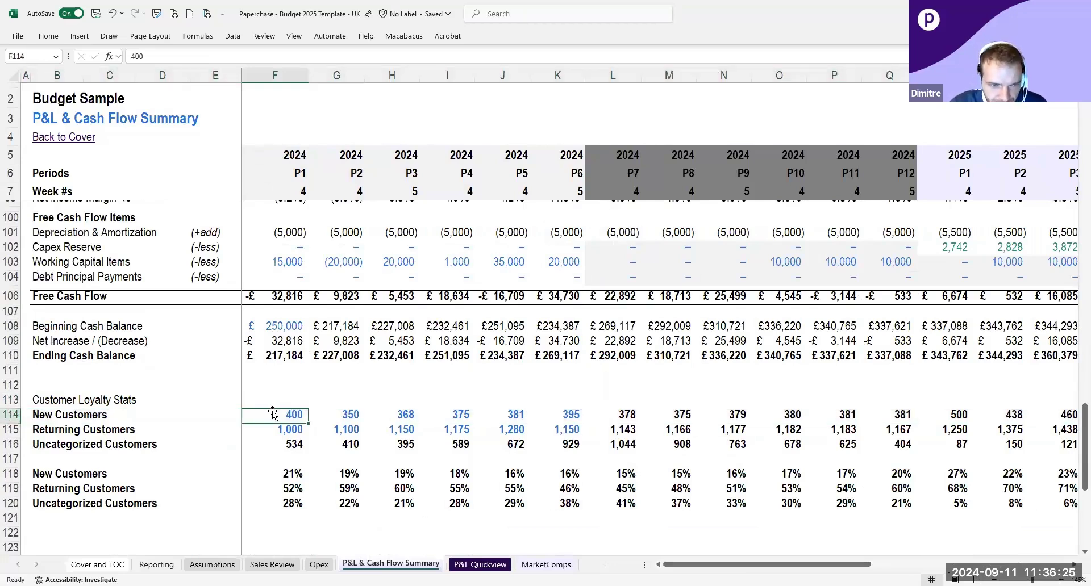
click(288, 433)
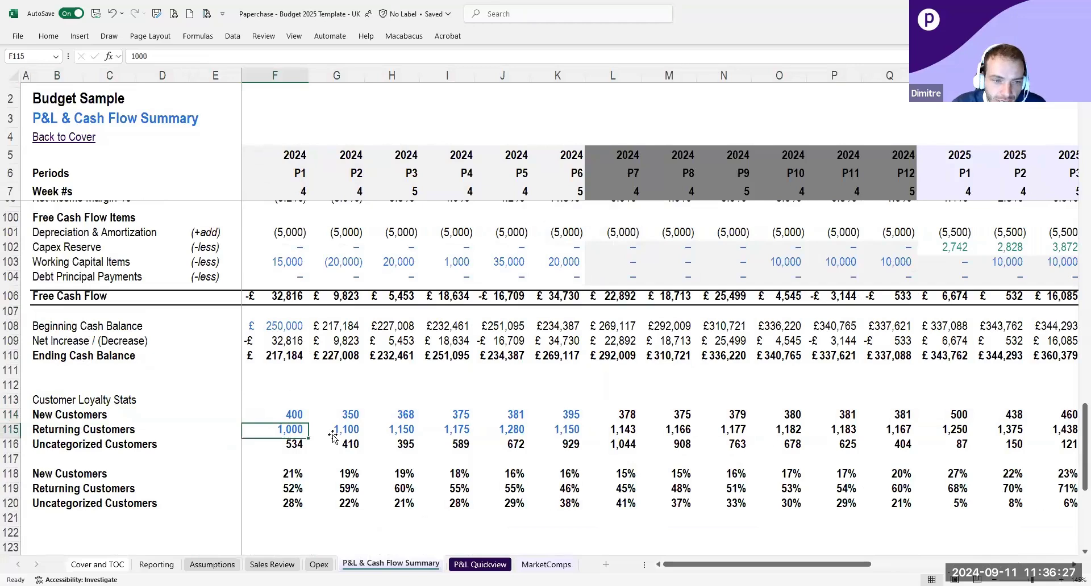
click(307, 446)
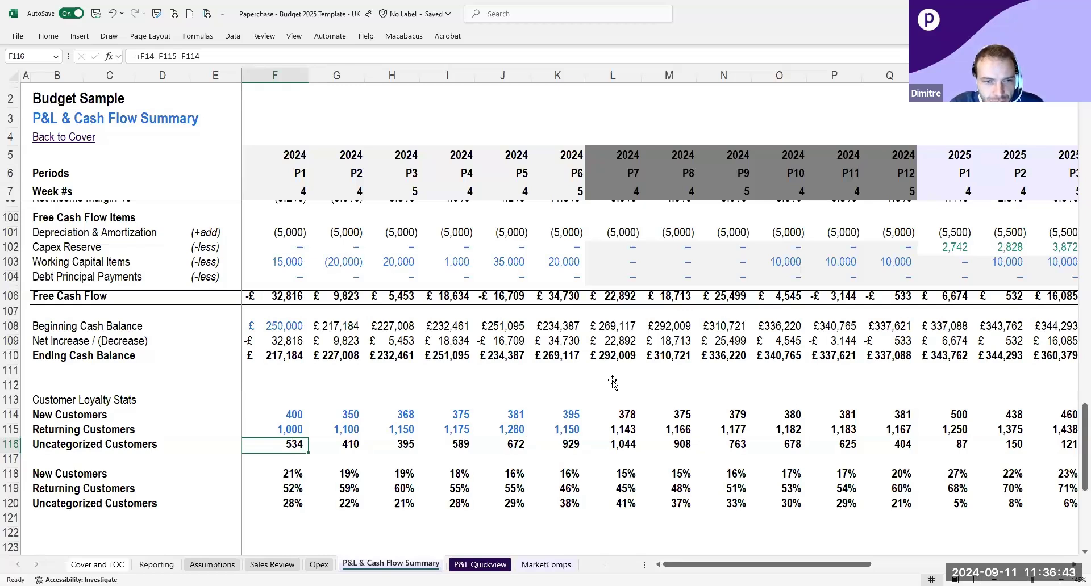
Return to the cover page and open the P&L Quickview sheet from the table of contents.
scroll(612, 378, up, 16)
scroll(608, 370, up, 15)
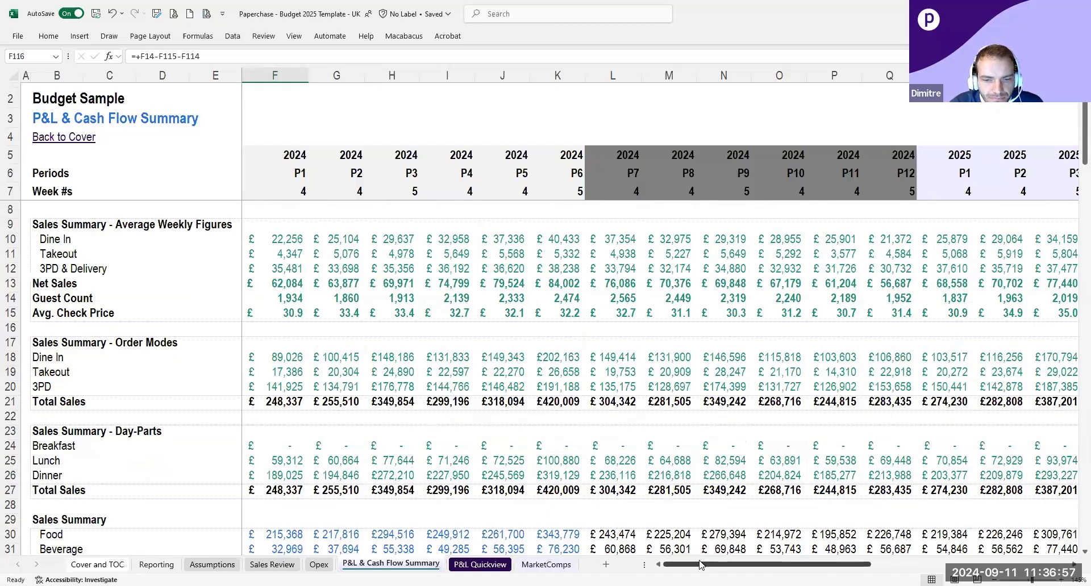
click(43, 137)
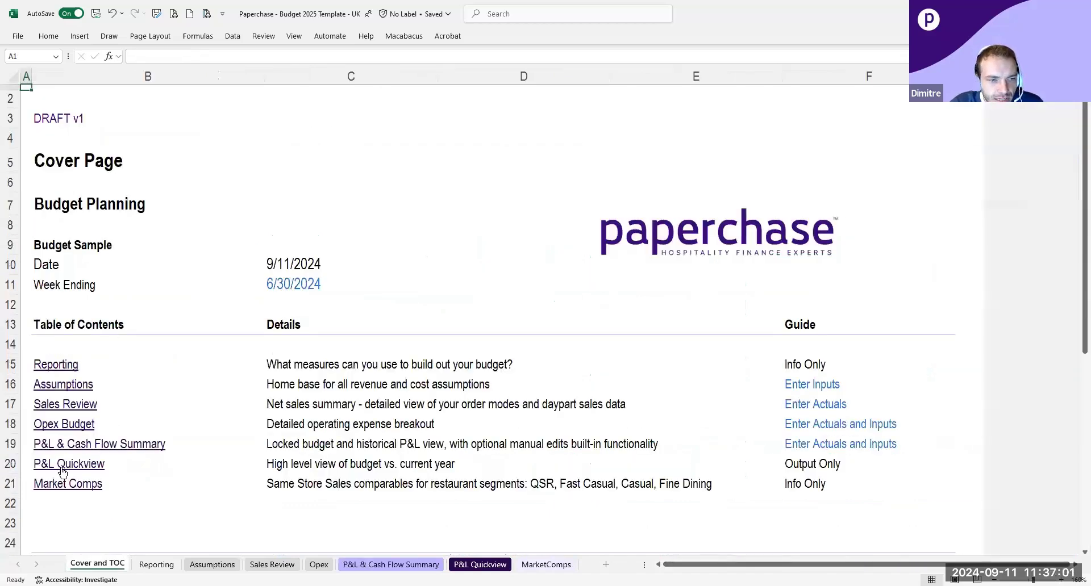
click(61, 469)
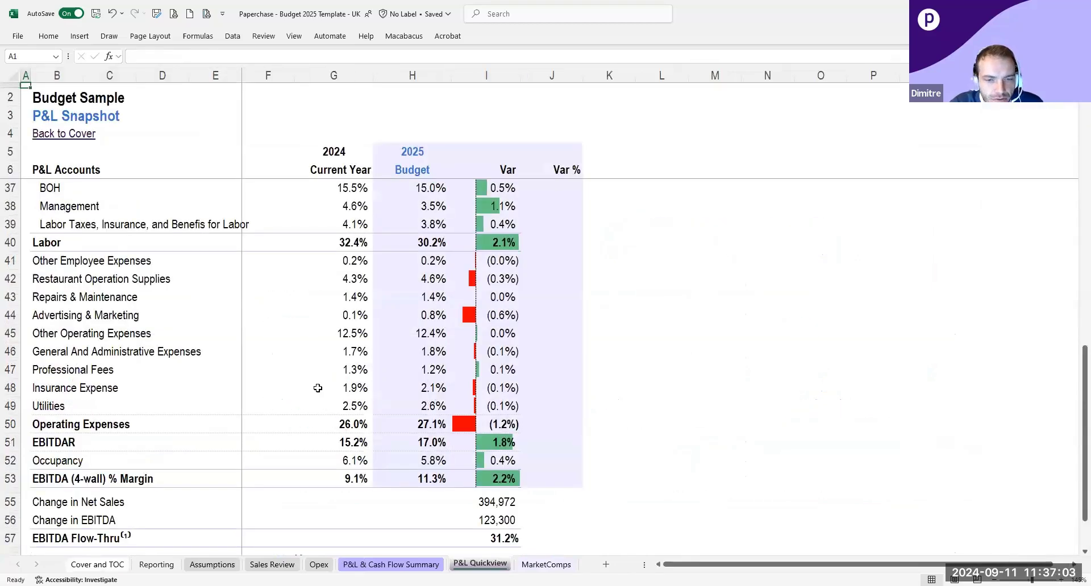
Examine the Margin Analysis on the P&L Snapshot, from Gross Profit and Labor to EBITDA margin and EBITDA Flow-Thru.
scroll(344, 376, up, 3)
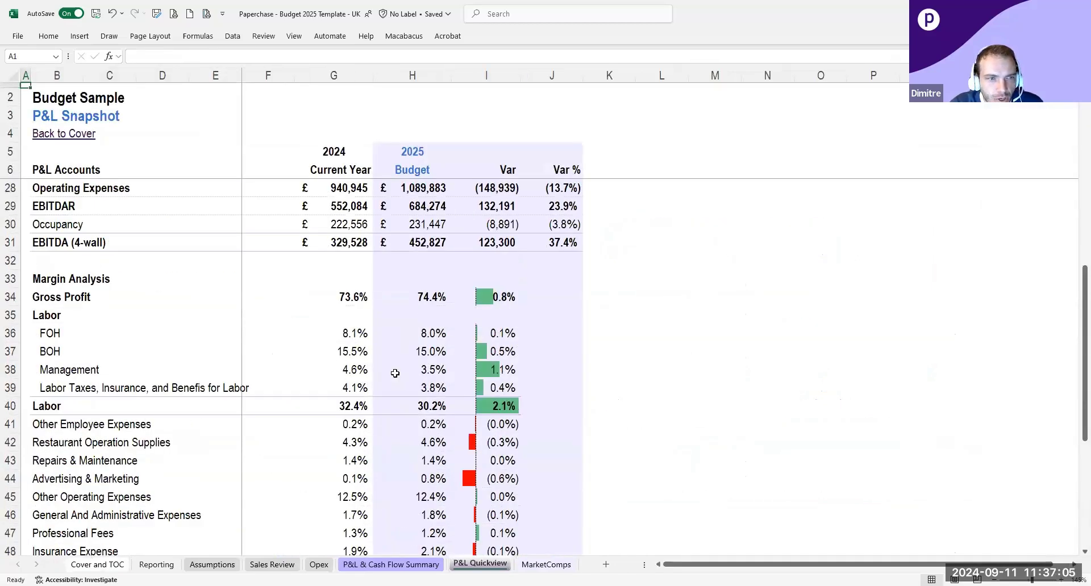
drag(57, 279, 296, 426)
click(580, 417)
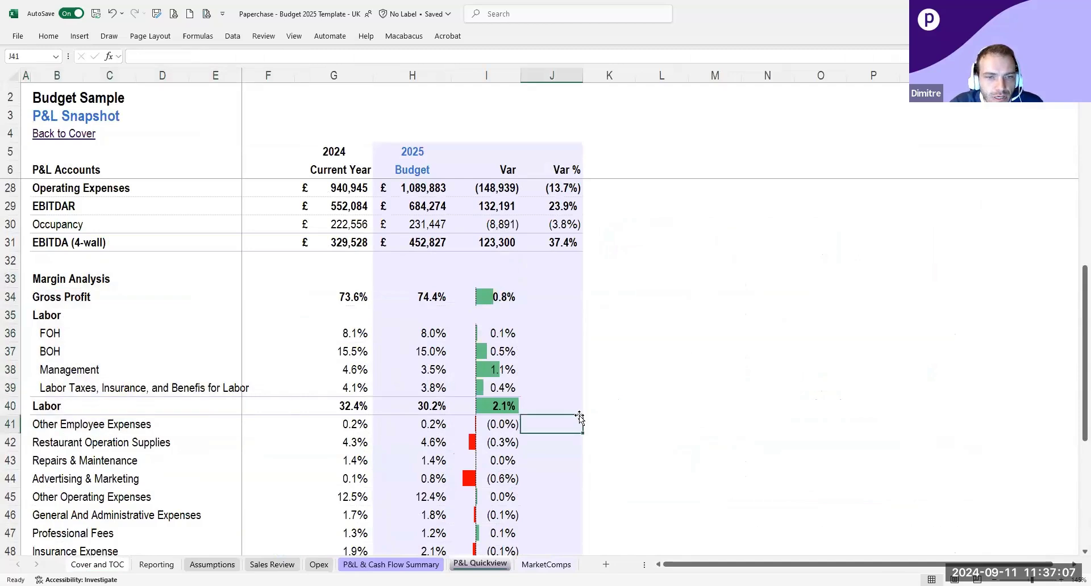
scroll(578, 418, down, 1)
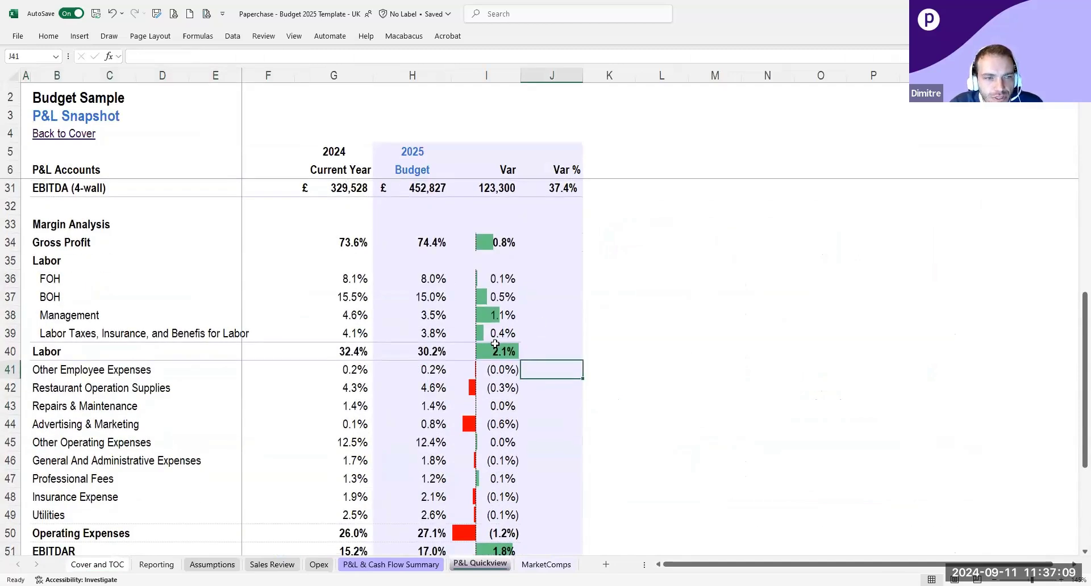
scroll(495, 343, down, 1)
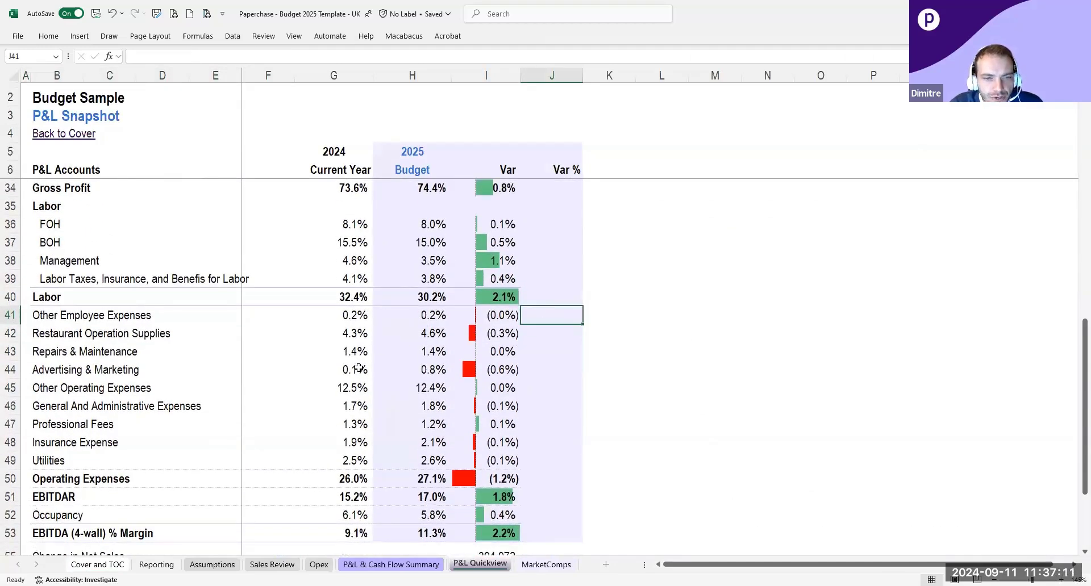
scroll(511, 394, down, 1)
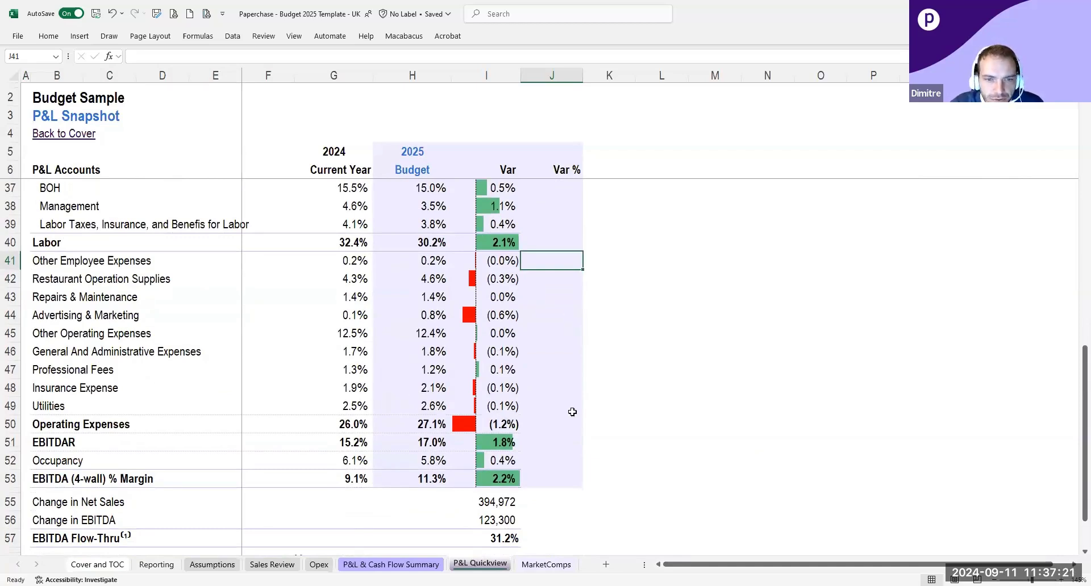
Examine the EBITDA Flow-Thru section on the P&L Snapshot, including its footnotes and the Change in EBITDA and EBITDA Flow-Thru formulas.
scroll(568, 381, down, 2)
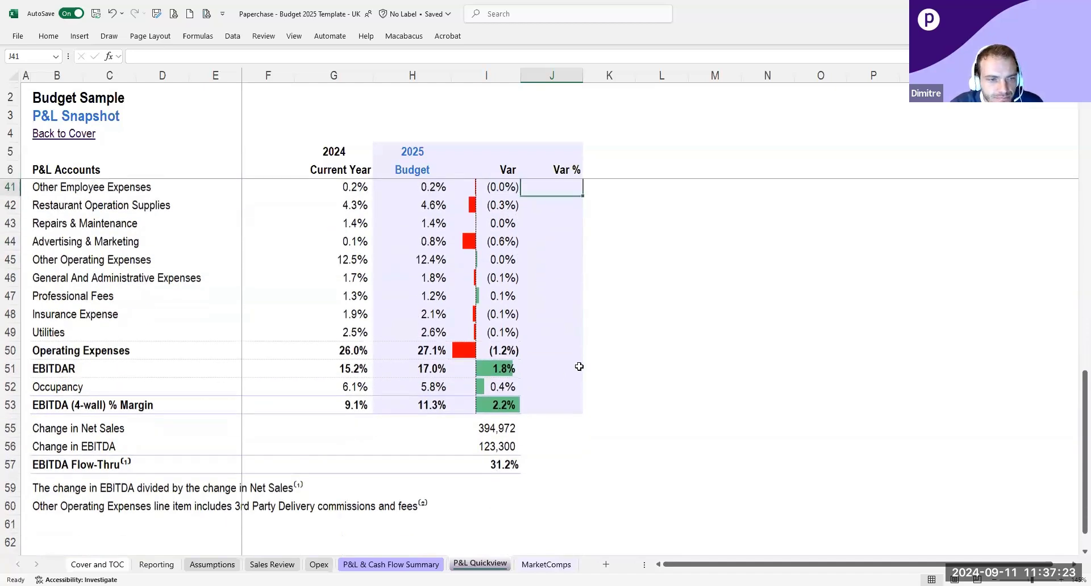
scroll(579, 366, down, 1)
drag(46, 392, 480, 475)
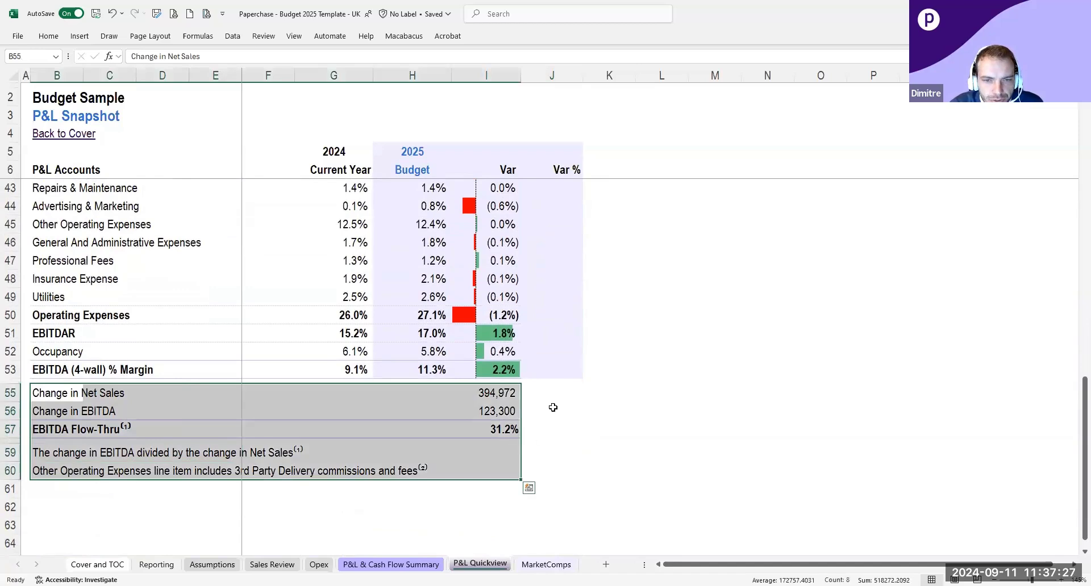
click(561, 391)
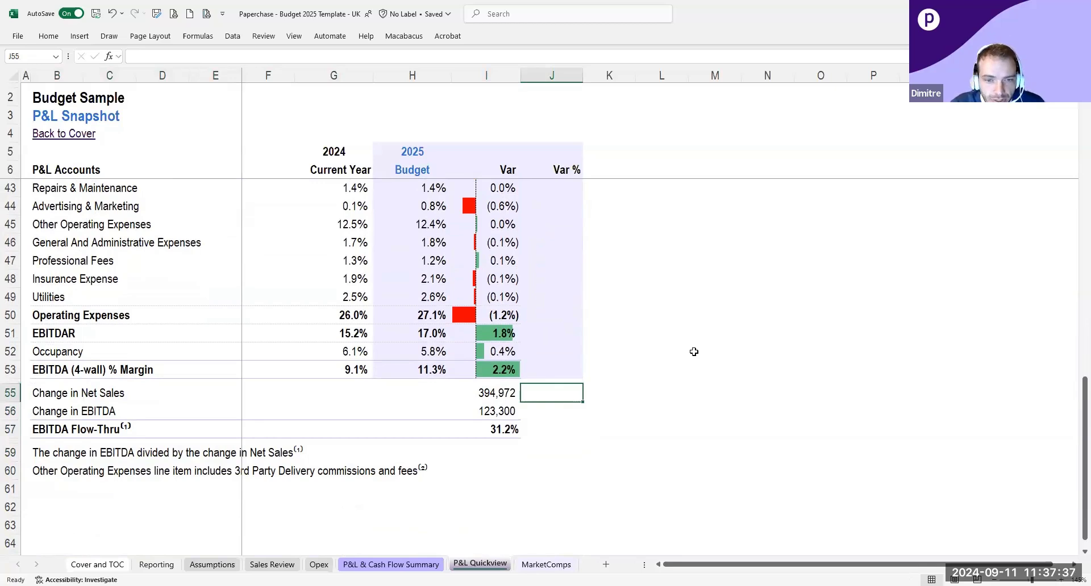
click(508, 405)
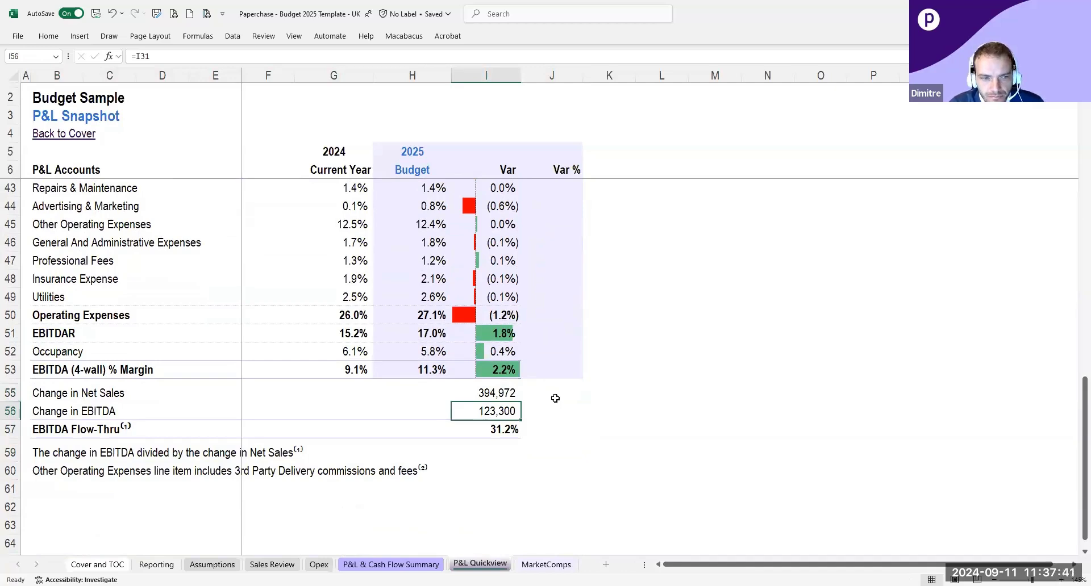
click(503, 432)
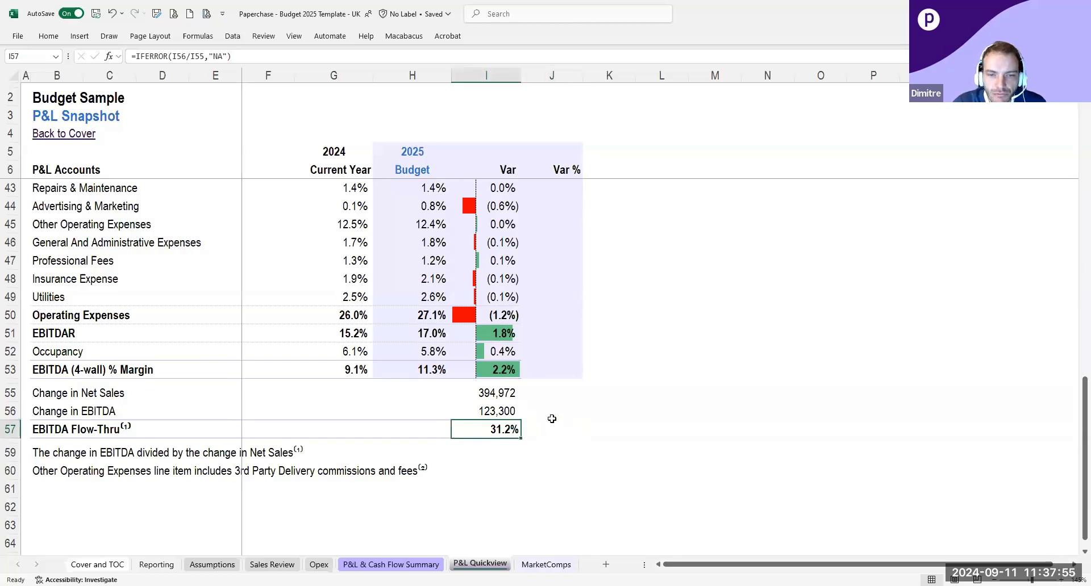
click(509, 411)
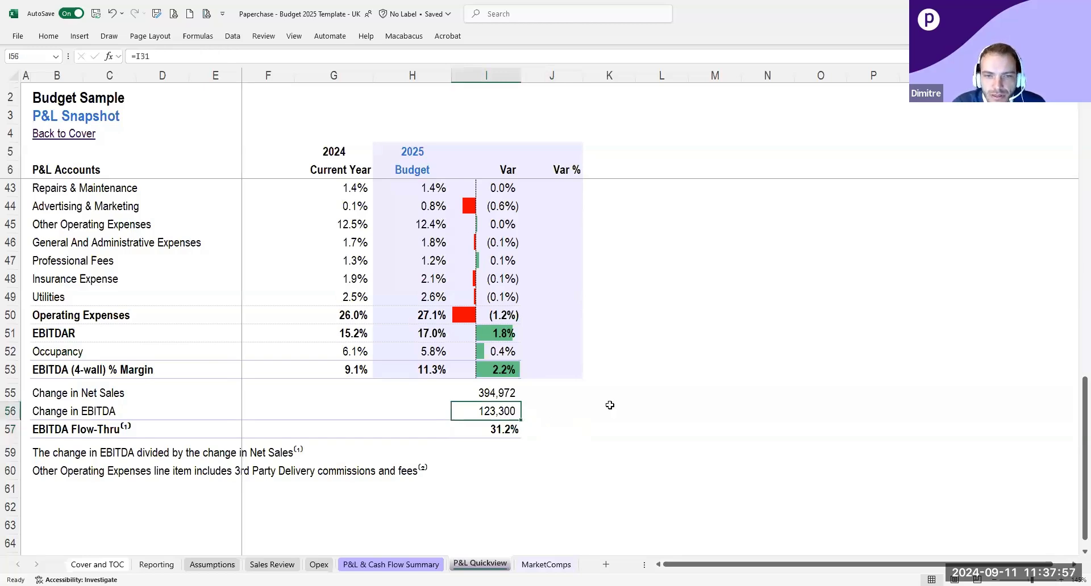
Review the margin variances above the Change in EBITDA again, back up to Guest Count and Net Sales.
scroll(559, 294, up, 2)
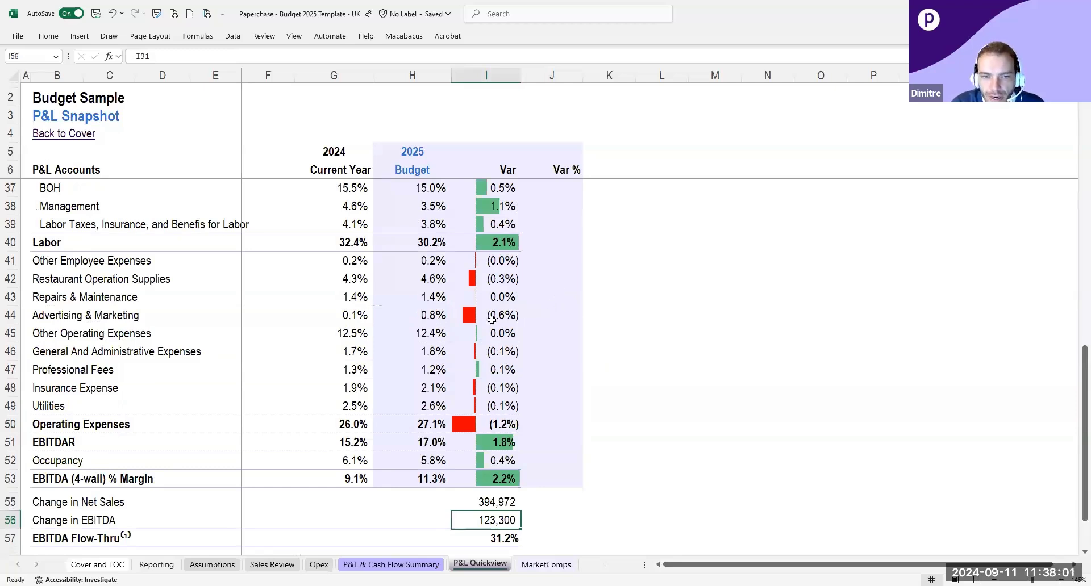
scroll(548, 393, down, 1)
scroll(549, 374, up, 2)
scroll(514, 378, down, 2)
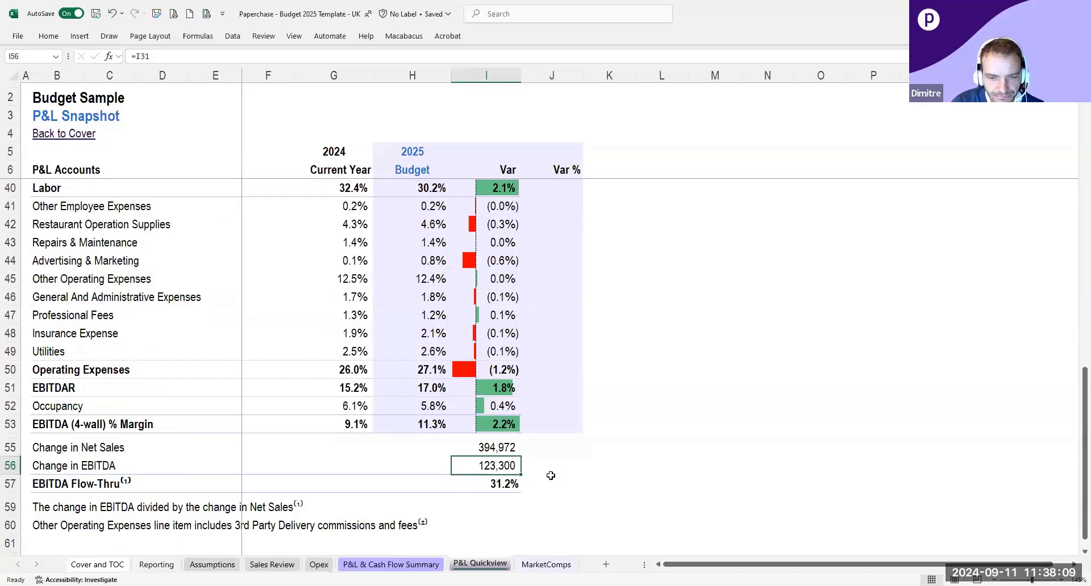
scroll(549, 475, up, 6)
scroll(550, 476, up, 5)
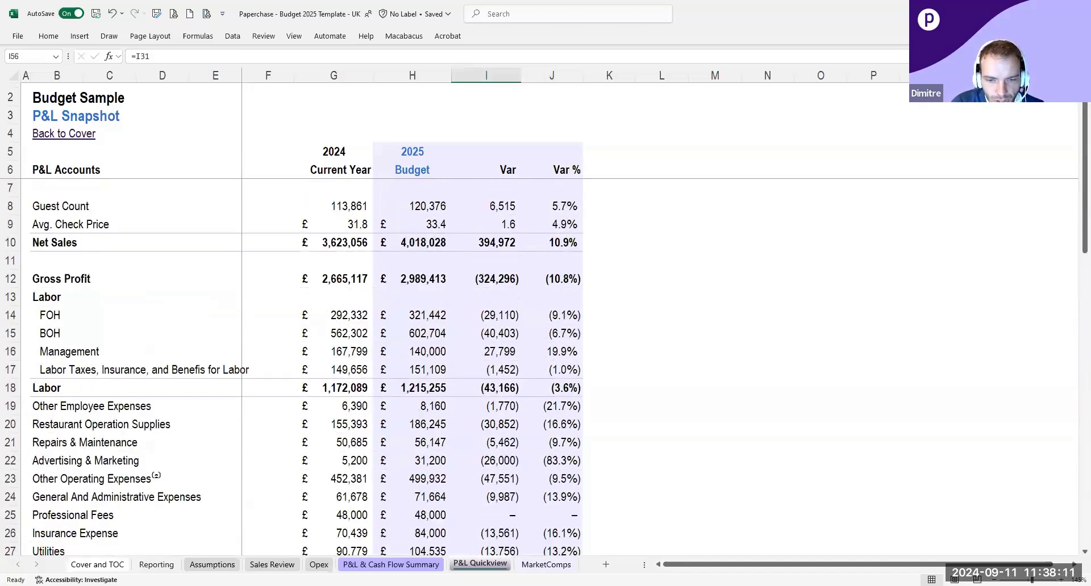
Open the MarketComps sheet and review the same store sales charts for QSR, Fine Dining, Fast Casual, Mid-Scale and Casual Dining.
click(546, 565)
click(521, 333)
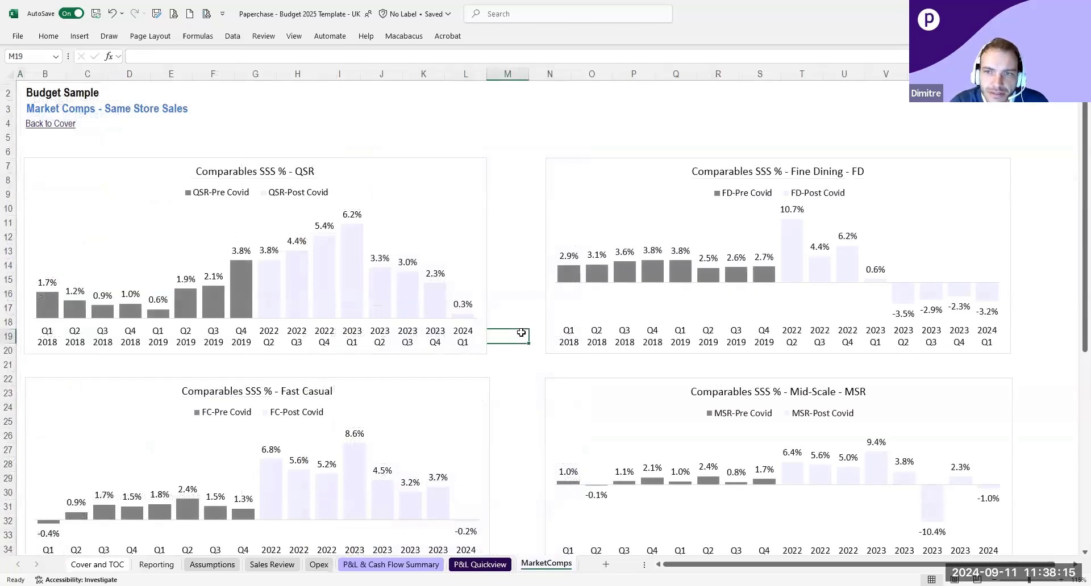
ctrl+scroll(522, 333, down, 1)
click(442, 142)
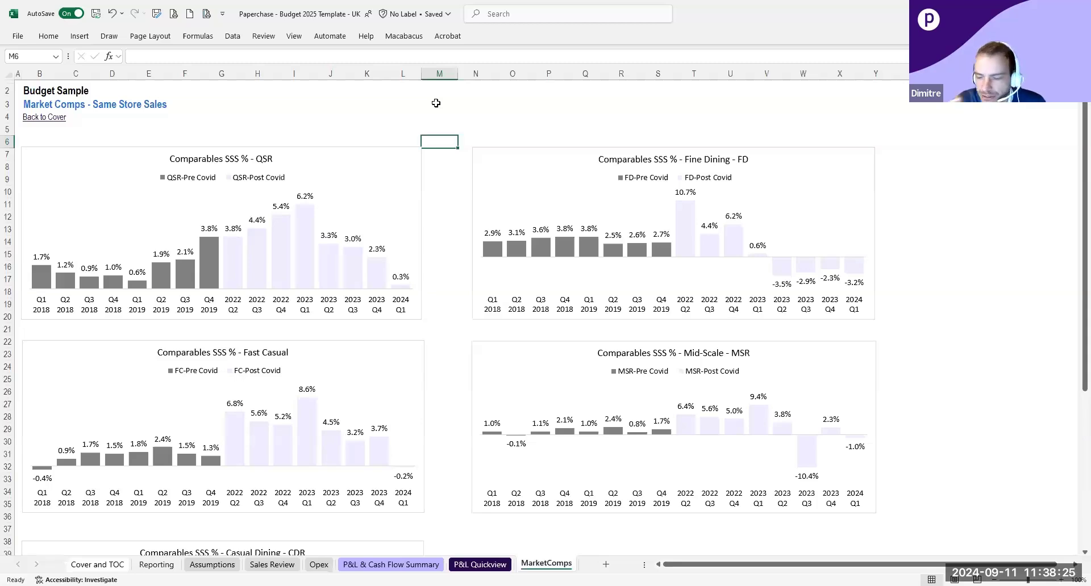
click(449, 107)
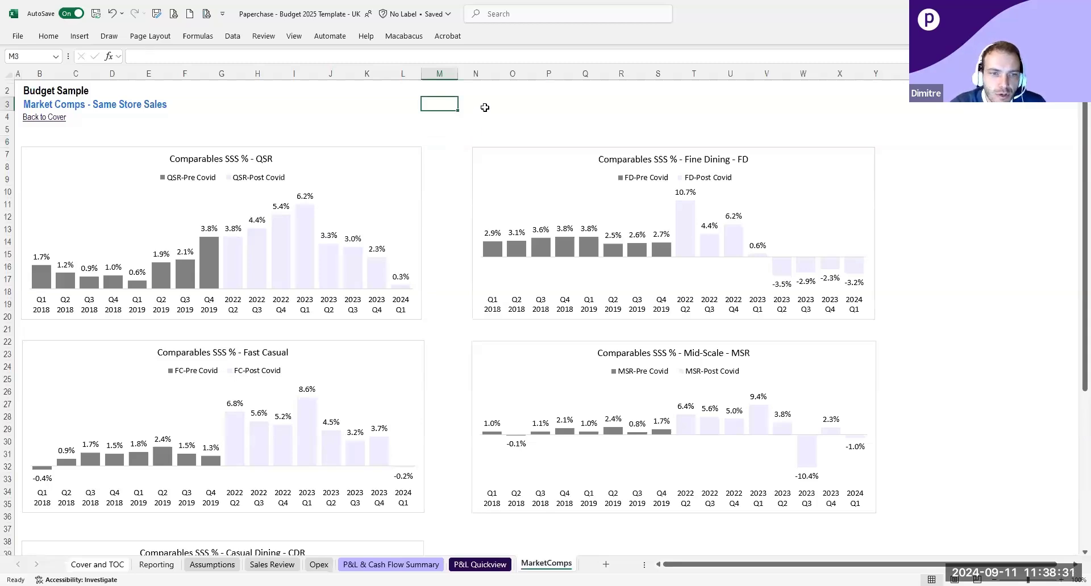
click(392, 114)
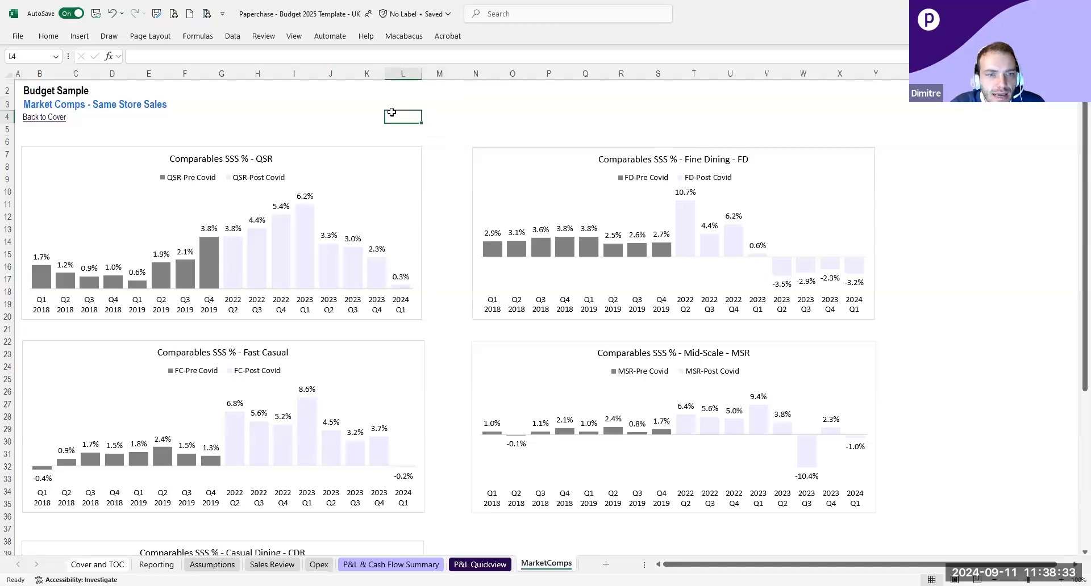
click(462, 243)
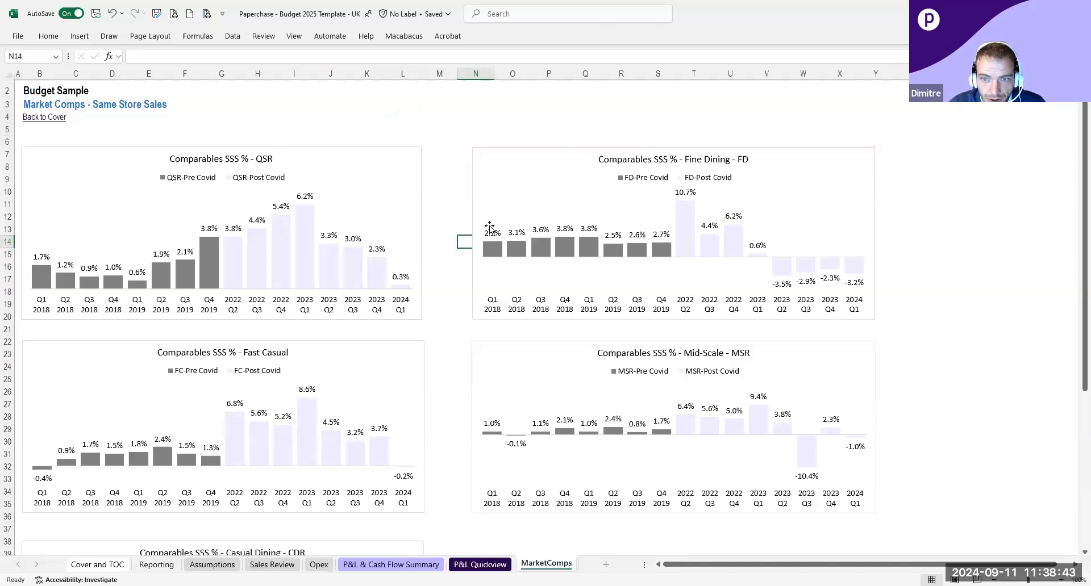
scroll(492, 229, down, 2)
scroll(492, 229, down, 1)
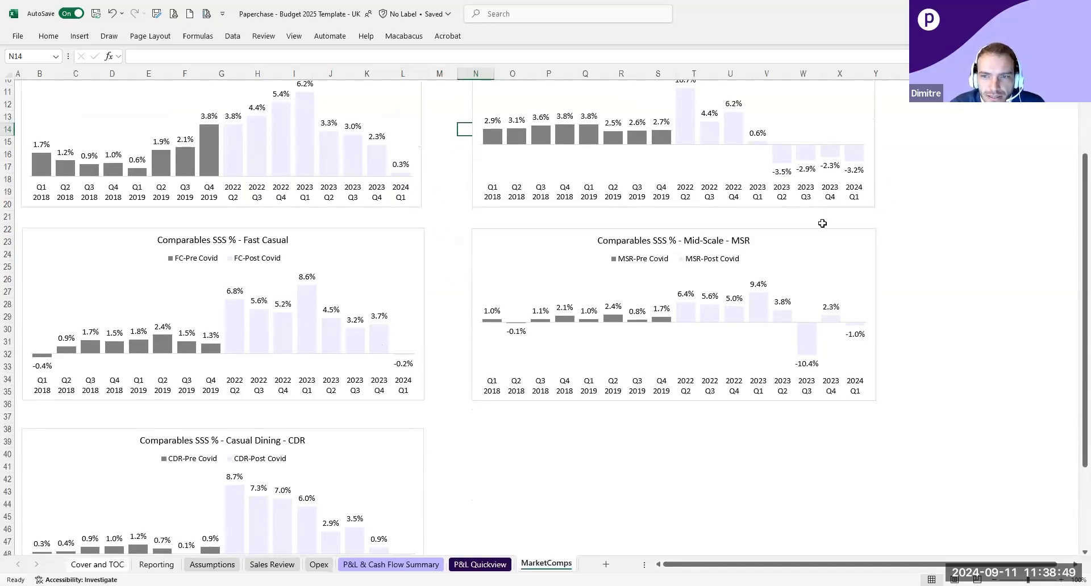
scroll(421, 405, down, 2)
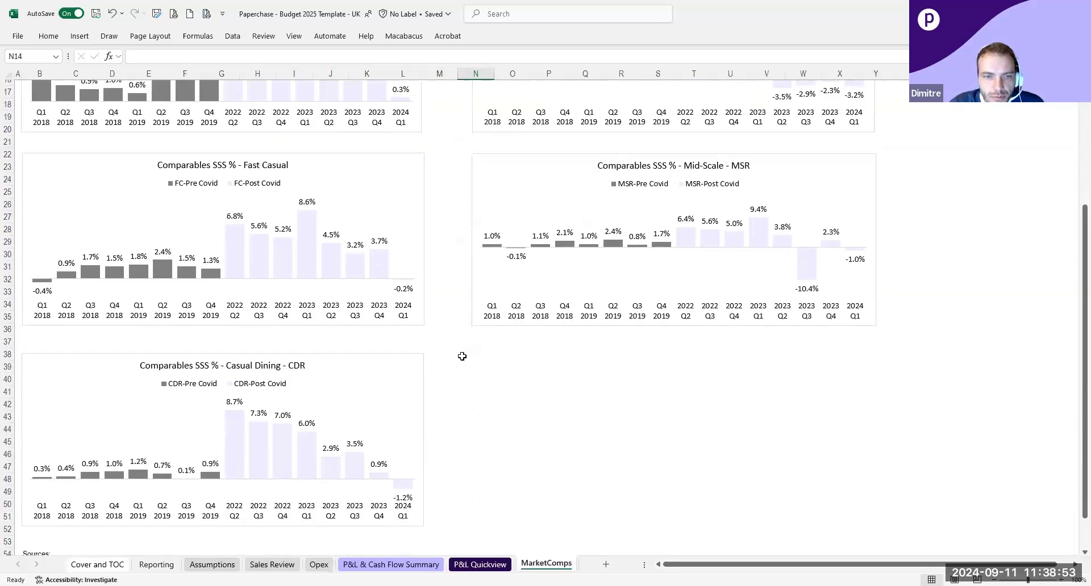
Return from the Market Comps sheet to the budget template's cover page.
scroll(462, 357, up, 4)
scroll(462, 357, up, 2)
click(51, 117)
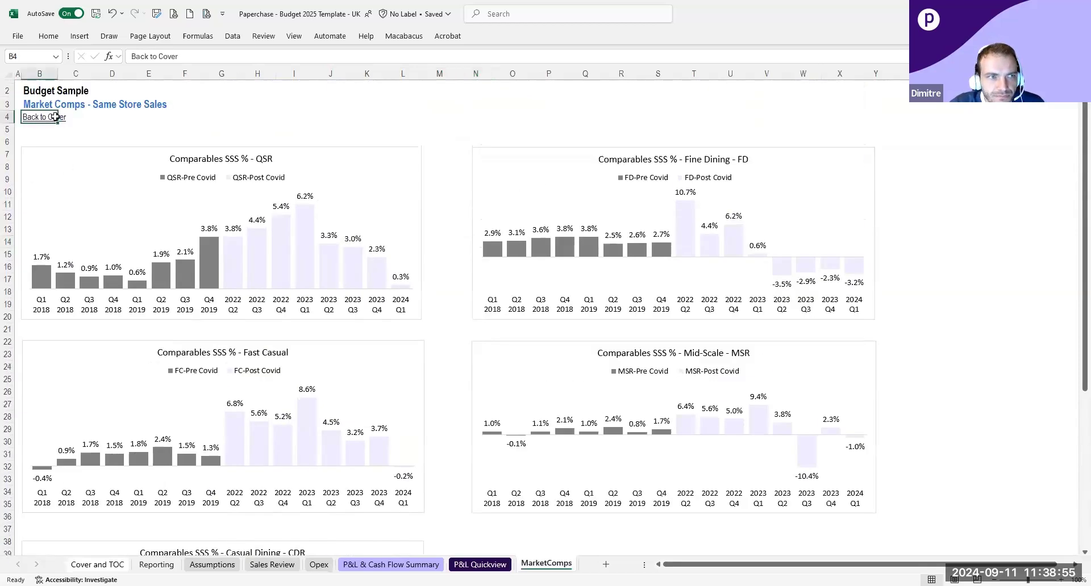
click(223, 226)
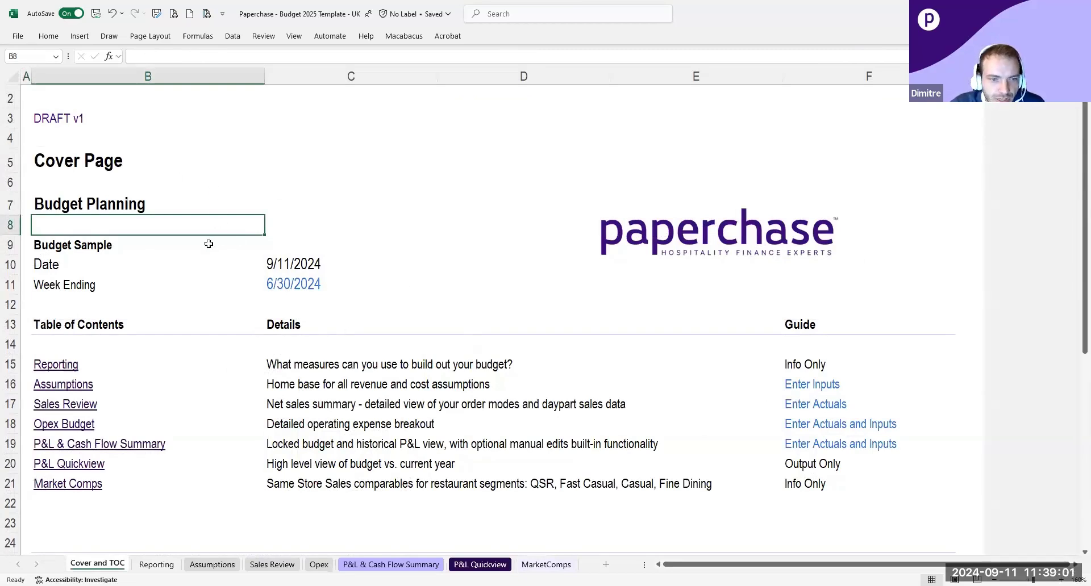
click(143, 155)
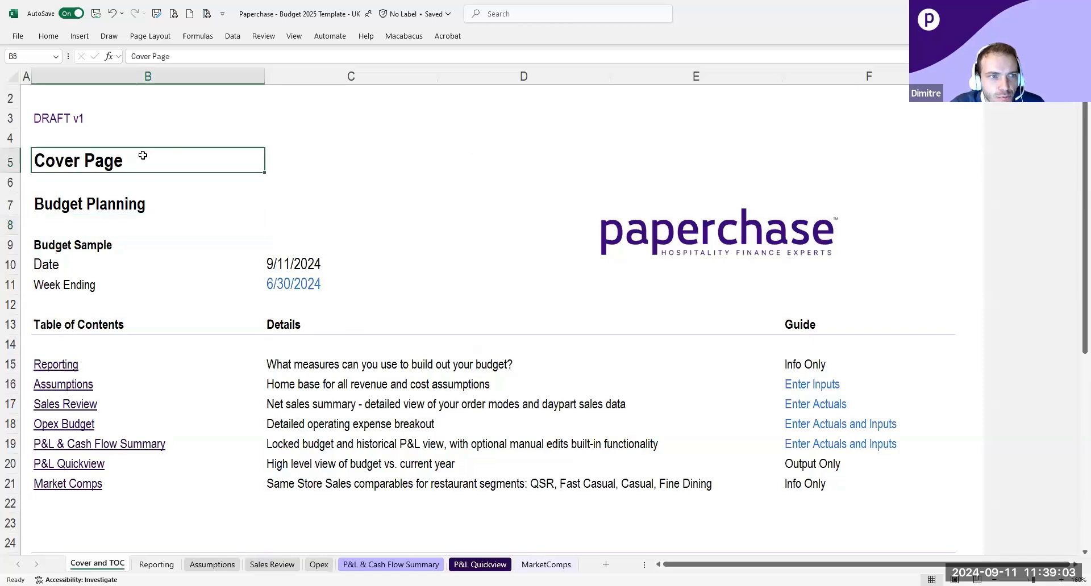
click(180, 144)
click(337, 145)
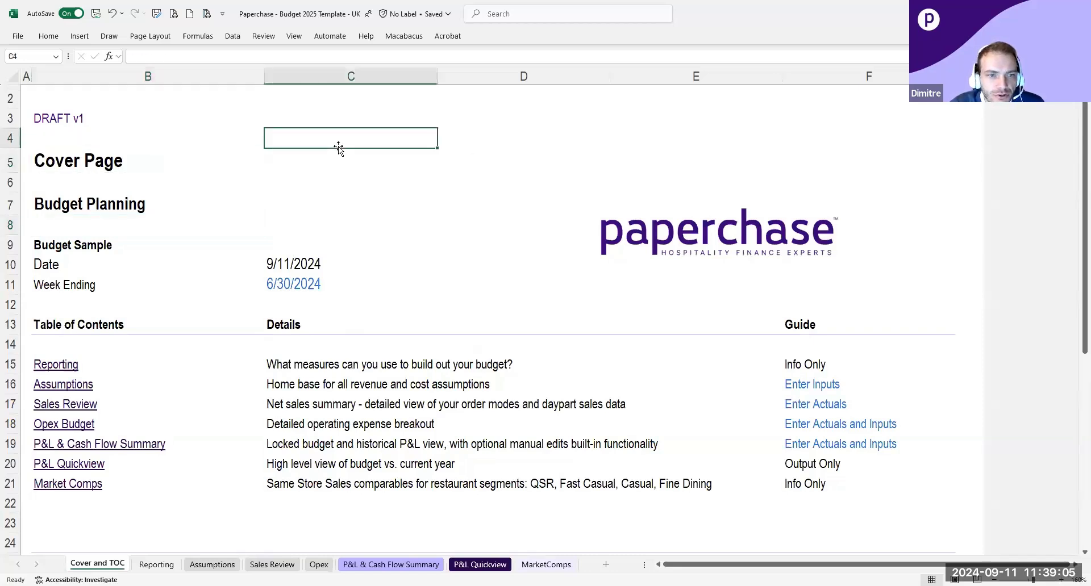
Review the cover page's Table of Contents details and guide, down to the formatting and input colour rules.
scroll(339, 145, down, 1)
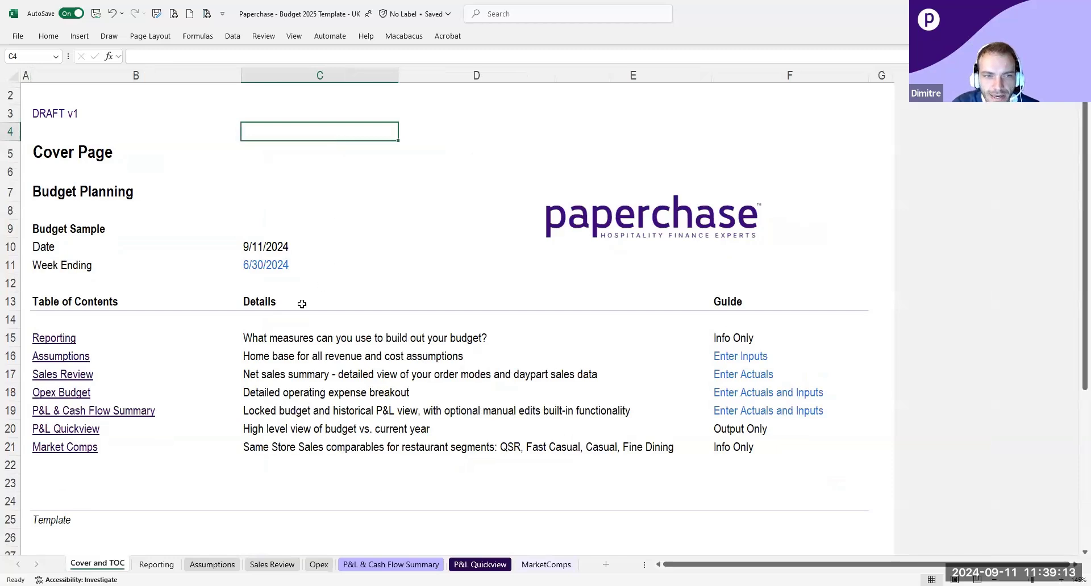
click(301, 341)
scroll(302, 343, down, 1)
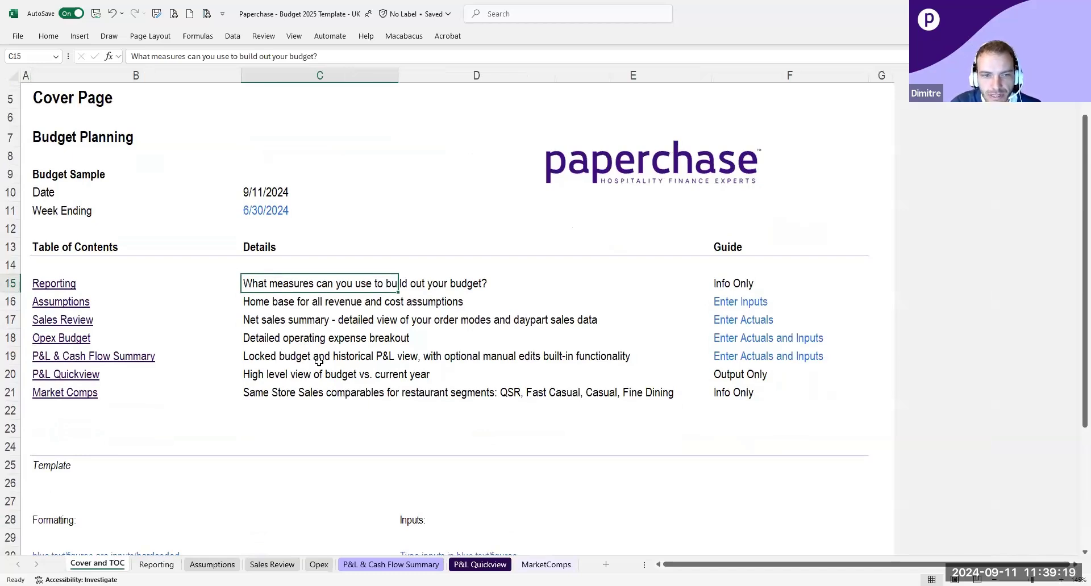
scroll(318, 364, down, 1)
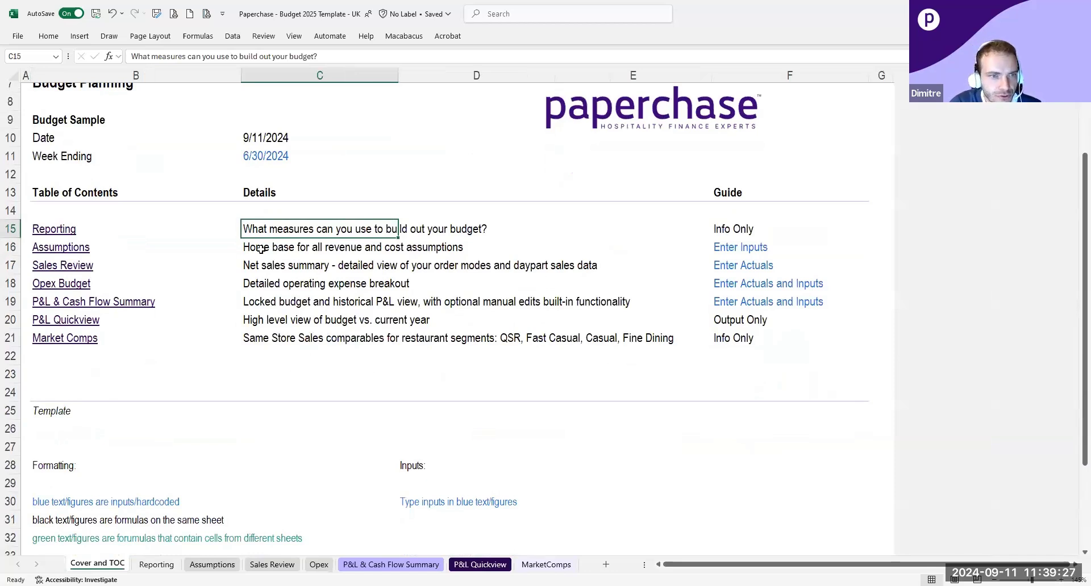
scroll(261, 249, up, 2)
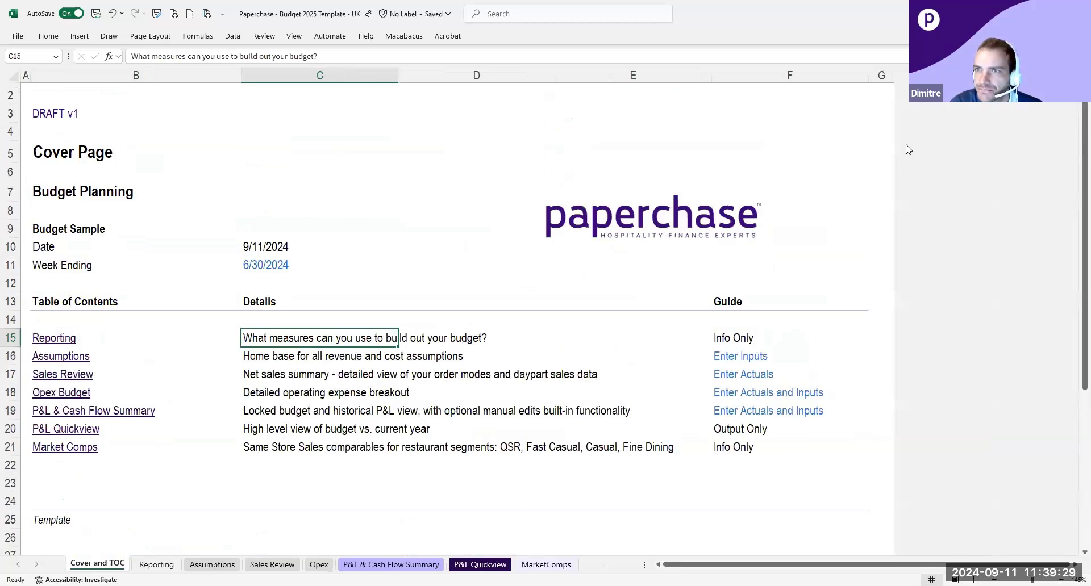
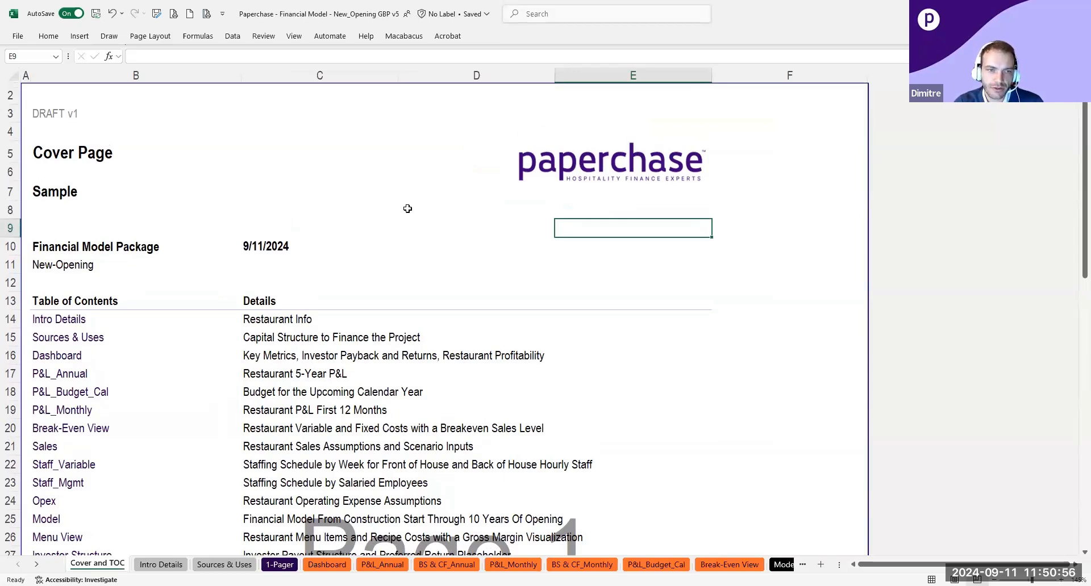
Review the Table of Contents of the New-Opening Financial Model Package, from Intro Details to Waterfall.
click(541, 228)
click(353, 232)
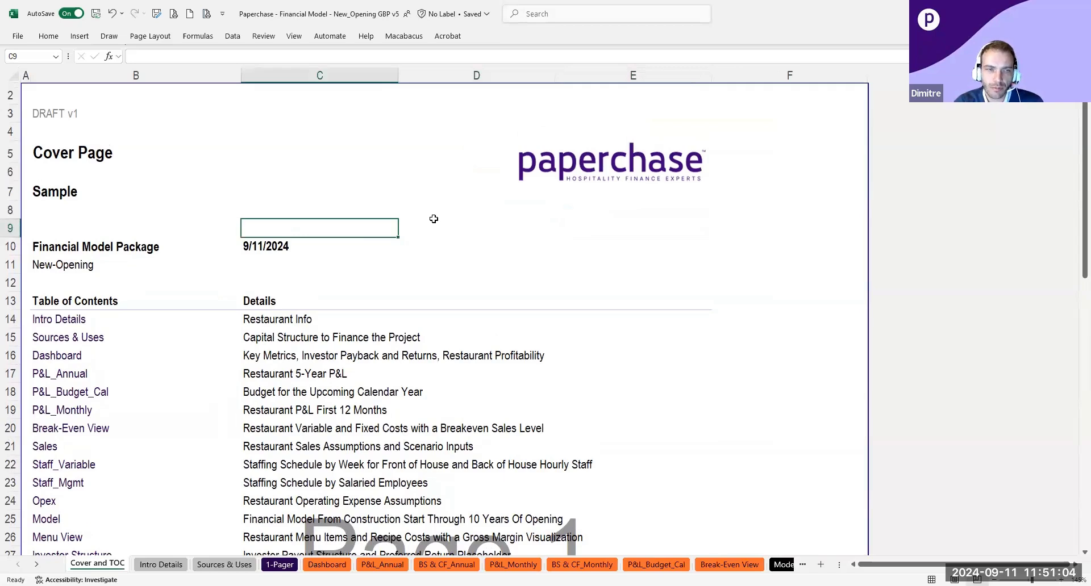
scroll(434, 219, up, 1)
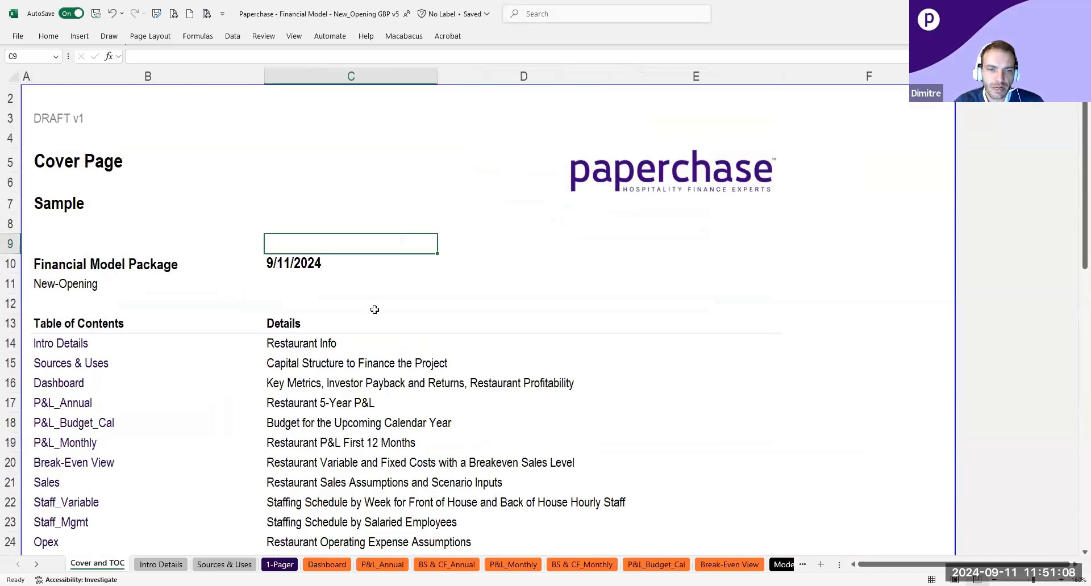
scroll(374, 309, down, 2)
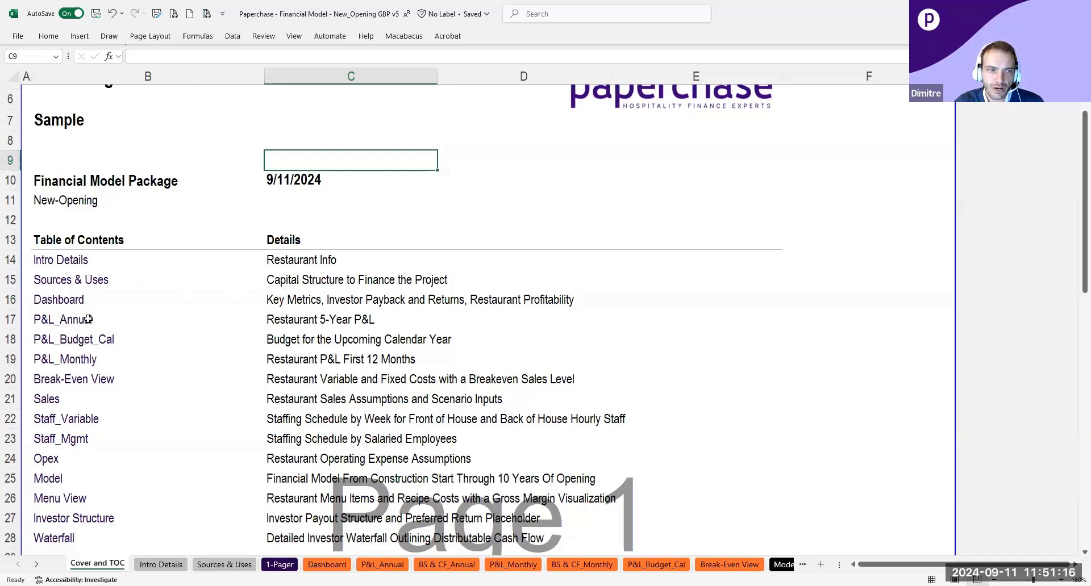
scroll(88, 320, down, 1)
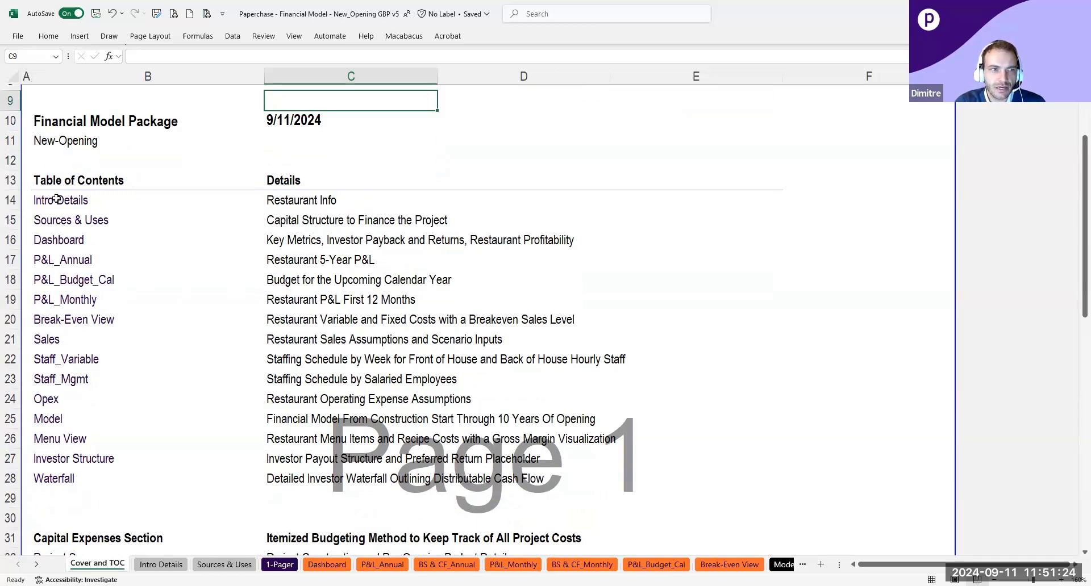
Open the Dashboard sheet from the table of contents and examine the Gross Sales, Operating Profit and Payback: Cumulative Cash Flow highlights.
click(59, 242)
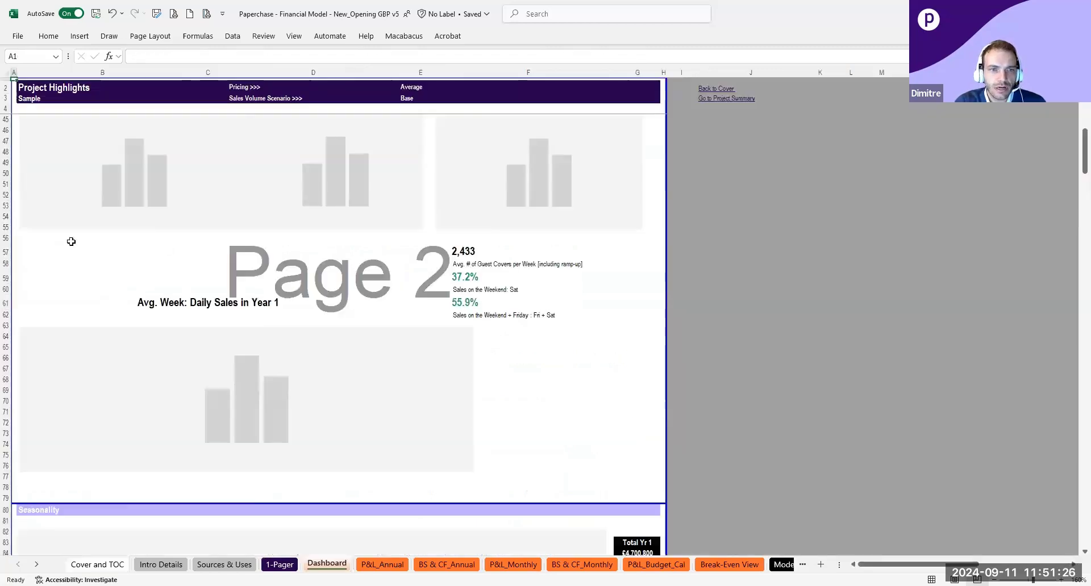
scroll(170, 243, up, 15)
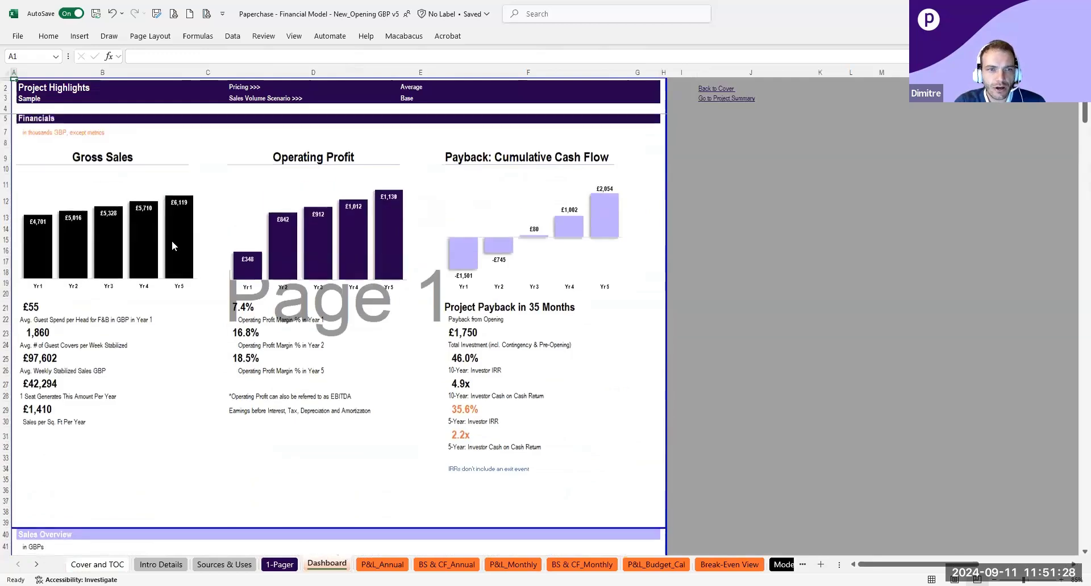
scroll(172, 240, up, 1)
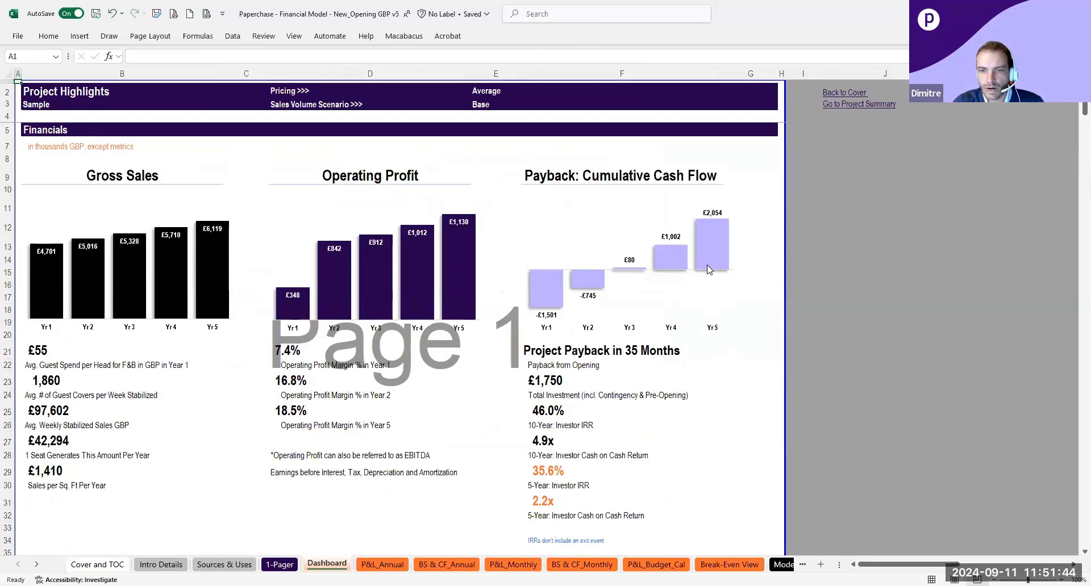
mouse_move(706, 255)
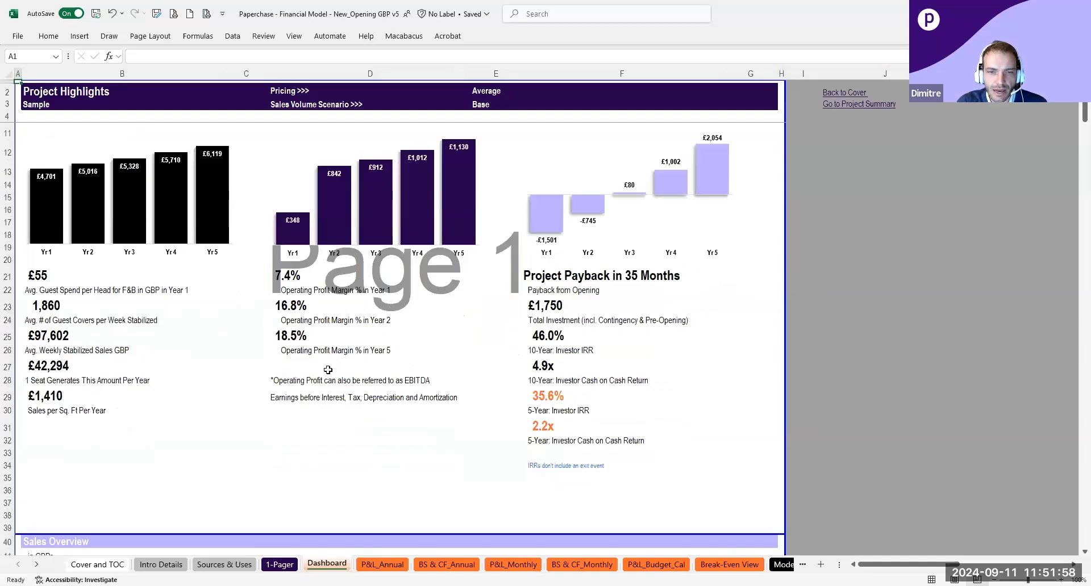
scroll(574, 284, down, 3)
scroll(634, 312, up, 3)
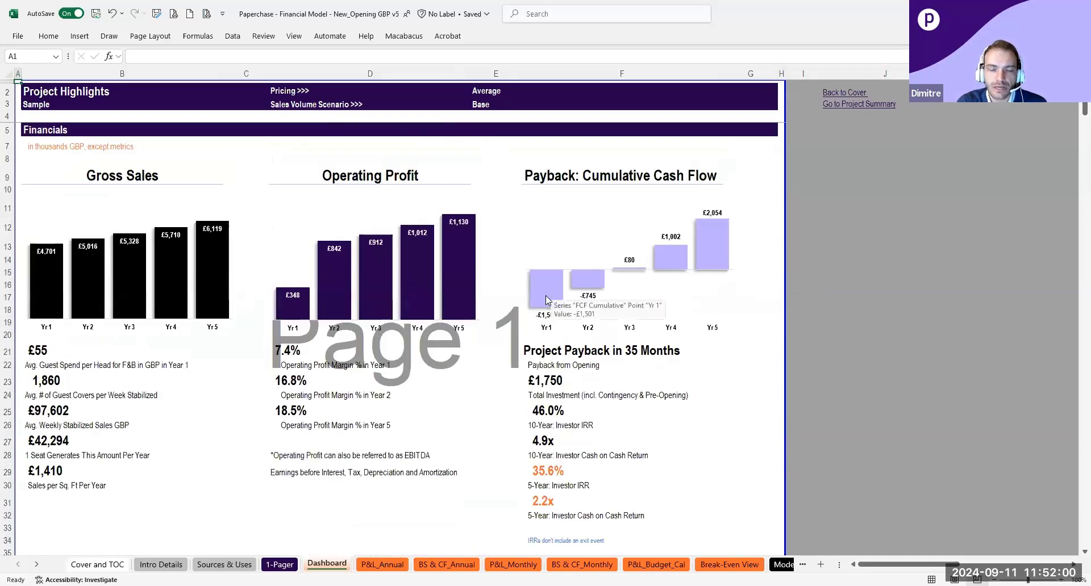
click(485, 385)
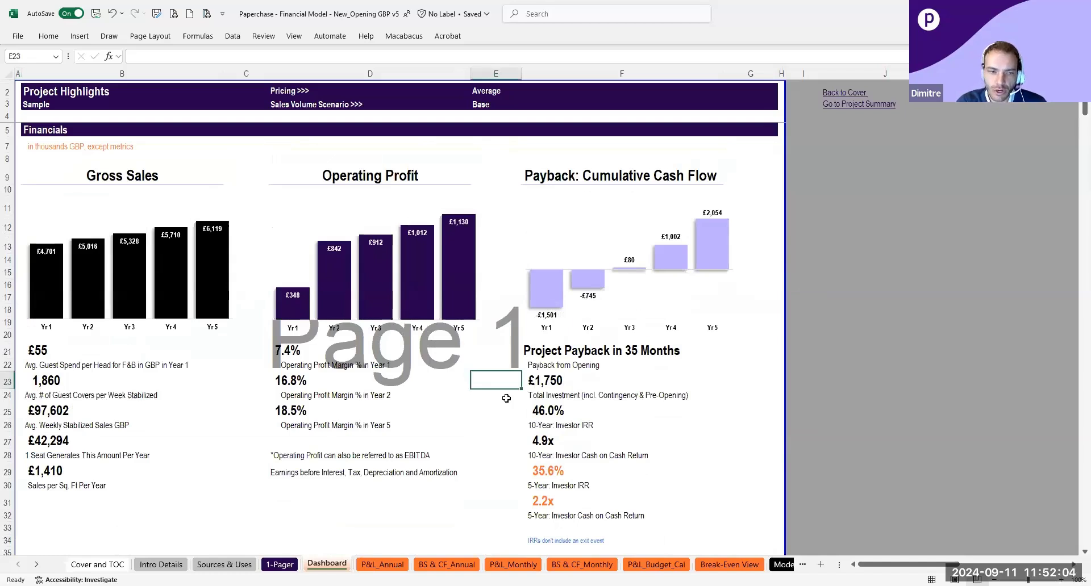
Examine the Dashboard's Sales Overview, covering the Year 1 per-week sales mix and the average week's daily sales.
click(498, 397)
scroll(494, 400, down, 3)
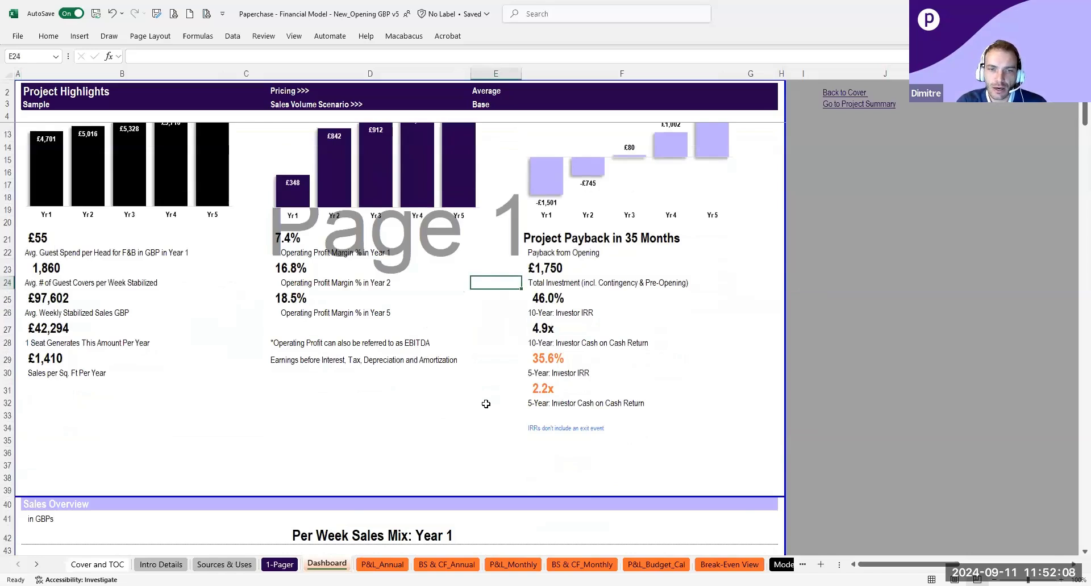
scroll(486, 404, down, 7)
scroll(487, 398, up, 2)
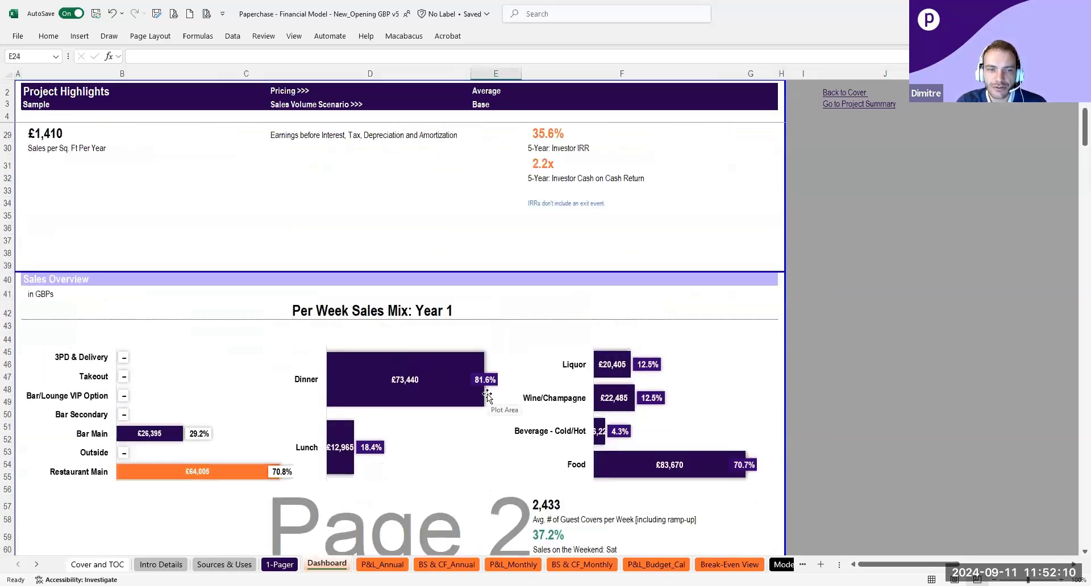
scroll(487, 398, down, 4)
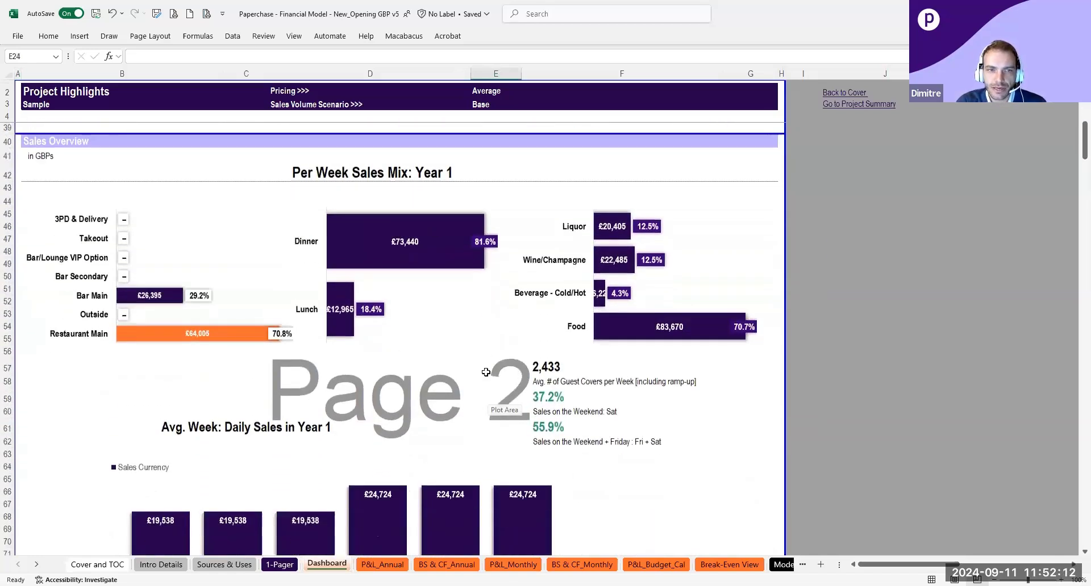
scroll(314, 337, down, 1)
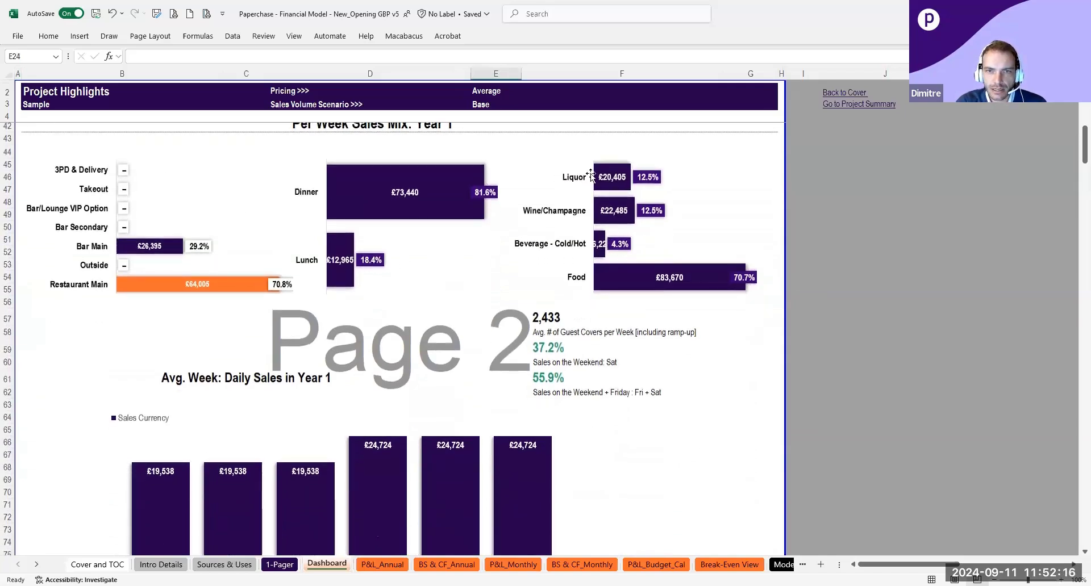
scroll(488, 294, down, 2)
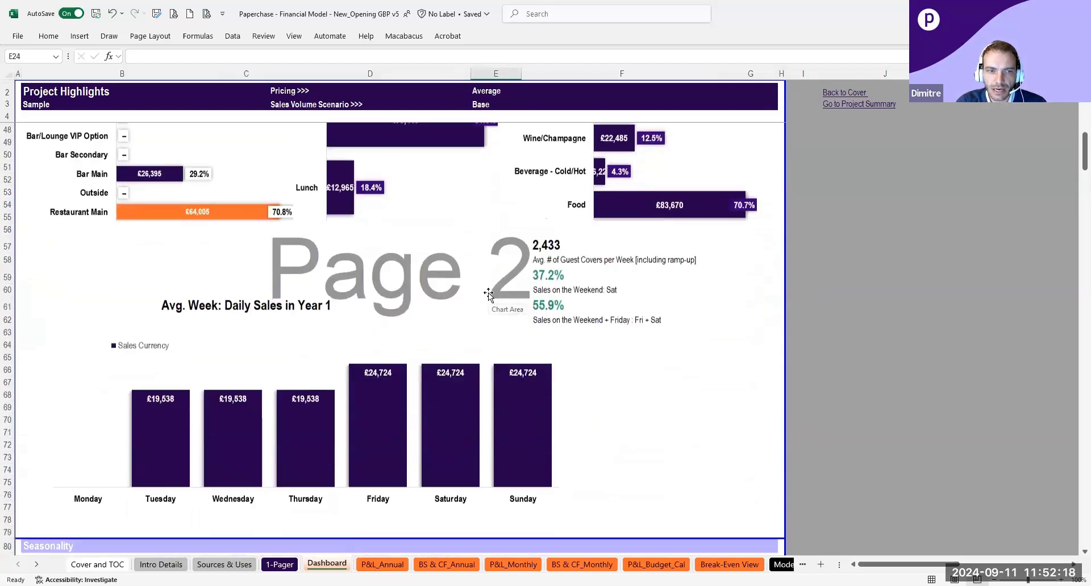
scroll(489, 295, down, 1)
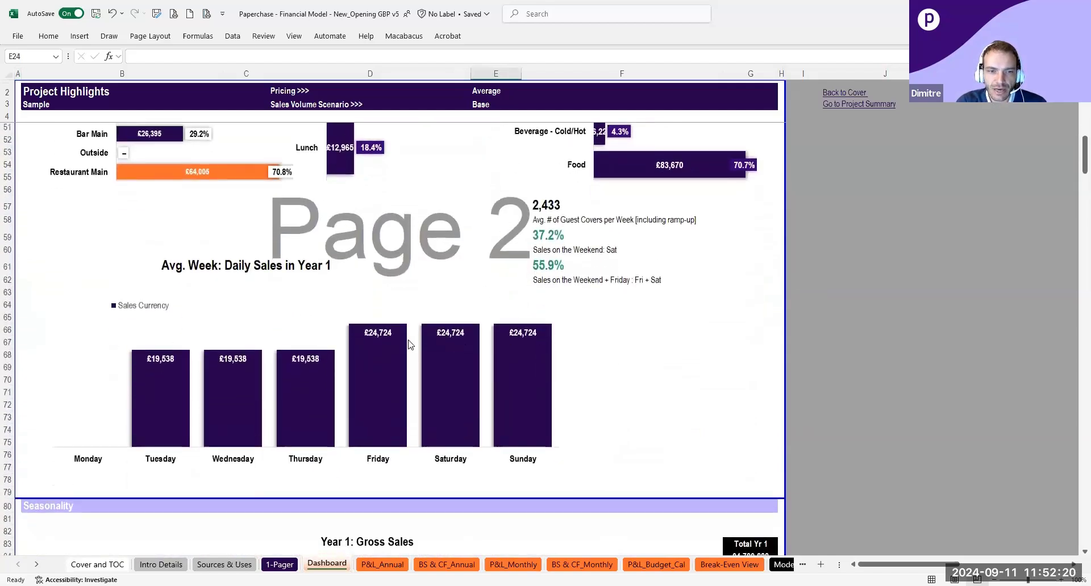
Review the Dashboard's Seasonality, Ramp-Up Sales and Cumulative Free Cash Flow charts, from opening and from project start.
scroll(409, 341, down, 9)
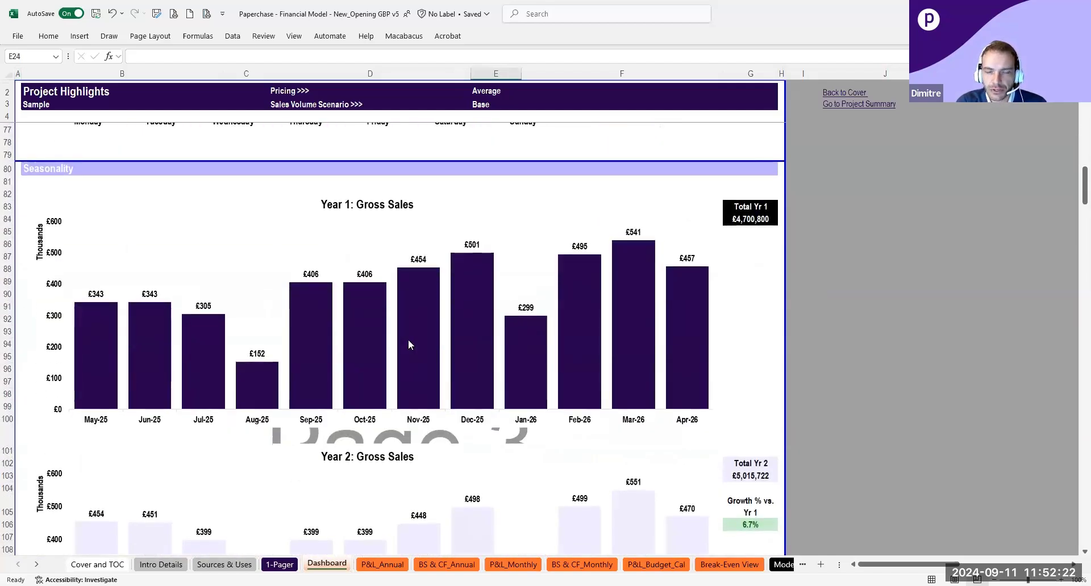
scroll(409, 344, down, 5)
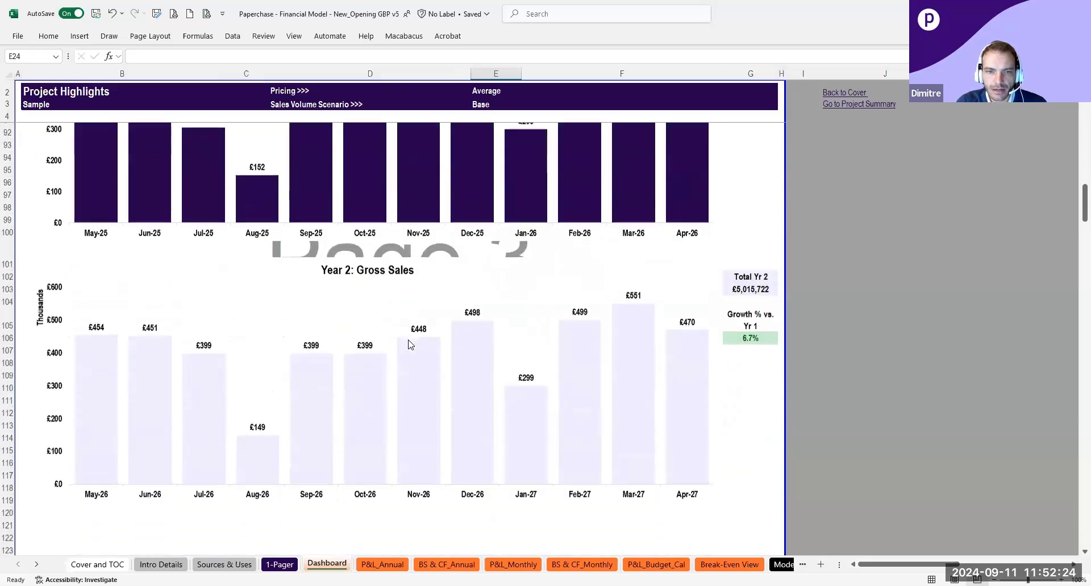
scroll(408, 344, down, 10)
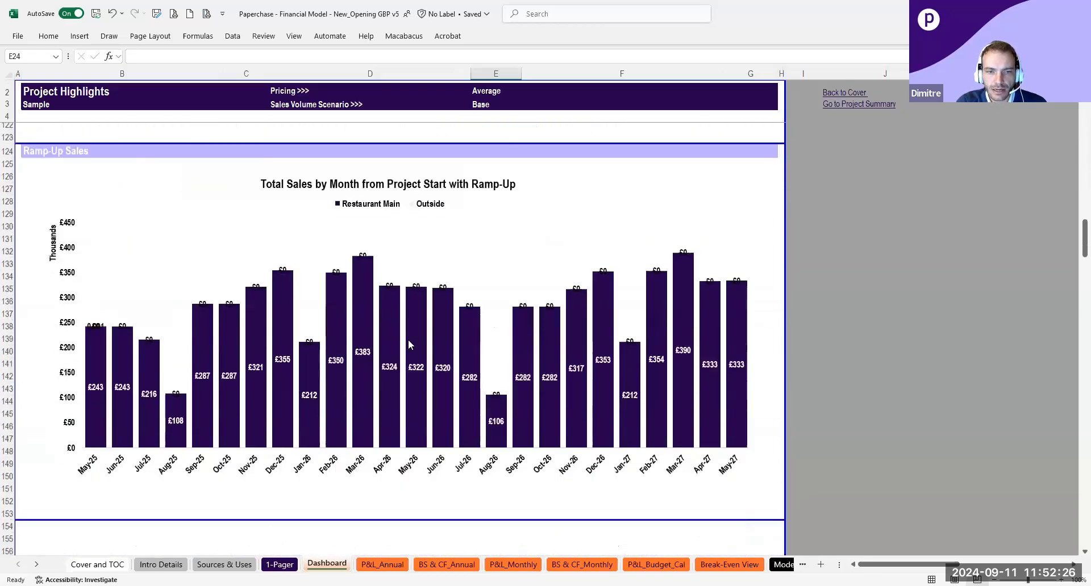
scroll(408, 344, down, 9)
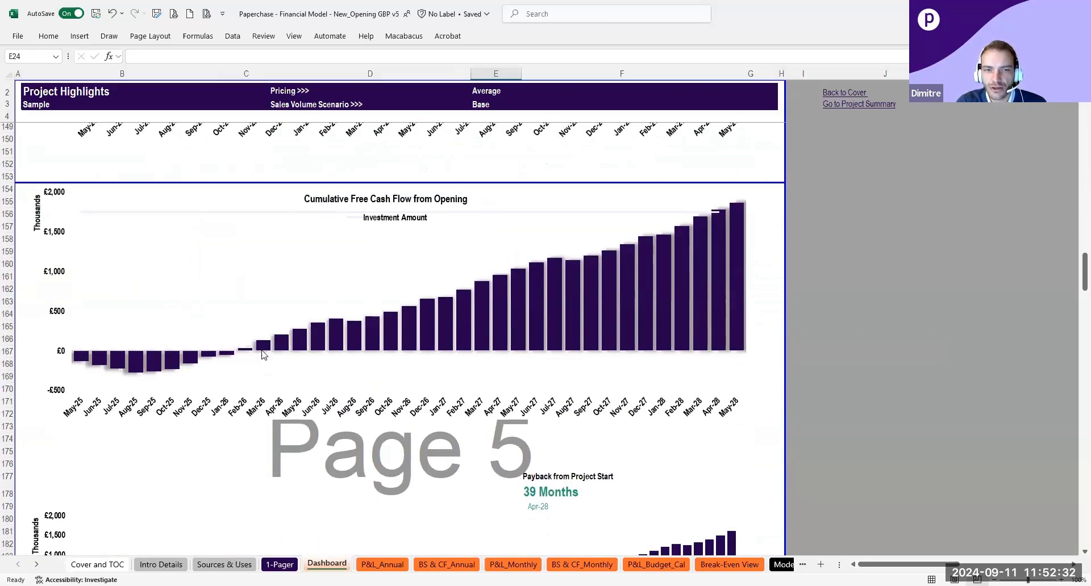
scroll(714, 314, down, 5)
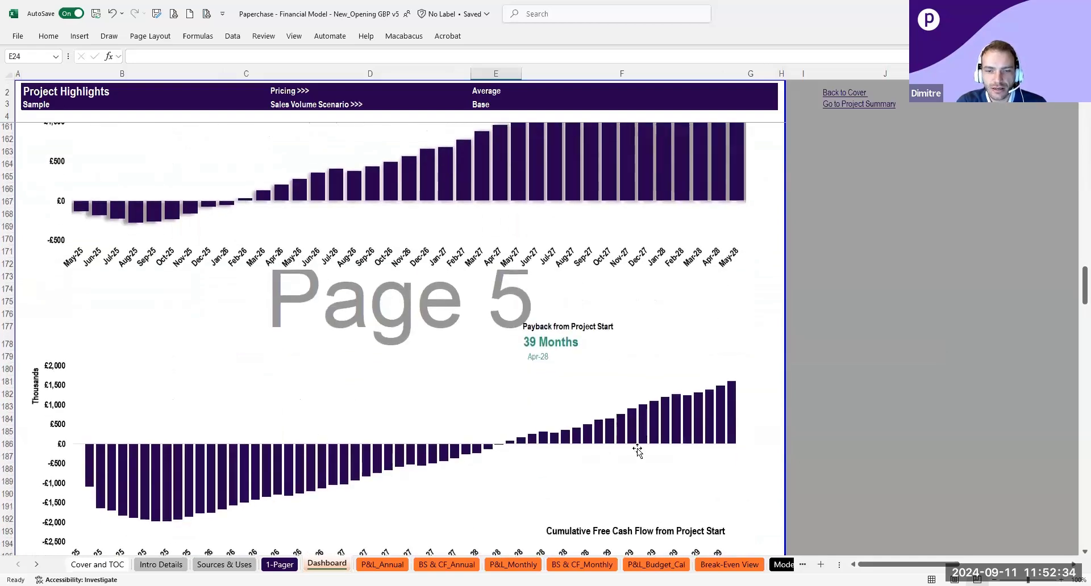
scroll(659, 445, down, 1)
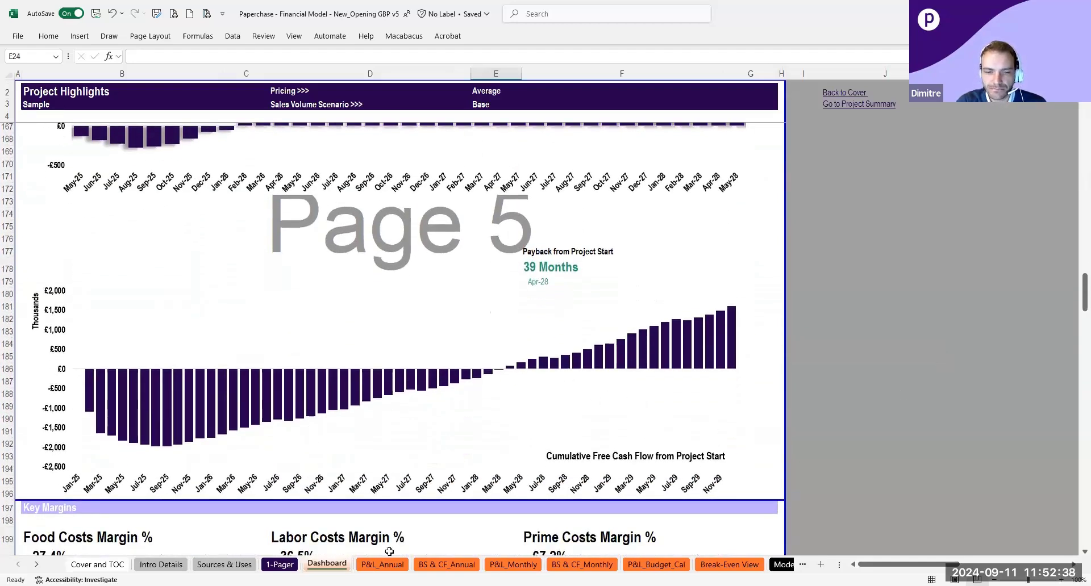
Open the 1-Pager sheet, enlarge the view and highlight the Restaurant Info values in the Restaurant Summary.
click(279, 564)
click(573, 313)
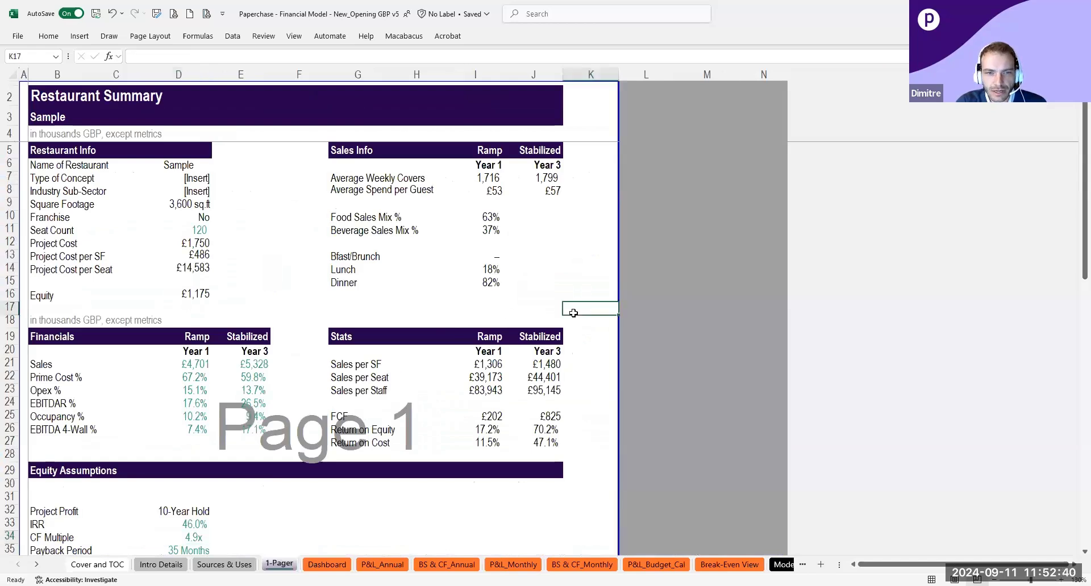
scroll(573, 313, up, 2)
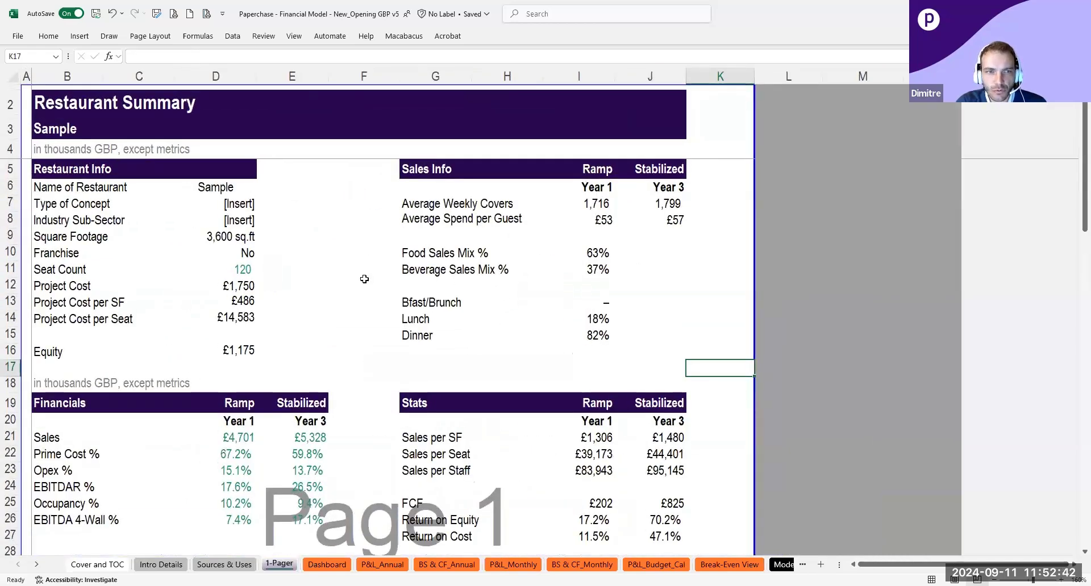
scroll(352, 277, up, 1)
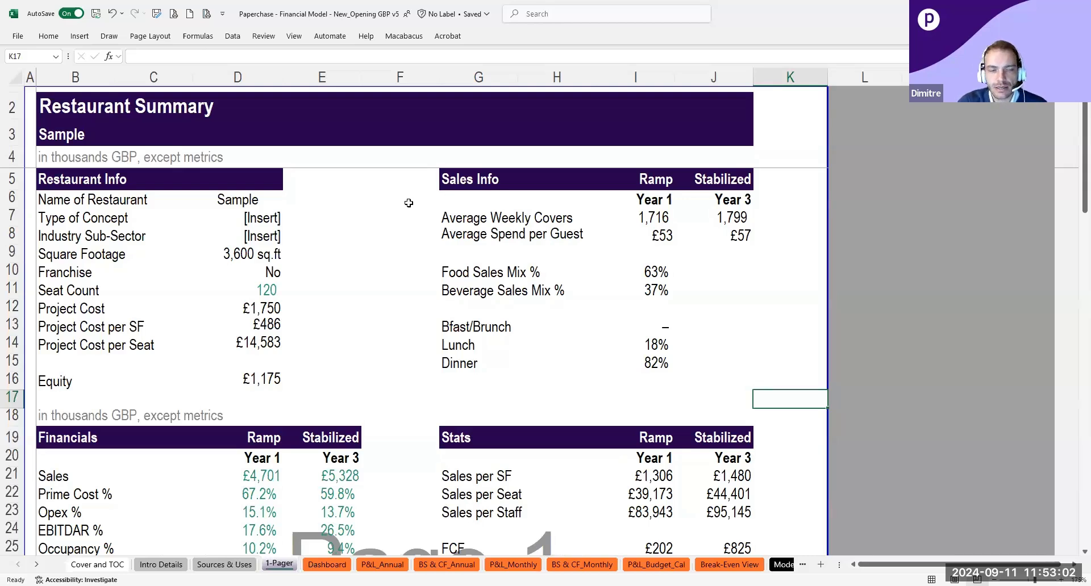
drag(264, 203, 268, 386)
click(379, 335)
Highlight the 1-Pager's Financials and Stats blocks, comparing the Ramp Year 1 and Stabilized Year 3 columns.
scroll(409, 338, down, 2)
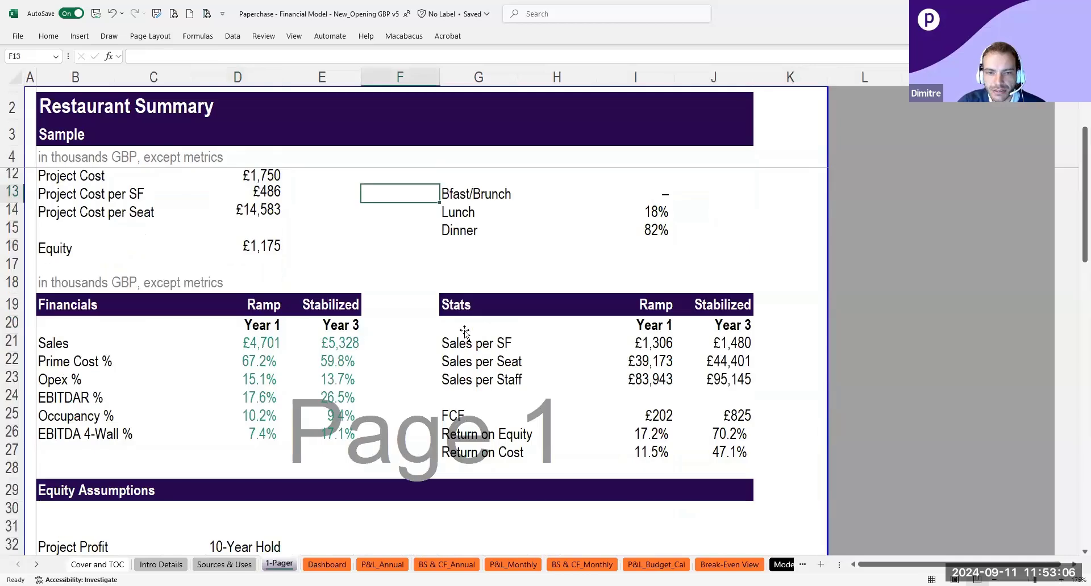
click(268, 305)
shift+click(730, 433)
shift+click(736, 452)
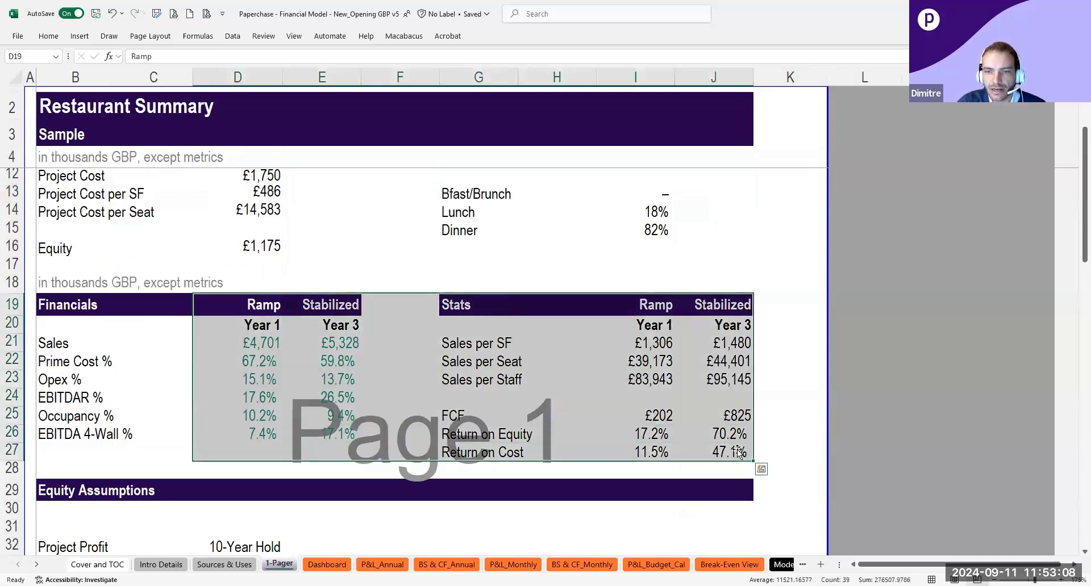
click(793, 406)
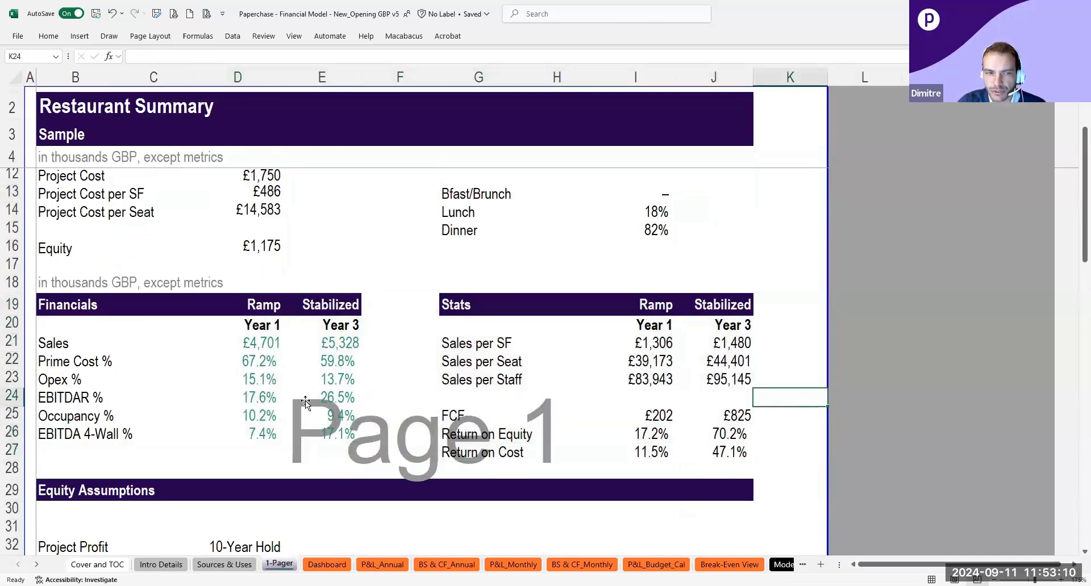
drag(70, 307, 347, 472)
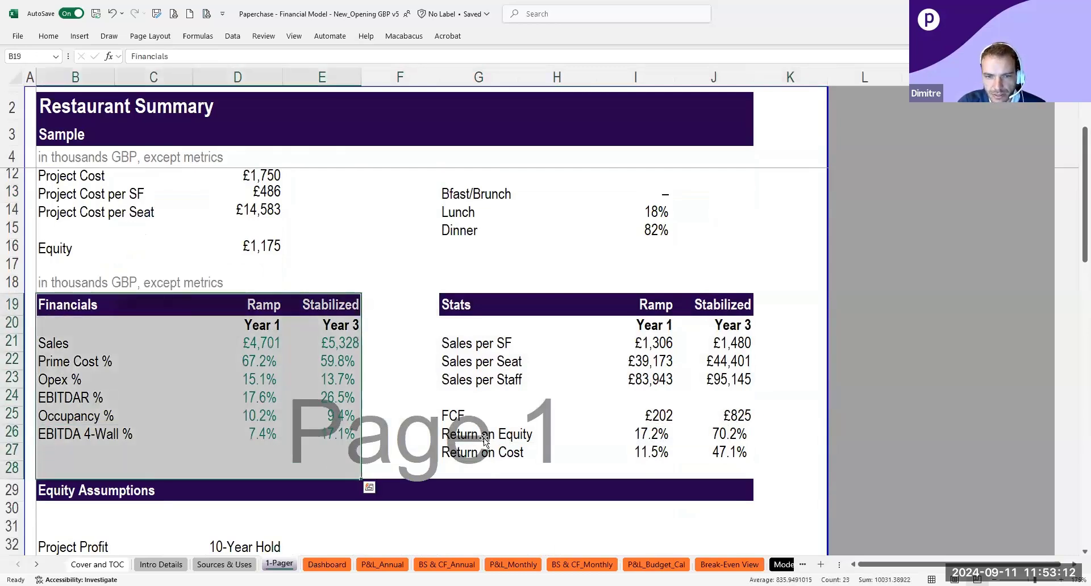
drag(472, 310, 736, 454)
Inspect the Year 1 Sales per SF and Sales per Staff cells and the Year 3 Return on Cost cell.
click(463, 346)
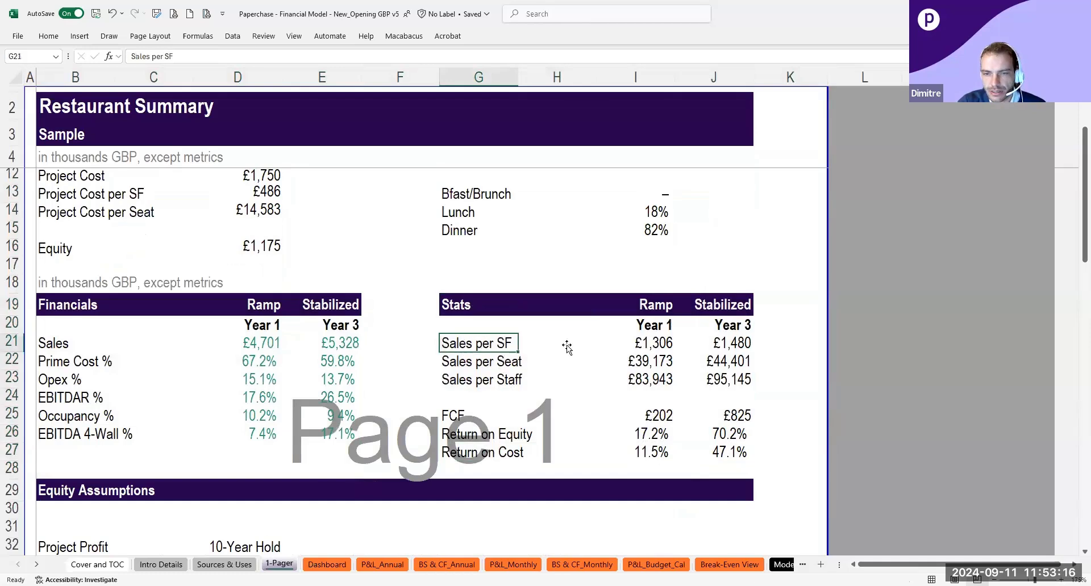
click(651, 344)
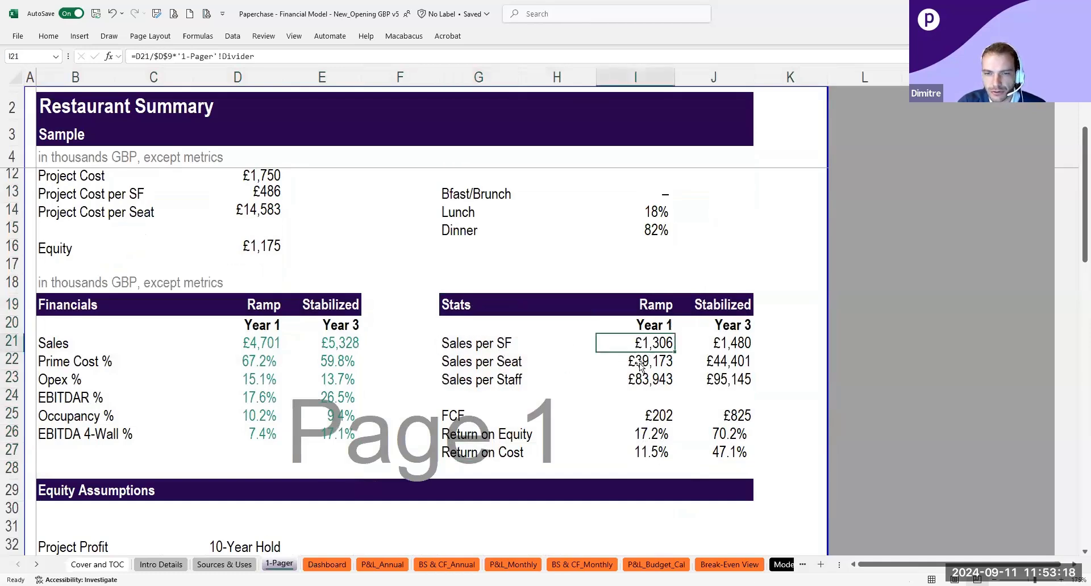
click(654, 381)
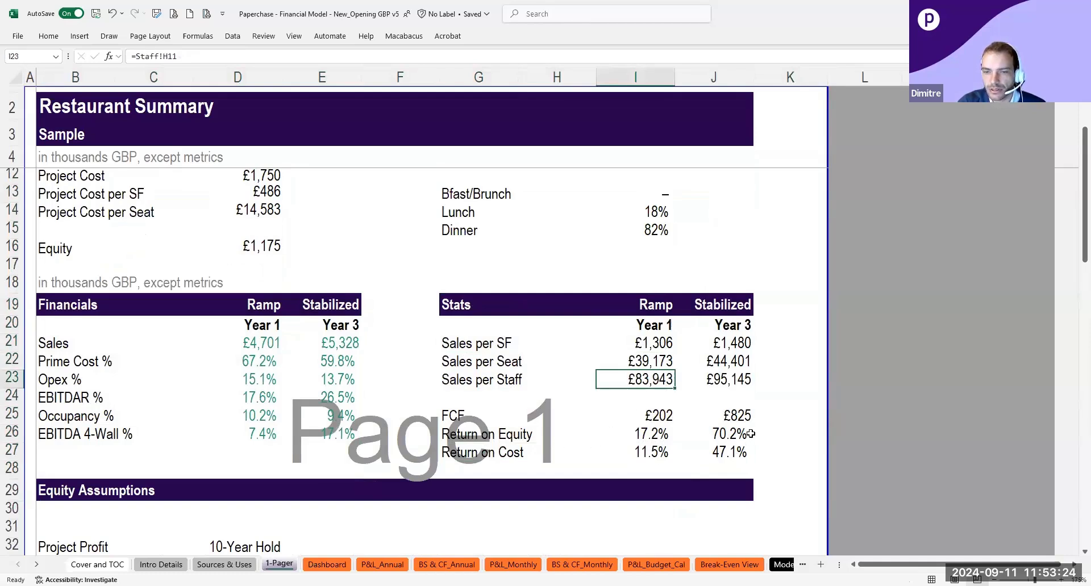
click(736, 453)
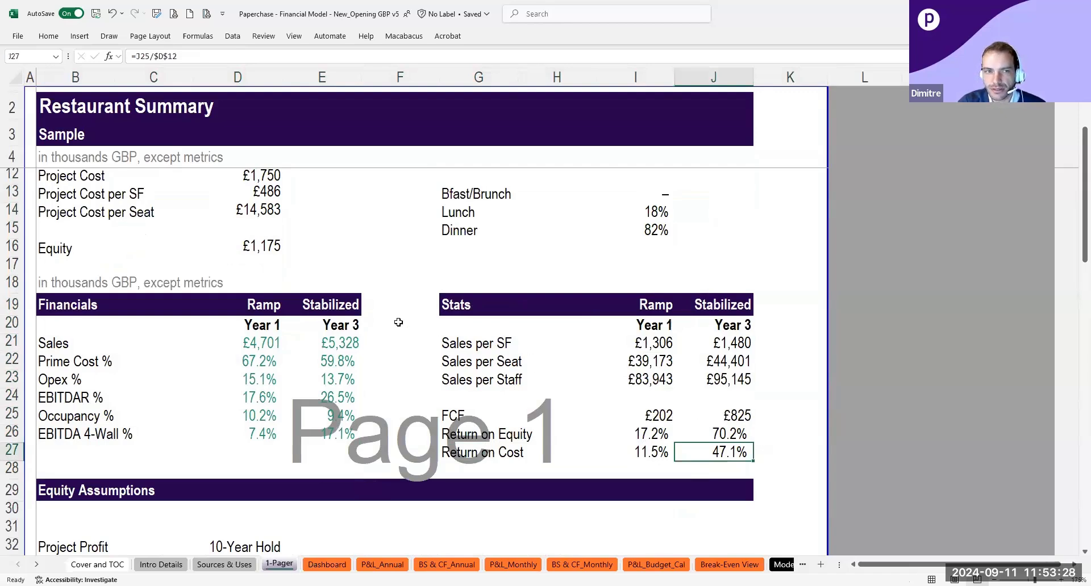
scroll(399, 322, up, 3)
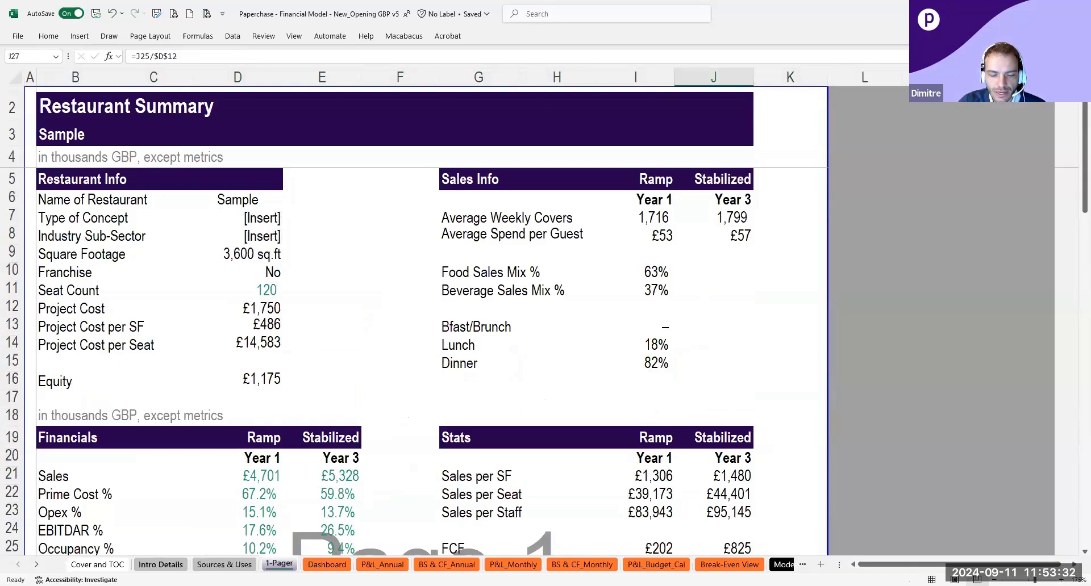
Go back to the Cover and TOC sheet and open Project Summary from its Capital Expenses Section.
click(161, 565)
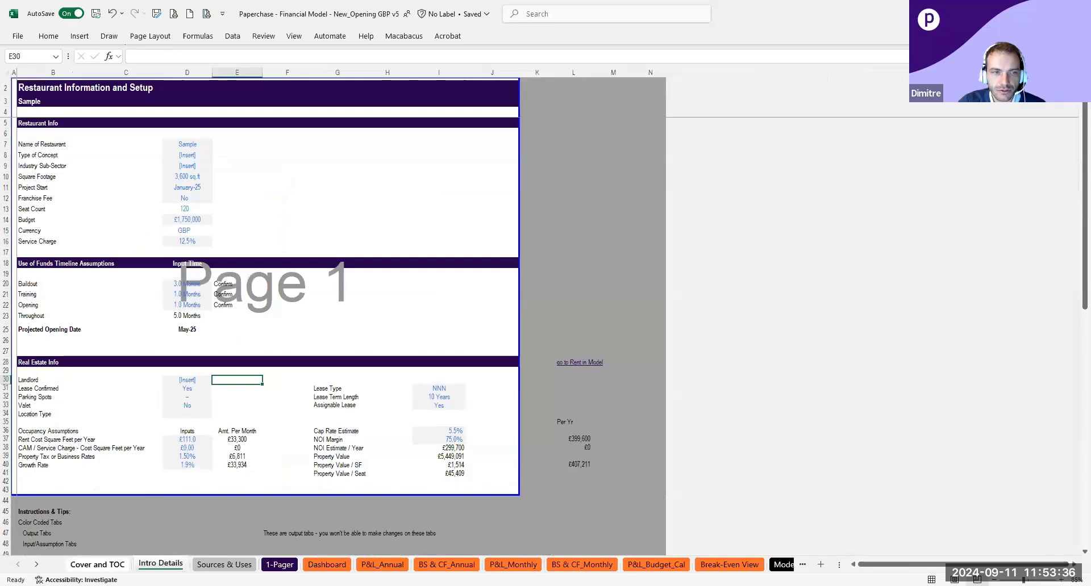
click(97, 564)
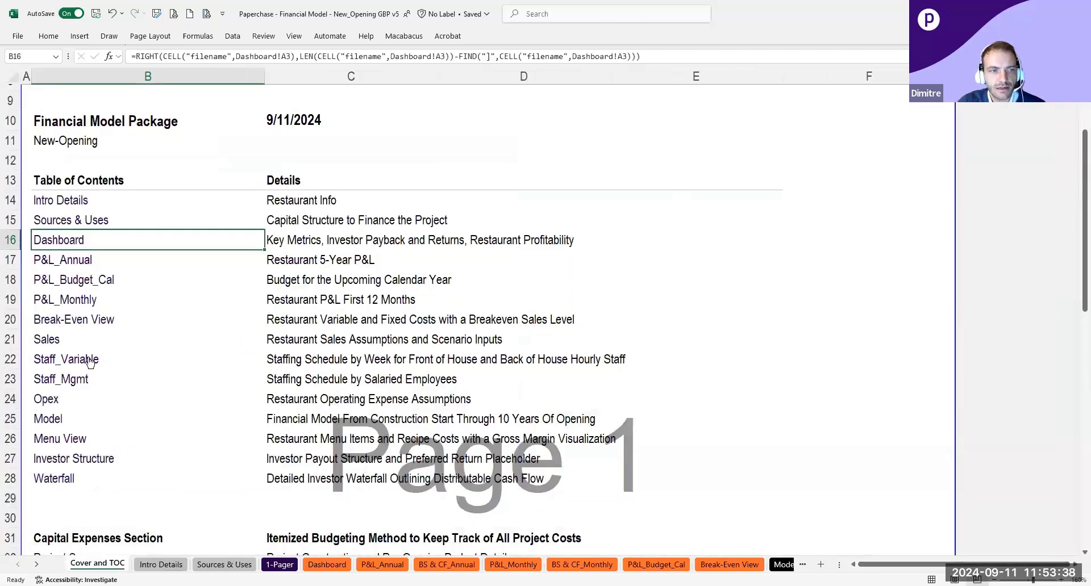
scroll(90, 363, down, 4)
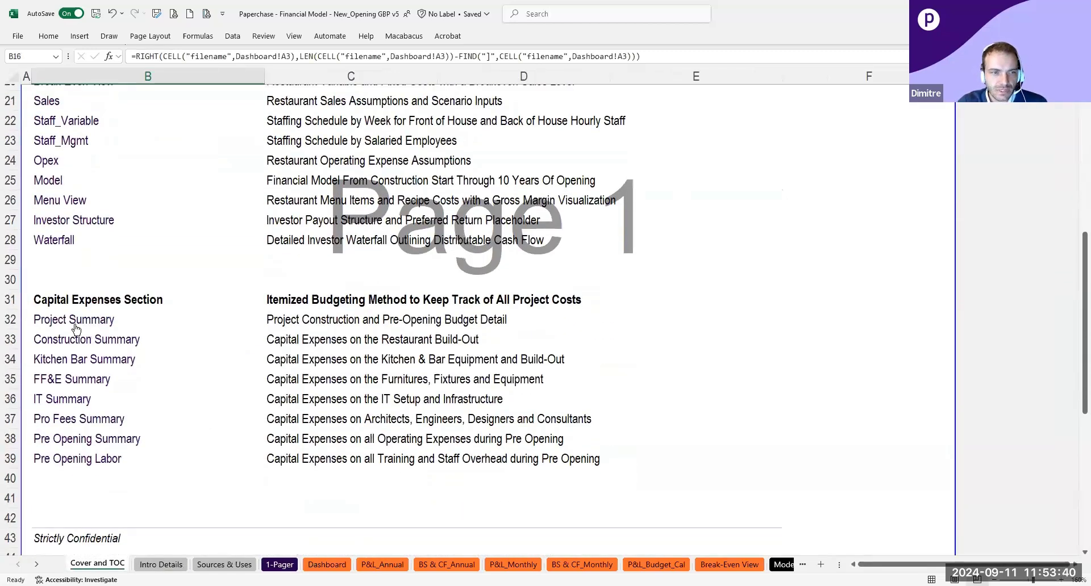
drag(76, 305, 458, 458)
click(62, 318)
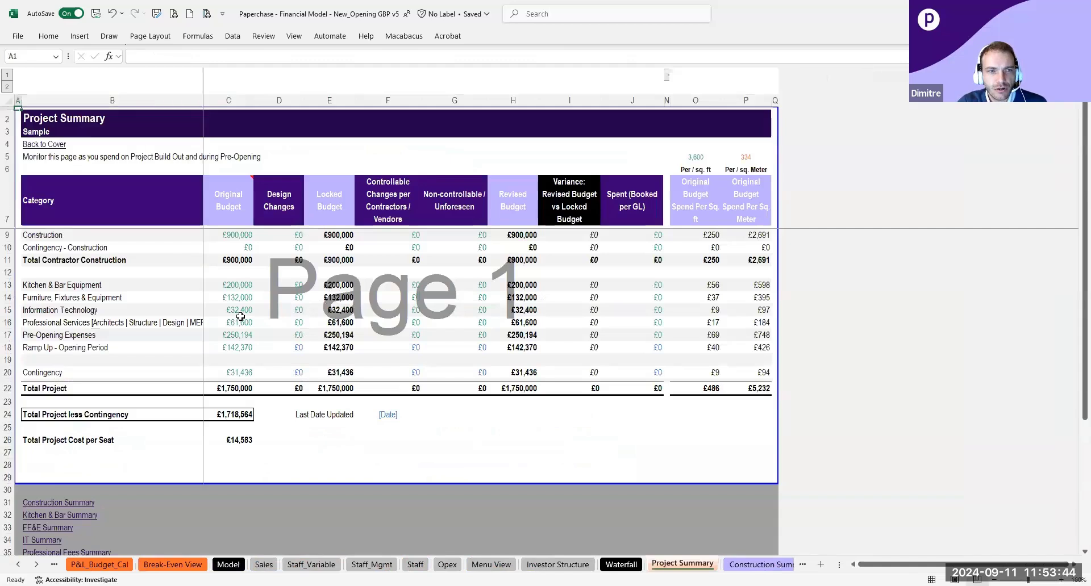
Enlarge the Project Summary and examine its budget columns from Original Budget through Design Changes, Locked Budget and contractor changes to Revised Budget.
ctrl+scroll(242, 315, up, 2)
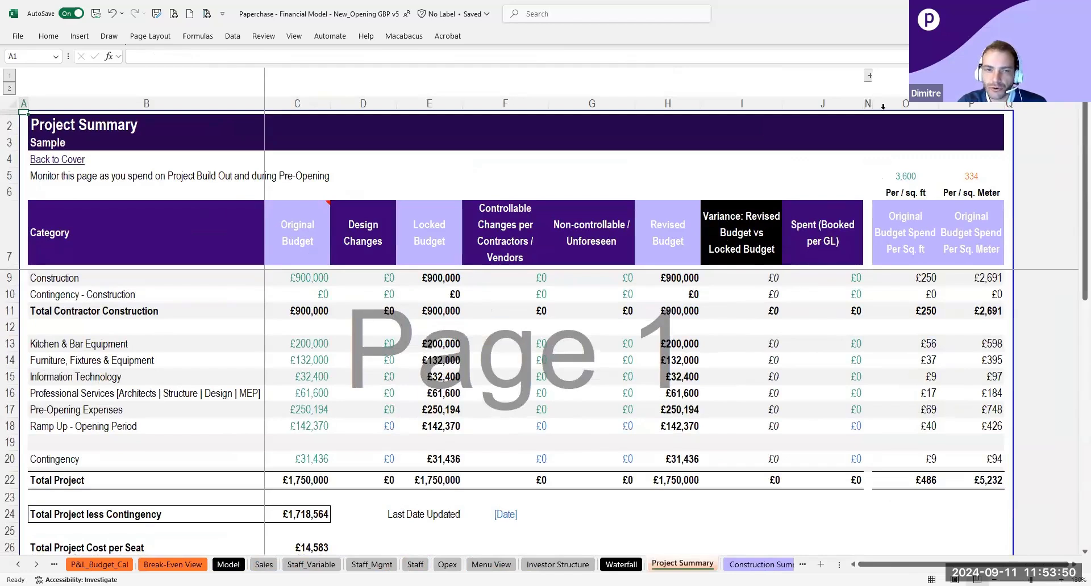
click(313, 104)
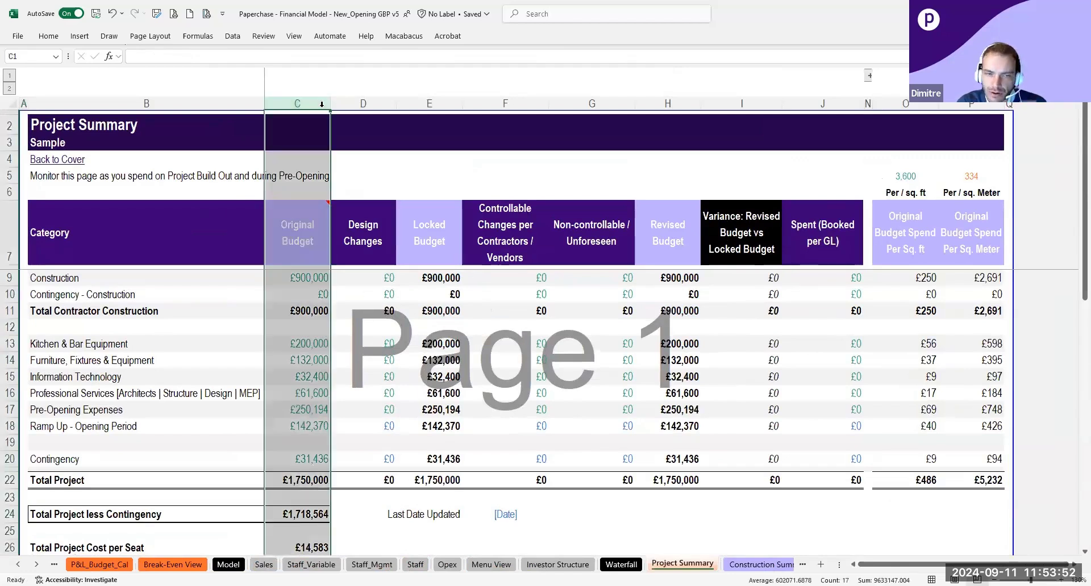
click(373, 105)
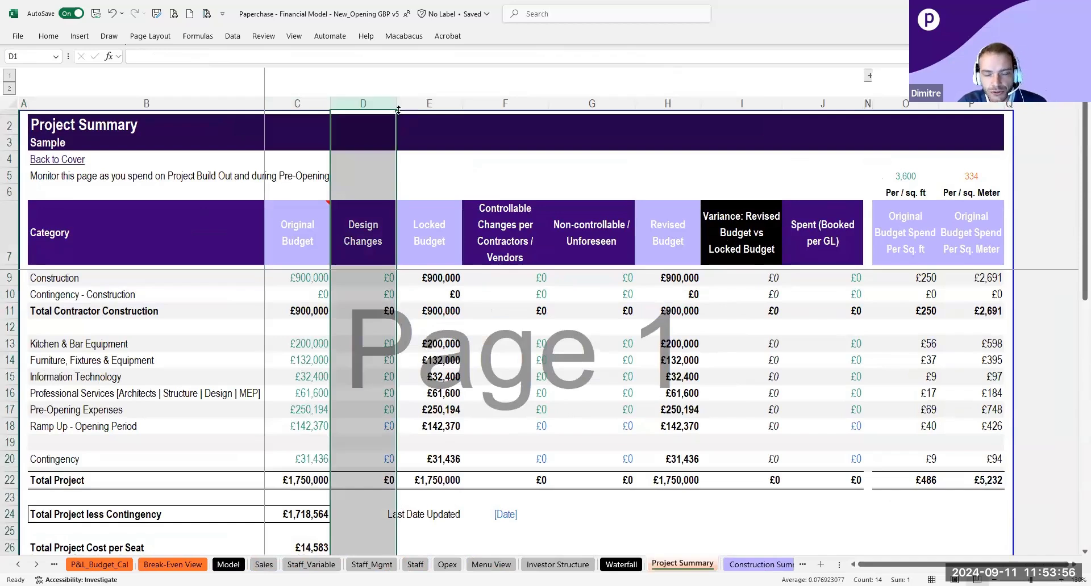
click(431, 101)
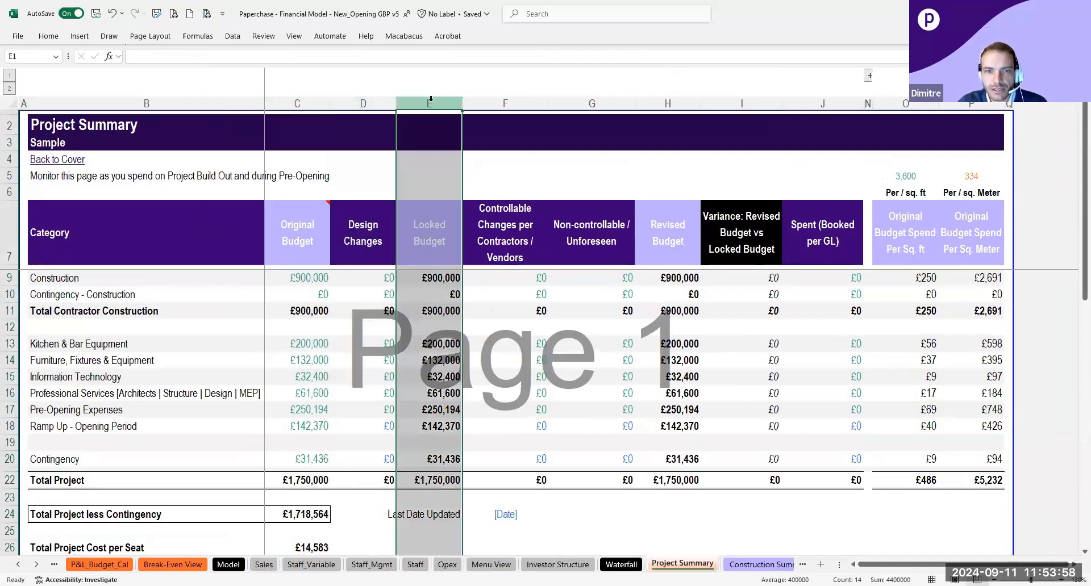
click(487, 190)
click(528, 213)
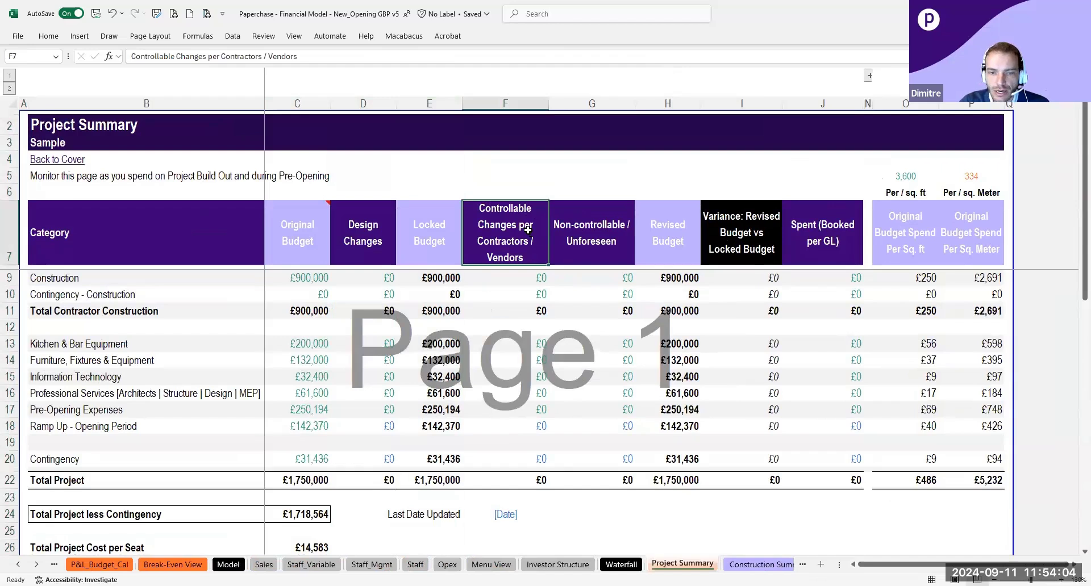
drag(531, 238, 590, 232)
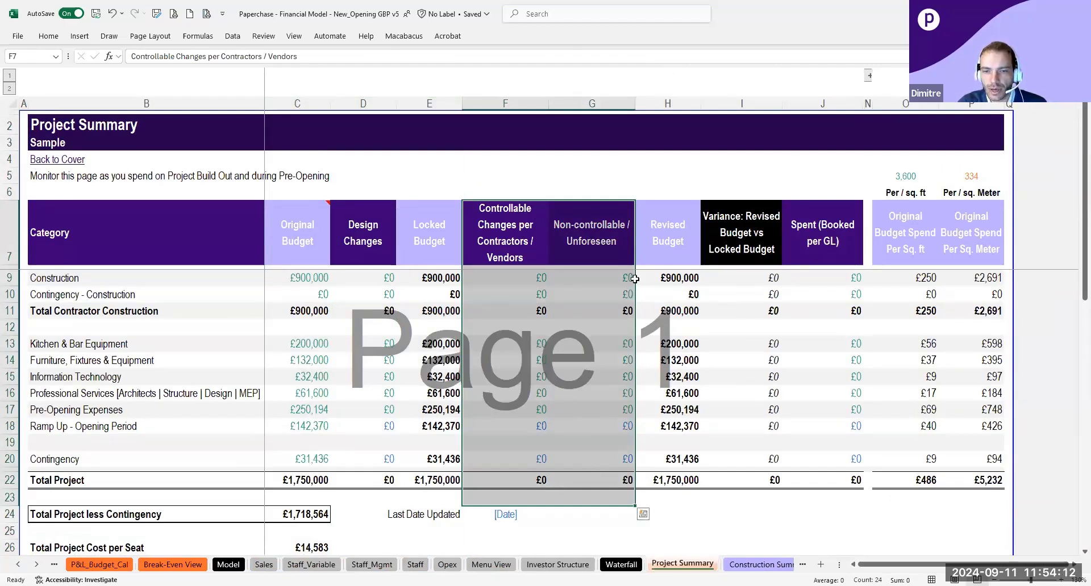
click(677, 221)
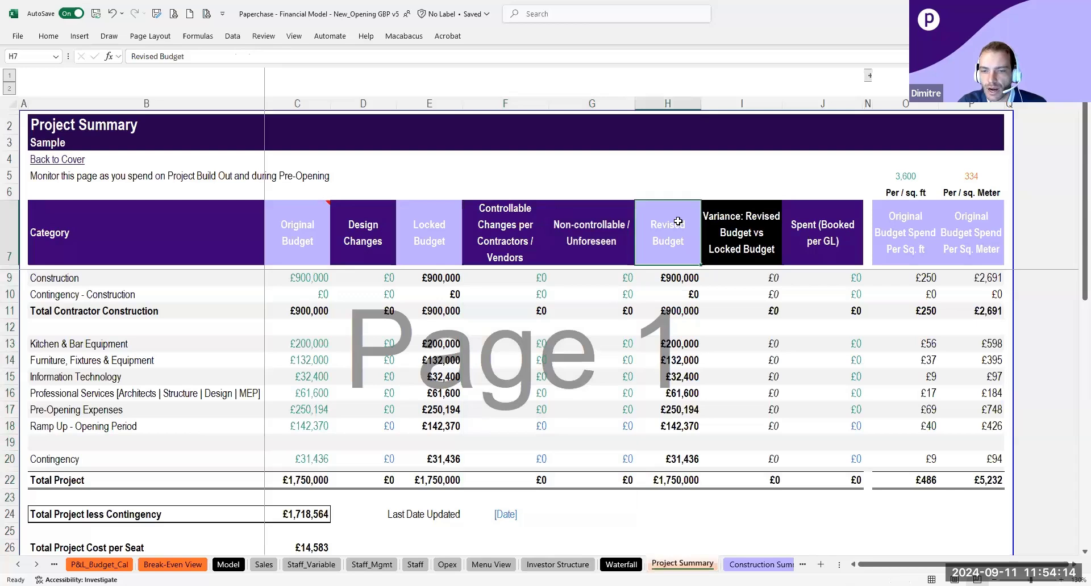
Highlight the Project Summary's Revised Budget column, followed by its Spent (Booked per GL) column.
key(ctrl+shift+Down)
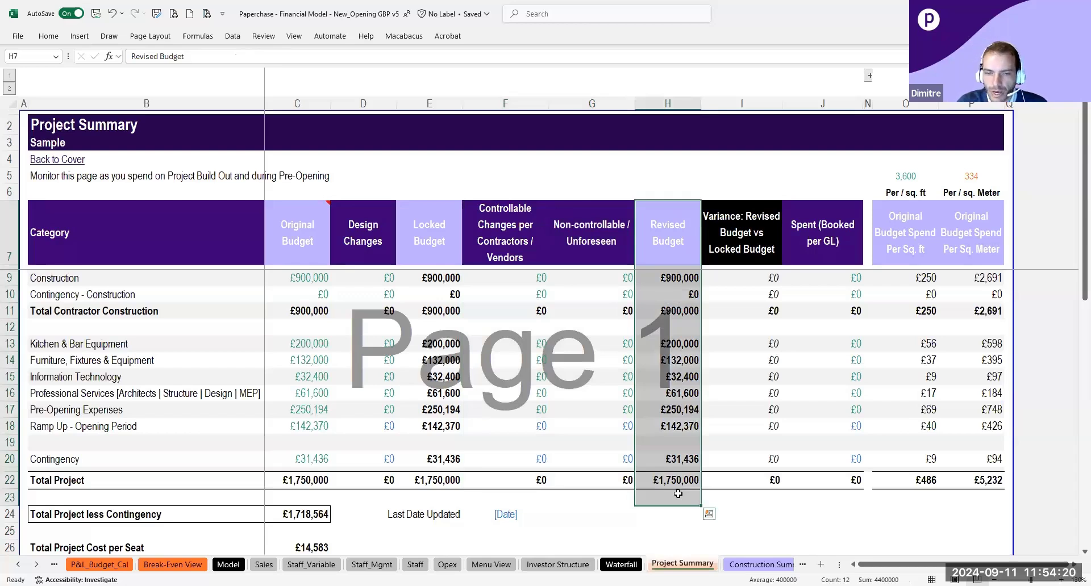
click(825, 262)
shift+click(856, 500)
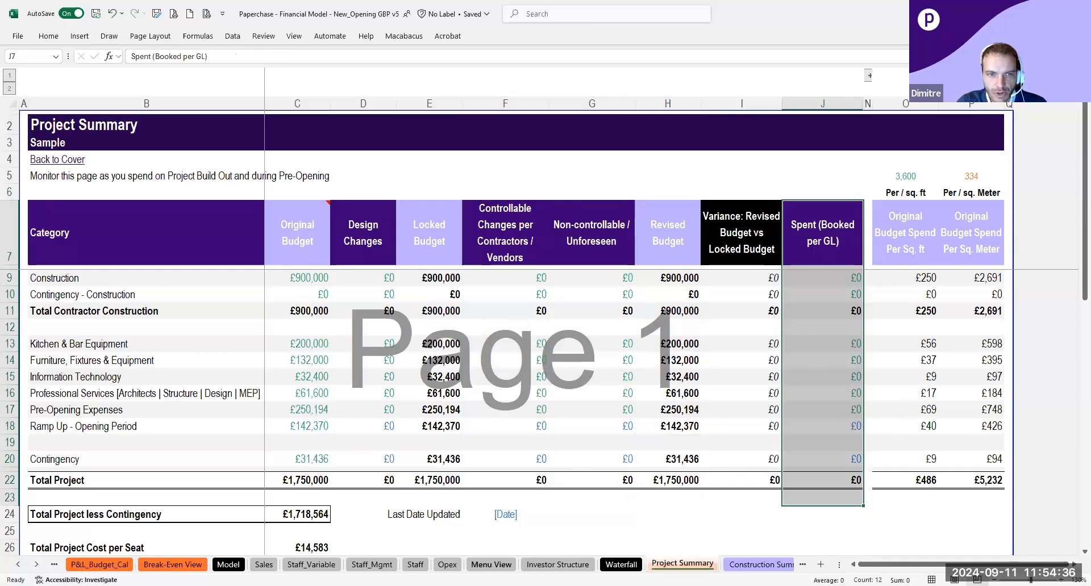
Open the Menu View sheet and highlight the Item Food Cost and Total GM Profit columns of the Menu Analysis.
click(491, 564)
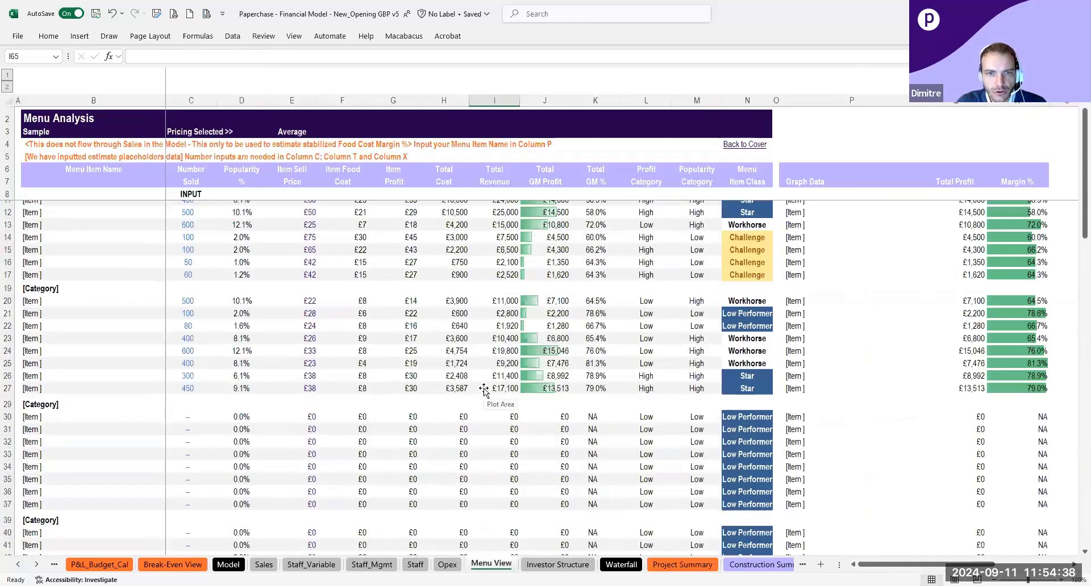
scroll(483, 387, up, 1)
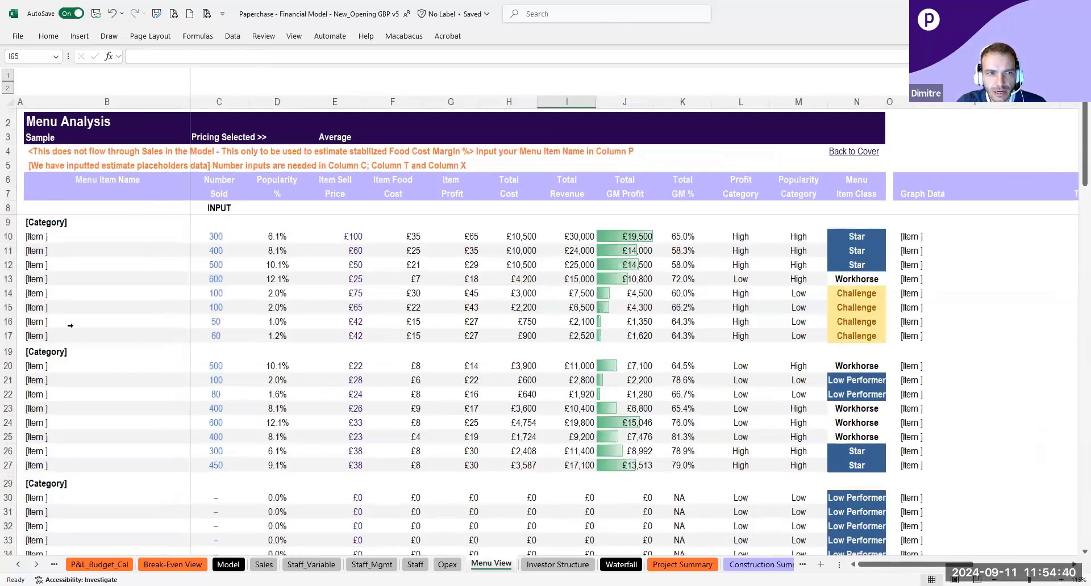
click(394, 110)
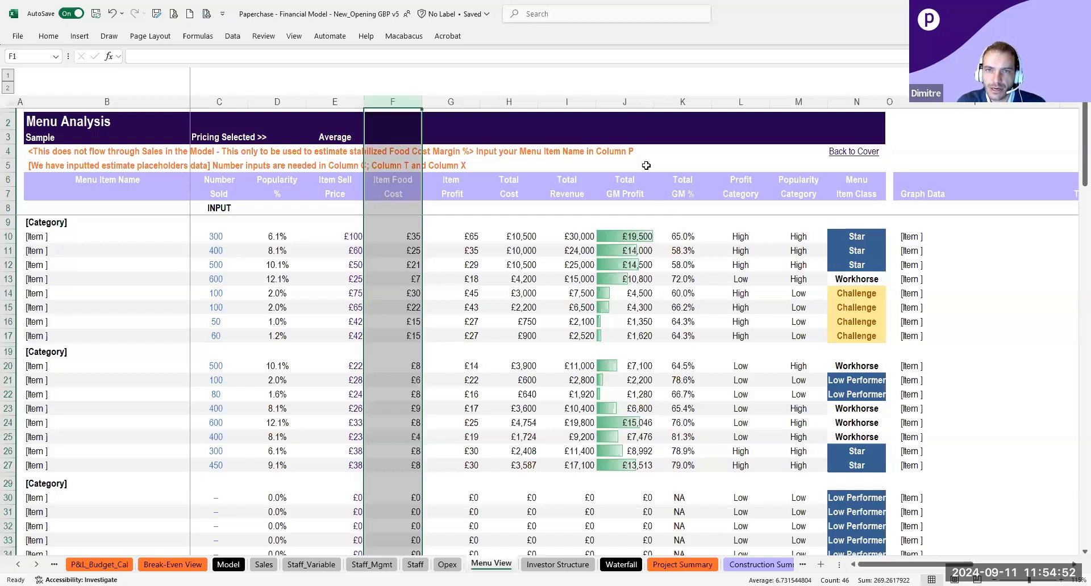
click(625, 103)
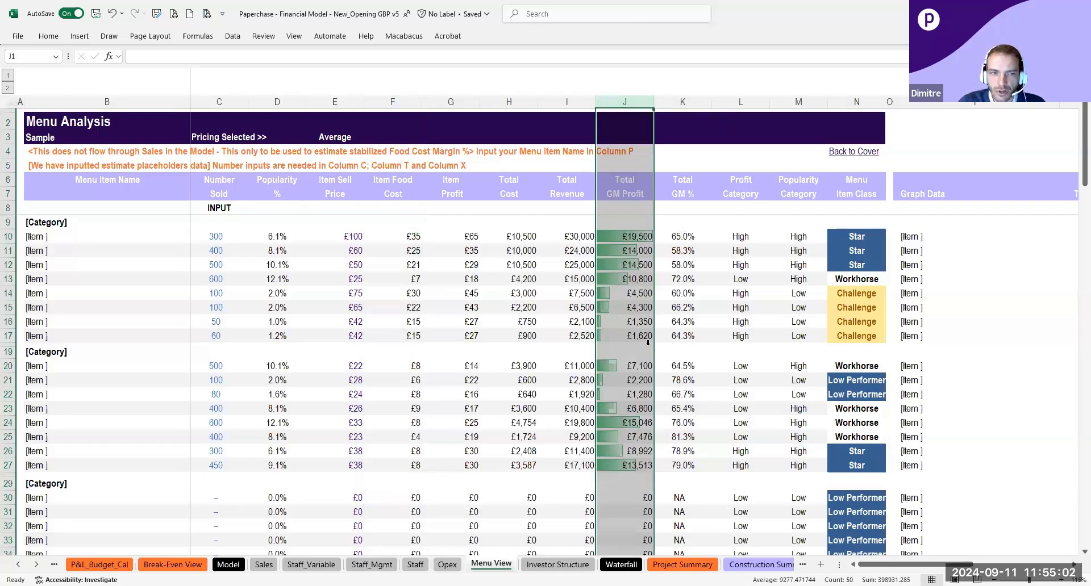
Examine the Menu Analysis's category totals, key metrics and Margin % & Gross Profit $ chart, then return to the first category.
scroll(649, 335, down, 4)
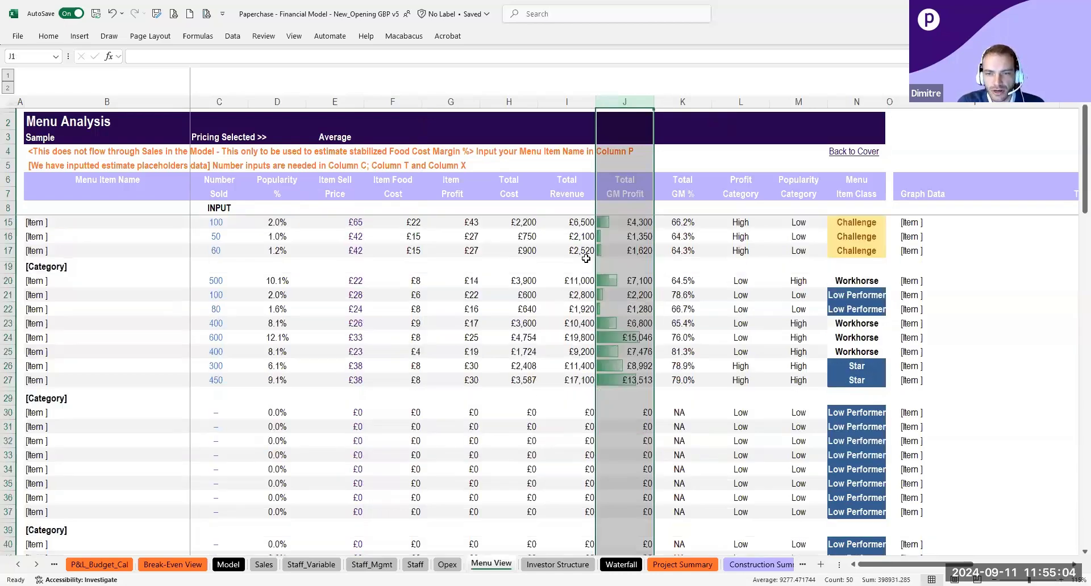
scroll(562, 353, down, 10)
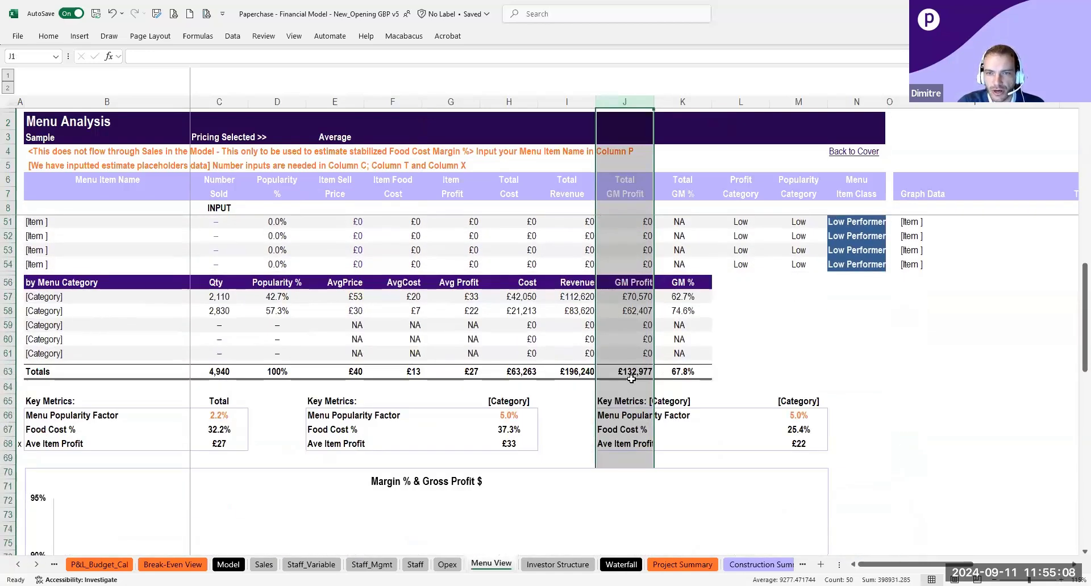
scroll(455, 369, down, 2)
scroll(398, 401, down, 3)
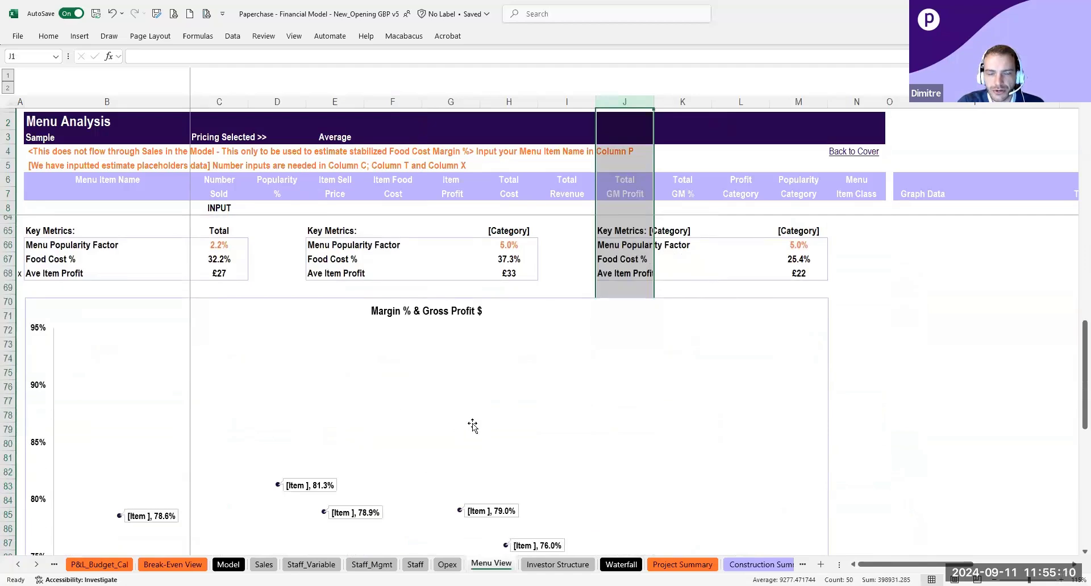
scroll(568, 420, down, 4)
scroll(482, 414, up, 12)
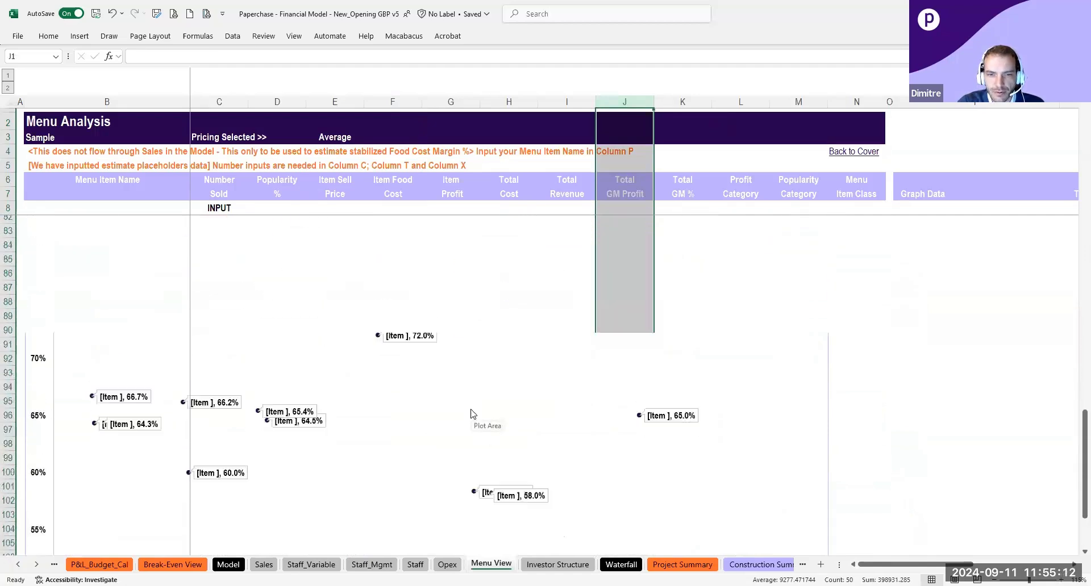
scroll(471, 414, up, 10)
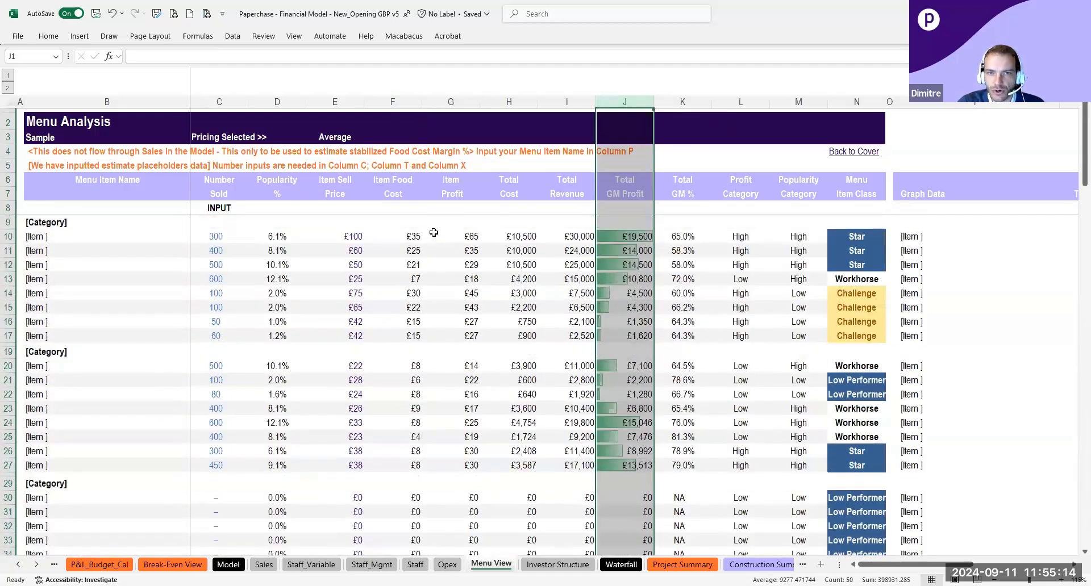
click(439, 222)
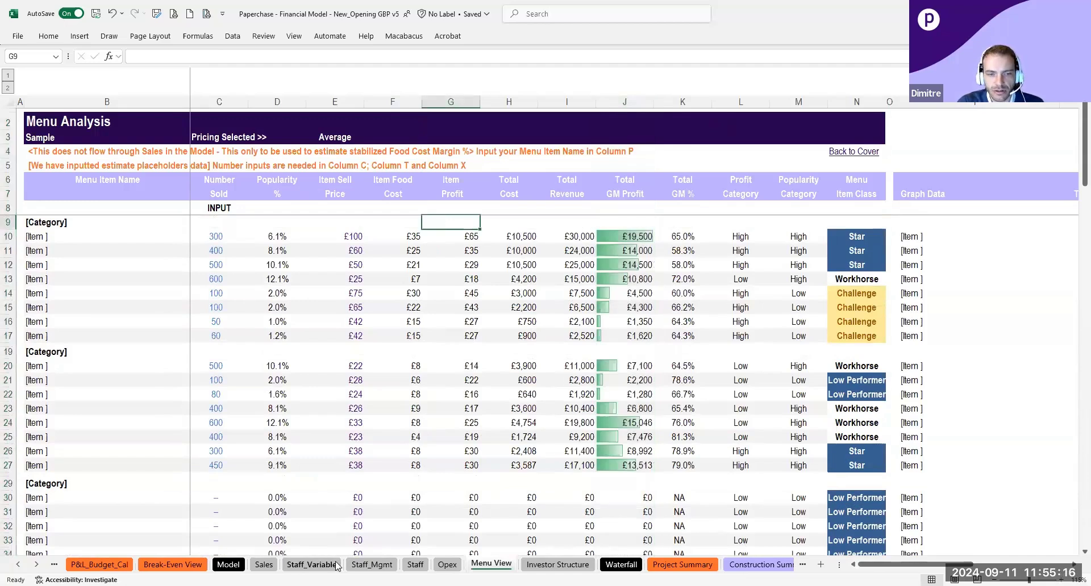
Review the P&L_Annual sheet's labor, operating expense and EBITDA rows, then open and enlarge the P&L_Monthly sheet.
scroll(336, 567, up, 3)
scroll(336, 566, up, 4)
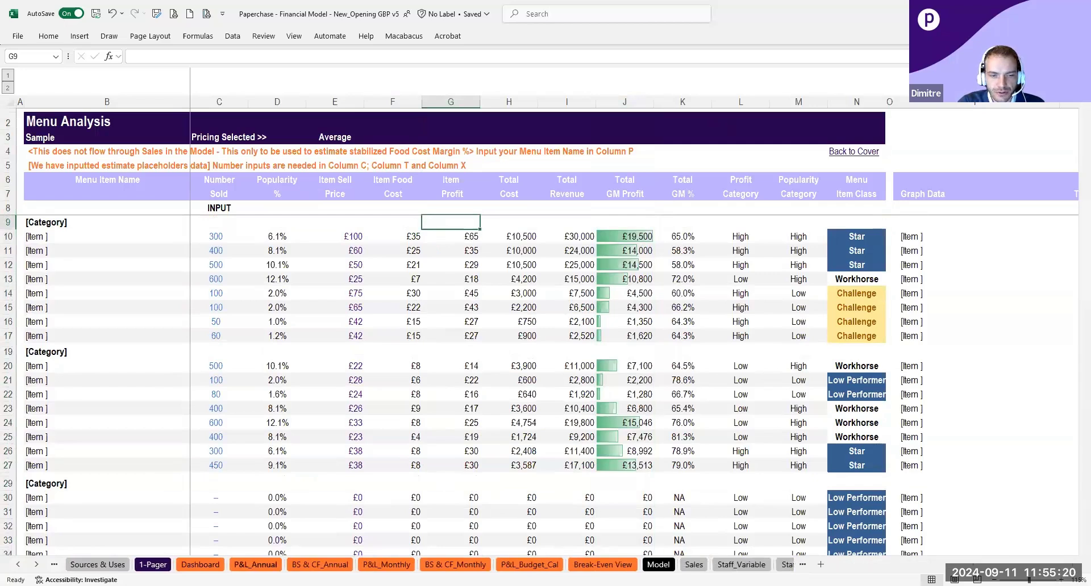
click(255, 564)
scroll(394, 305, down, 11)
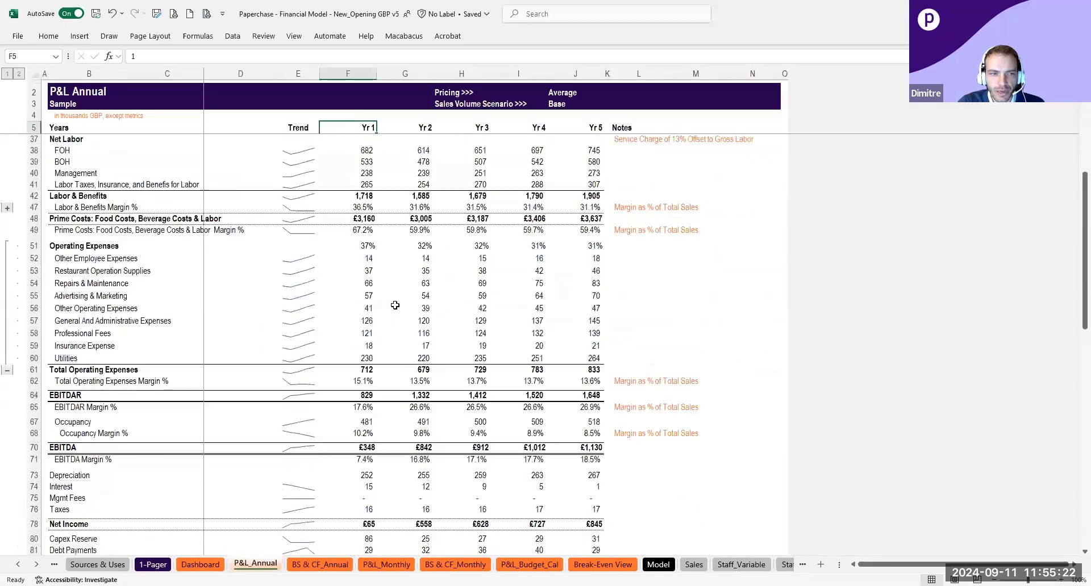
click(396, 566)
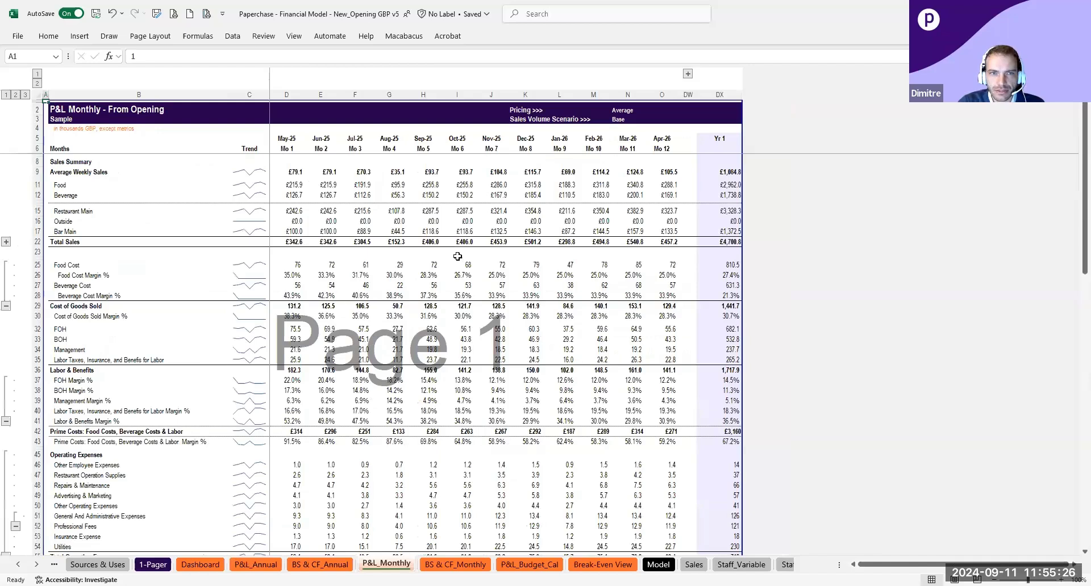
scroll(300, 395, up, 2)
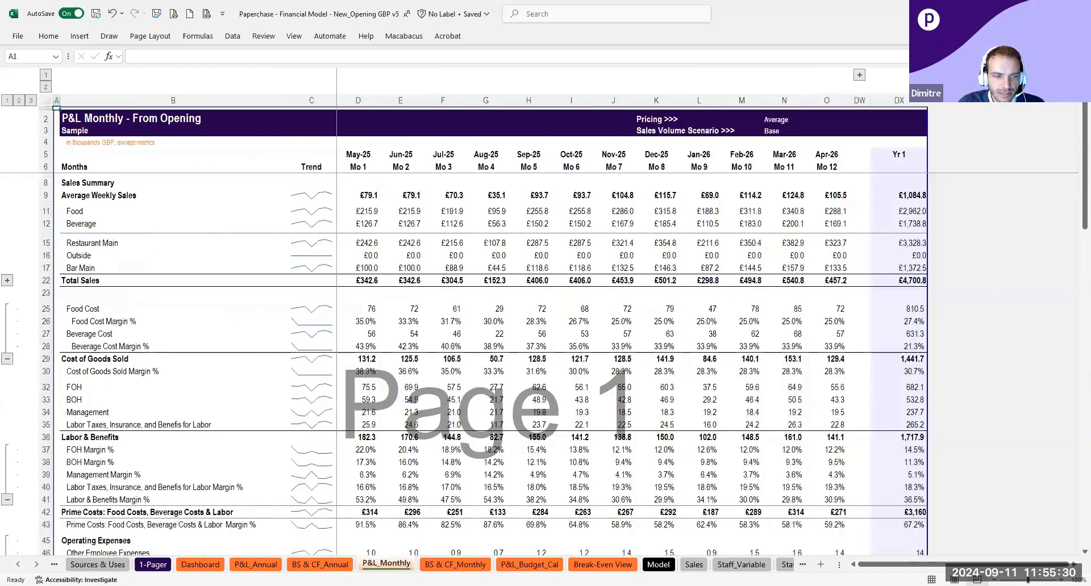
Open the Sources & Uses sheet and highlight the Debt/Equipment Financing row under Sources.
click(18, 564)
click(18, 564)
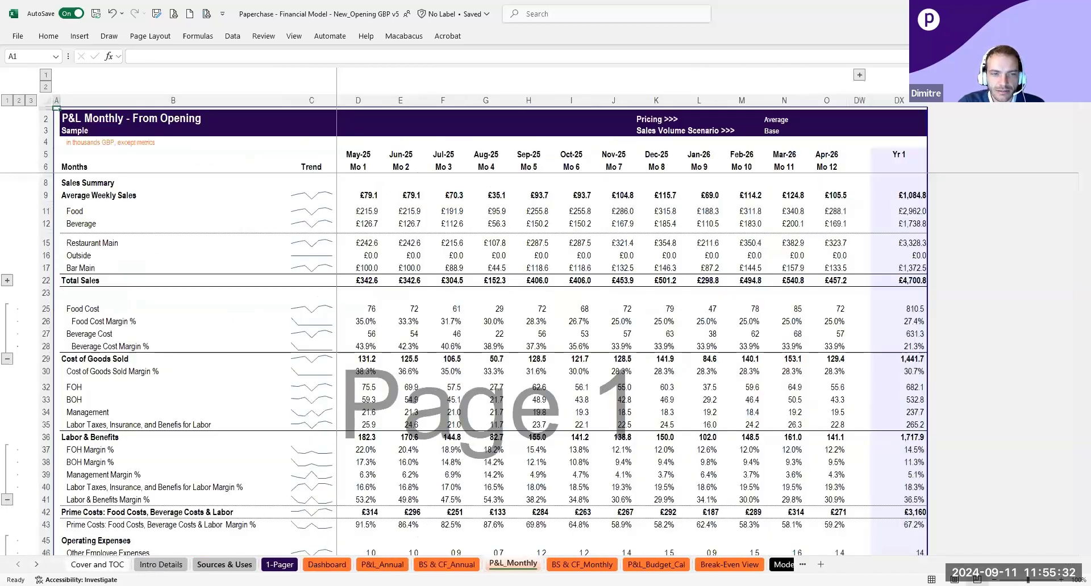
click(224, 565)
scroll(295, 334, up, 1)
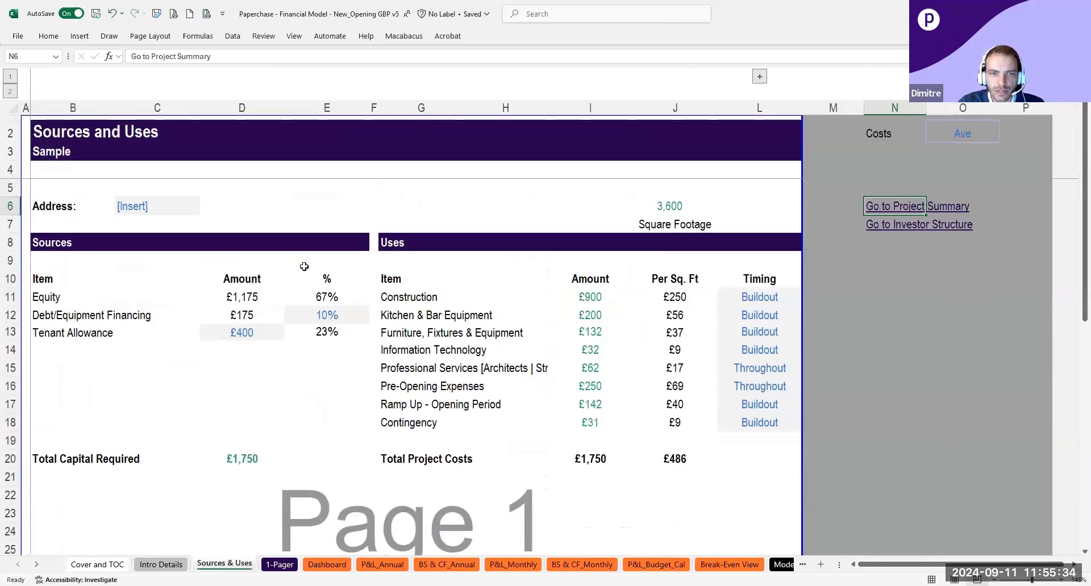
drag(52, 319, 372, 322)
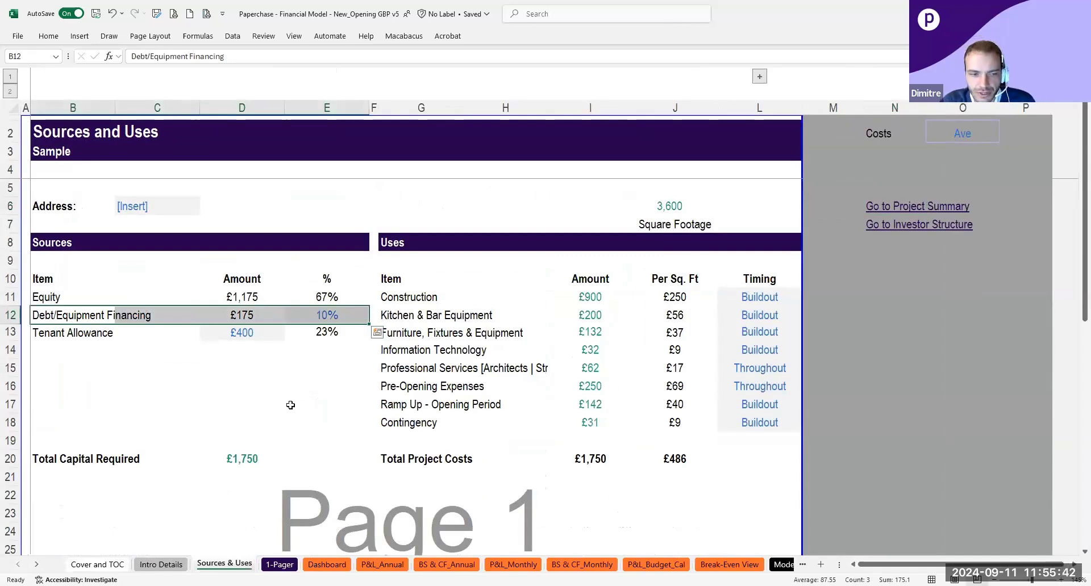
View the Restaurant Information and Setup on the Intro Details sheet, then return to the Cover and TOC sheet.
key(ctrl+Page_Up)
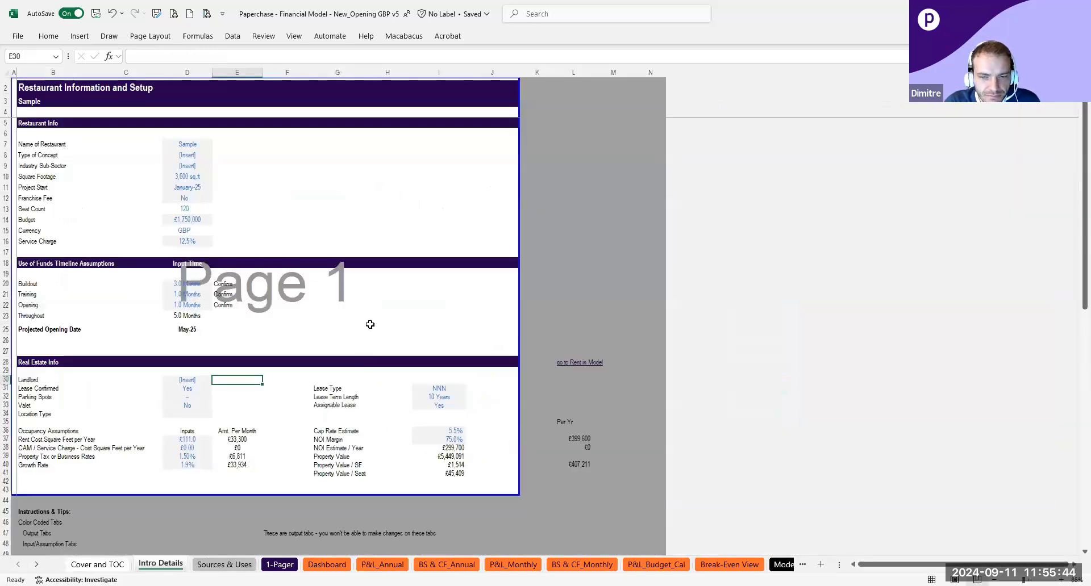
scroll(369, 323, up, 2)
scroll(451, 317, up, 1)
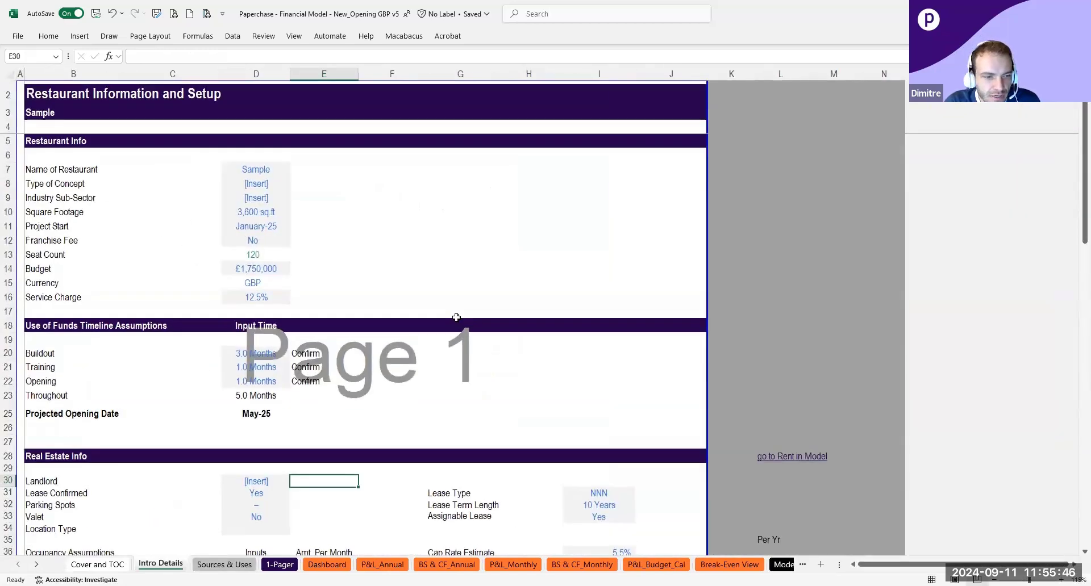
scroll(434, 274, up, 1)
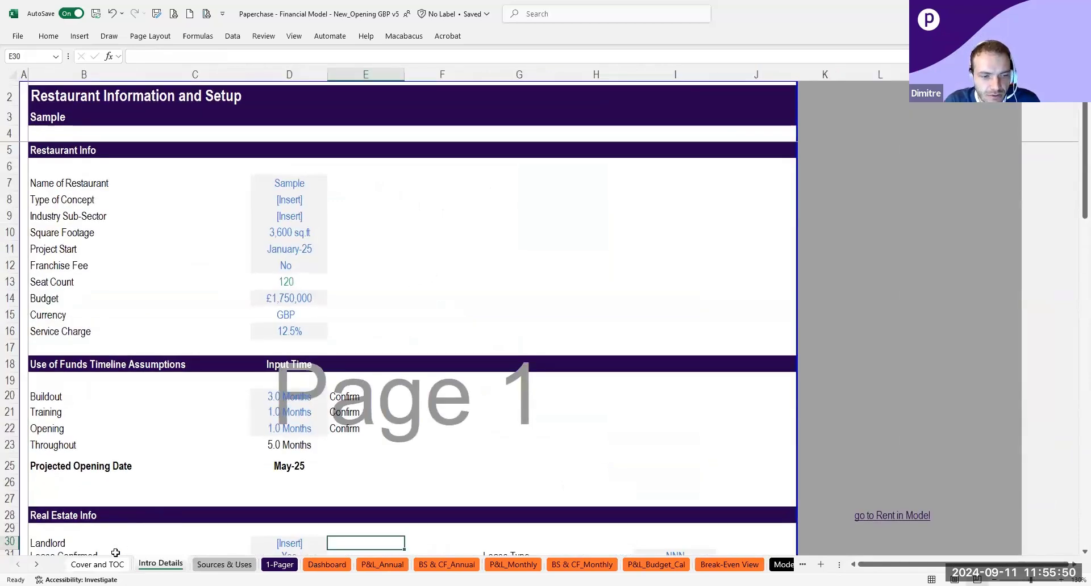
click(97, 564)
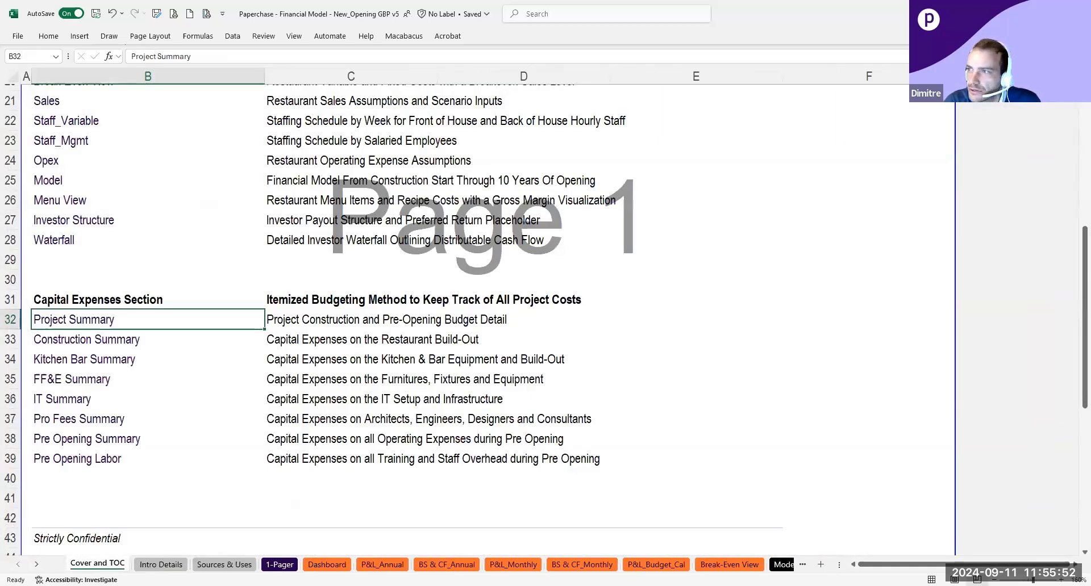